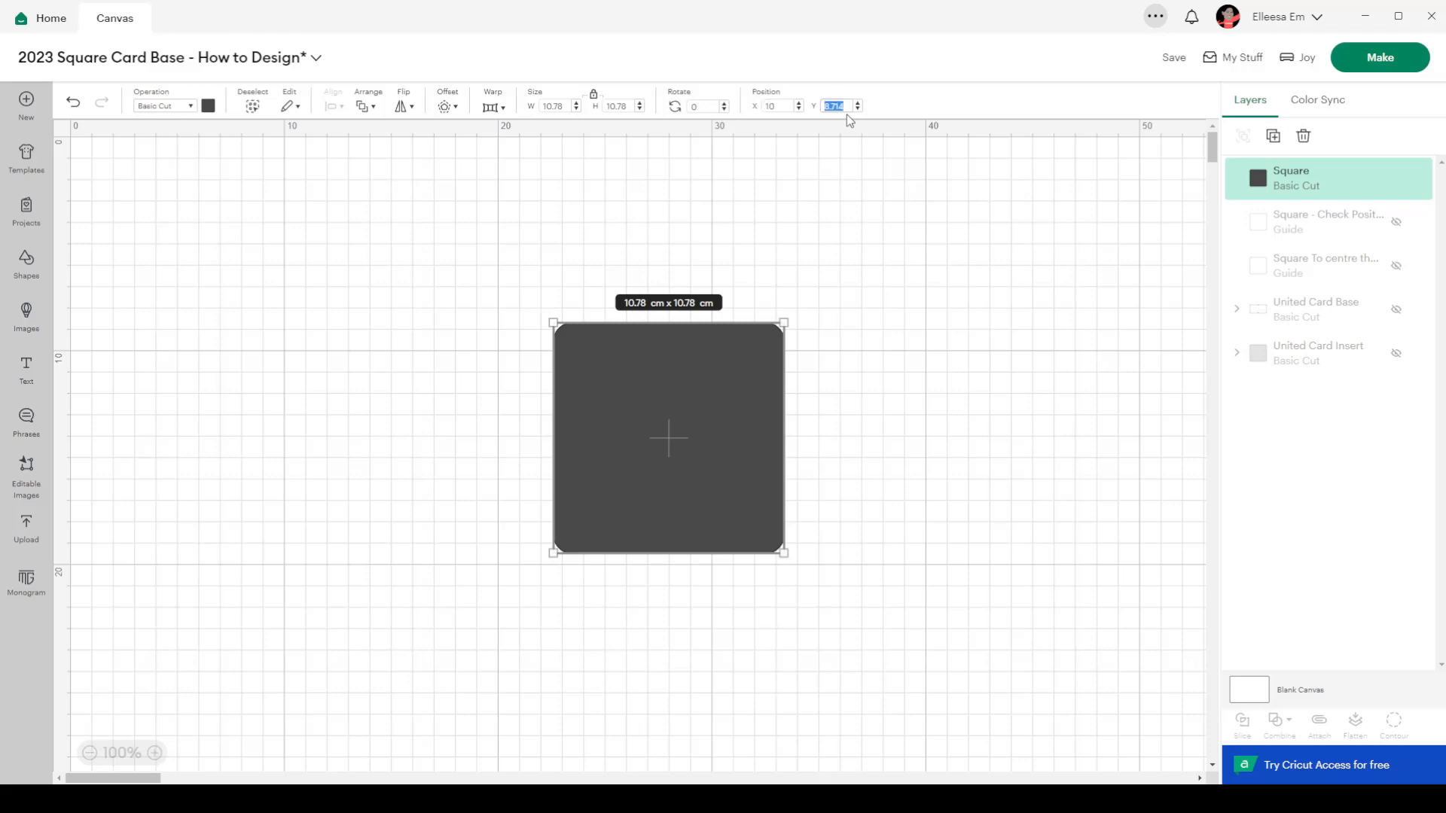
Step: Set the square's Y position to 10 and recolour it light grey
{"action": "type", "text": "10"}
{"action": "key", "text": "Return"}
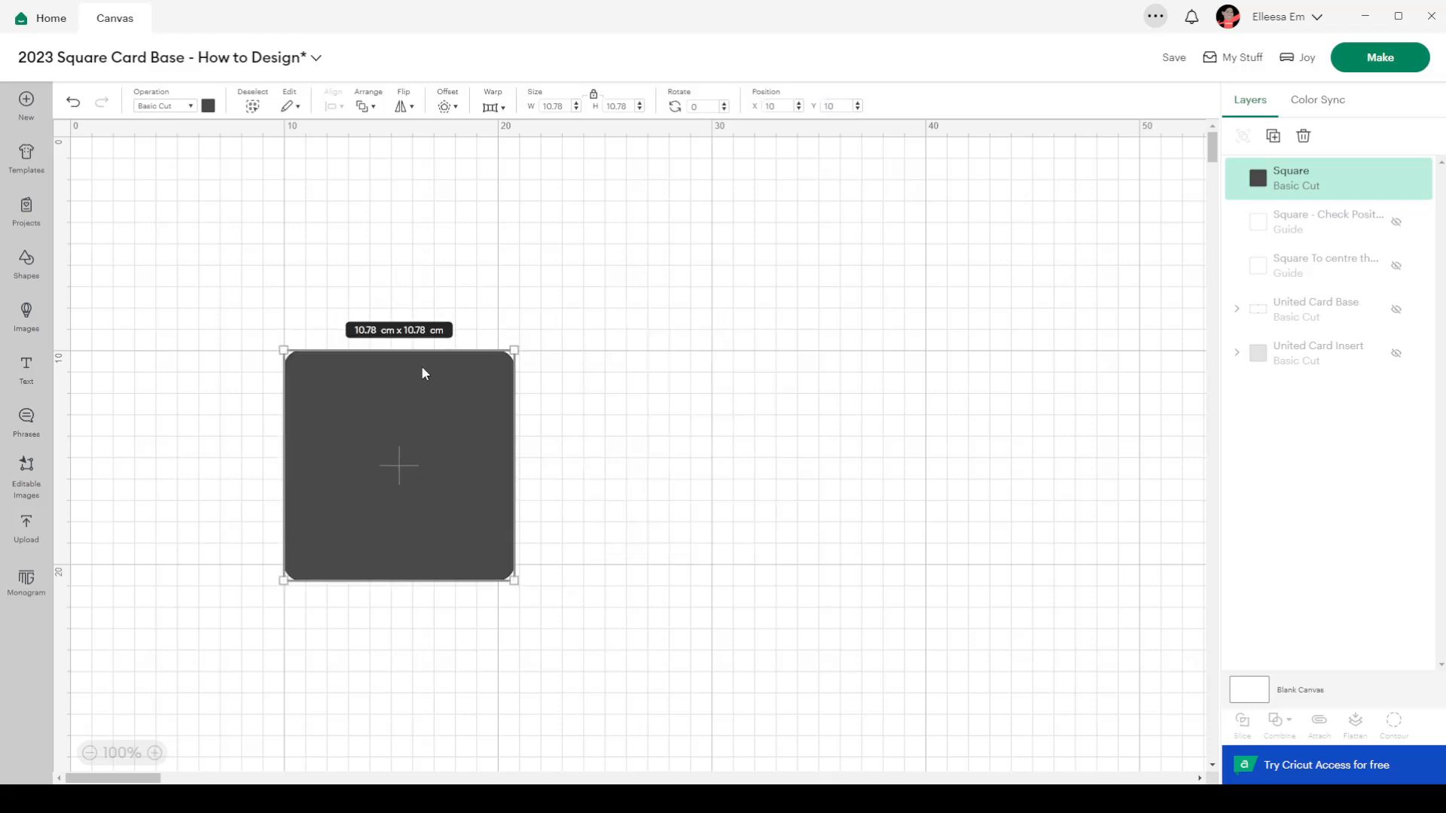
{"action": "left_click", "coordinate": [208, 106]}
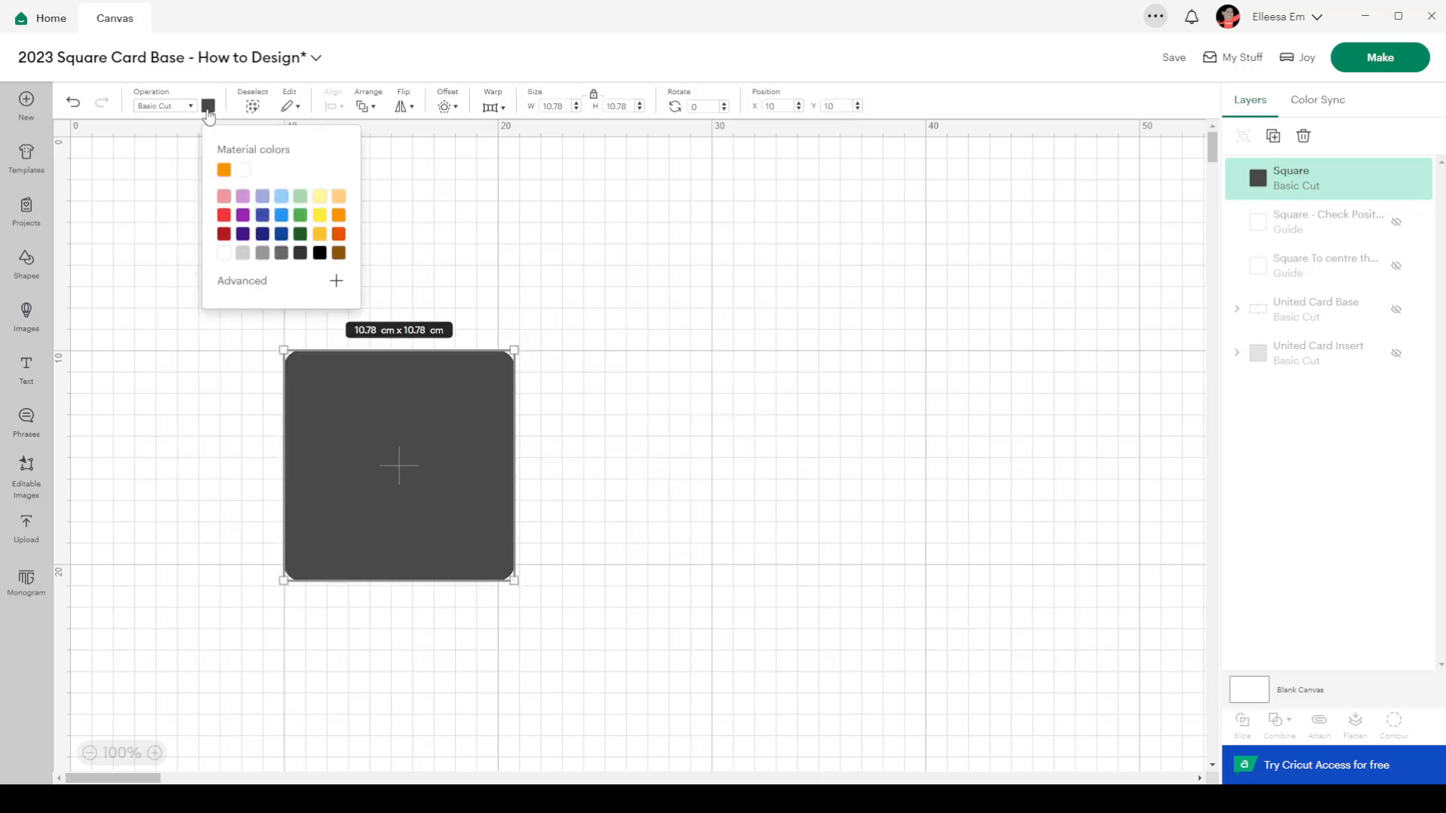
{"action": "left_click", "coordinate": [249, 253]}
{"action": "left_click", "coordinate": [638, 432]}
Step: Duplicate the grey square and move the copy so it overlaps the original's lower-right area
{"action": "left_click", "coordinate": [487, 423]}
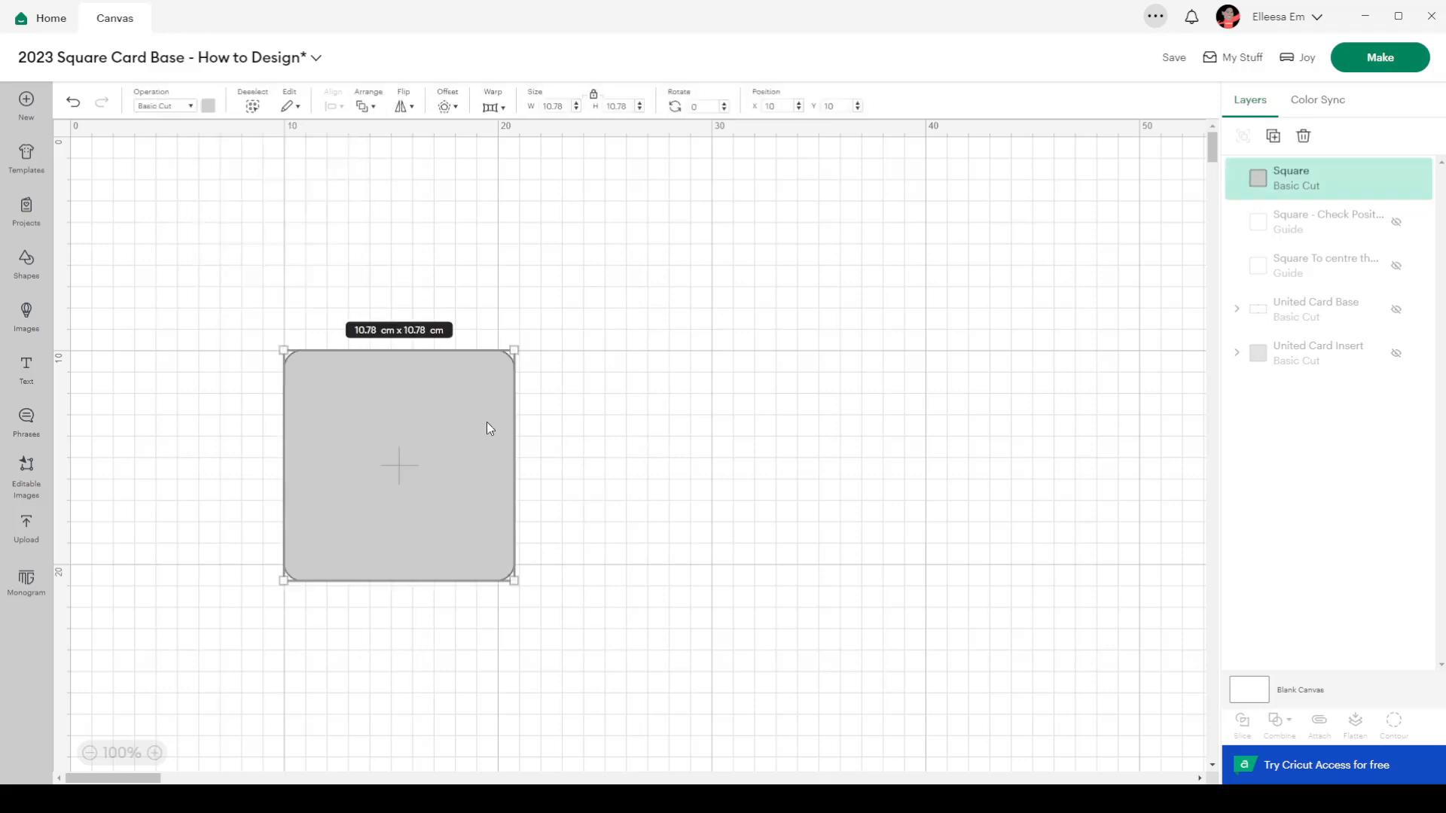
{"action": "right_click", "coordinate": [487, 428]}
{"action": "left_click", "coordinate": [531, 213]}
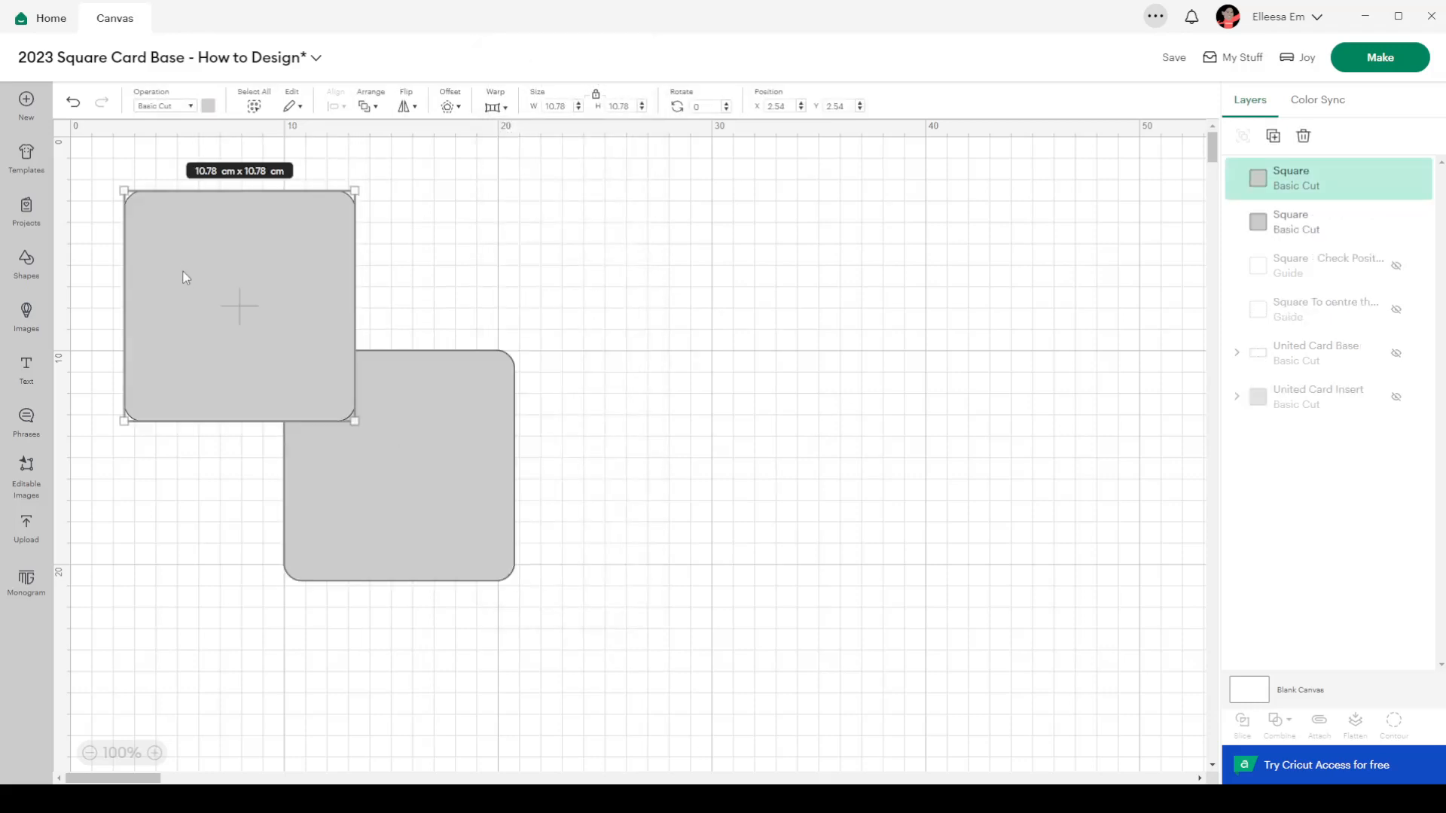
{"action": "left_click_drag", "start_coordinate": [178, 264], "coordinate": [484, 506]}
Step: Align the two grey squares with each other along their top edges and their right edges
{"action": "left_click", "coordinate": [426, 398], "text": "shift"}
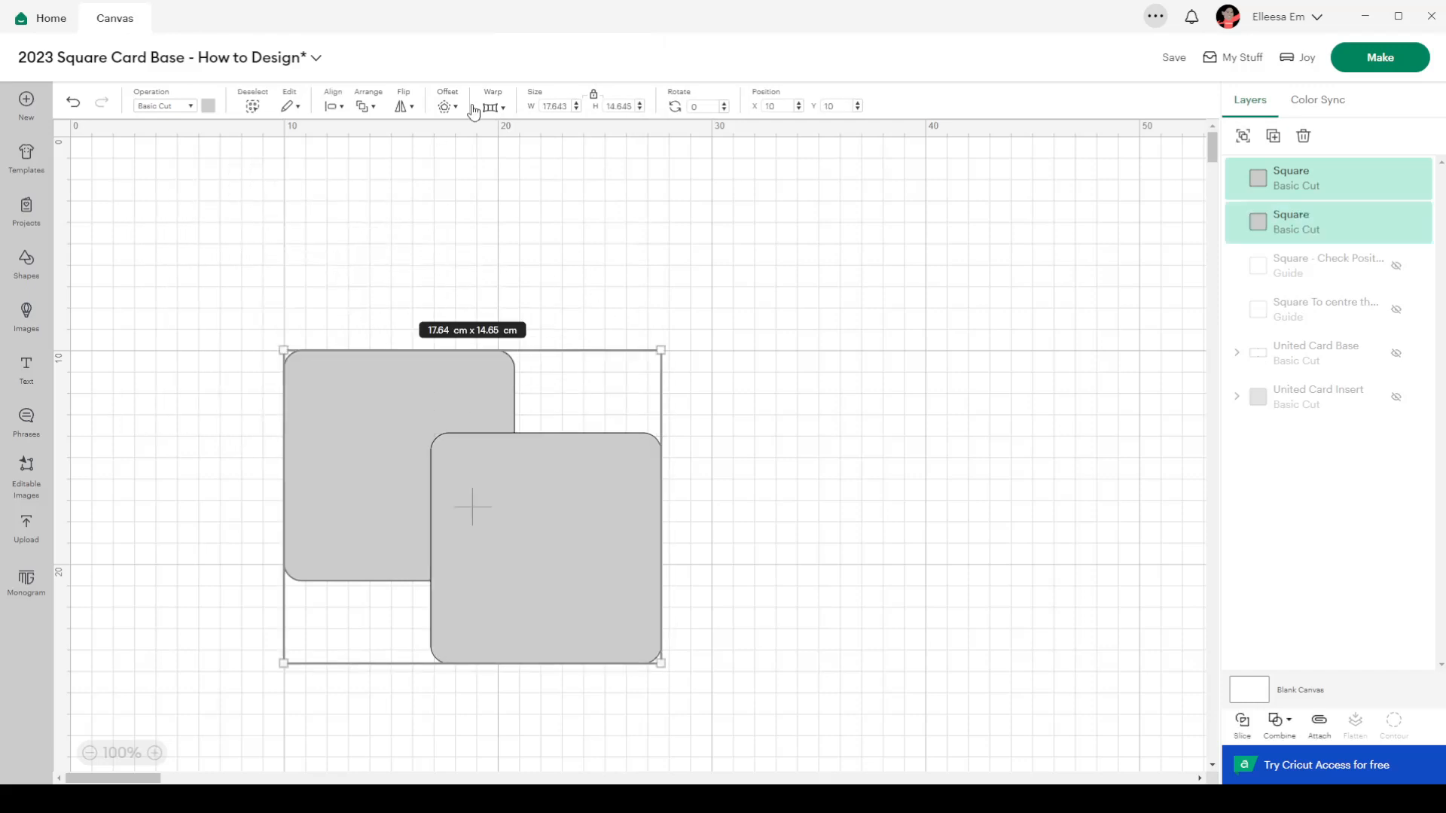
{"action": "left_click", "coordinate": [341, 113]}
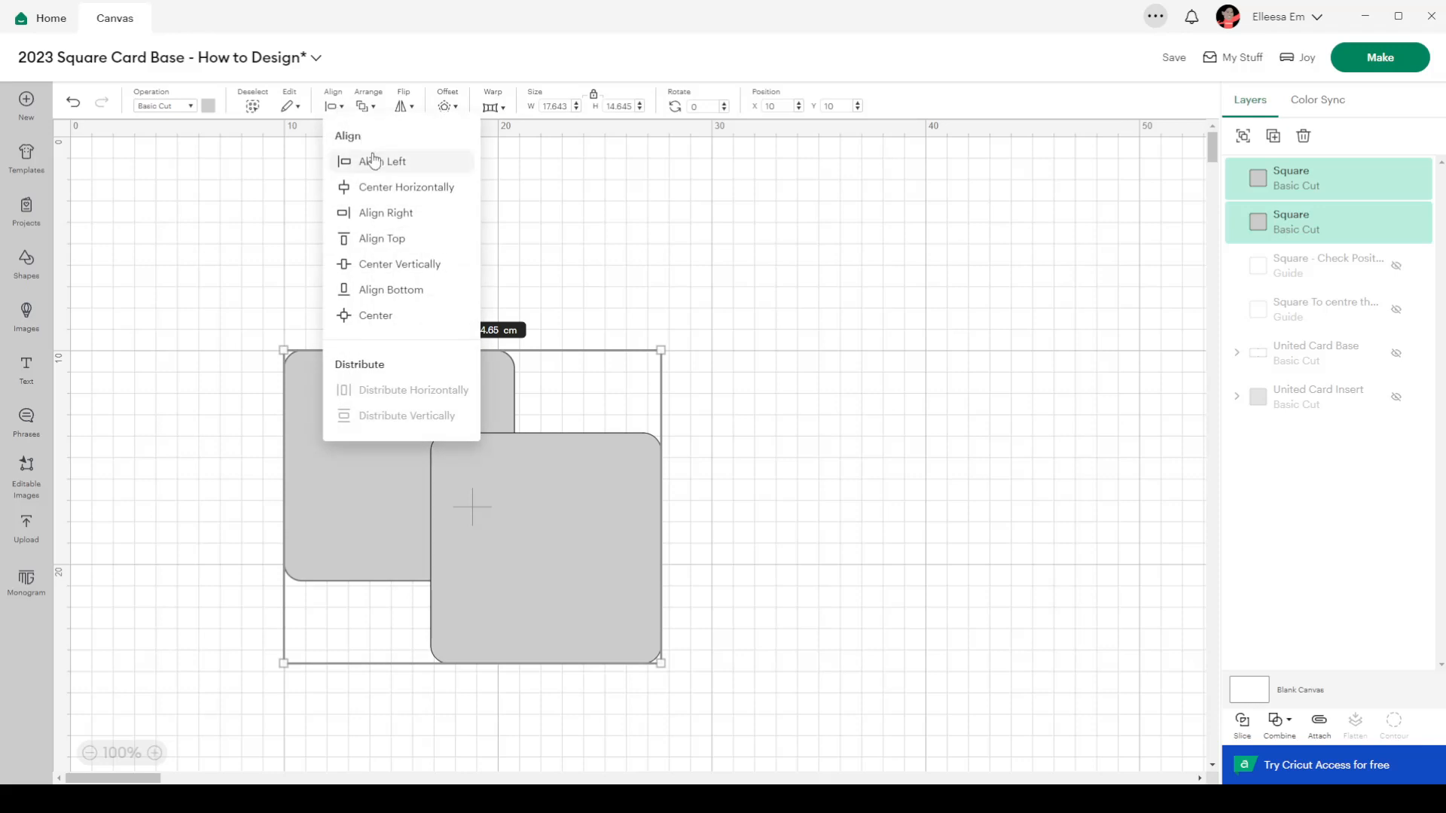
{"action": "left_click", "coordinate": [377, 240]}
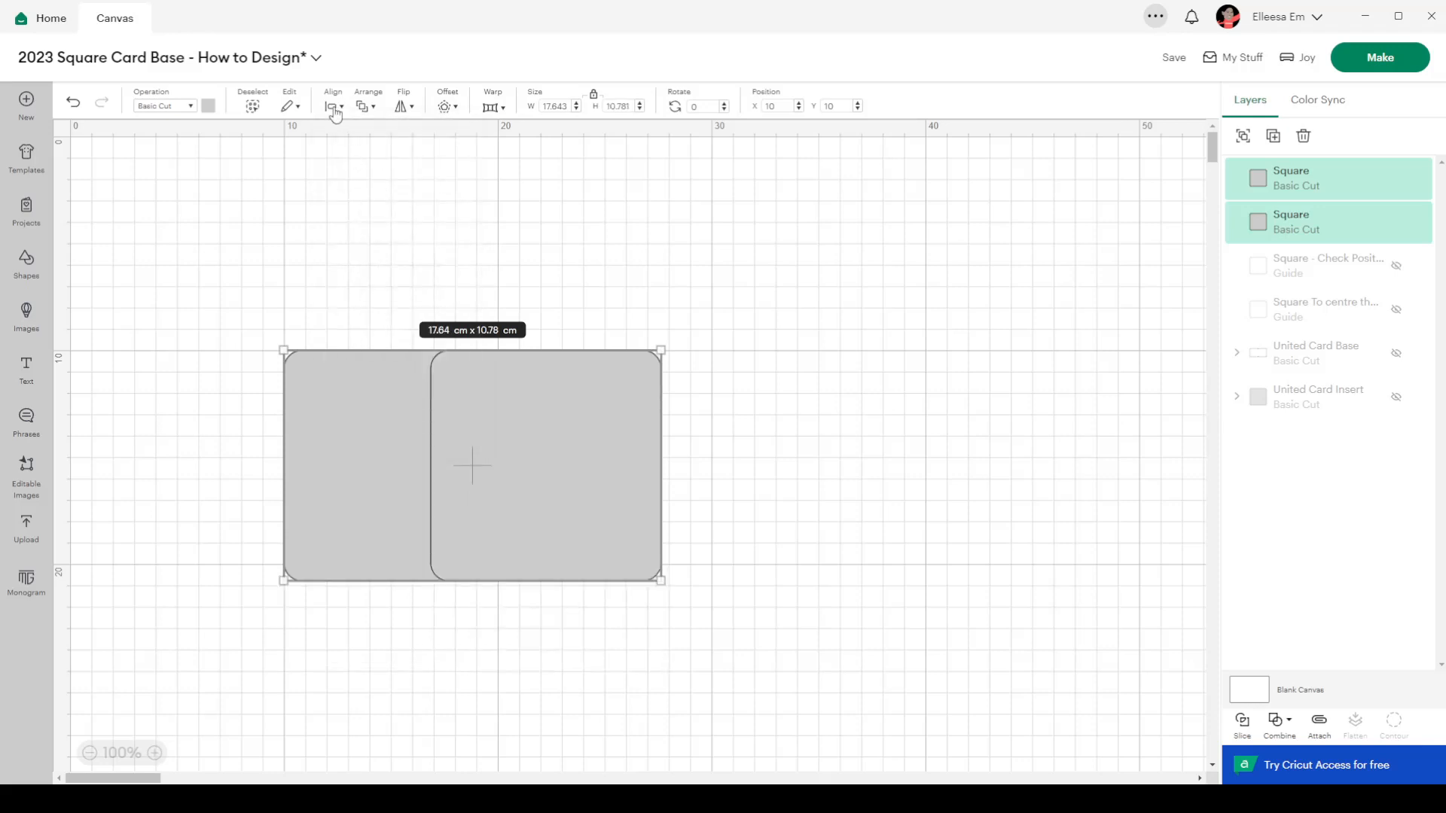
{"action": "left_click", "coordinate": [336, 111]}
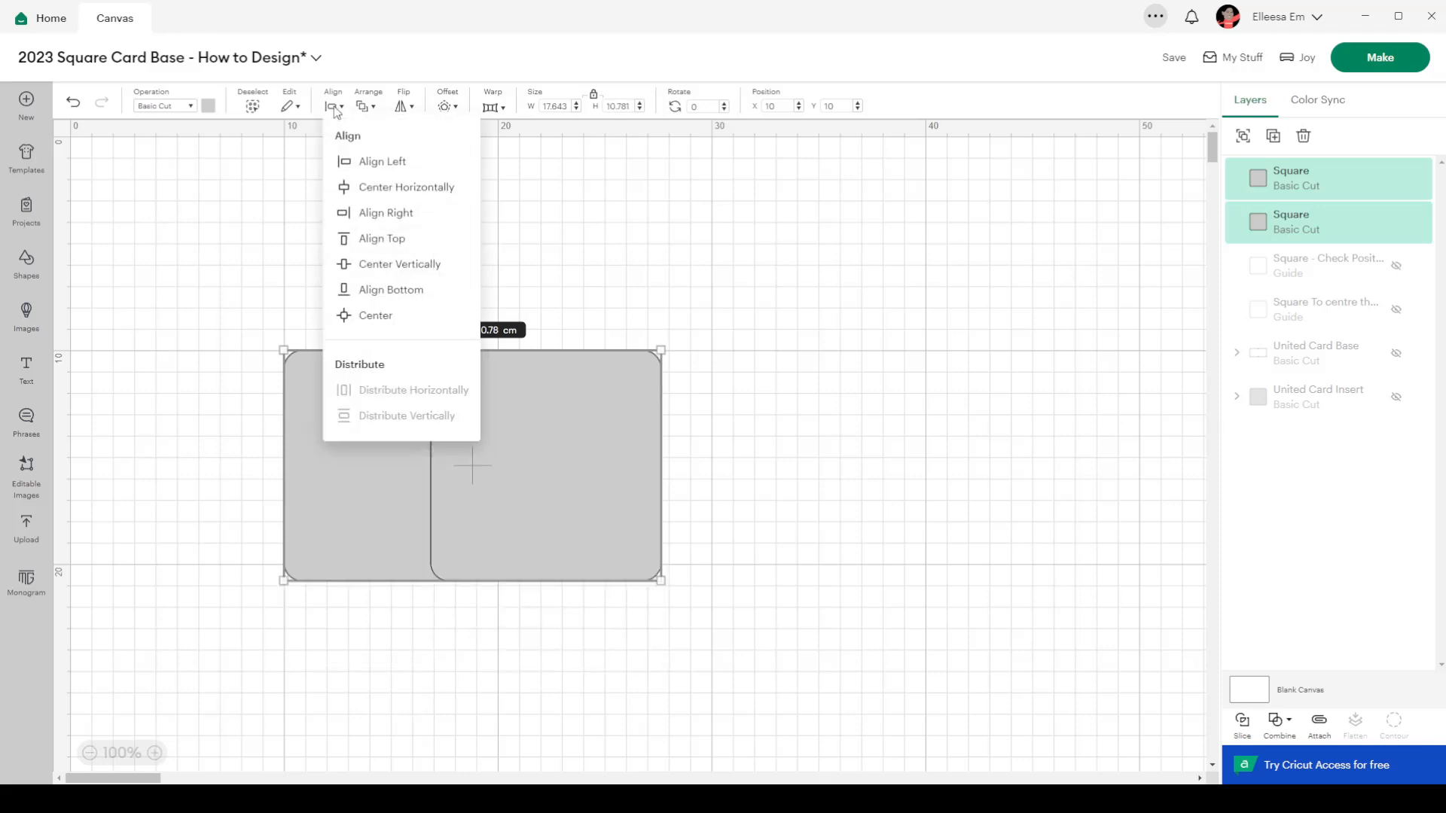
{"action": "left_click", "coordinate": [385, 215]}
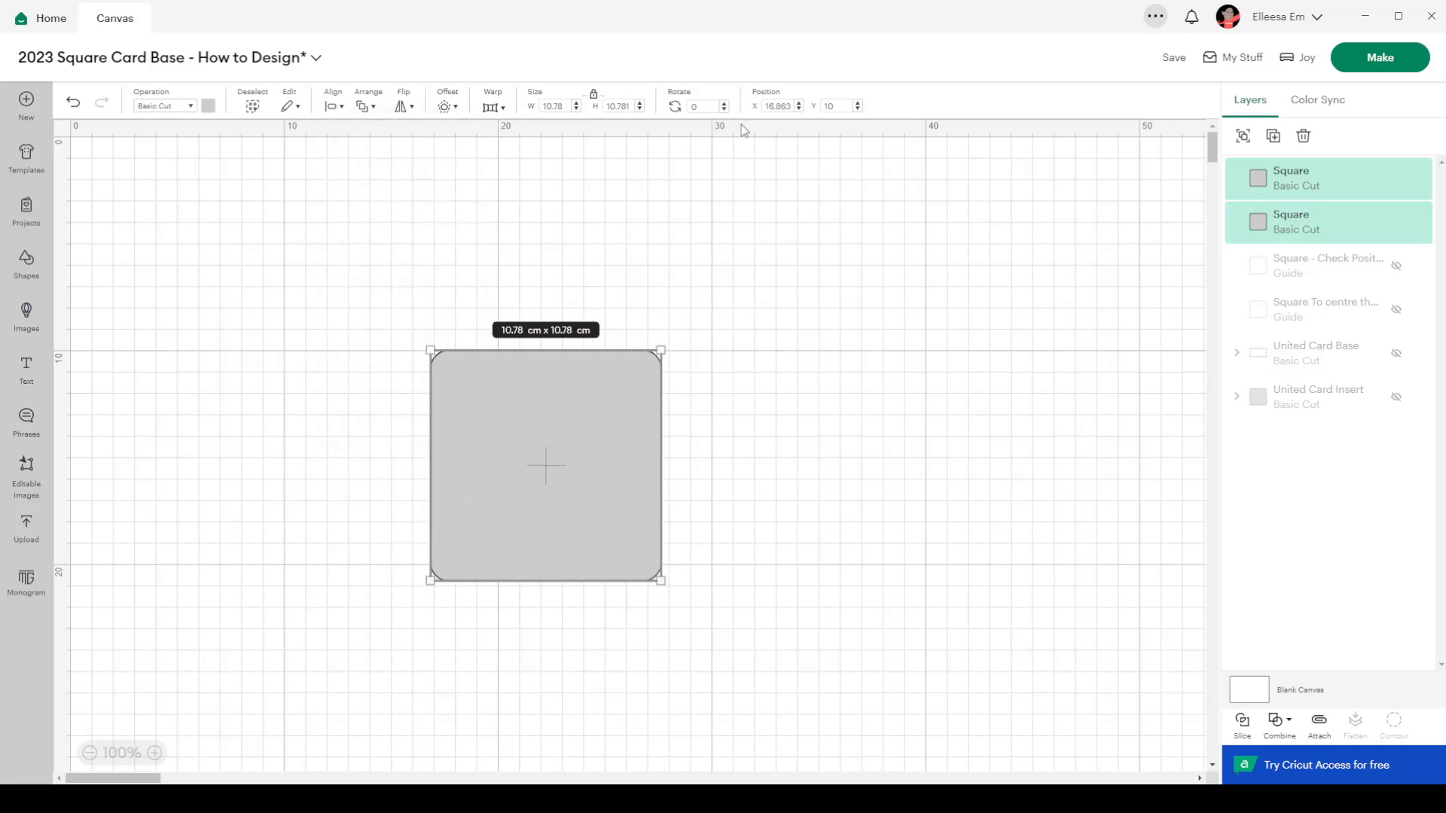
Step: Place the two squares side by side, setting the front one's X position to 10 and the other's to 20.78
{"action": "left_click", "coordinate": [583, 422]}
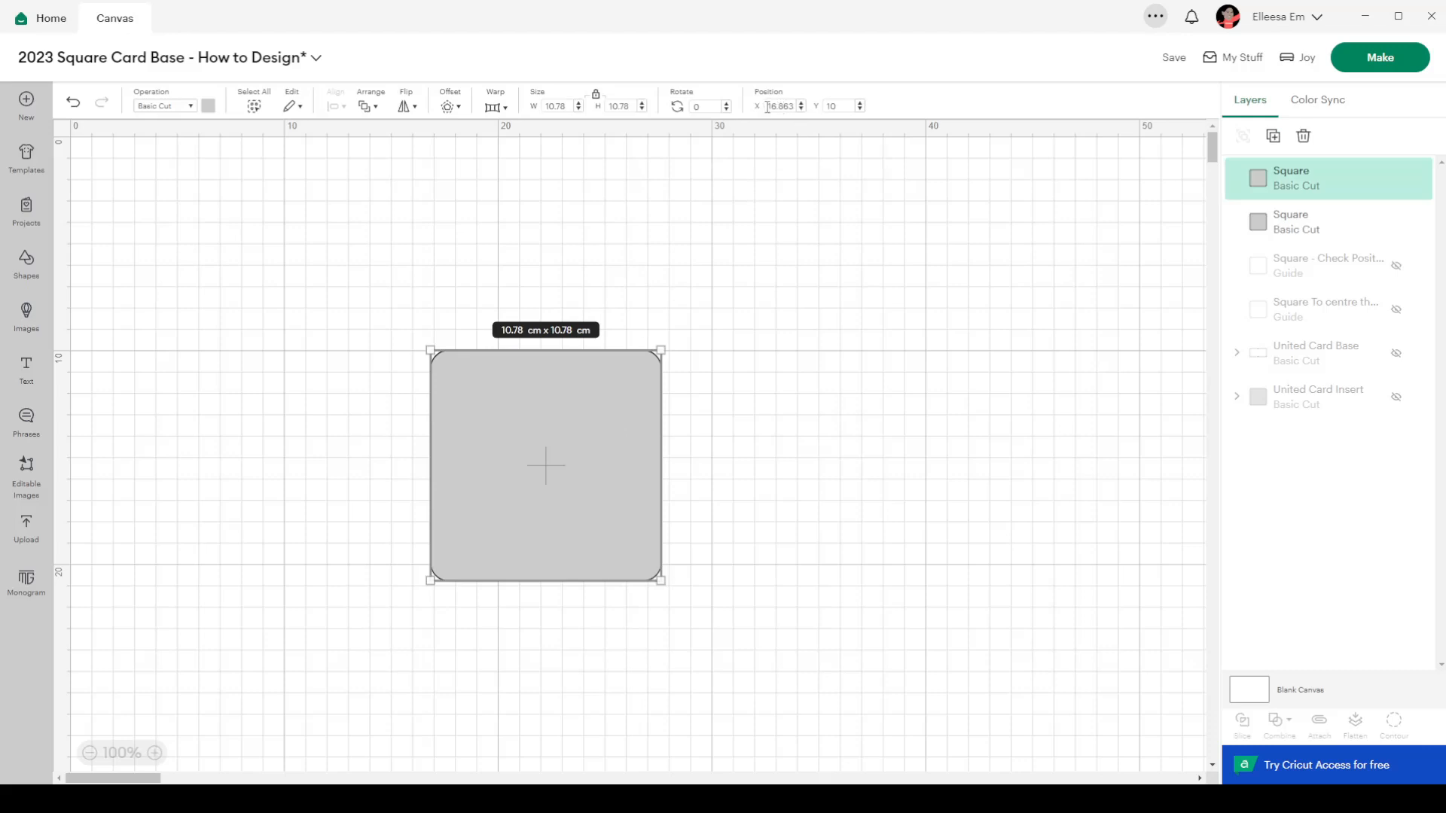
{"action": "left_click", "coordinate": [768, 106]}
{"action": "type", "text": "10"}
{"action": "key", "text": "Tab"}
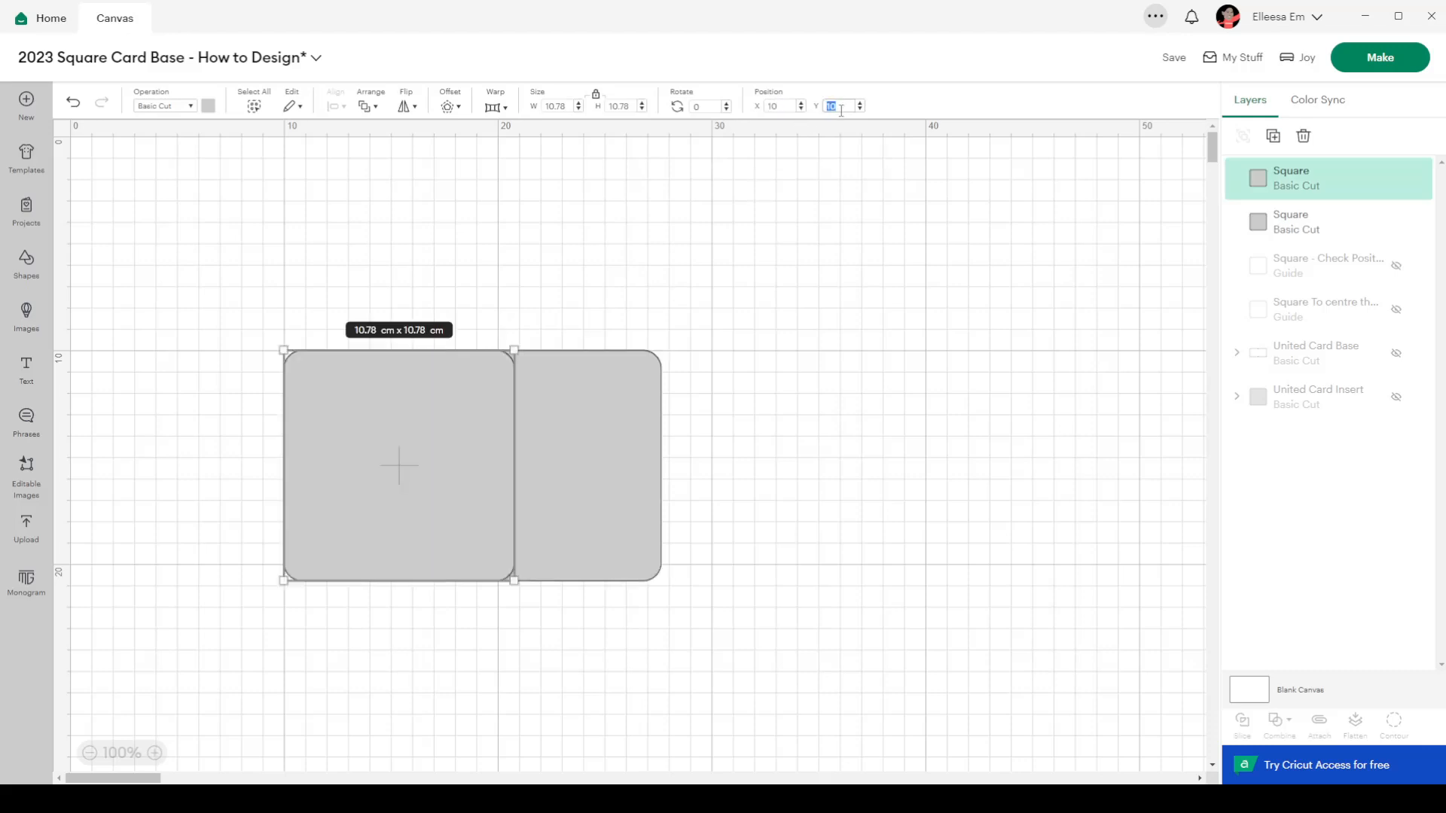
{"action": "left_click", "coordinate": [610, 452]}
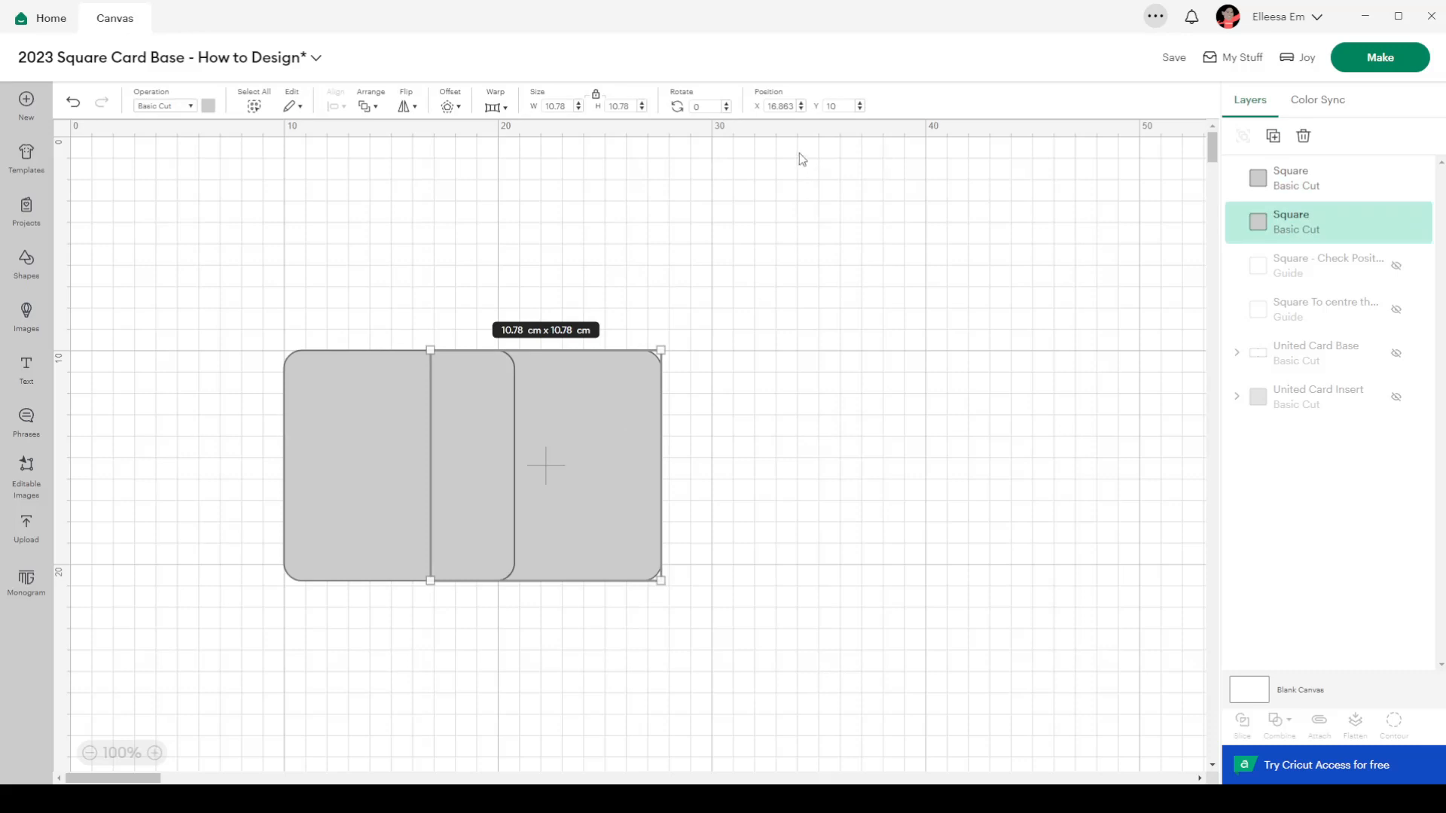
{"action": "left_click", "coordinate": [780, 106]}
{"action": "type", "text": "20.78"}
{"action": "key", "text": "Return"}
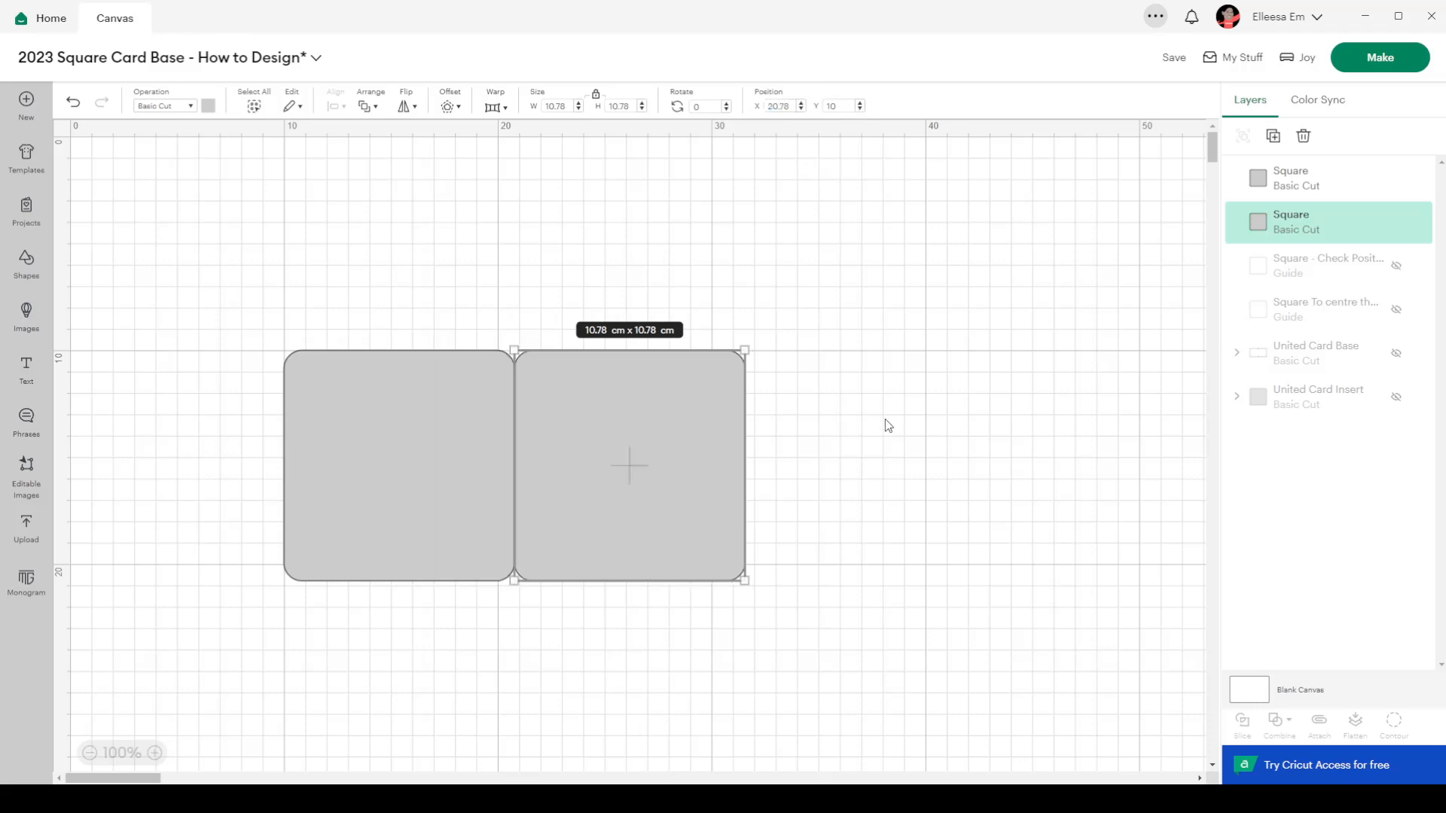
{"action": "left_click", "coordinate": [904, 430]}
{"action": "left_click_drag", "start_coordinate": [833, 423], "coordinate": [486, 576]}
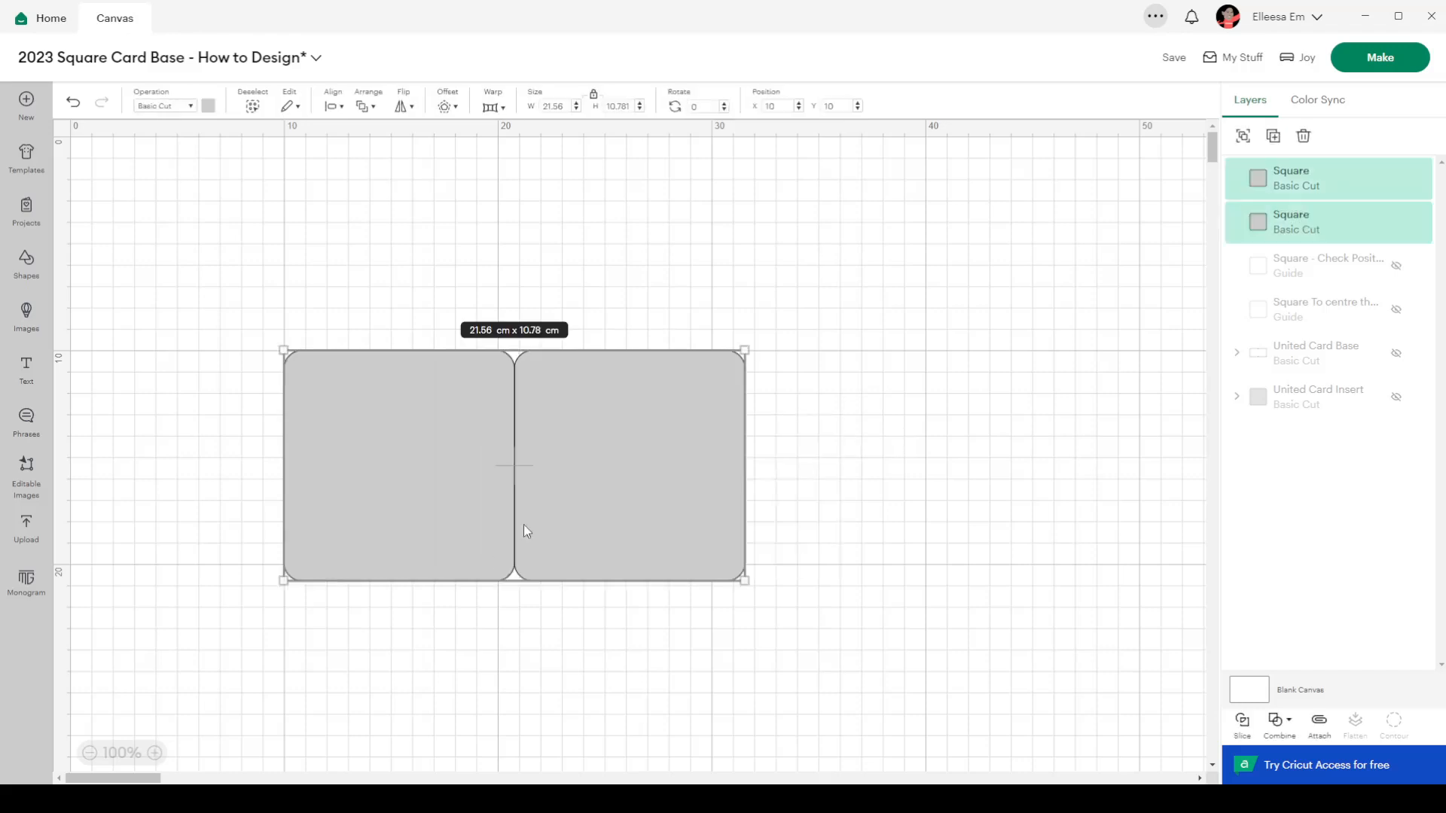
{"action": "left_click", "coordinate": [874, 411]}
{"action": "left_click", "coordinate": [659, 426]}
{"action": "right_click", "coordinate": [661, 428]}
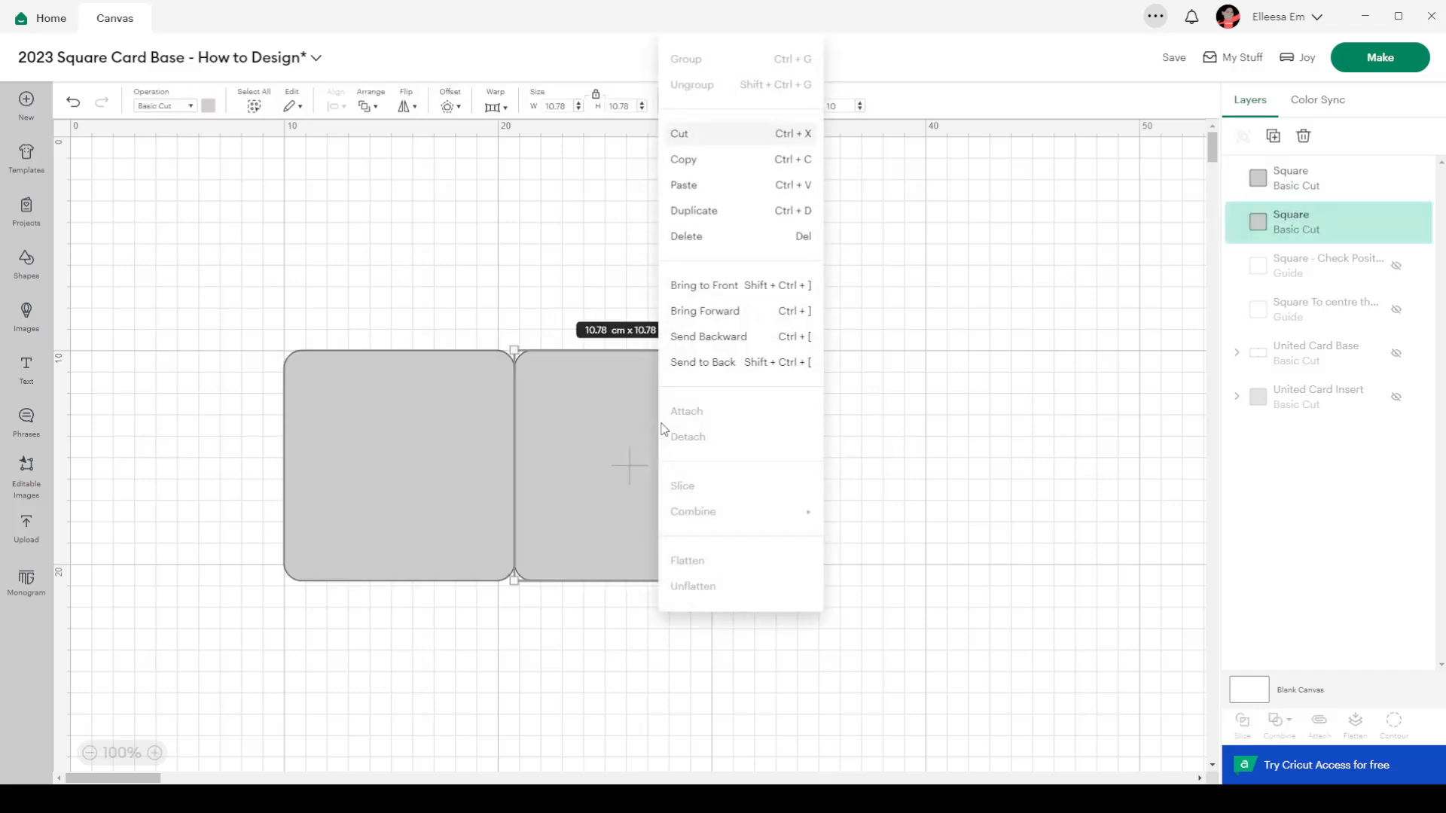
{"action": "left_click", "coordinate": [1080, 434]}
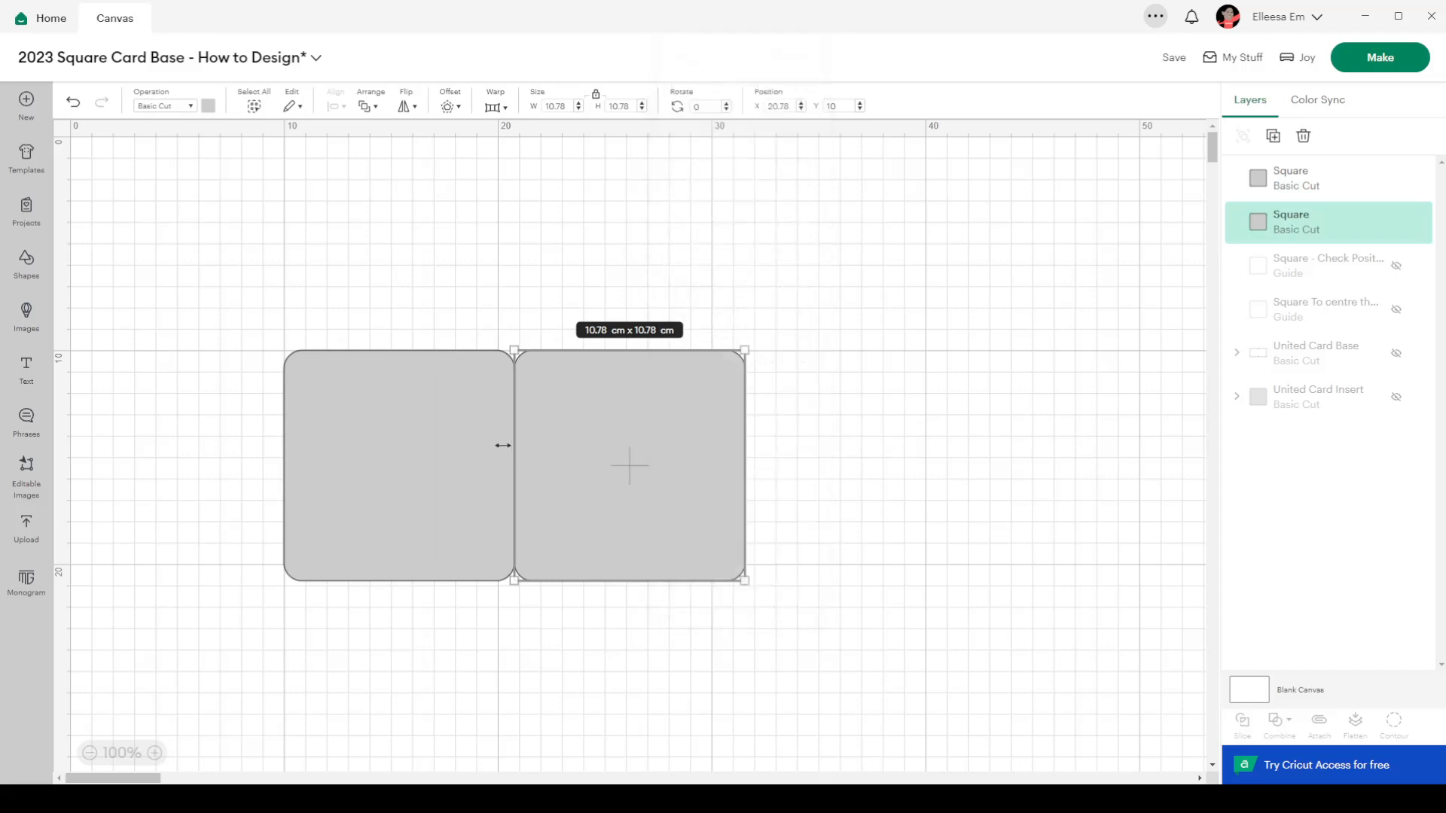
{"action": "left_click", "coordinate": [448, 444]}
Step: Duplicate the right-hand grey square and change the copy's operation to Guide
{"action": "left_click", "coordinate": [665, 447]}
{"action": "right_click", "coordinate": [666, 447]}
{"action": "left_click", "coordinate": [690, 210]}
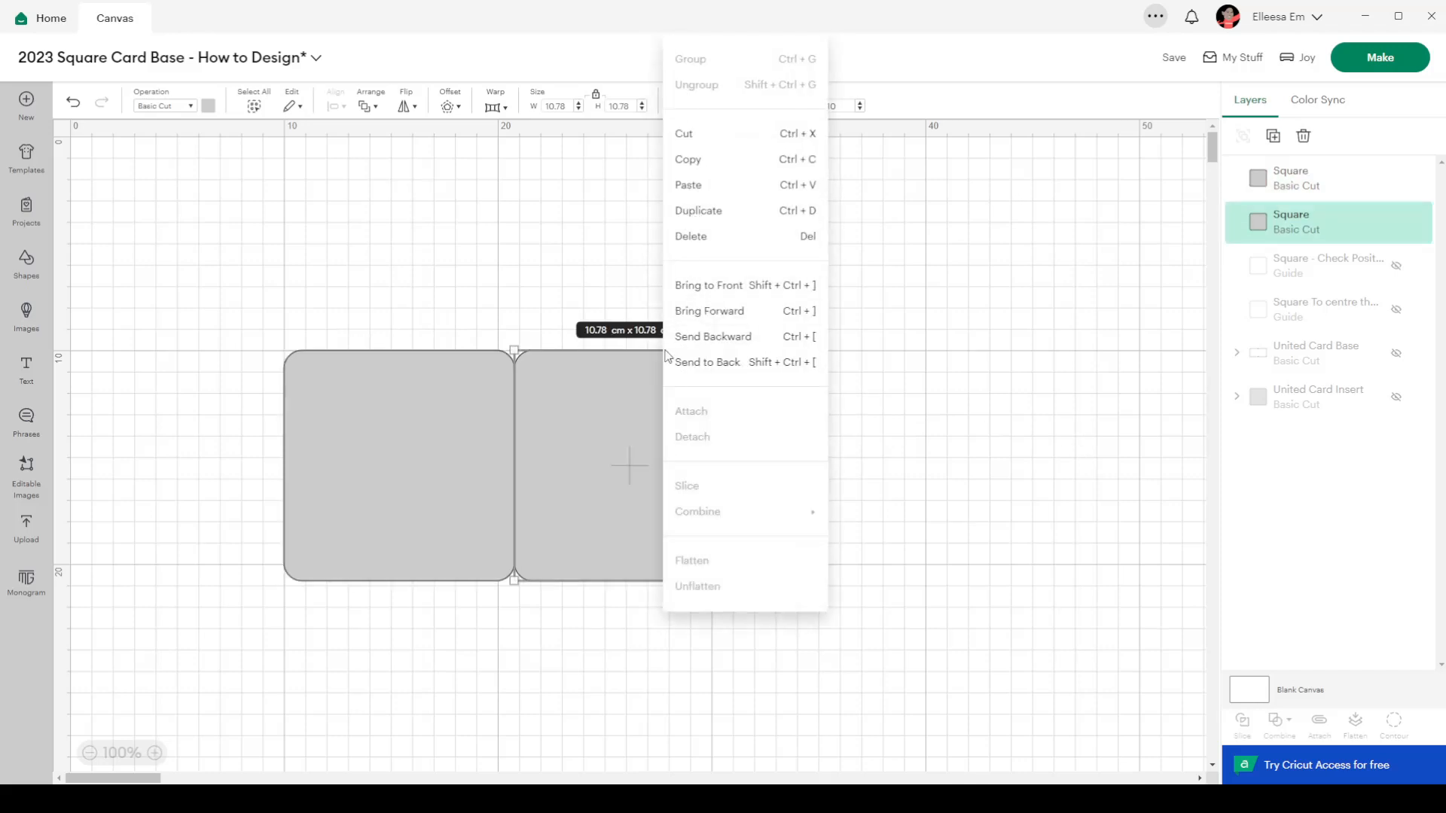
{"action": "left_click", "coordinate": [179, 107]}
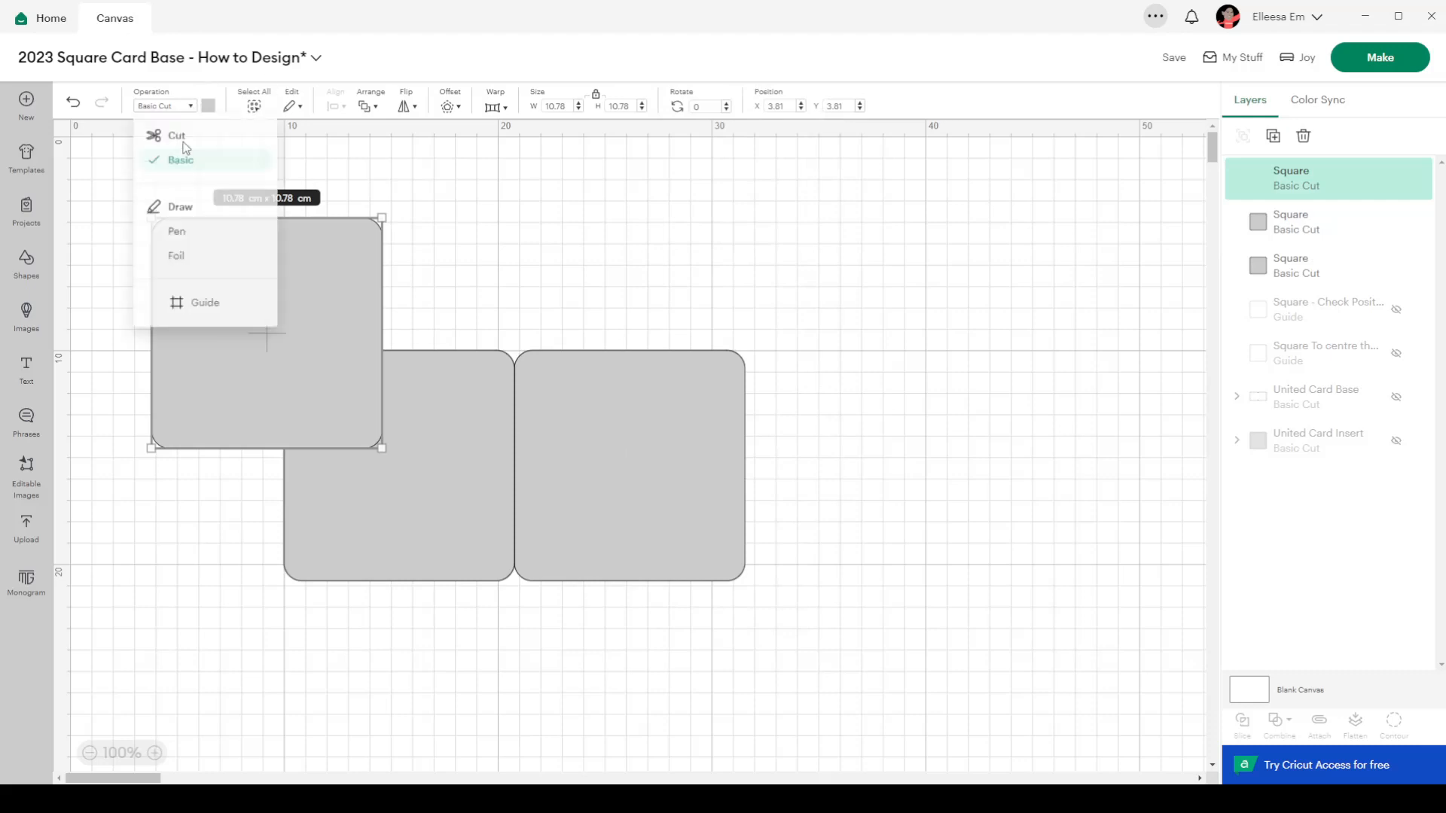
{"action": "left_click", "coordinate": [190, 304]}
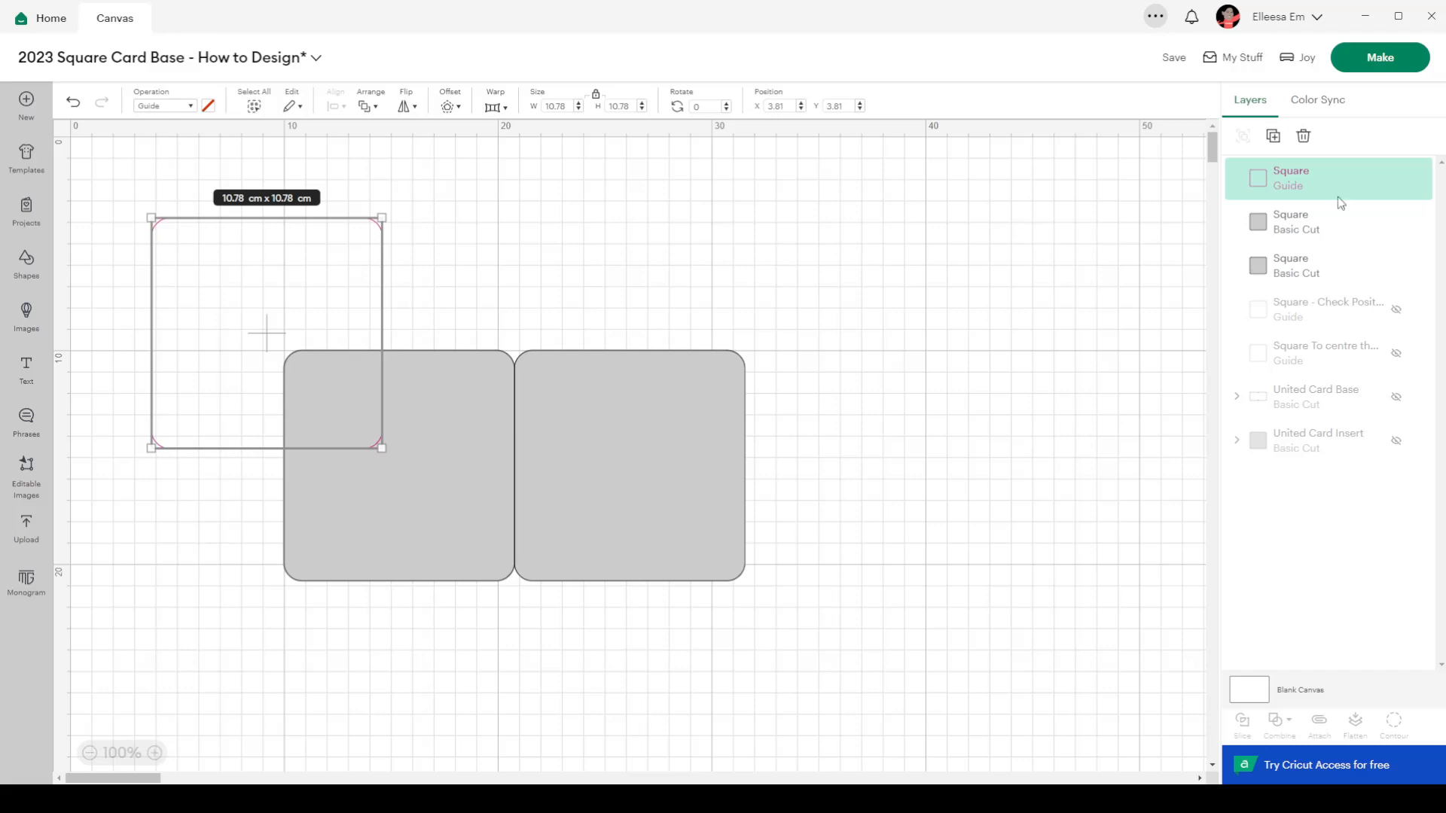
Step: Align the guide square to the right and bottom edges of the right-hand grey square and attach the two together
{"action": "left_click", "coordinate": [663, 426], "text": "shift"}
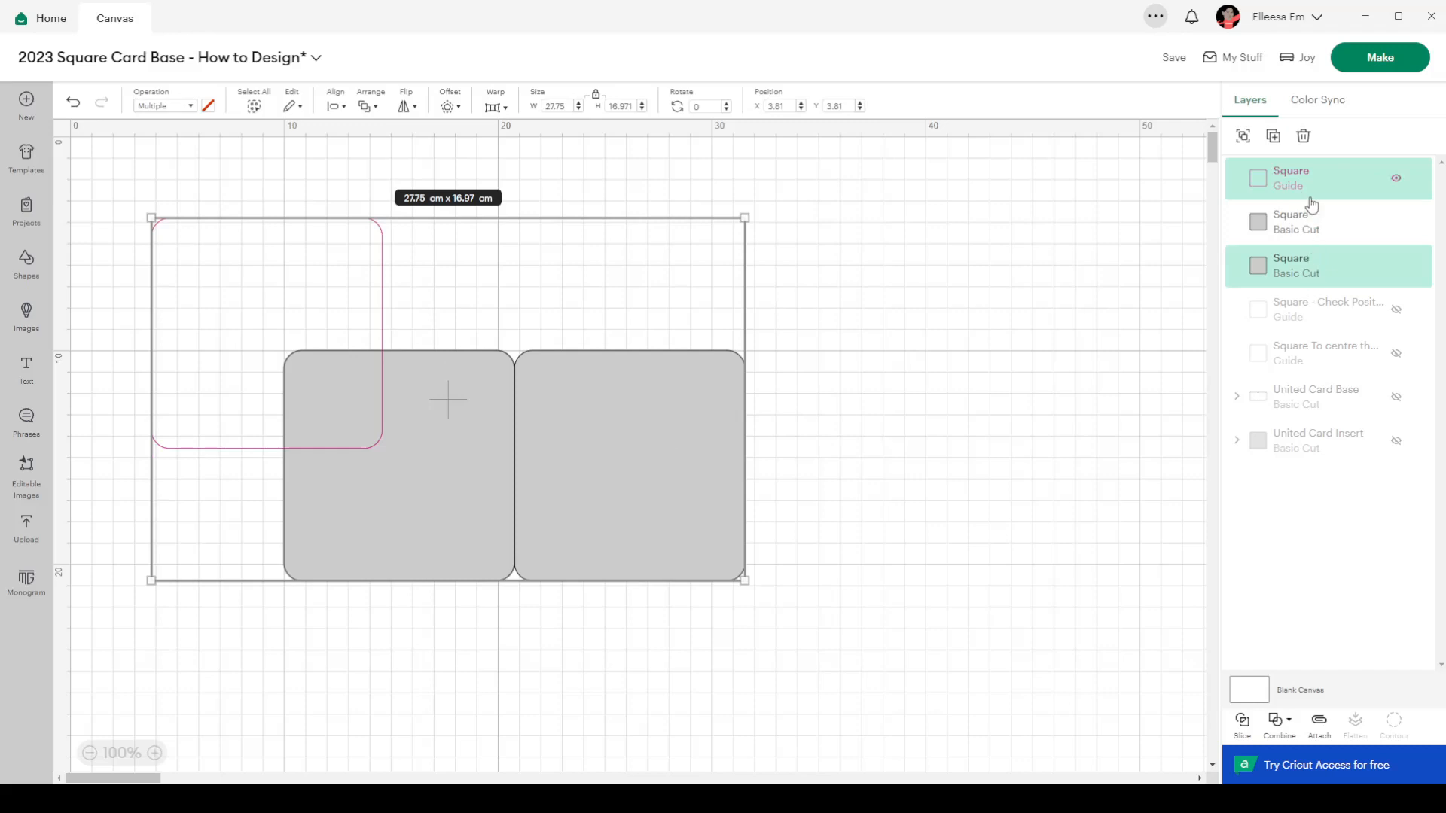
{"action": "left_click", "coordinate": [341, 106]}
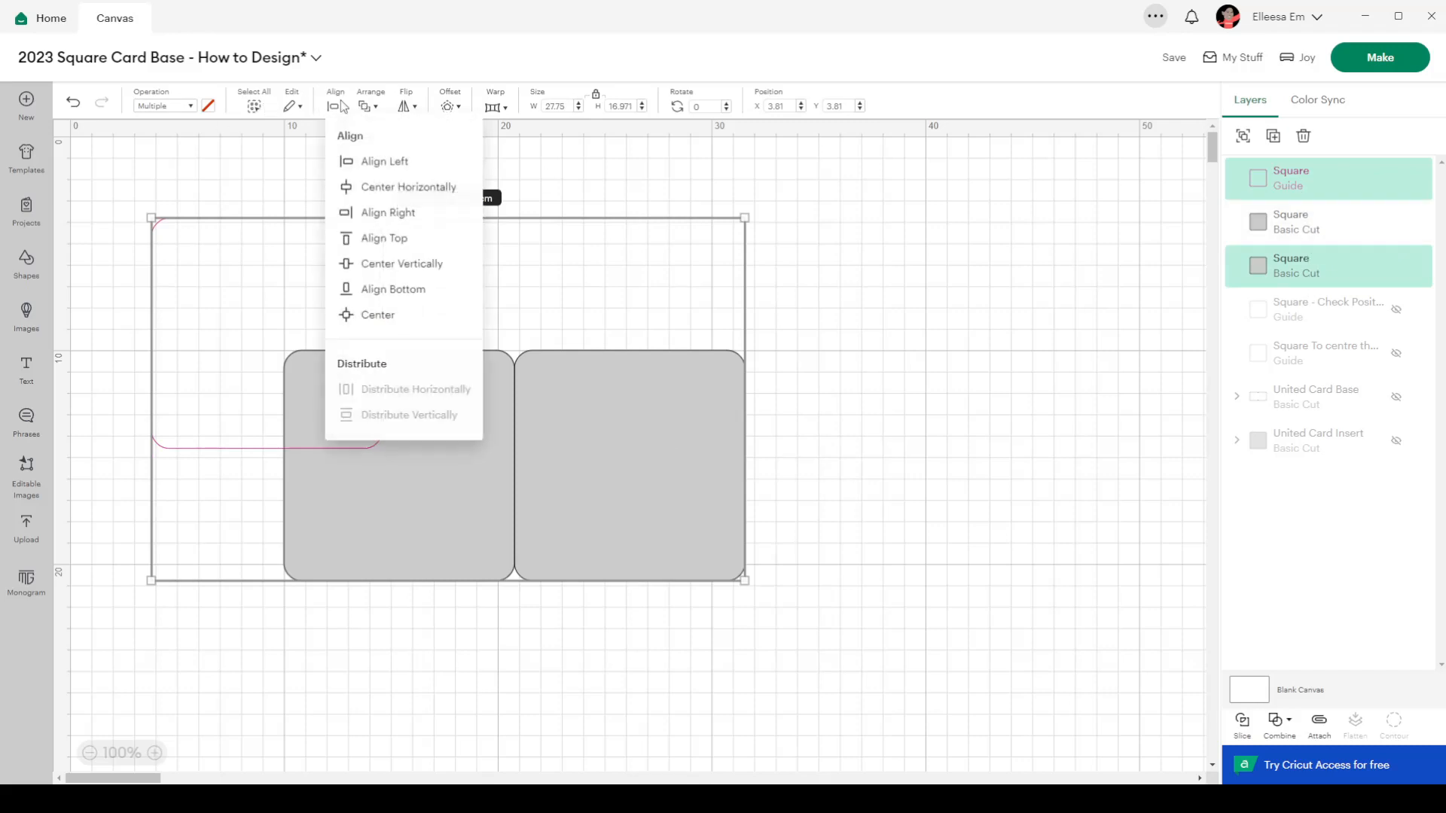
{"action": "left_click", "coordinate": [409, 213]}
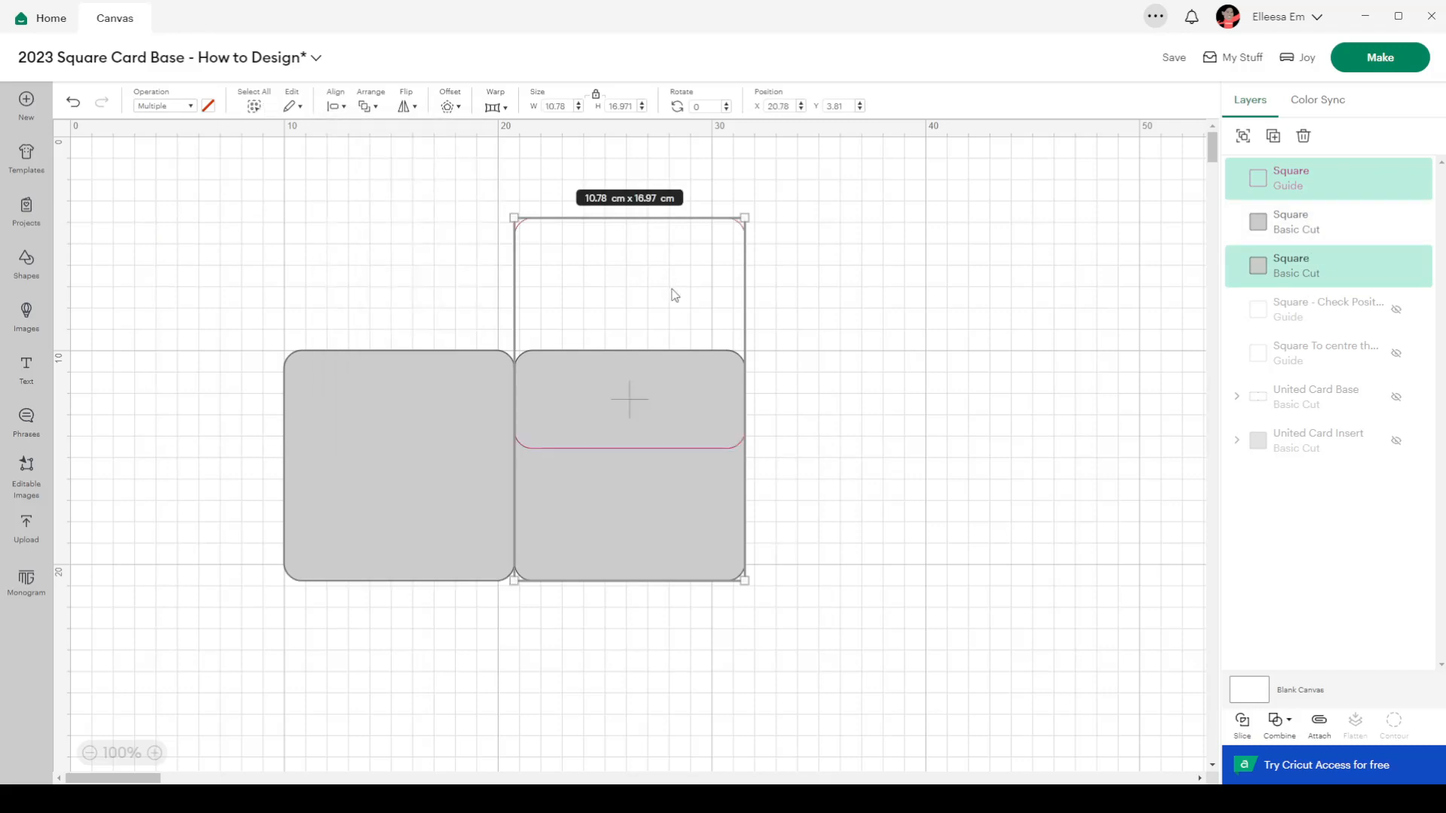
{"action": "left_click", "coordinate": [337, 107]}
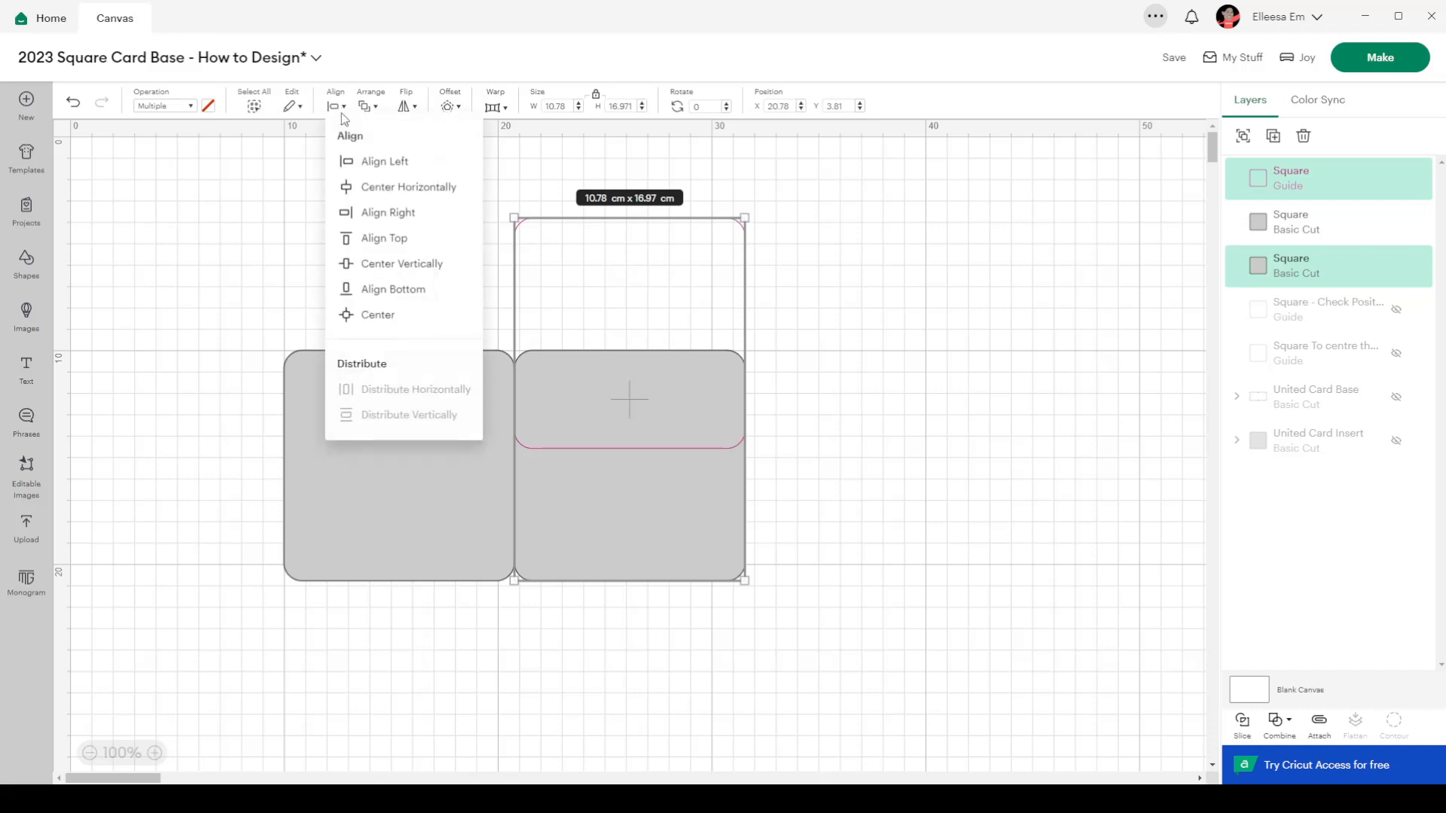
{"action": "left_click", "coordinate": [393, 292]}
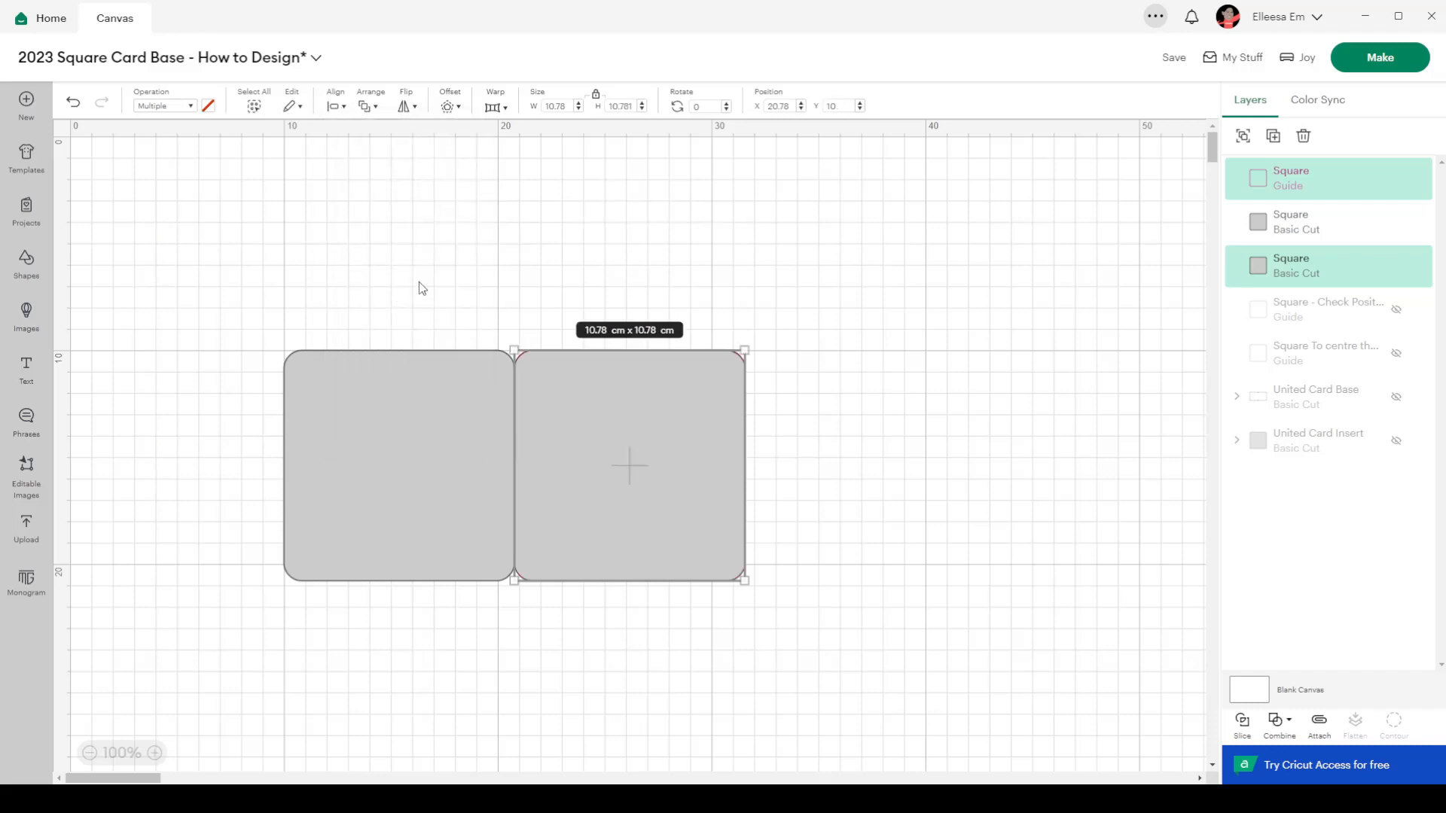
{"action": "left_click", "coordinate": [1318, 730]}
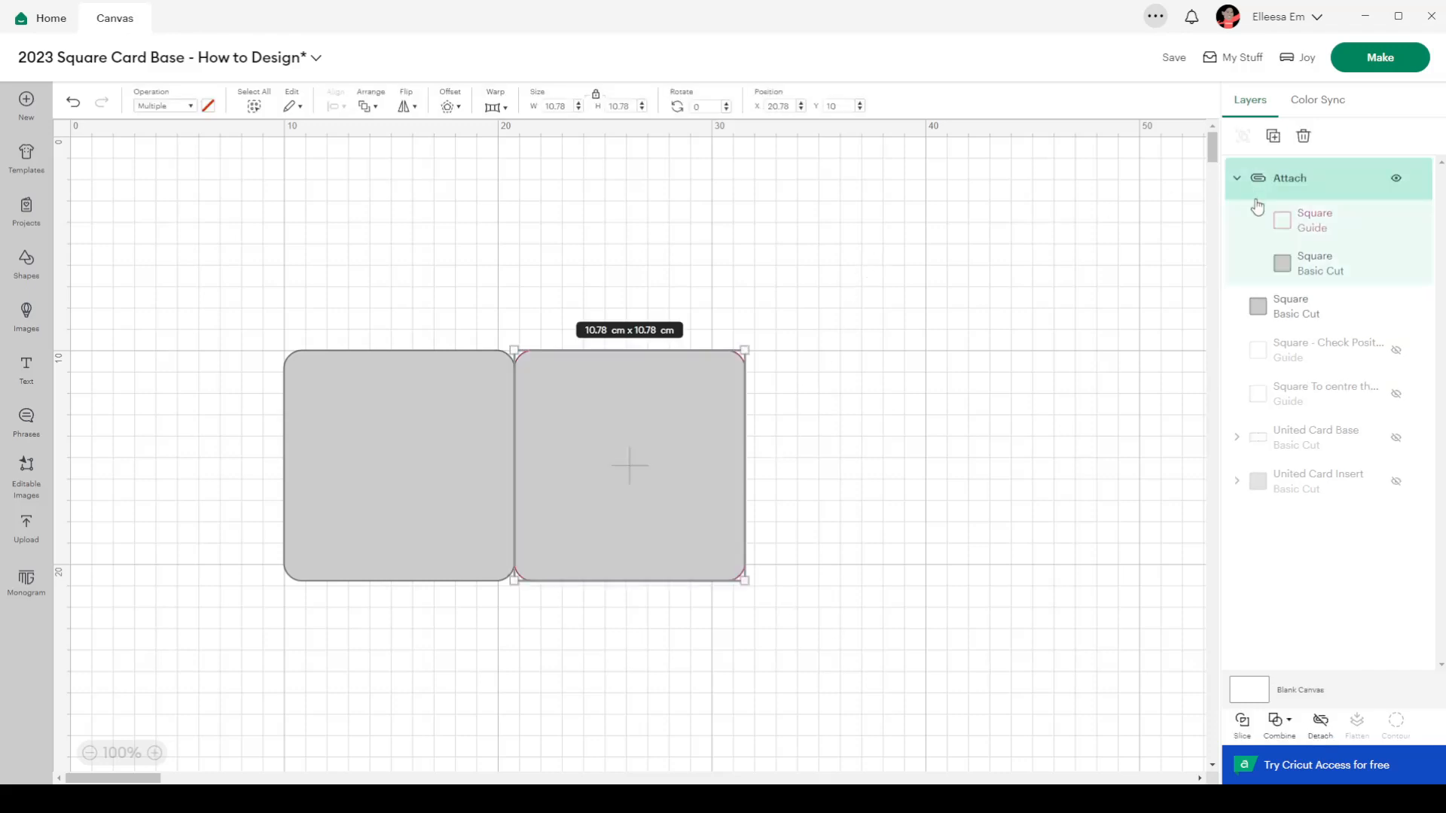
{"action": "left_click", "coordinate": [1311, 222]}
{"action": "left_click", "coordinate": [1317, 268]}
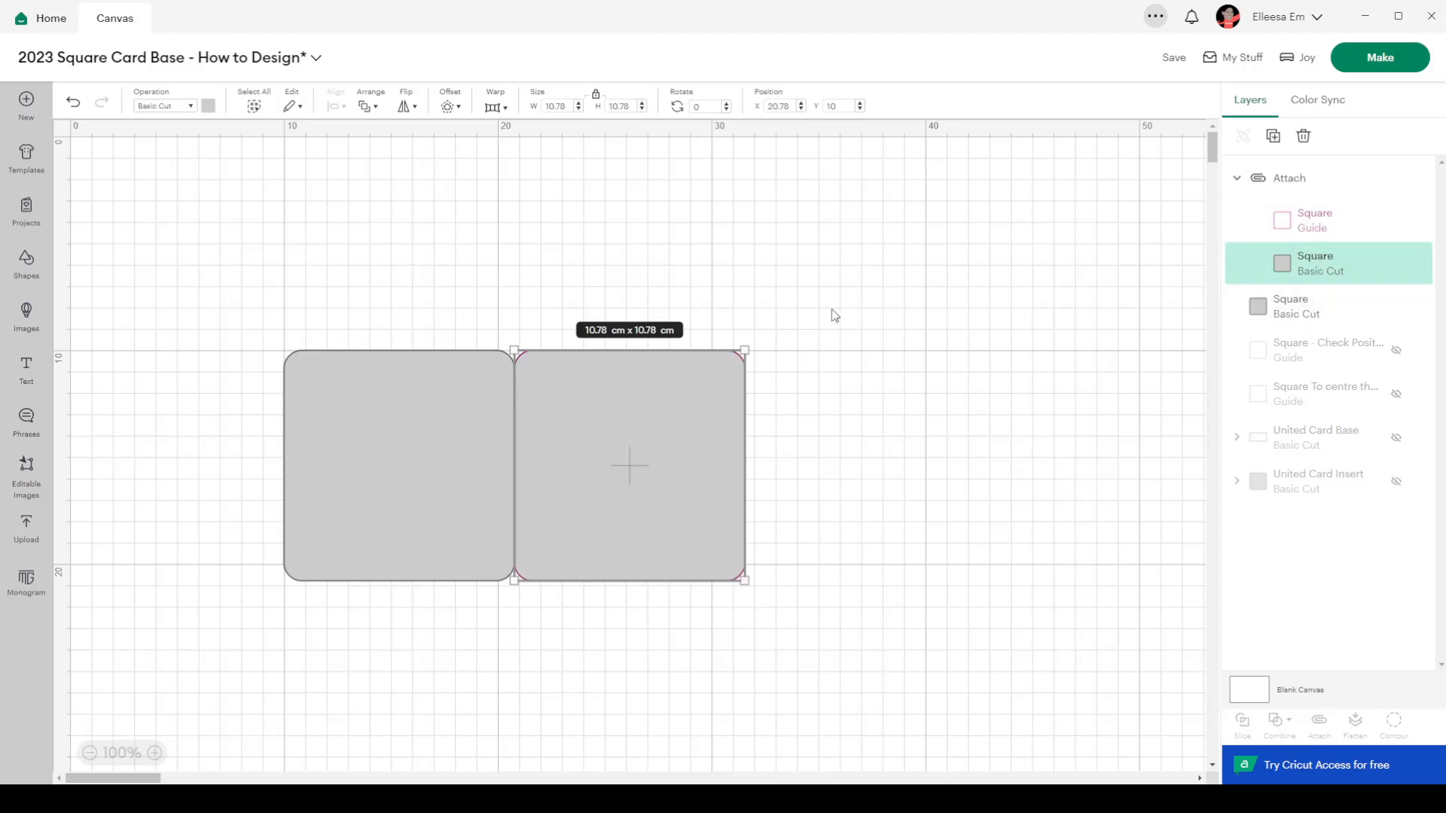
{"action": "left_click", "coordinate": [1339, 224]}
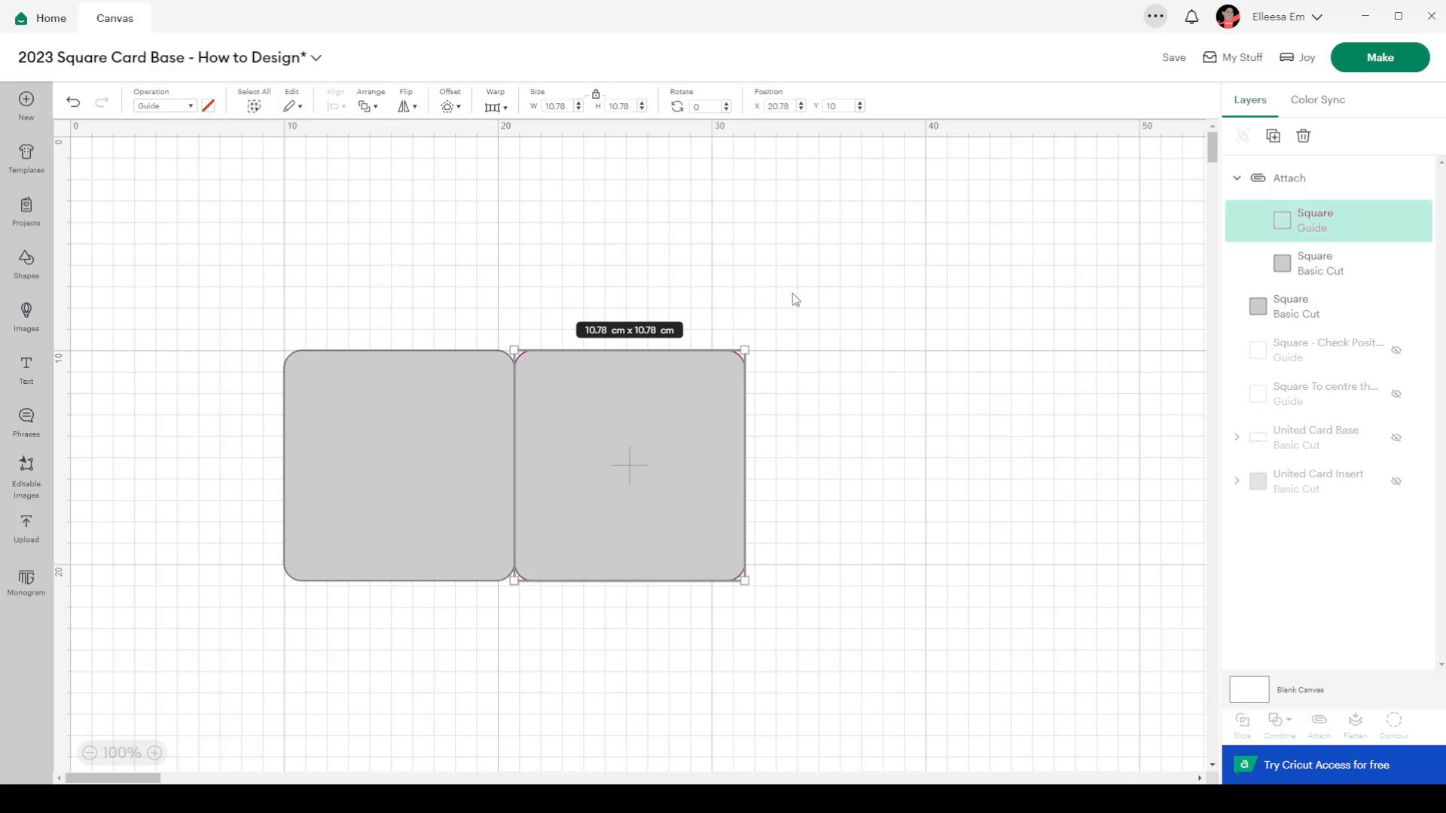
{"action": "left_click", "coordinate": [146, 235]}
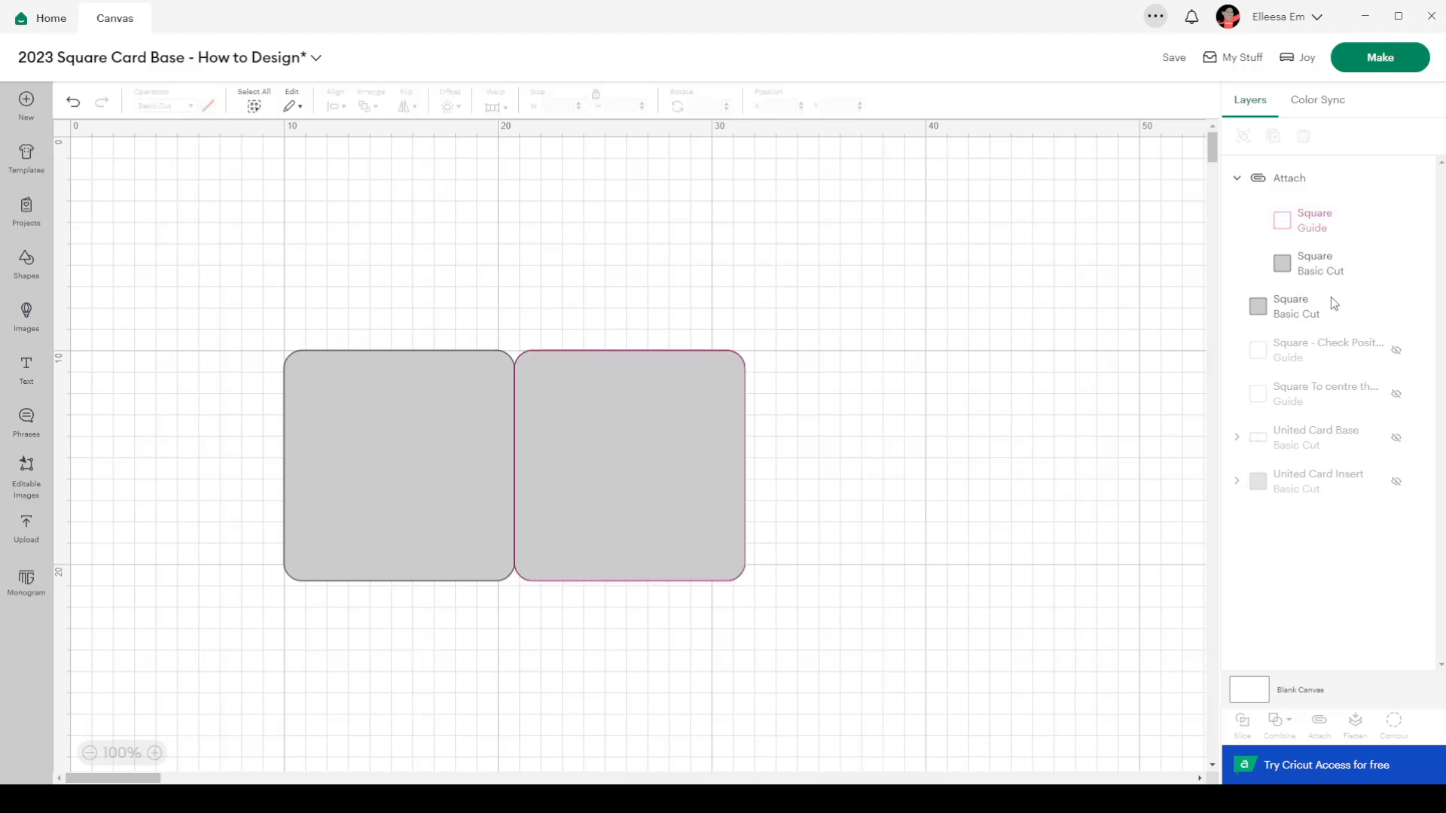
Step: Duplicate the guide square from the attached group and move the copy over the upper-right corner of the right-hand square
{"action": "left_click", "coordinate": [1351, 226]}
{"action": "right_click", "coordinate": [1350, 225]}
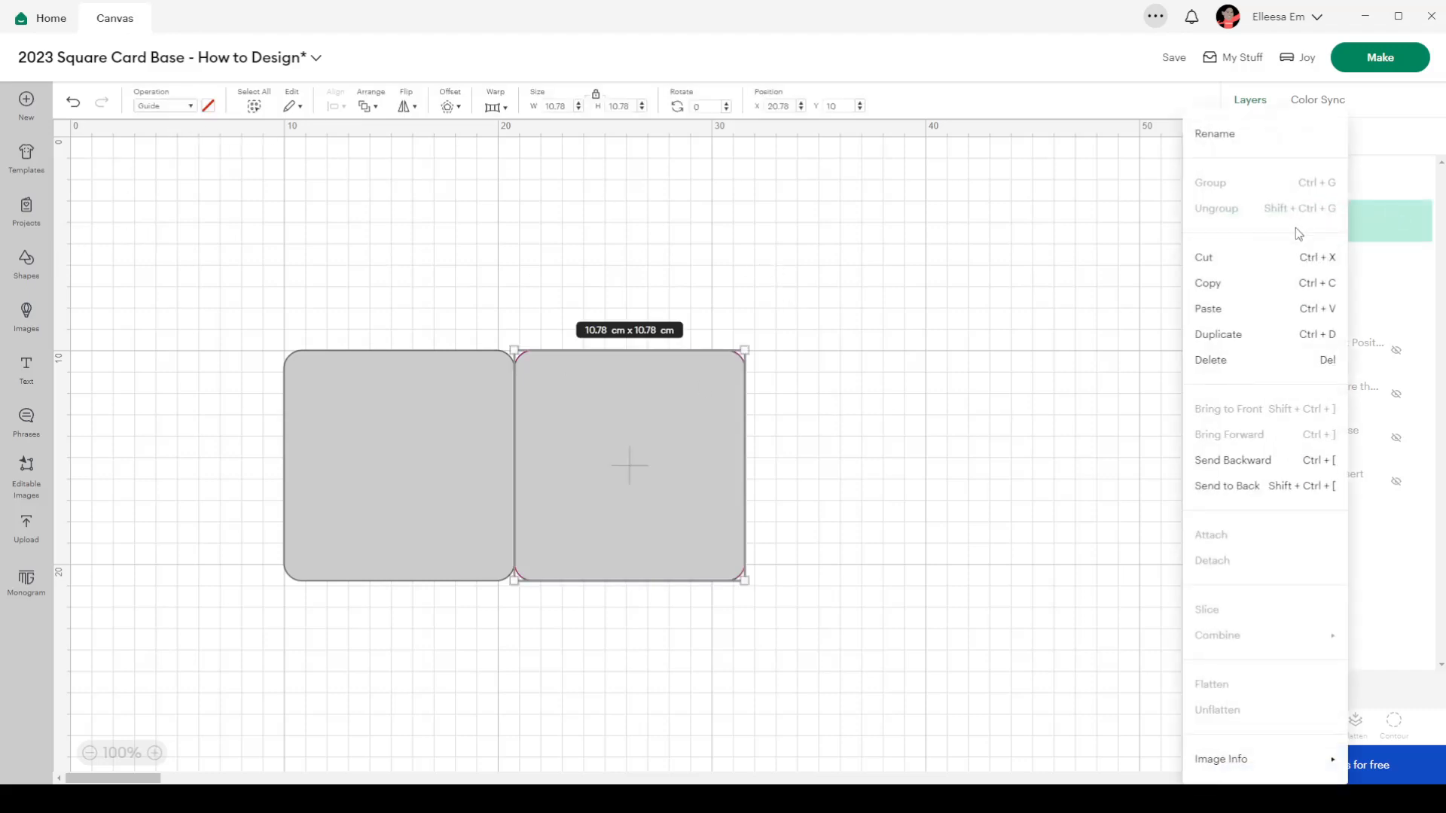
{"action": "left_click", "coordinate": [1251, 343]}
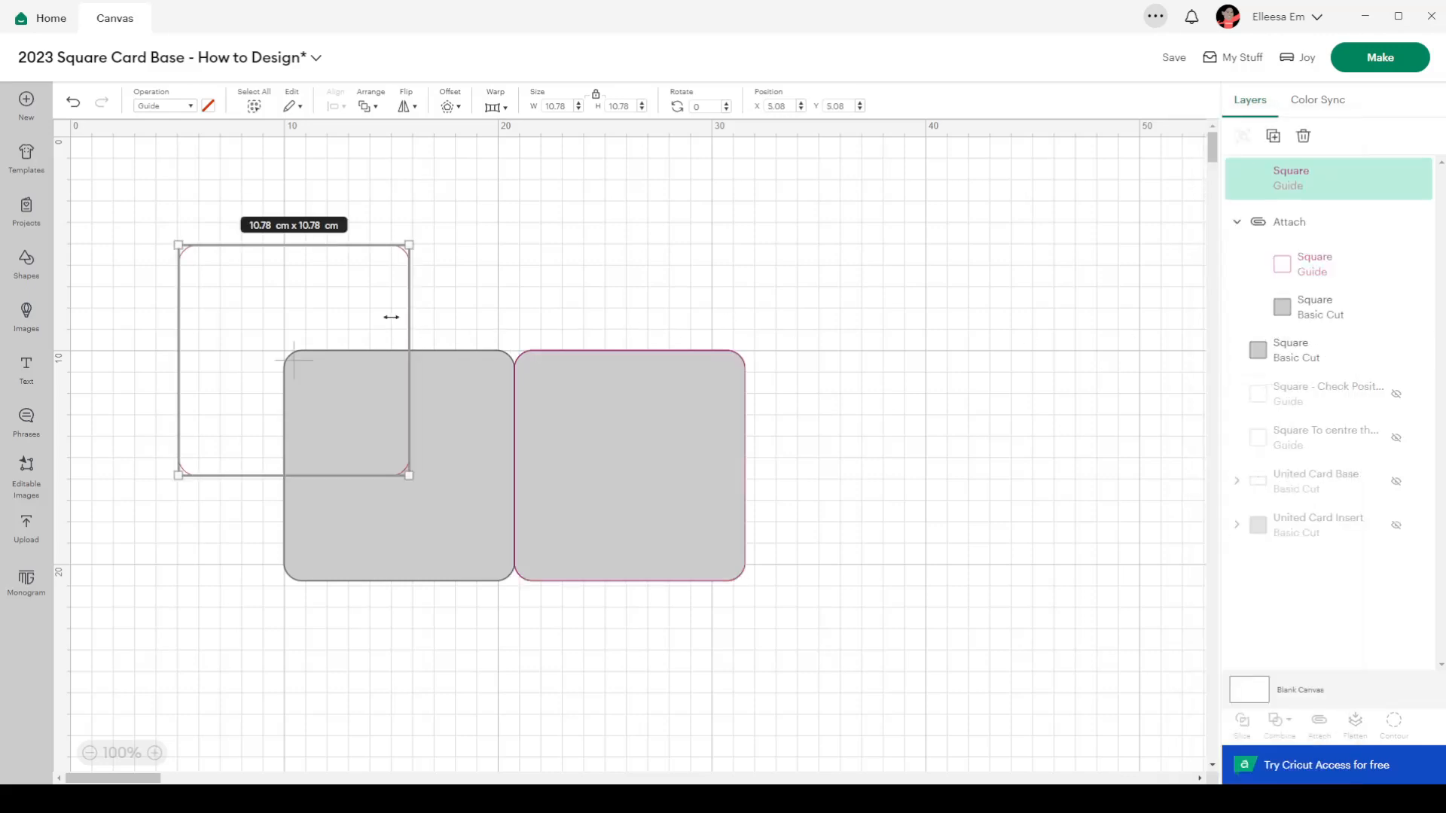
{"action": "left_click_drag", "start_coordinate": [336, 287], "coordinate": [801, 287]}
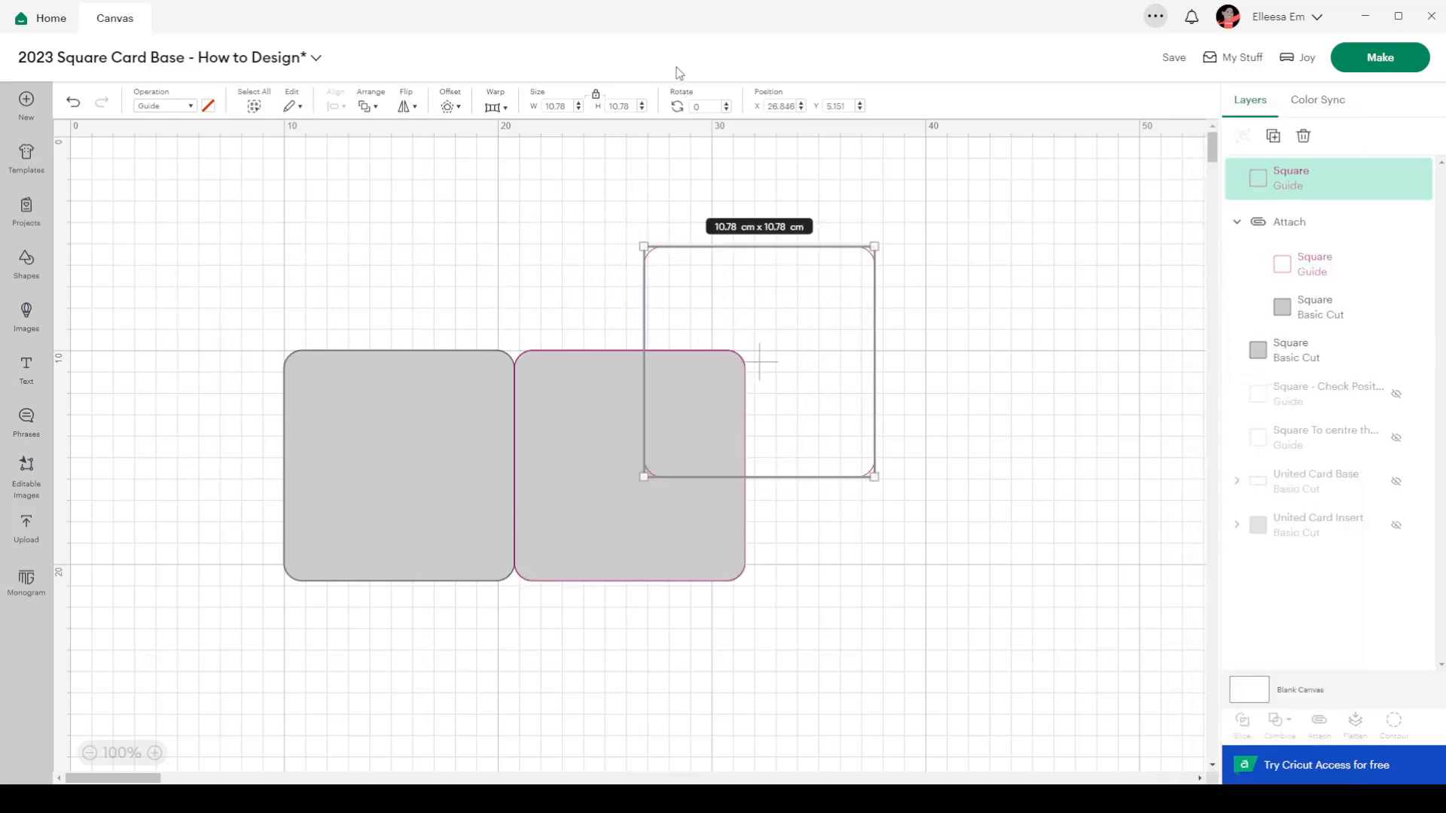
Step: Resize the new guide square to 10 × 10 cm, keeping its proportions locked
{"action": "double_click", "coordinate": [571, 106]}
{"action": "type", "text": "10"}
{"action": "key", "text": "Tab"}
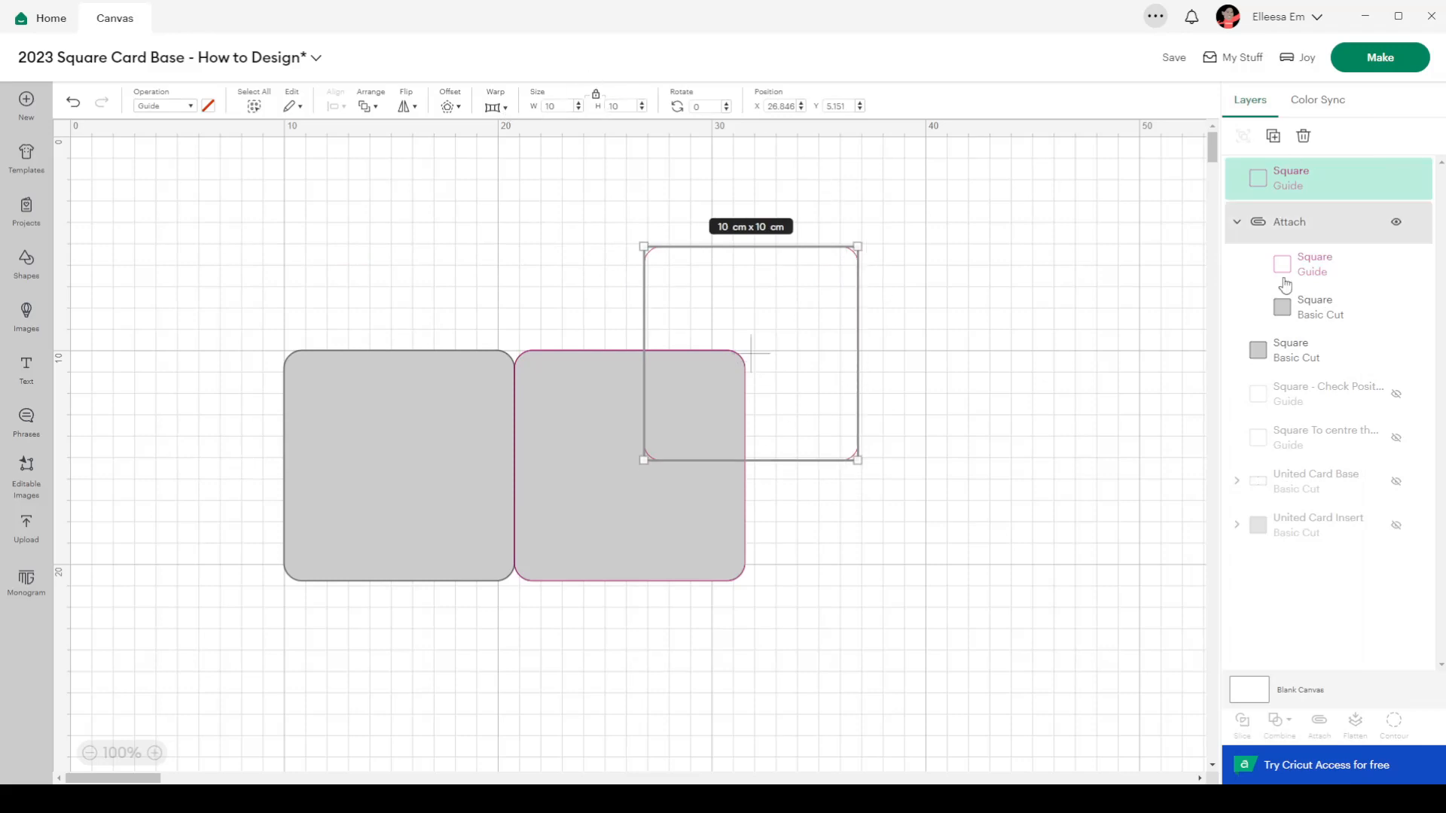
Step: Center the 10 × 10 cm guide square inside the larger guide square on the right-hand grey square
{"action": "left_click", "coordinate": [1326, 277]}
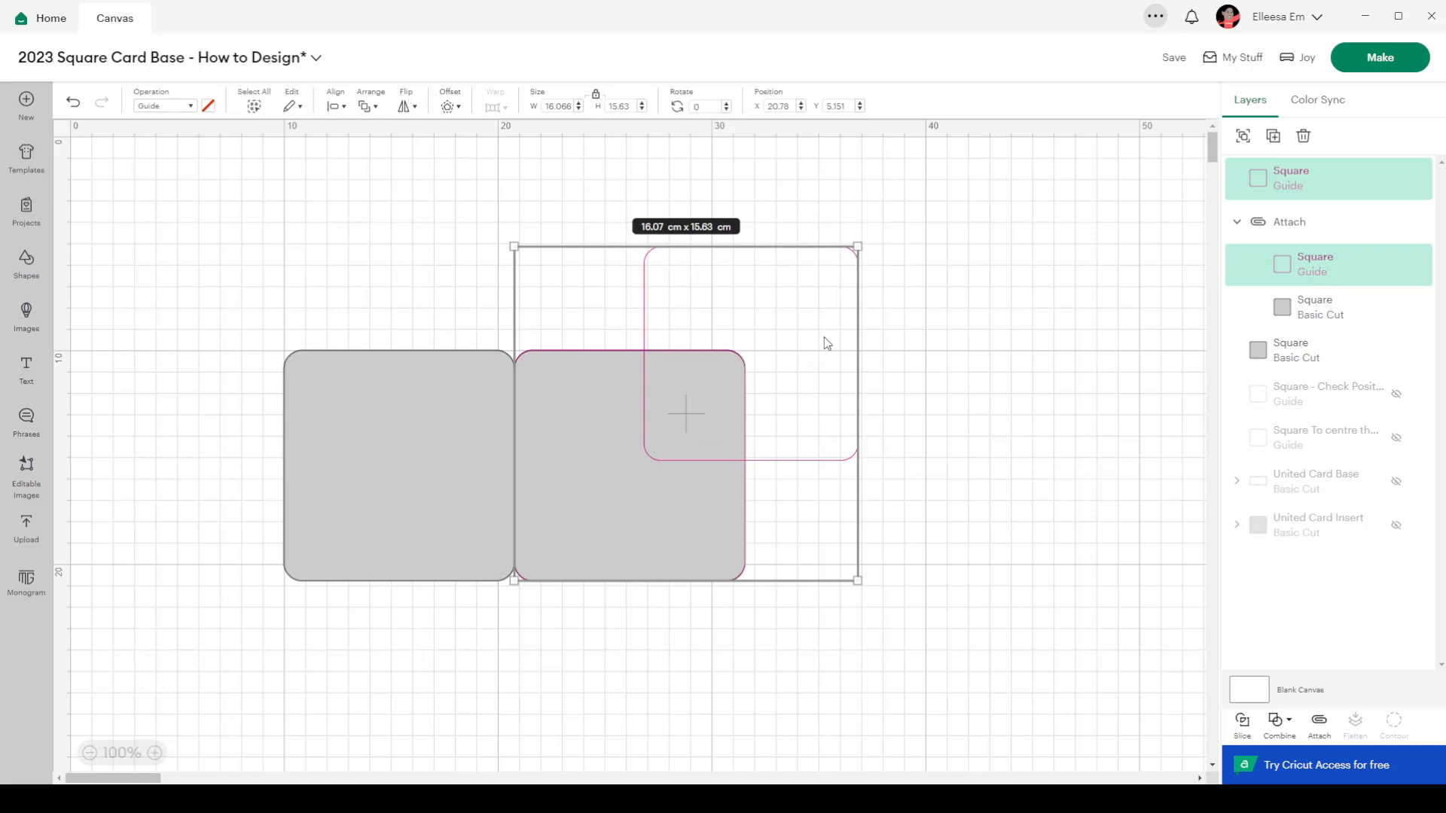
{"action": "left_click", "coordinate": [332, 107]}
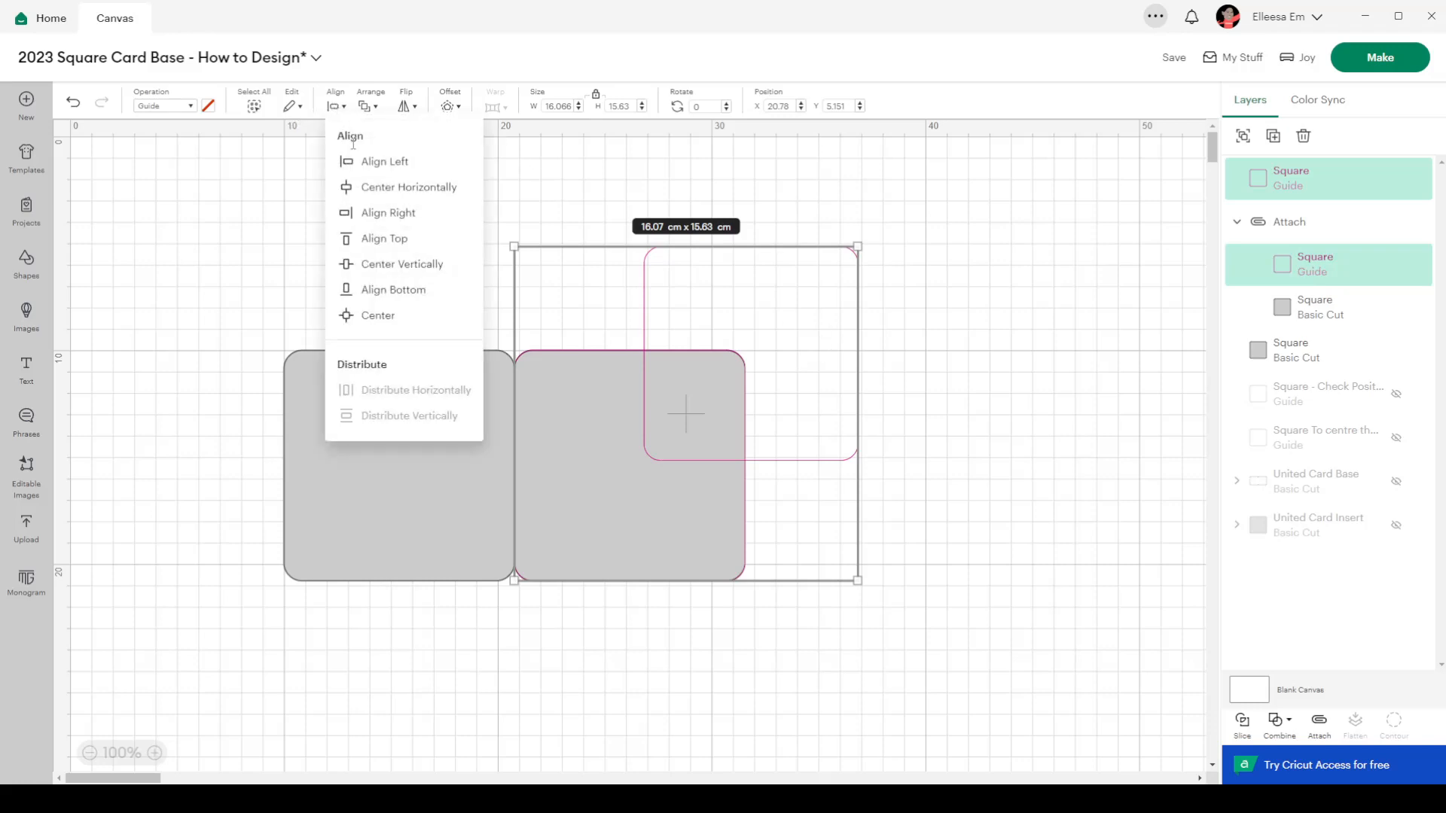
{"action": "left_click", "coordinate": [360, 162]}
{"action": "left_click", "coordinate": [332, 106]}
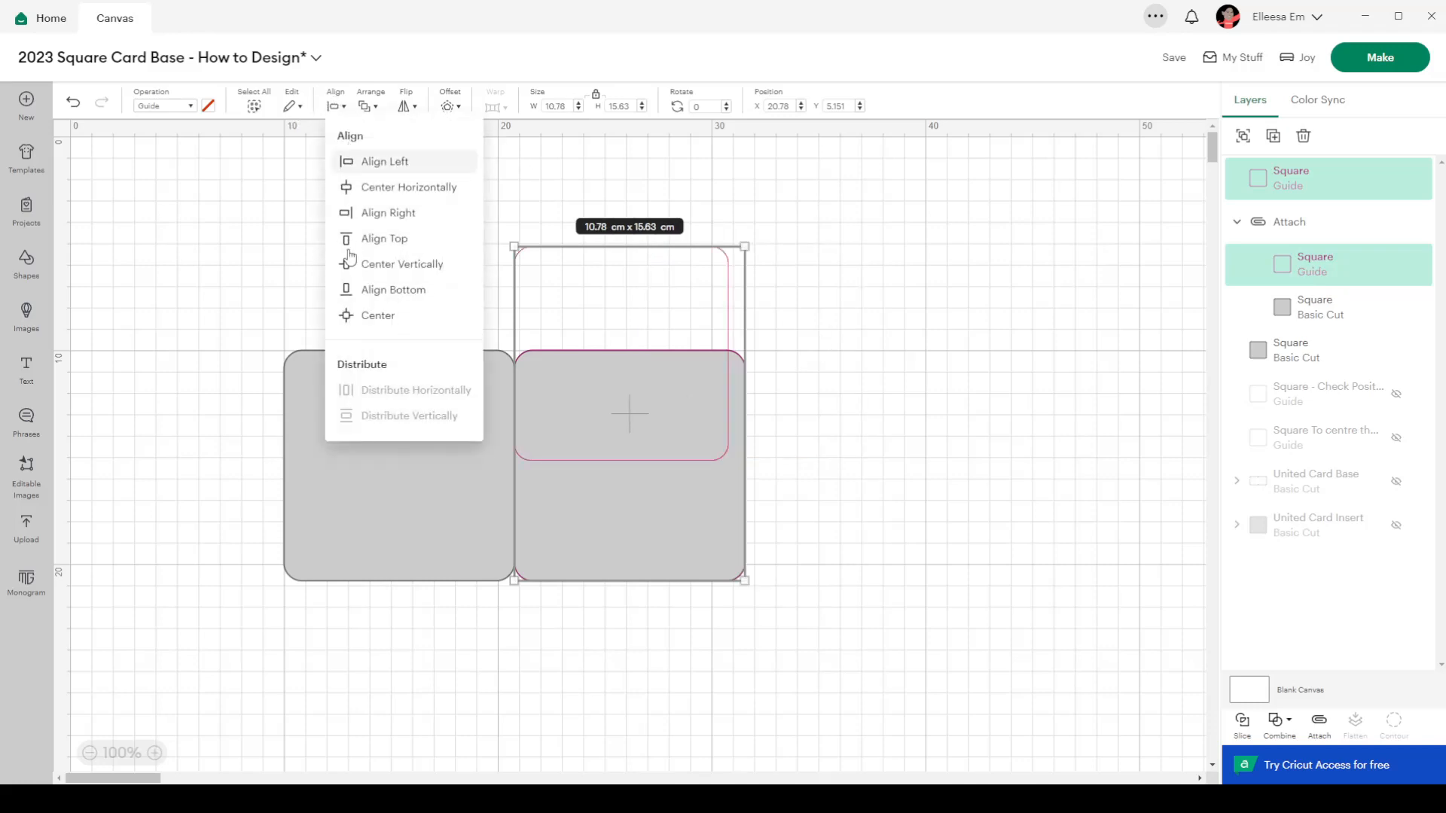
{"action": "left_click", "coordinate": [358, 291]}
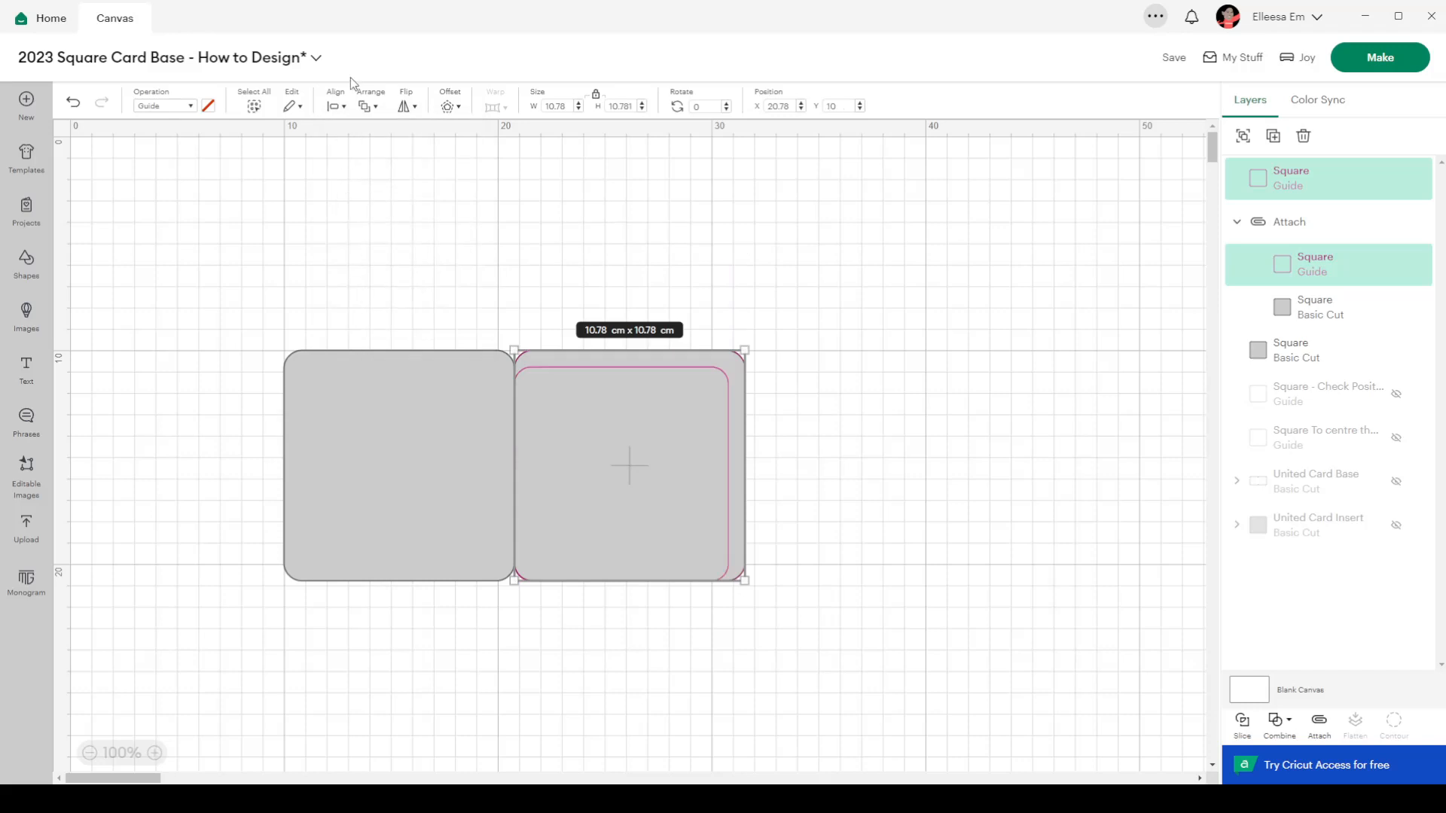
{"action": "left_click", "coordinate": [338, 110]}
{"action": "left_click", "coordinate": [395, 318]}
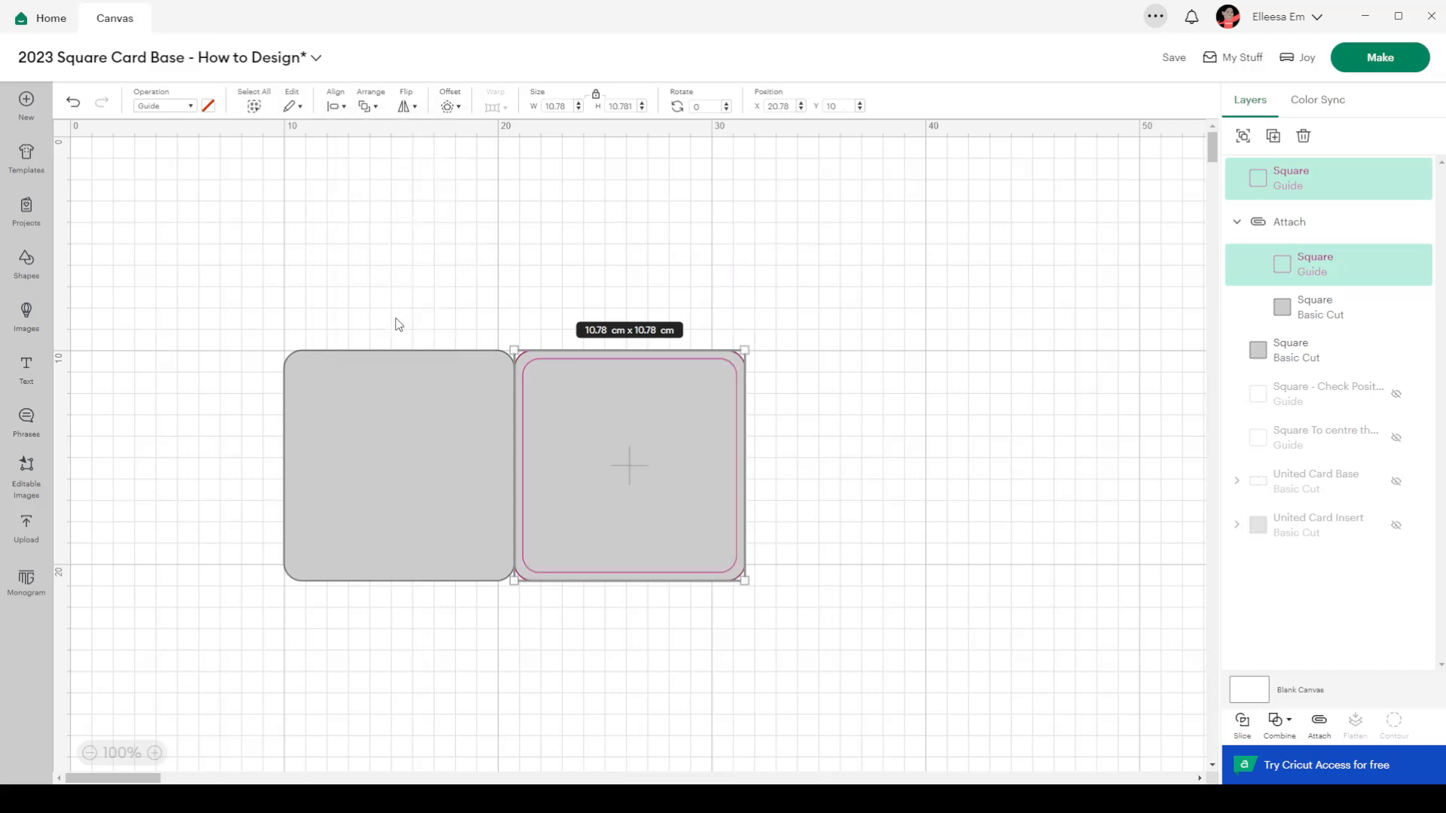
Step: Detach the larger guide square from the right-hand grey square
{"action": "left_click", "coordinate": [1312, 185]}
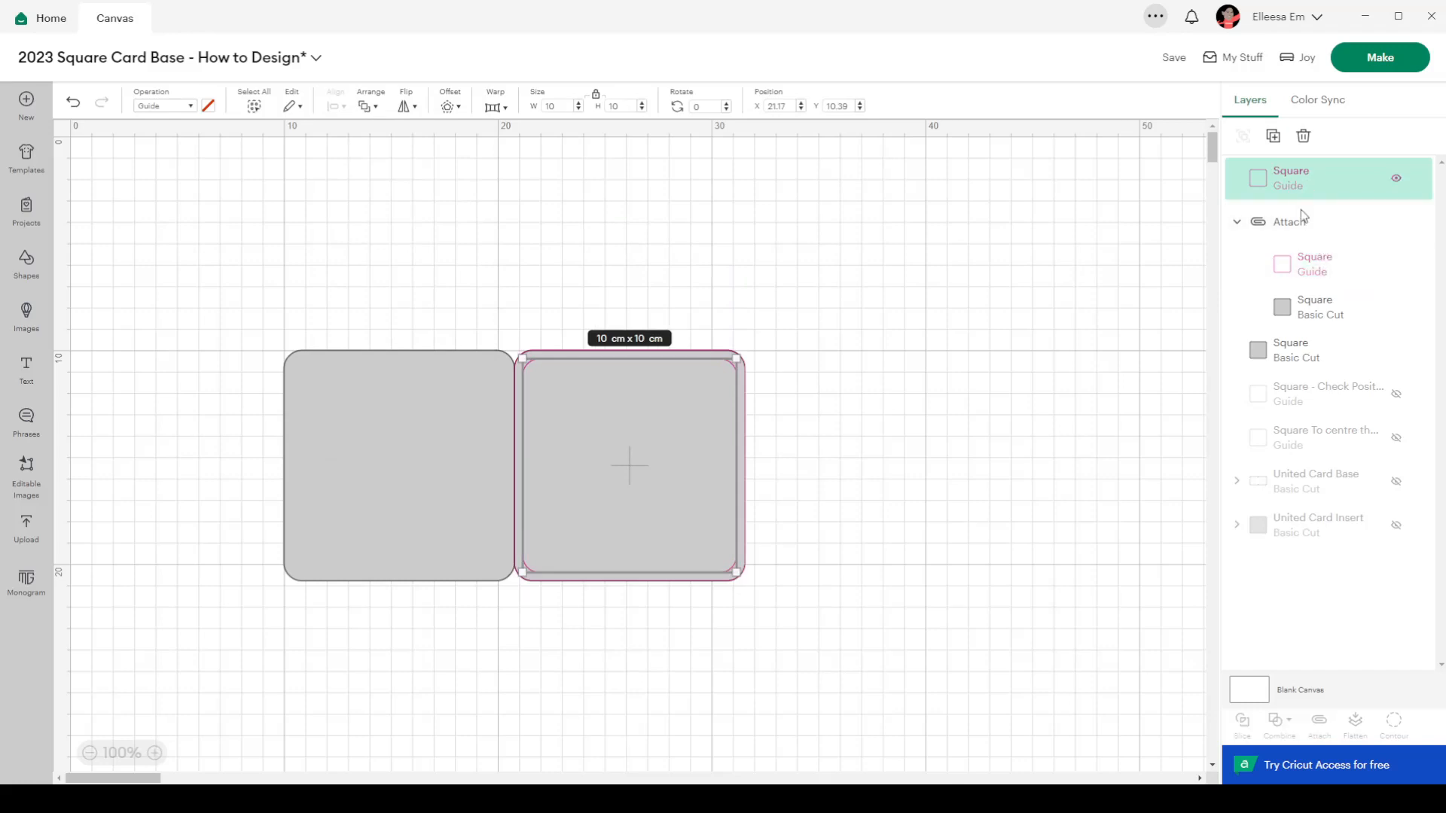
{"action": "left_click", "coordinate": [1307, 219]}
{"action": "left_click", "coordinate": [1320, 725]}
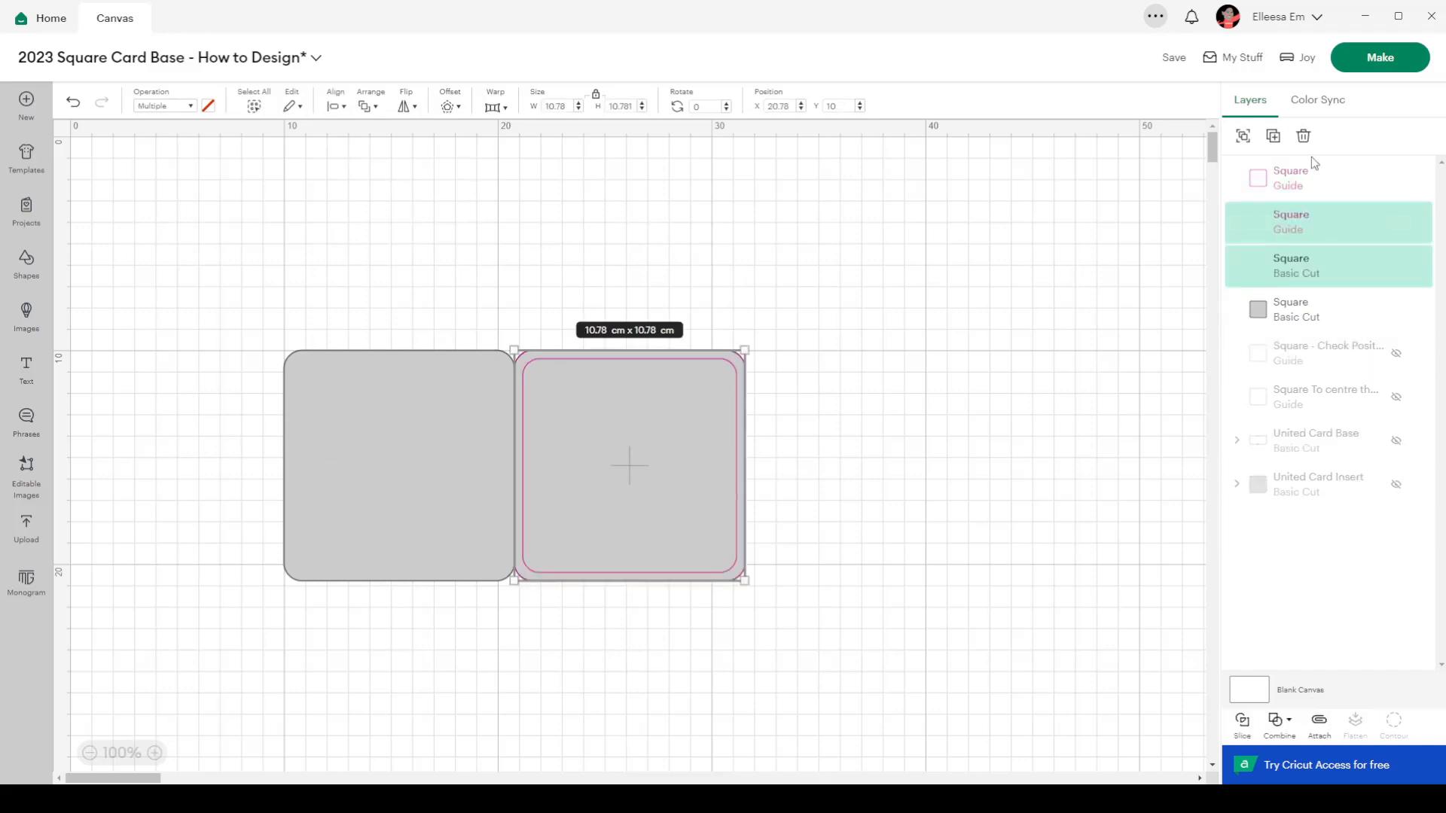
Step: Unite the two grey squares into one shape and place it below both guide squares in the layer order
{"action": "left_click", "coordinate": [1314, 187]}
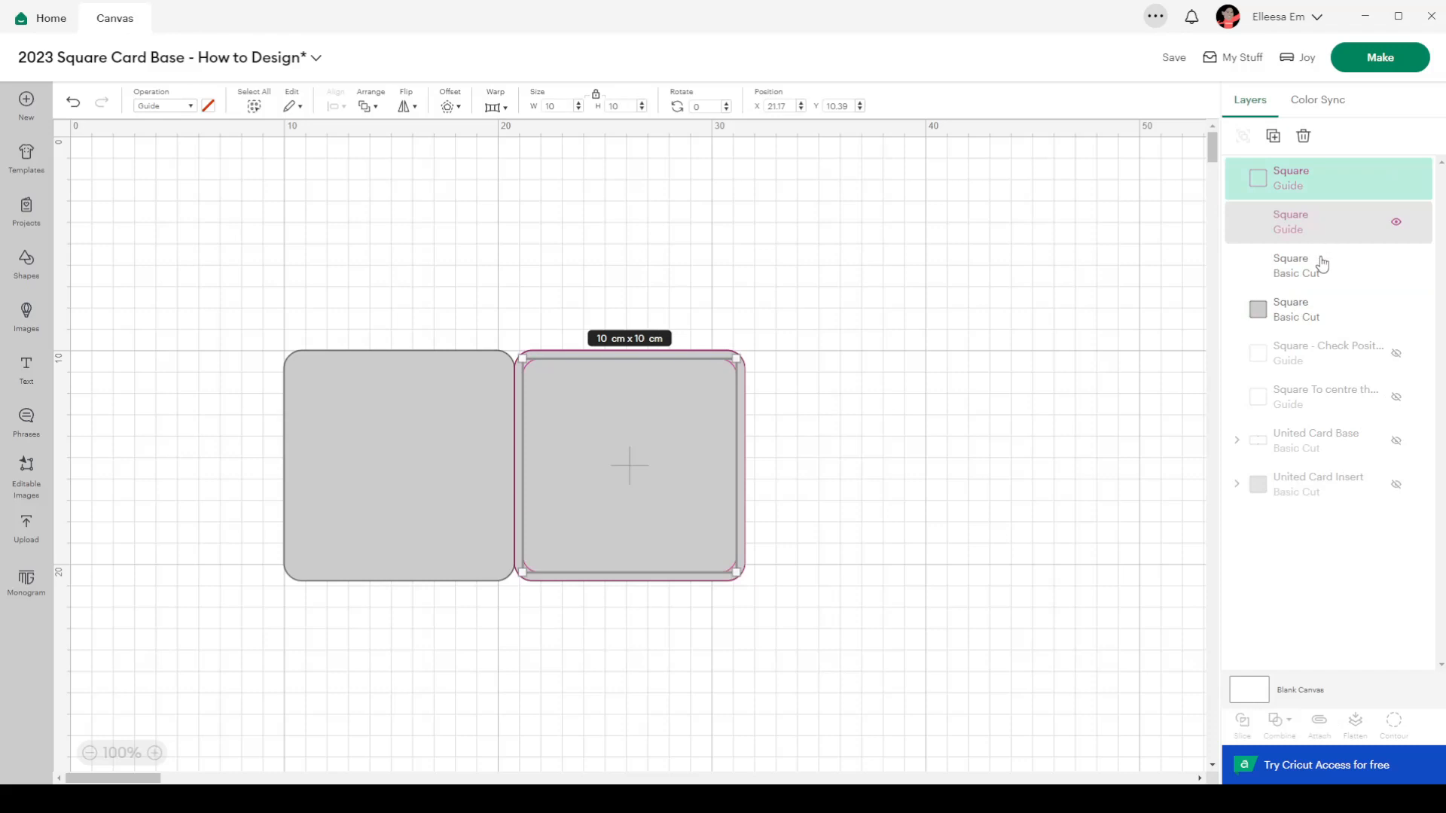
{"action": "left_click", "coordinate": [1318, 281]}
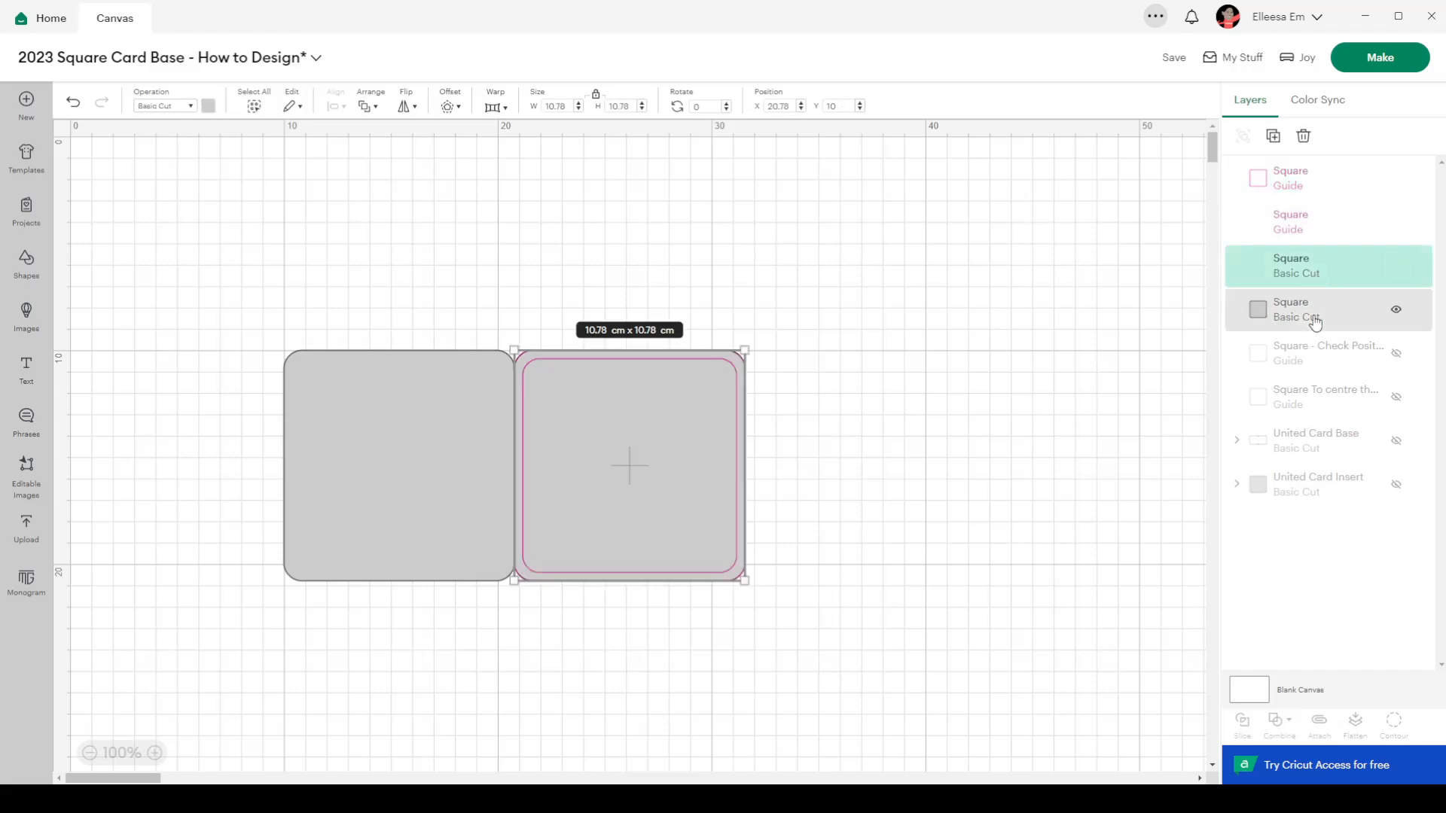
{"action": "left_click", "coordinate": [1290, 318], "text": "shift"}
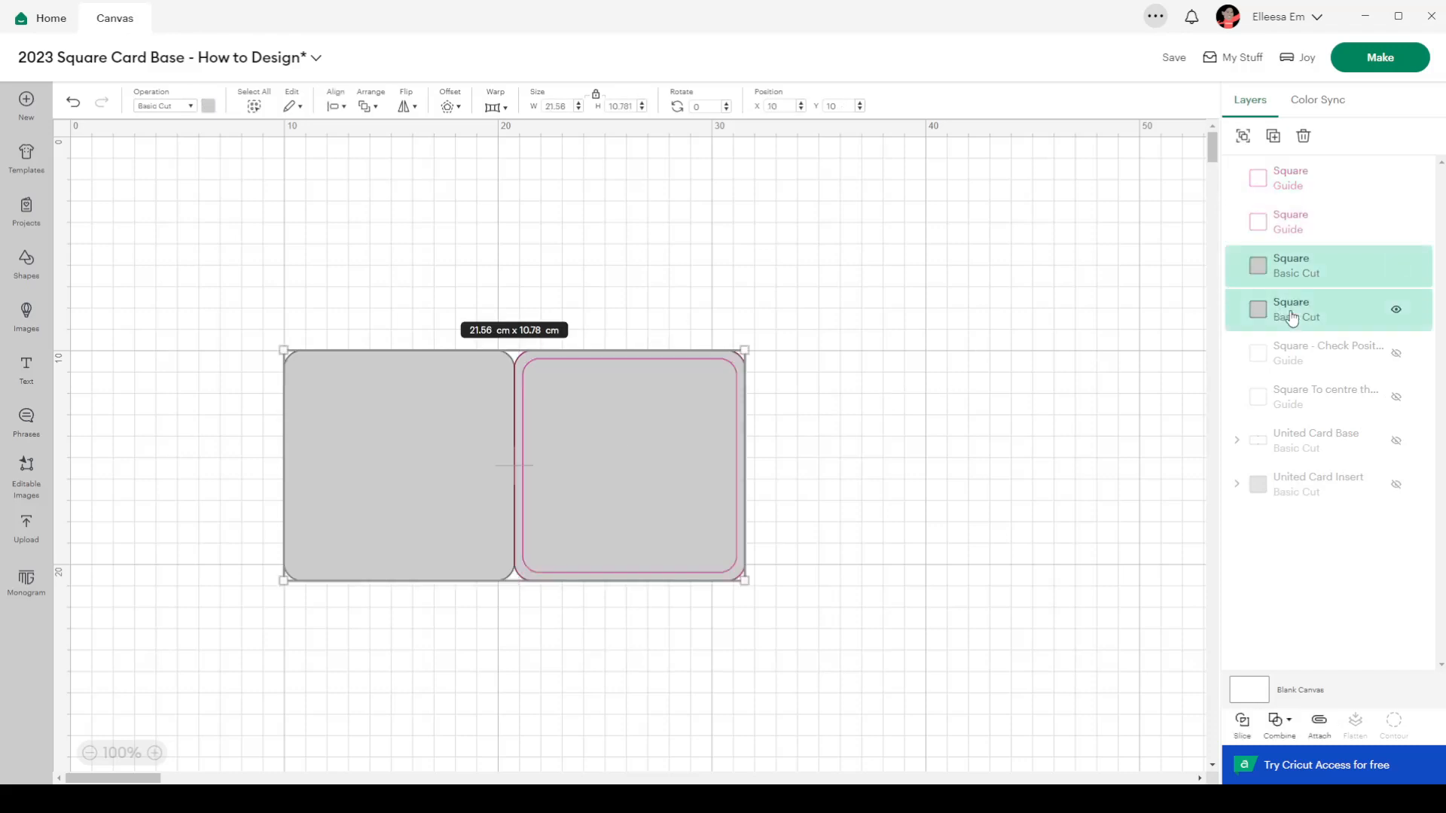
{"action": "left_click", "coordinate": [1289, 727]}
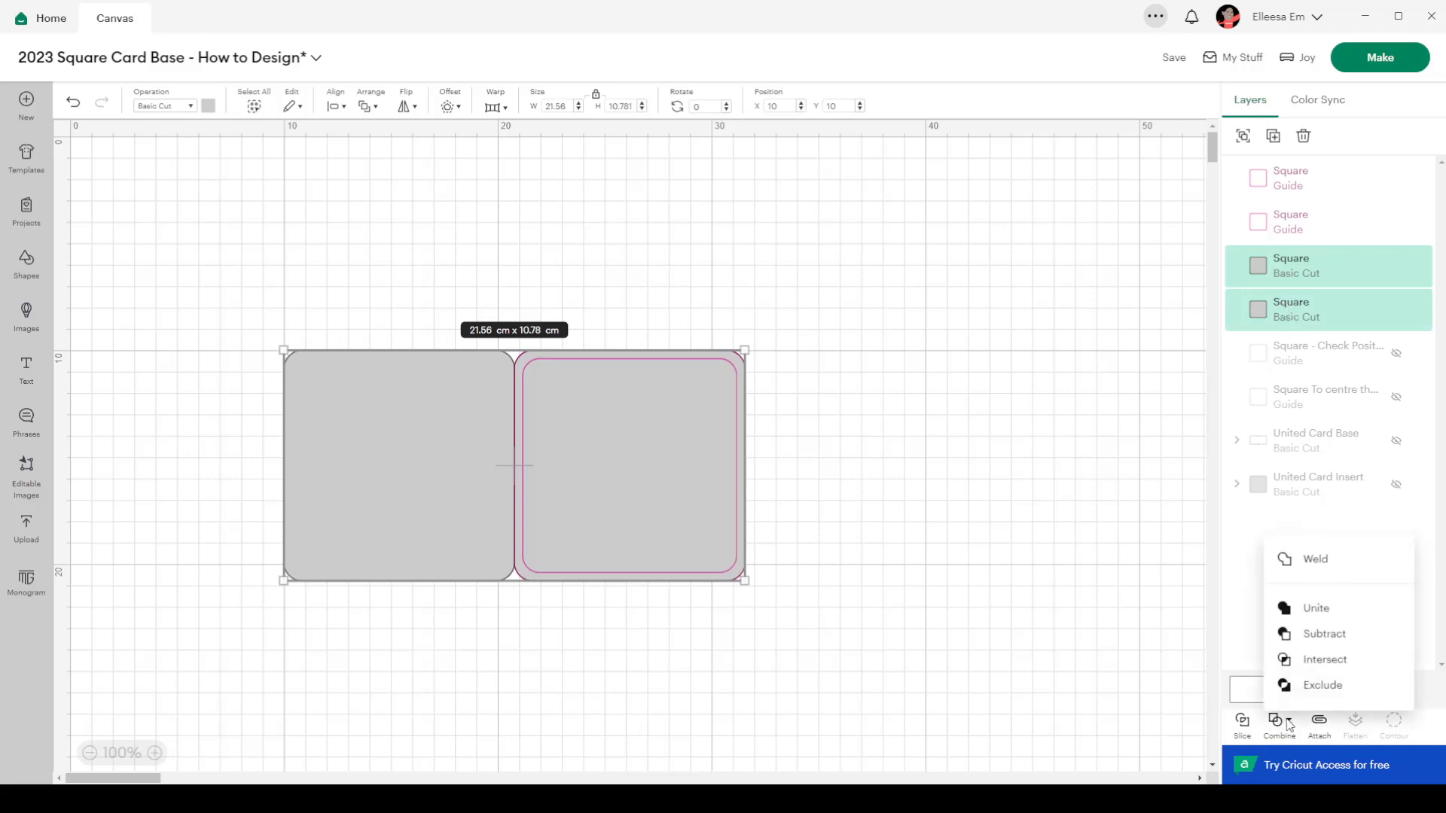
{"action": "left_click", "coordinate": [1315, 609]}
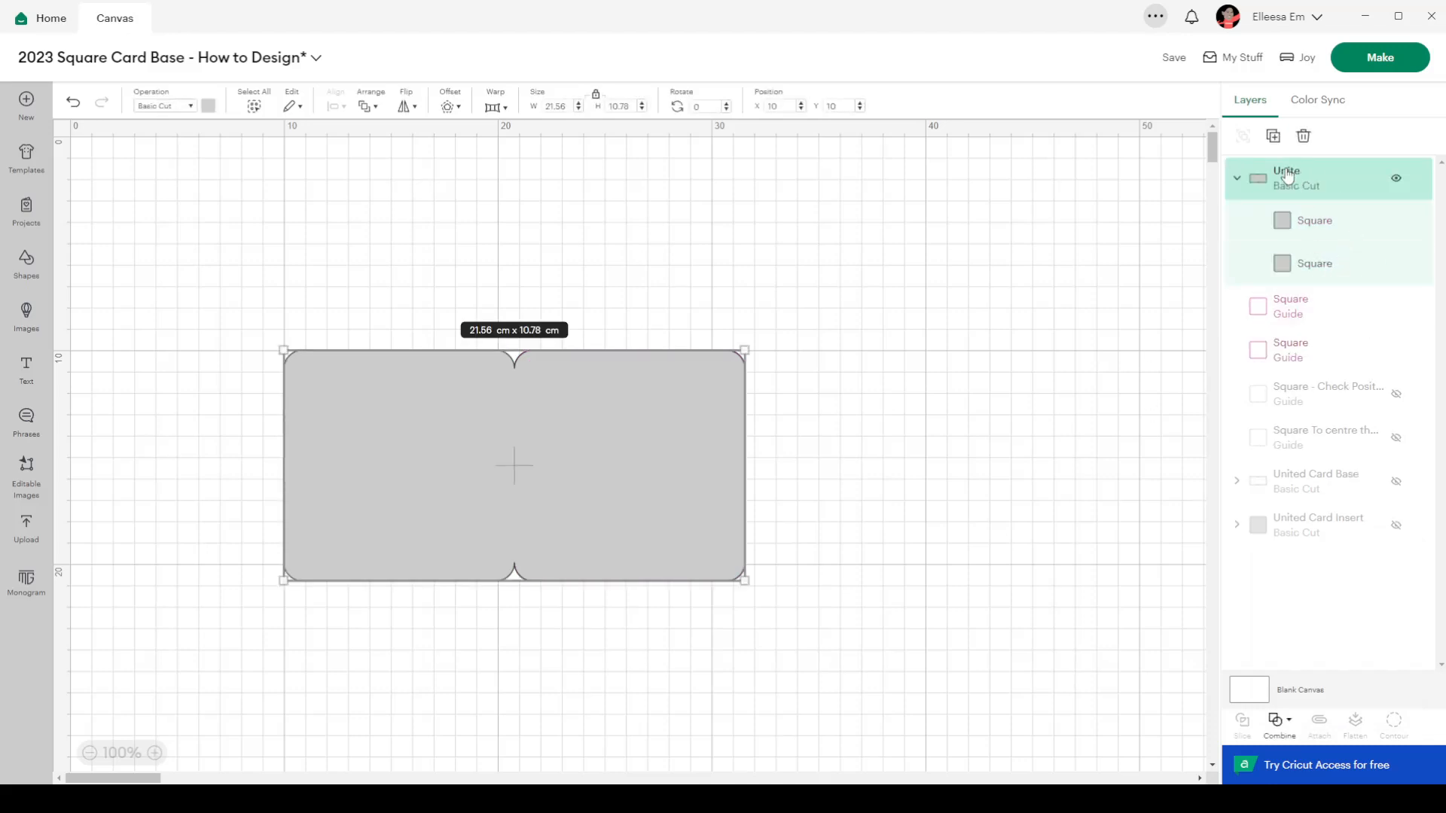
{"action": "left_click_drag", "start_coordinate": [1290, 176], "coordinate": [1303, 246]}
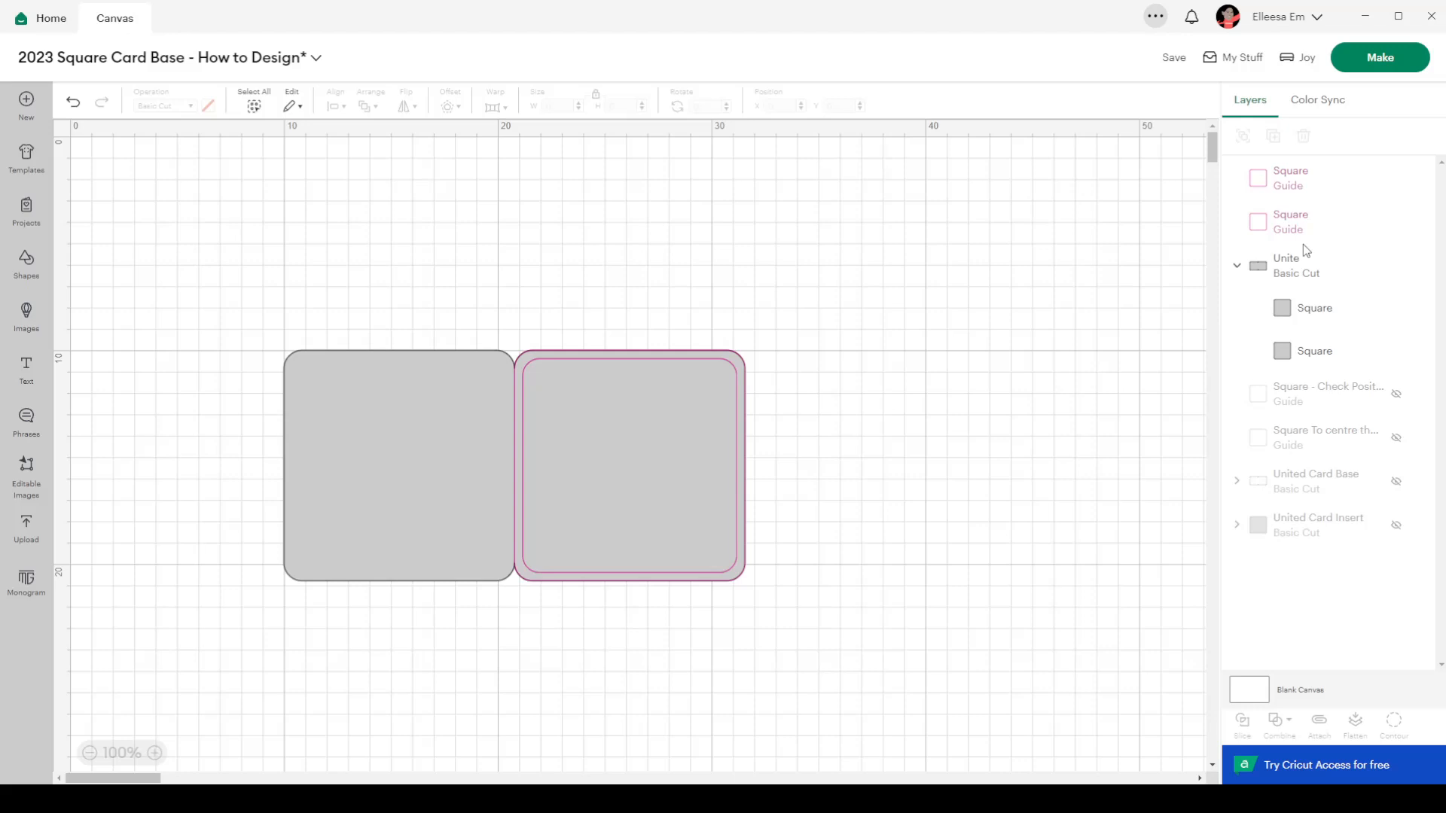
Step: Attach both guide squares and the united grey card base together
{"action": "left_click", "coordinate": [1295, 235]}
{"action": "left_click", "coordinate": [1296, 200]}
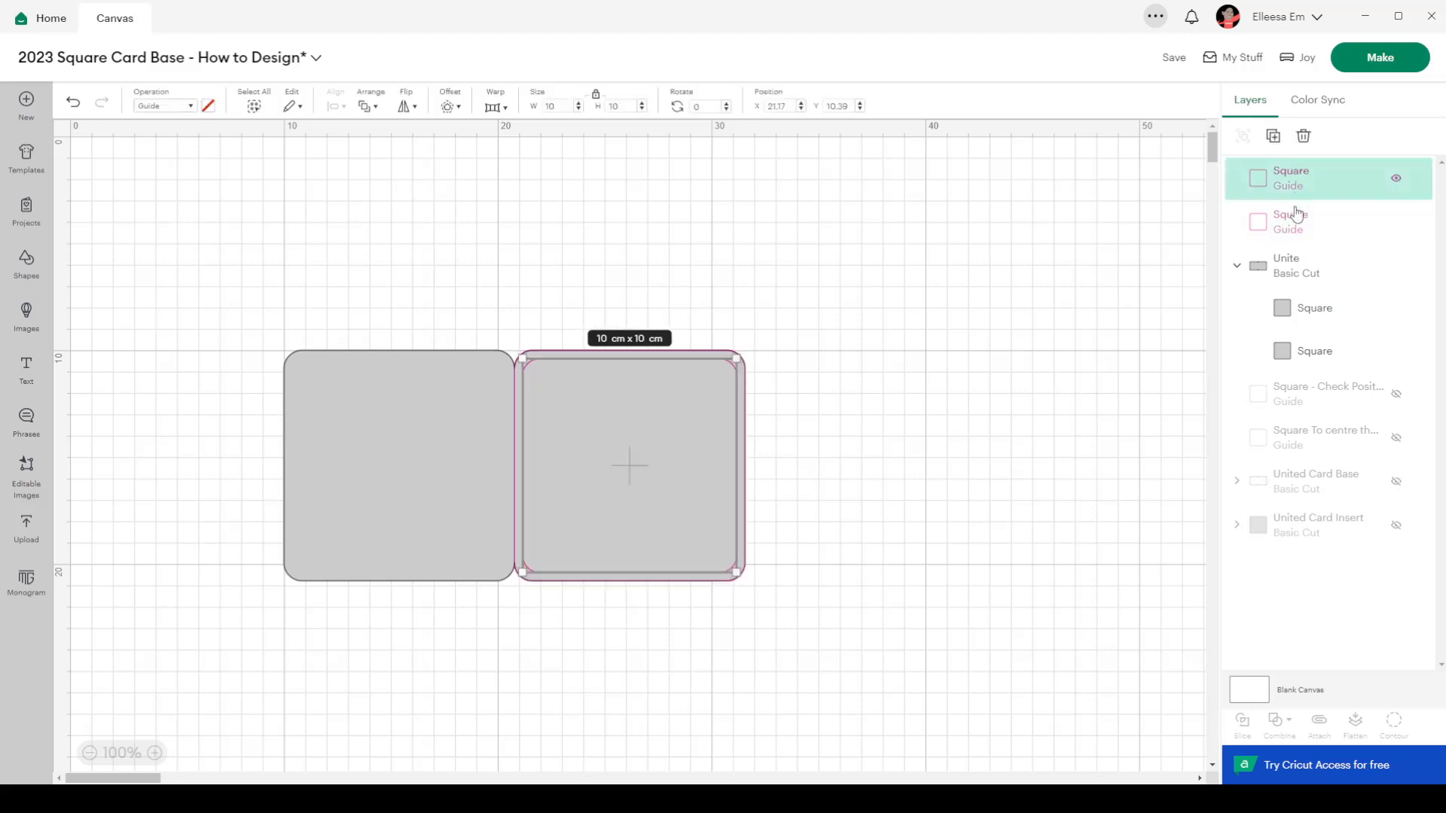
{"action": "left_click", "coordinate": [1295, 221]}
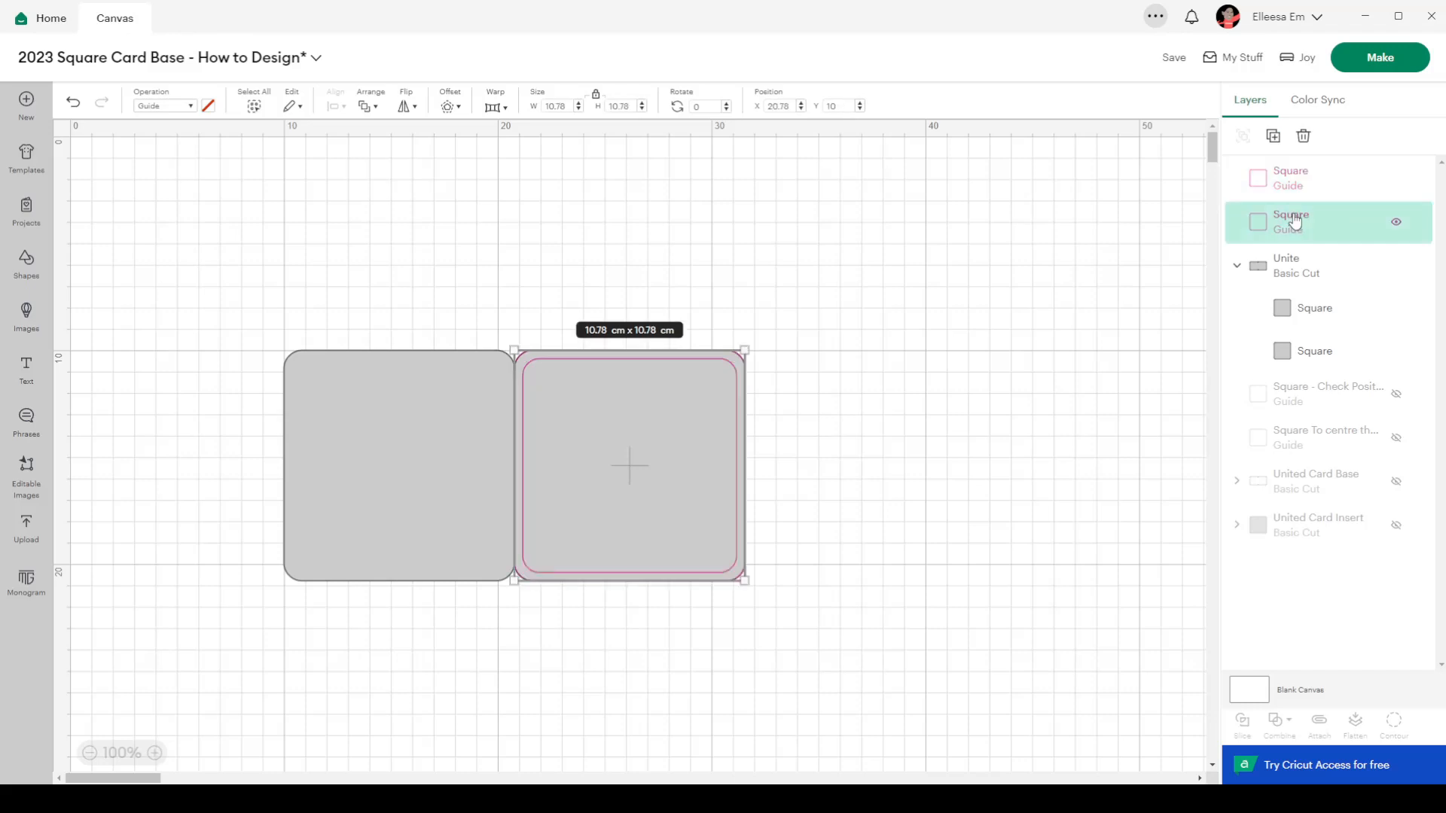
{"action": "left_click", "coordinate": [1303, 260]}
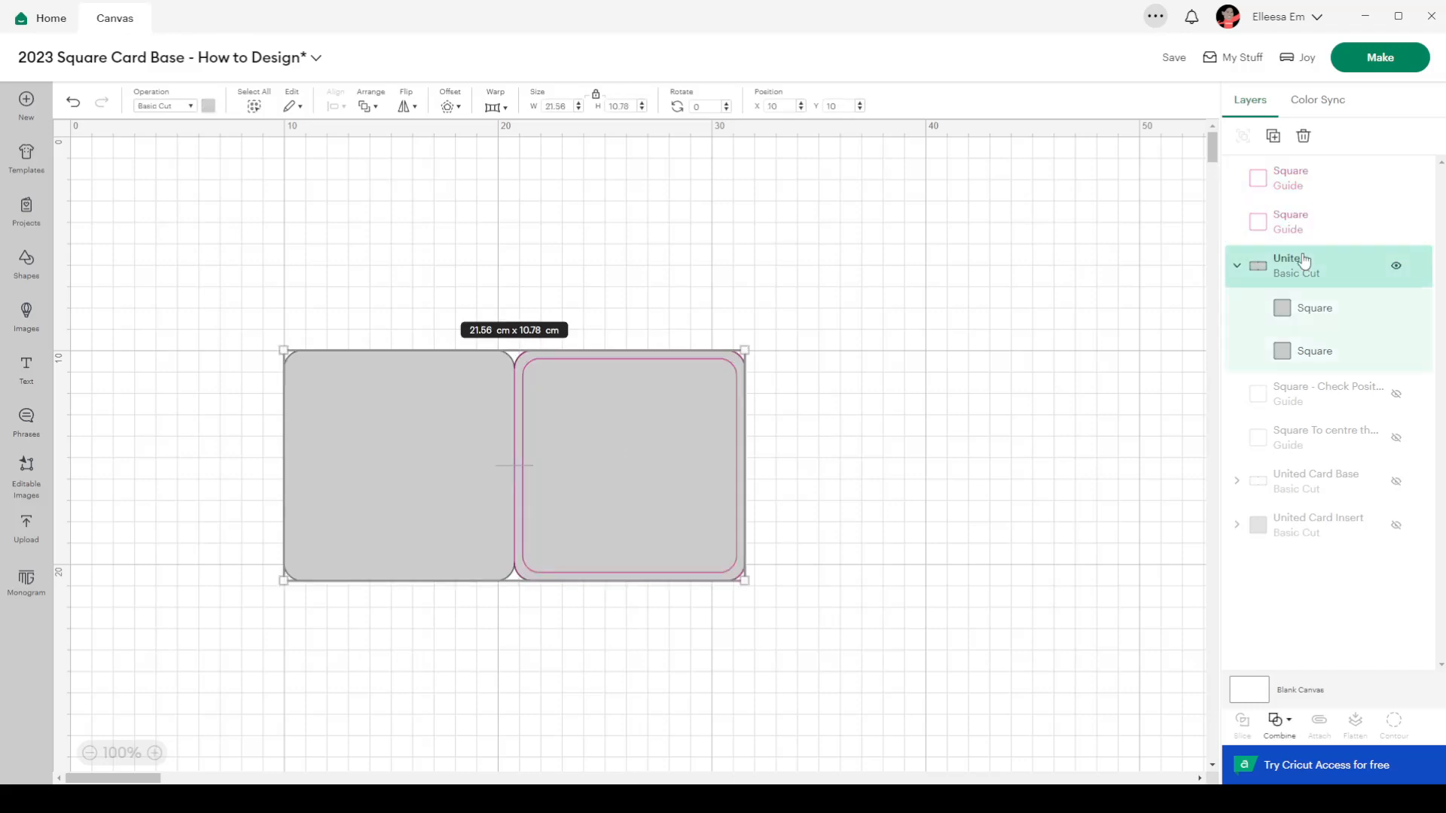
{"action": "left_click", "coordinate": [1302, 226]}
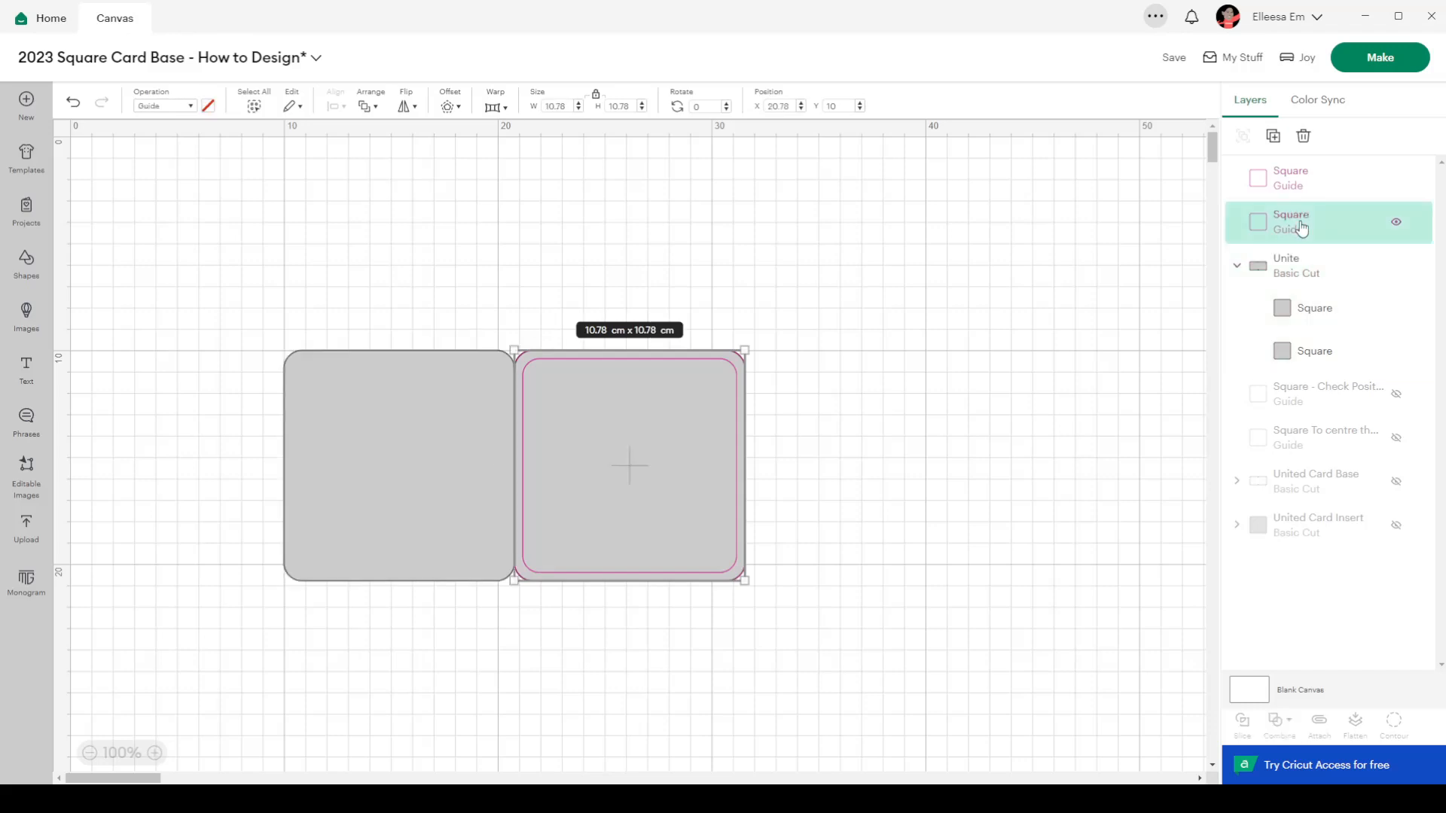
{"action": "left_click", "coordinate": [1296, 178]}
{"action": "left_click_drag", "start_coordinate": [835, 308], "coordinate": [190, 633]}
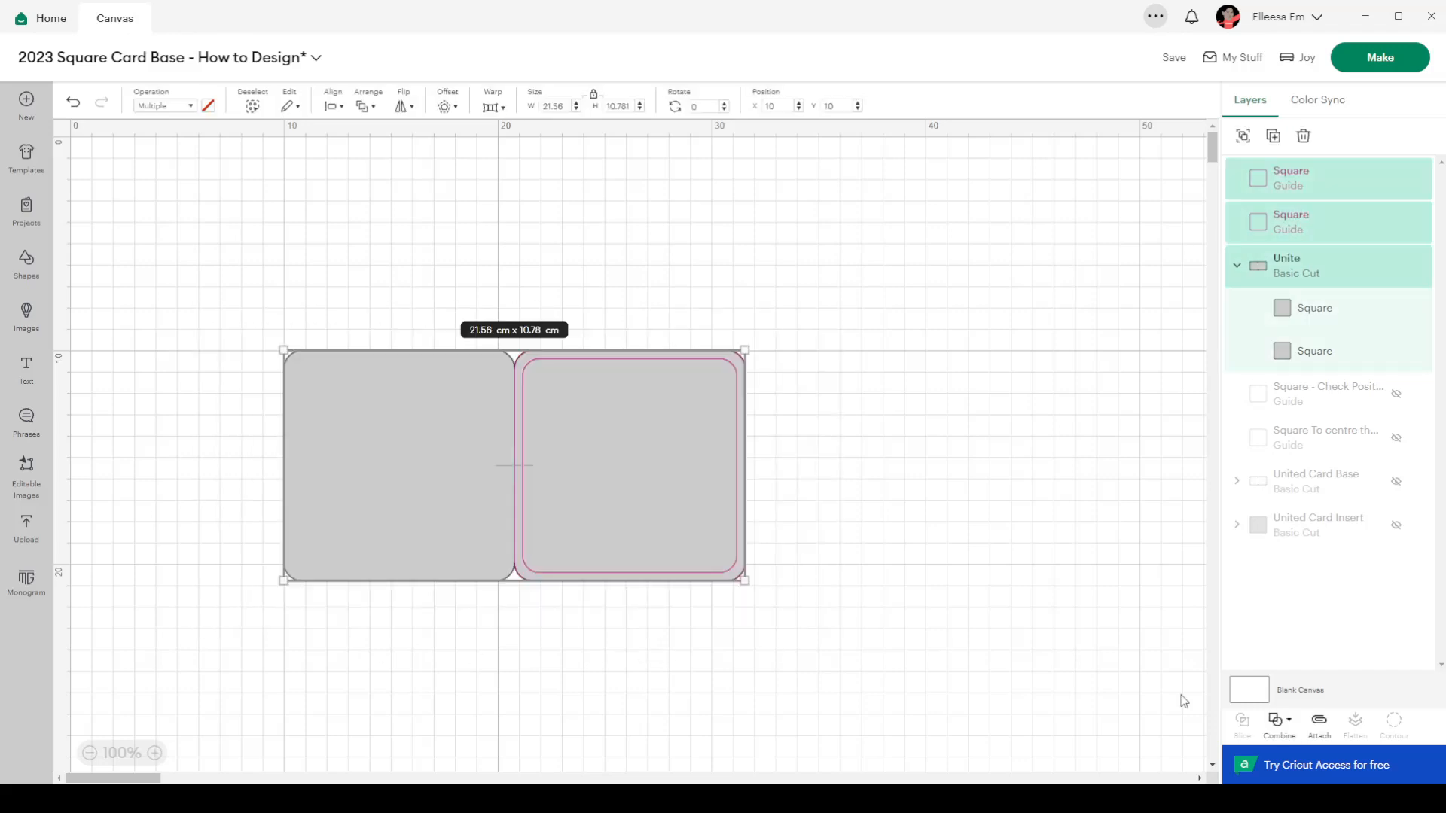
{"action": "left_click", "coordinate": [1313, 725]}
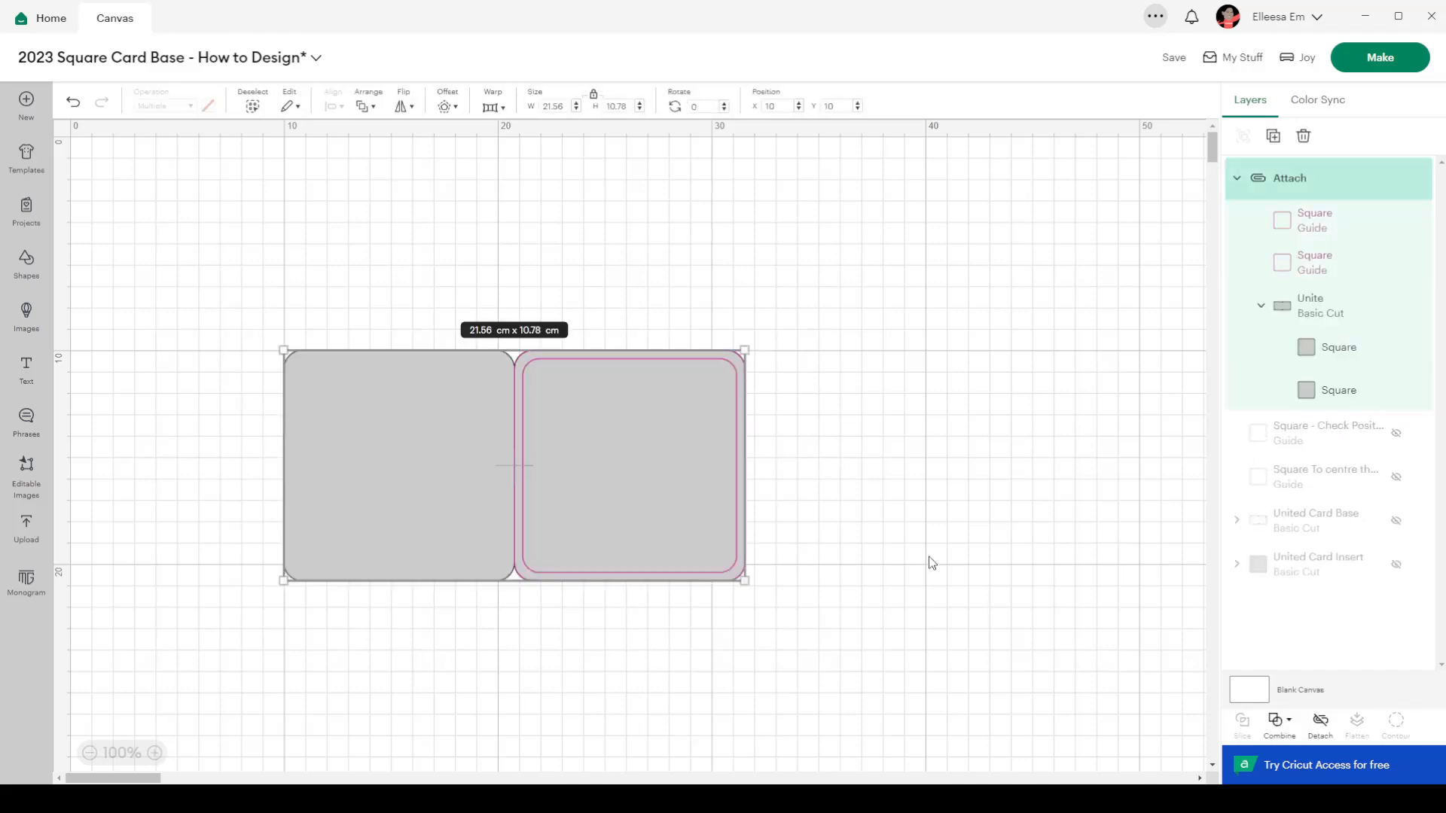
{"action": "left_click", "coordinate": [885, 548]}
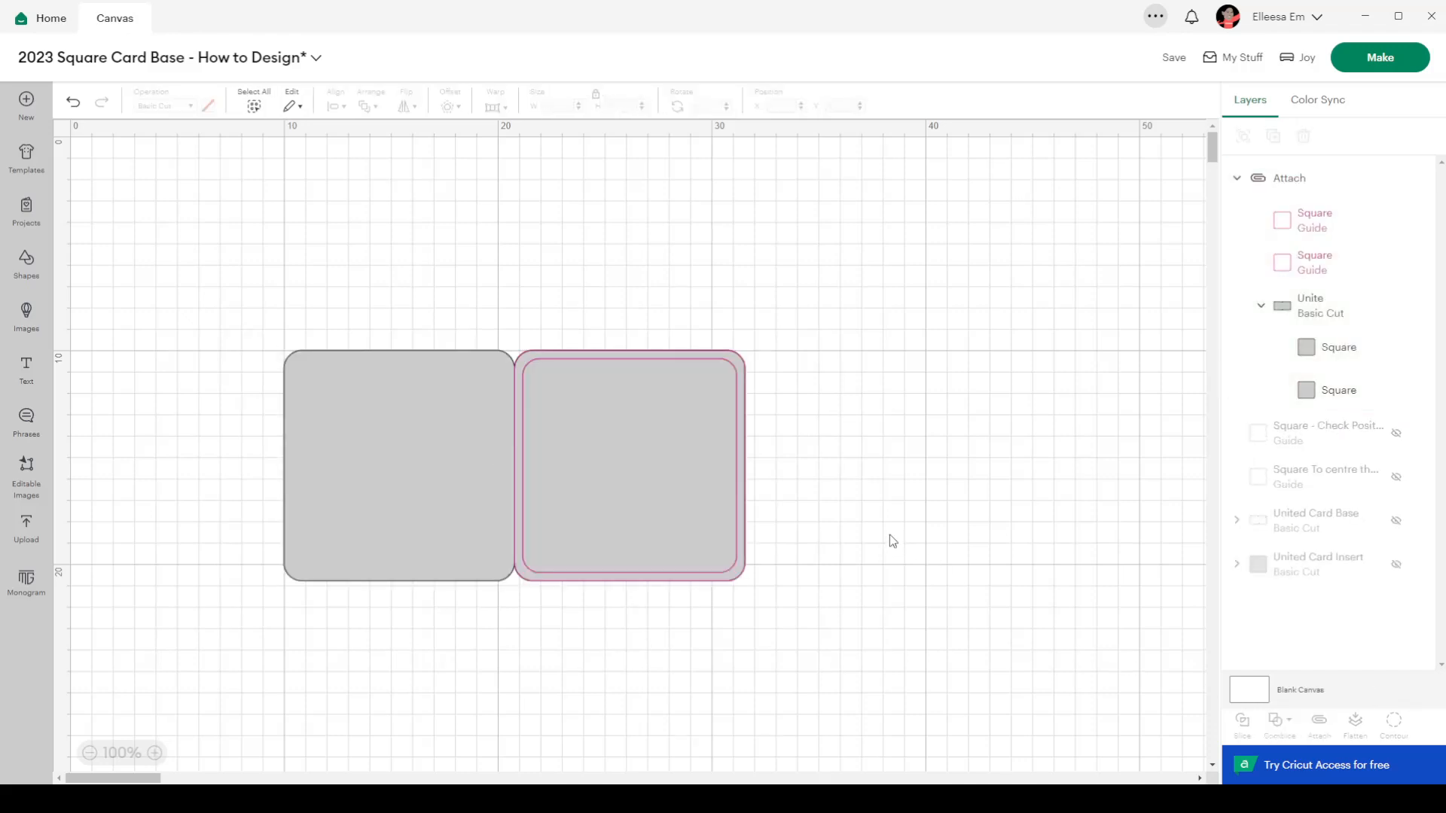
Step: Duplicate the 10 × 10 cm guide square from the attached group and move the copy to the right of the card base
{"action": "left_click", "coordinate": [1324, 227]}
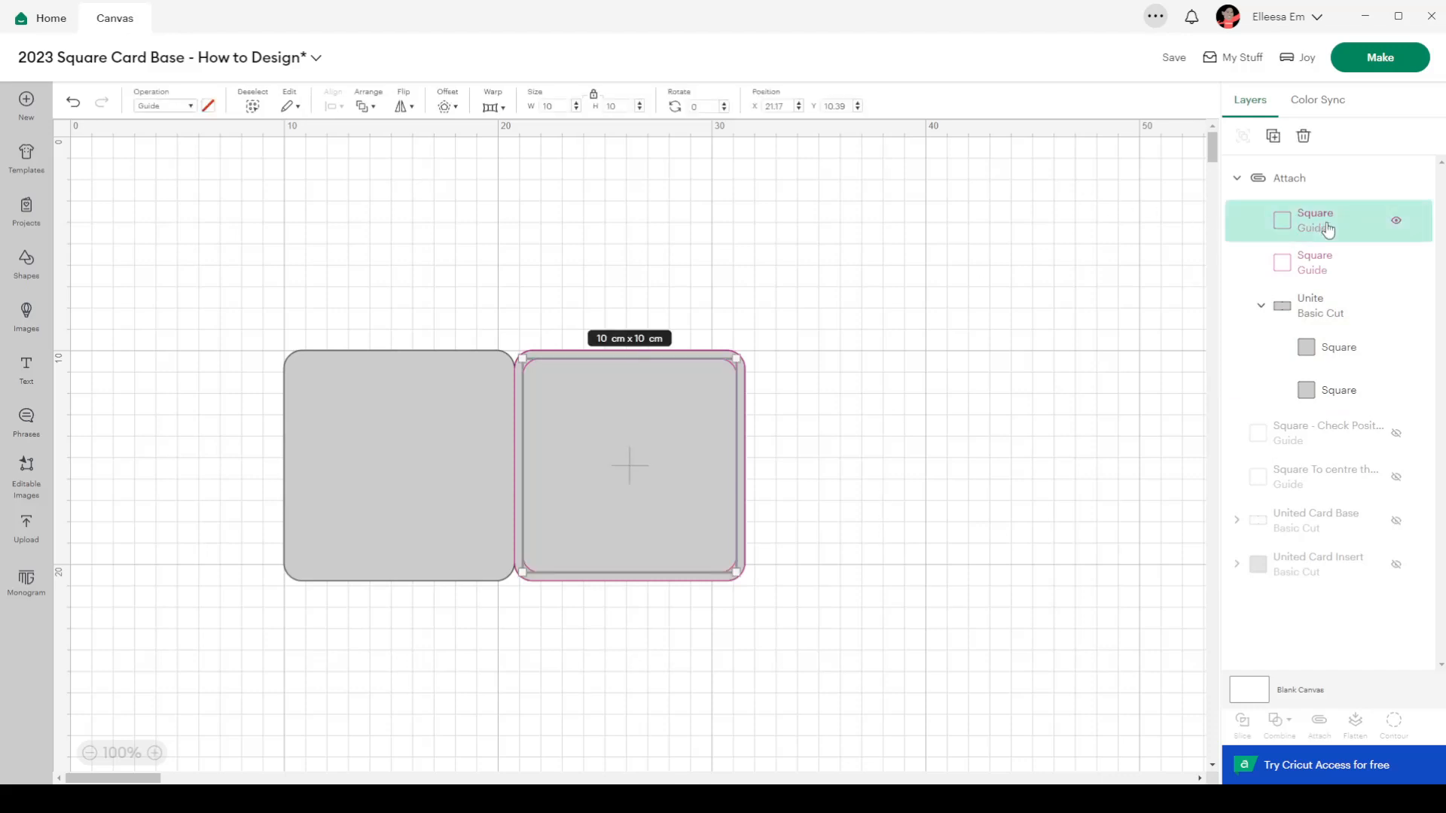
{"action": "right_click", "coordinate": [1328, 230]}
{"action": "left_click_drag", "start_coordinate": [308, 320], "coordinate": [923, 378]}
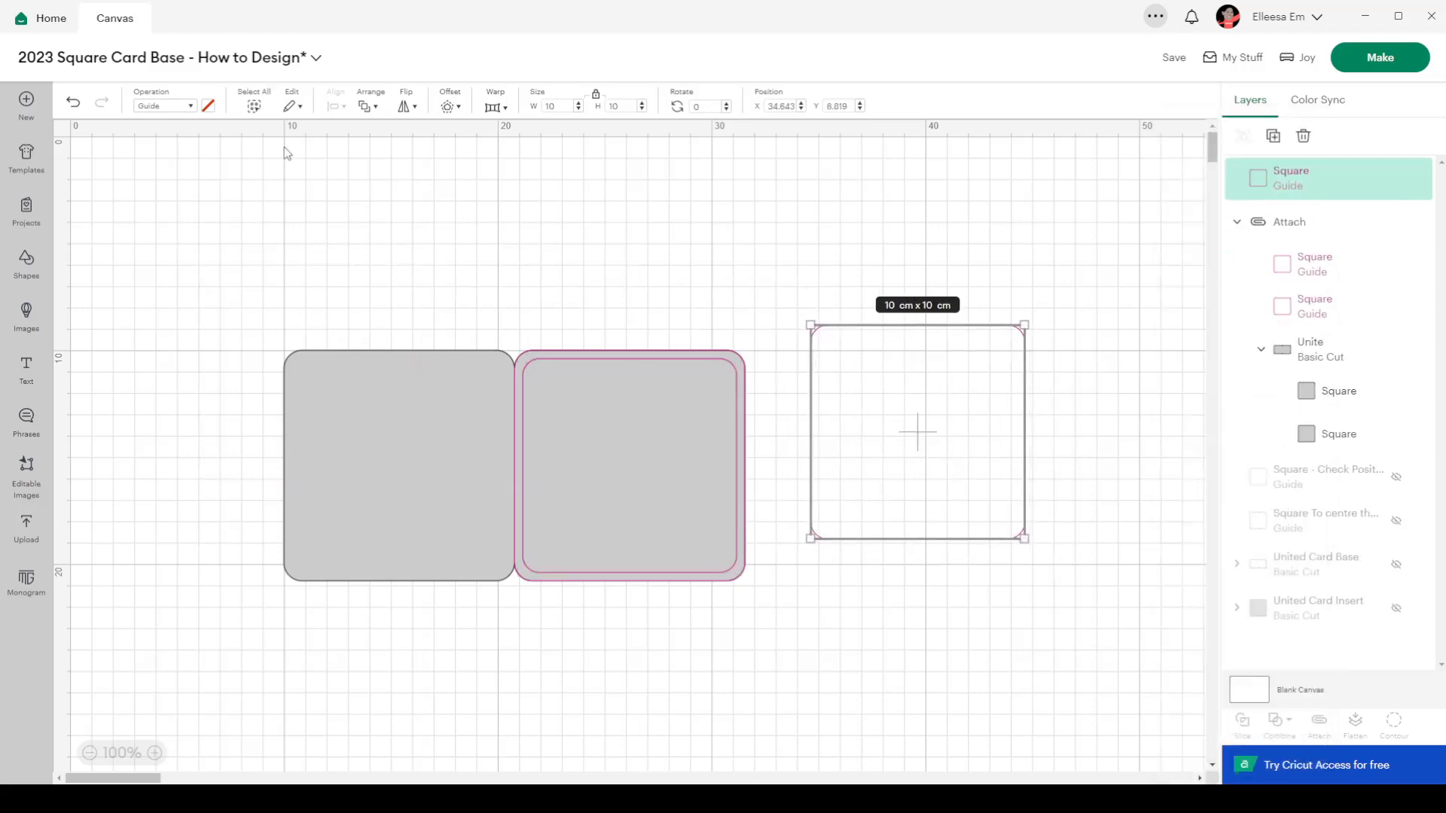
Step: Change the copied square's operation to Basic Cut and color it yellow
{"action": "left_click", "coordinate": [154, 107]}
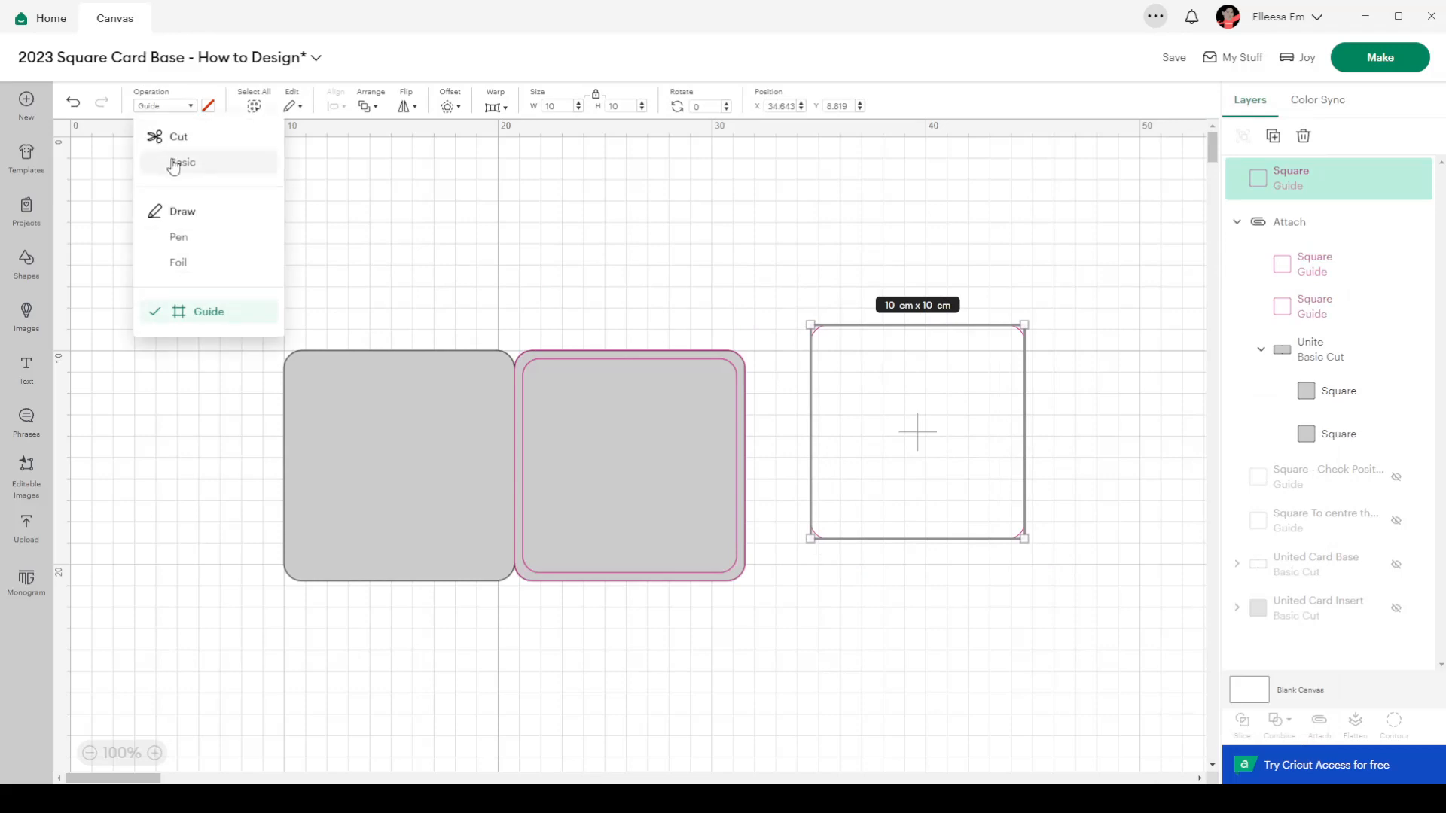
{"action": "left_click", "coordinate": [179, 163]}
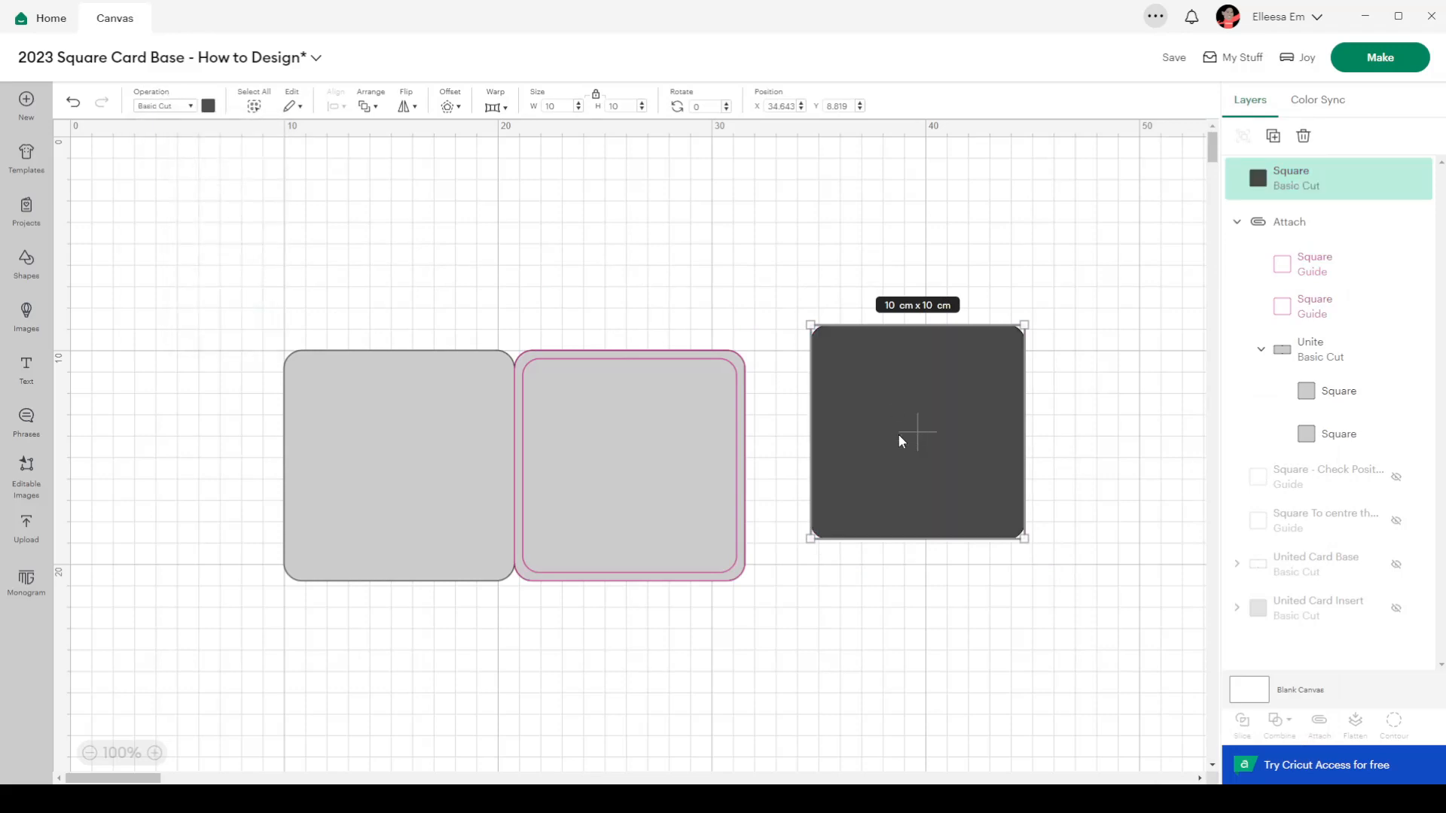
{"action": "left_click", "coordinate": [209, 106]}
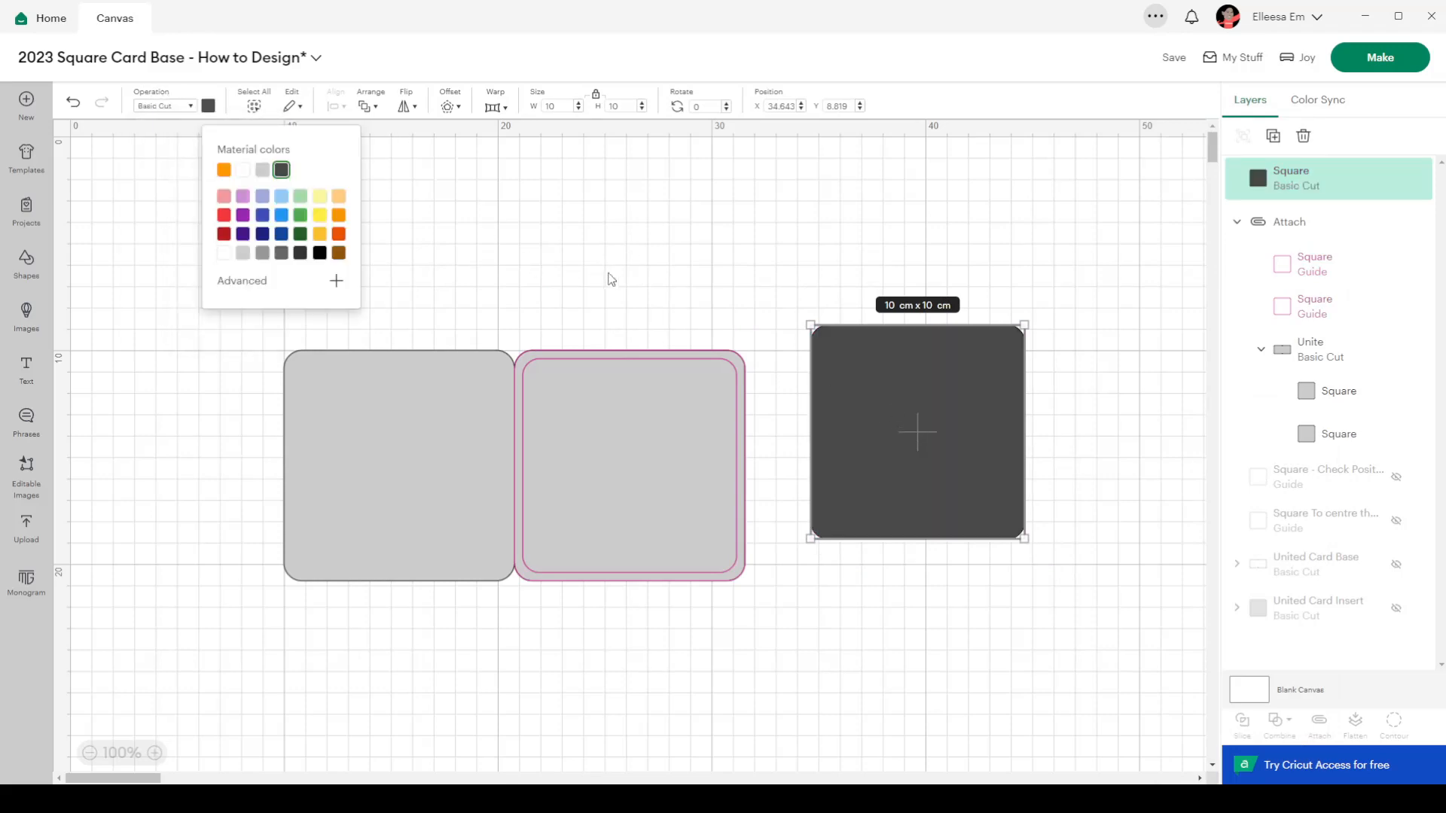
{"action": "left_click", "coordinate": [319, 214]}
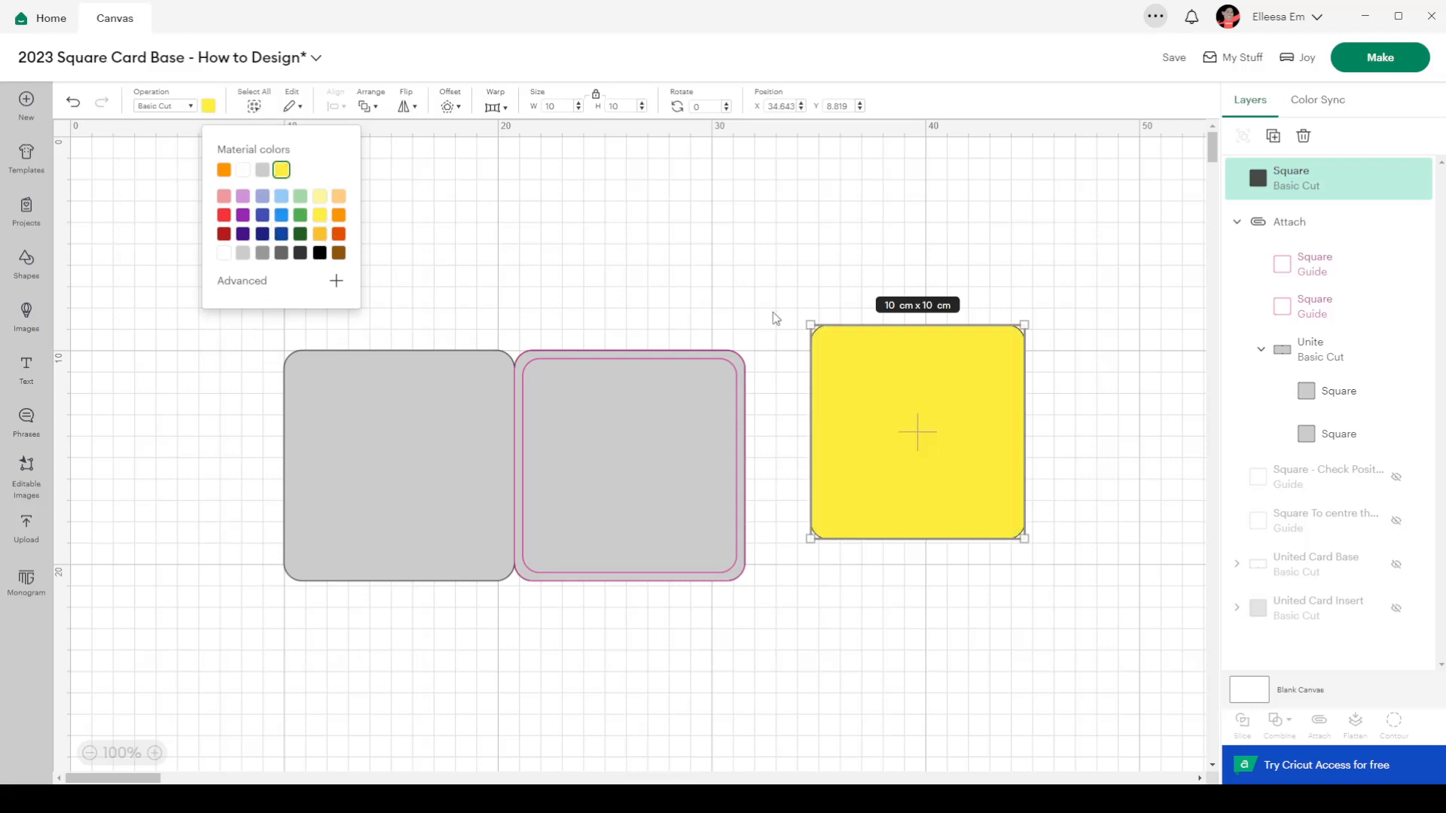
{"action": "left_click", "coordinate": [1037, 366]}
{"action": "left_click", "coordinate": [996, 373]}
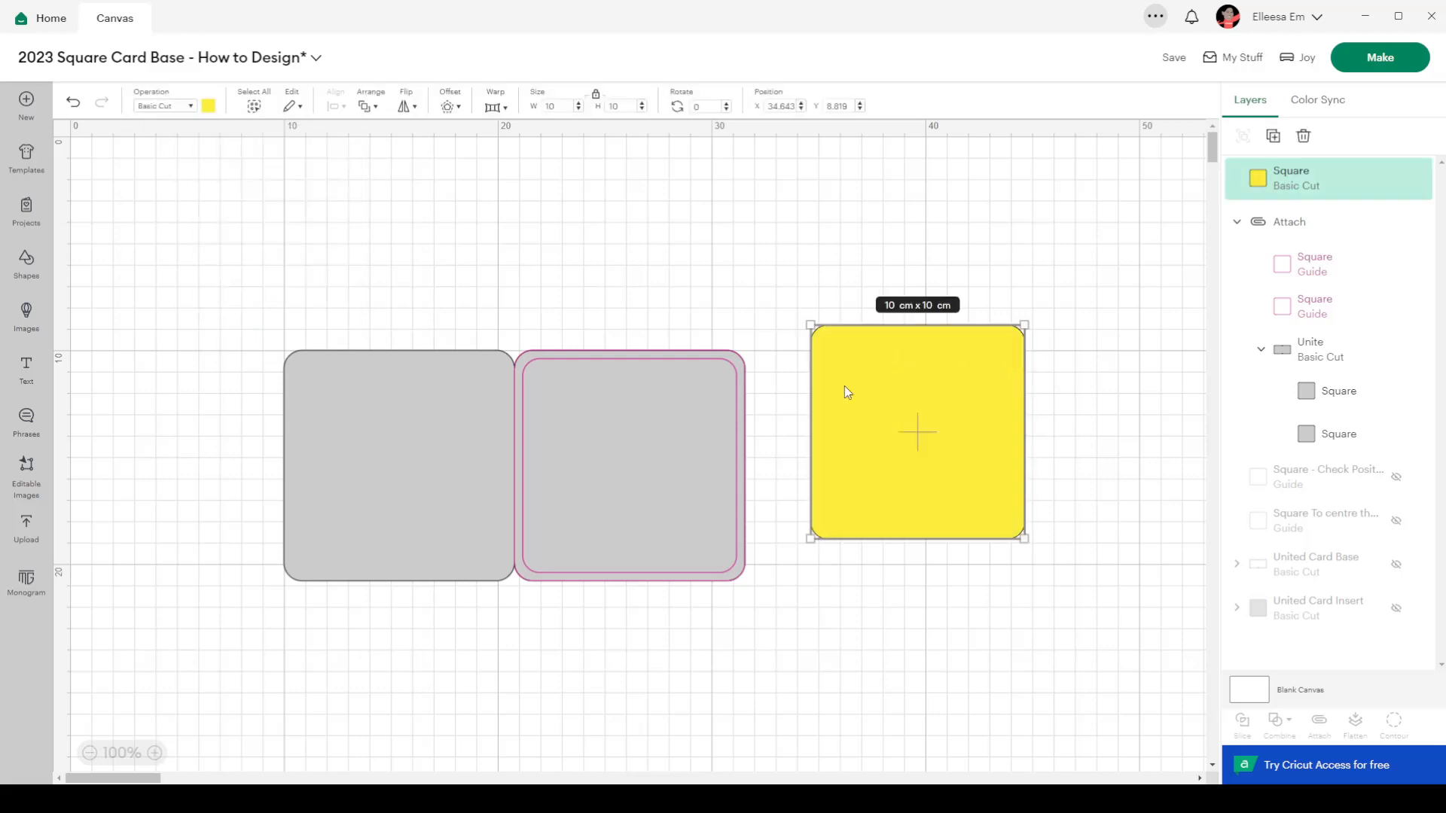
{"action": "left_click", "coordinate": [427, 381]}
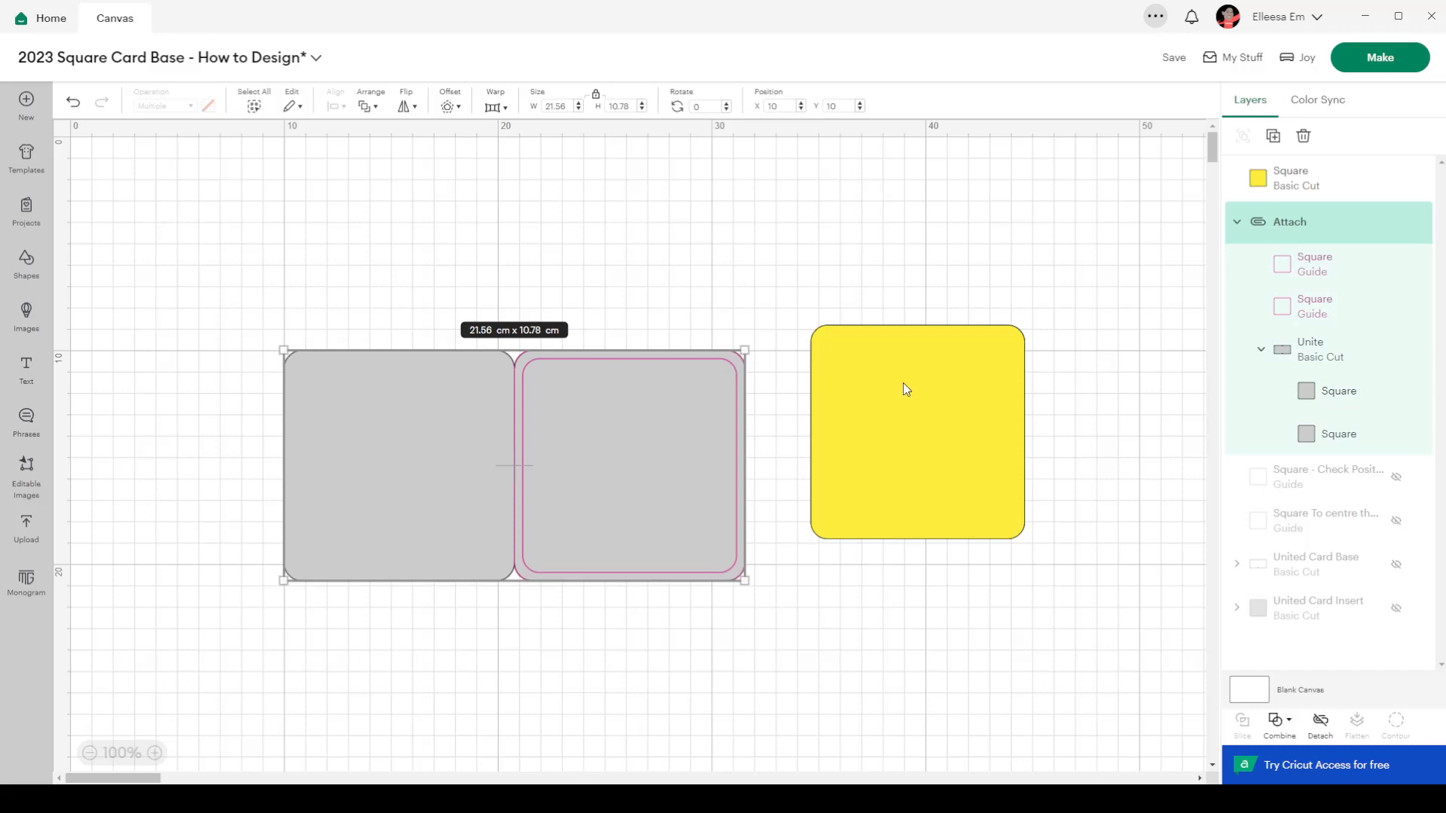
{"action": "left_click", "coordinate": [860, 401]}
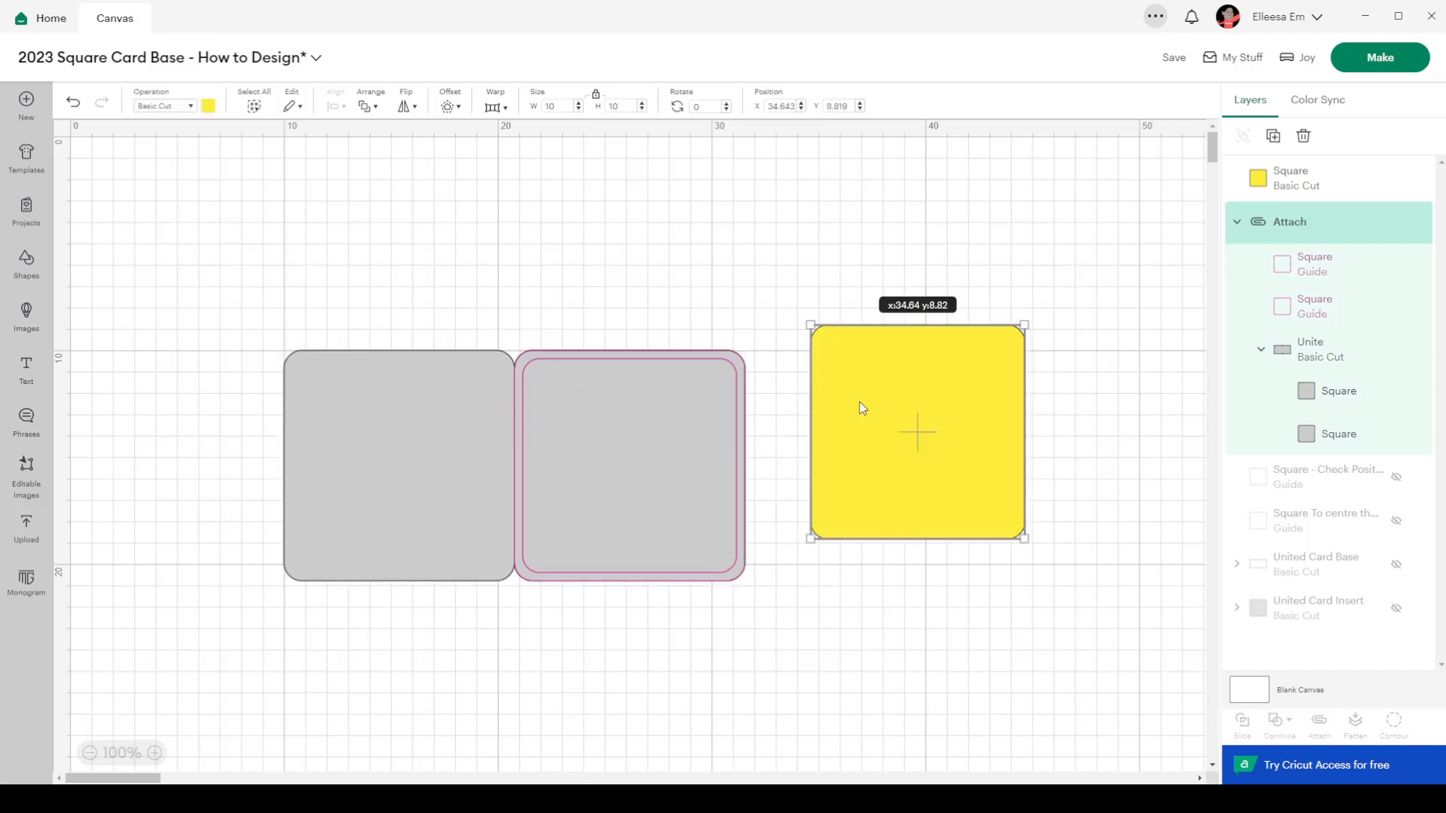
{"action": "left_click", "coordinate": [504, 243]}
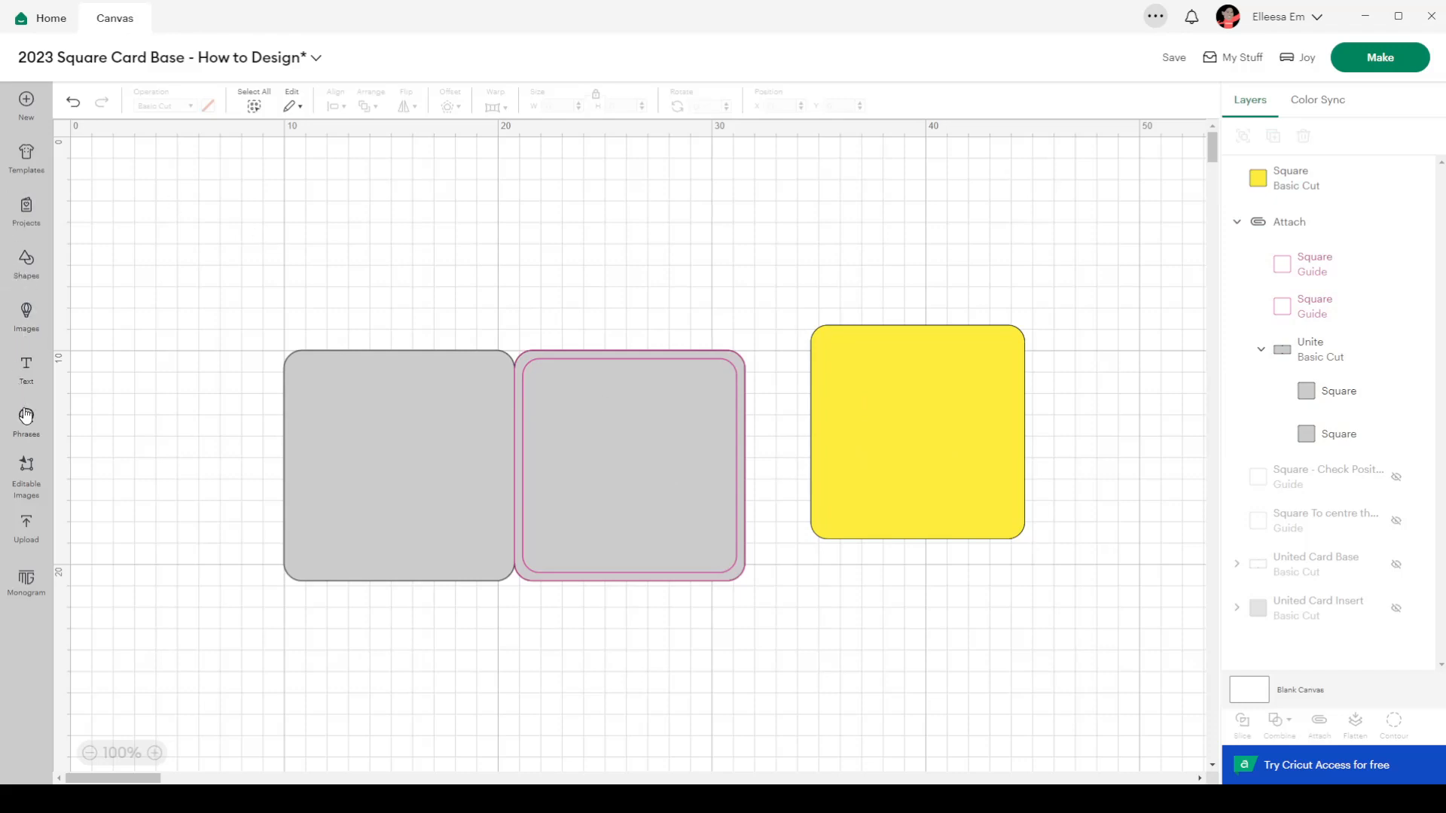
Step: Search the image library for "card" and filter the results to free images only
{"action": "left_click", "coordinate": [25, 322]}
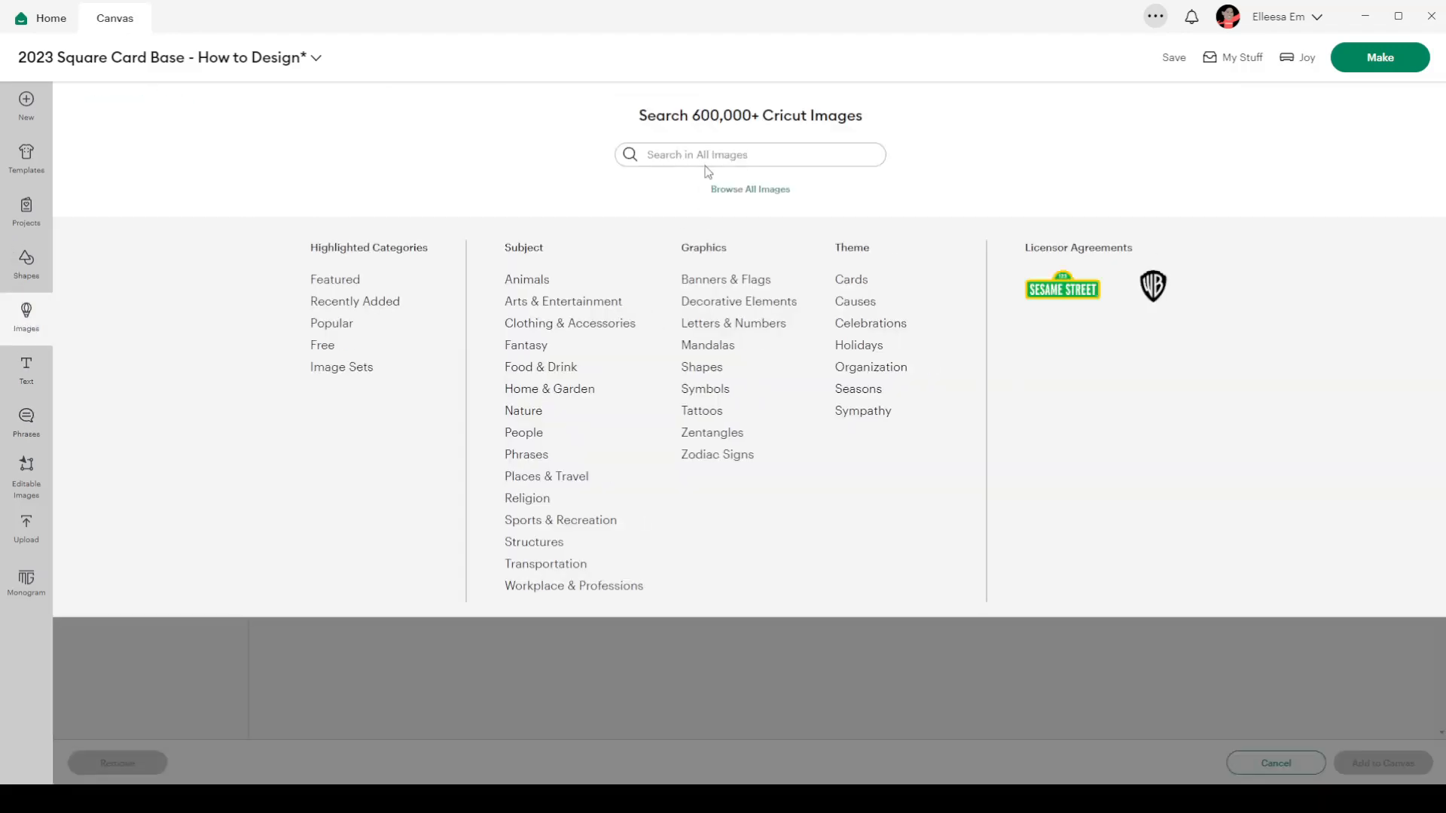
{"action": "left_click", "coordinate": [702, 155]}
{"action": "type", "text": "card"}
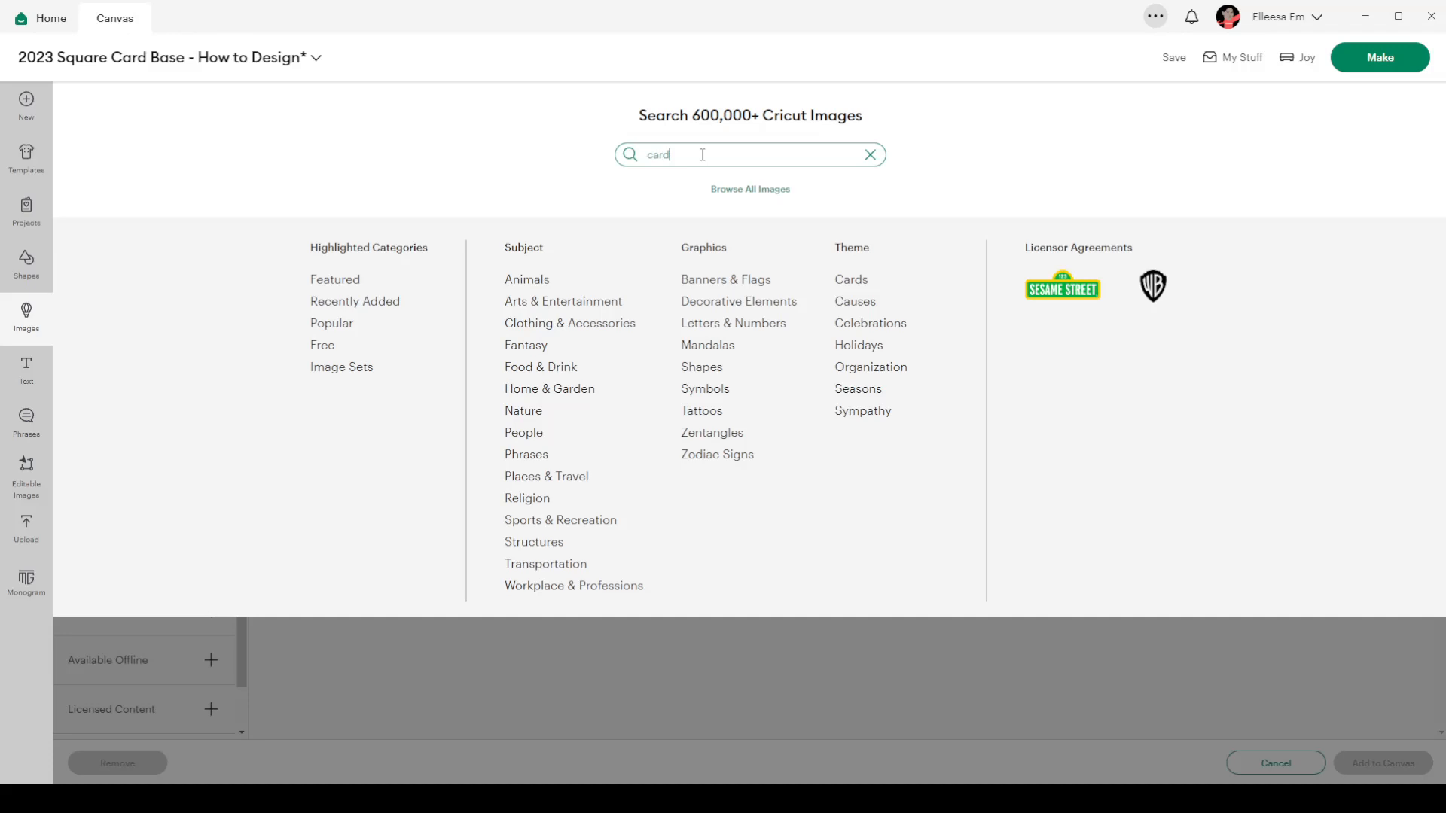
{"action": "key", "text": "Return"}
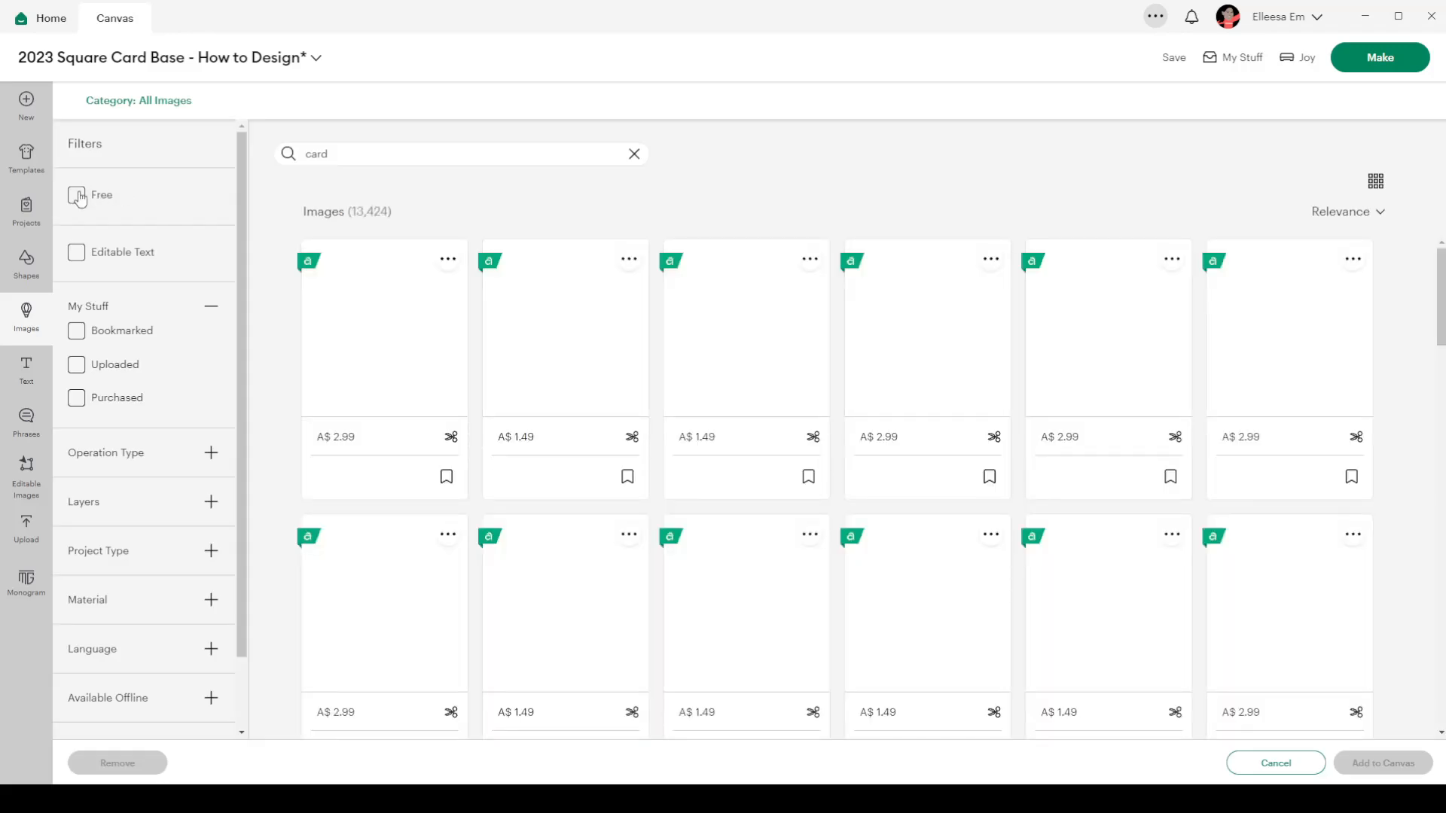
{"action": "left_click", "coordinate": [77, 196]}
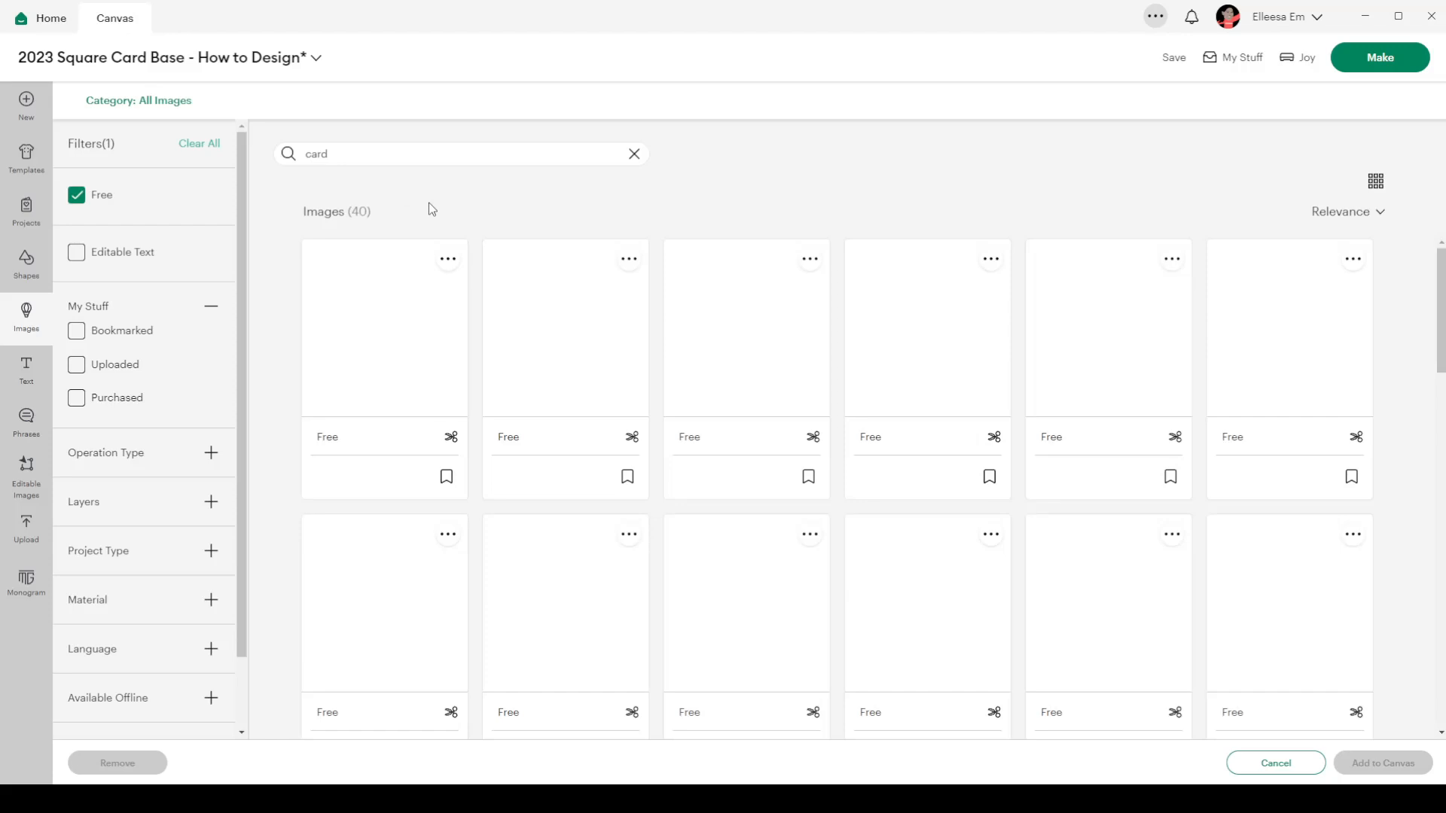
Step: Find the free Insert Card Corner Cuts image with small scalloped corners and add it to the canvas
{"action": "scroll", "coordinate": [801, 410], "scroll_direction": "down", "scroll_amount": 1}
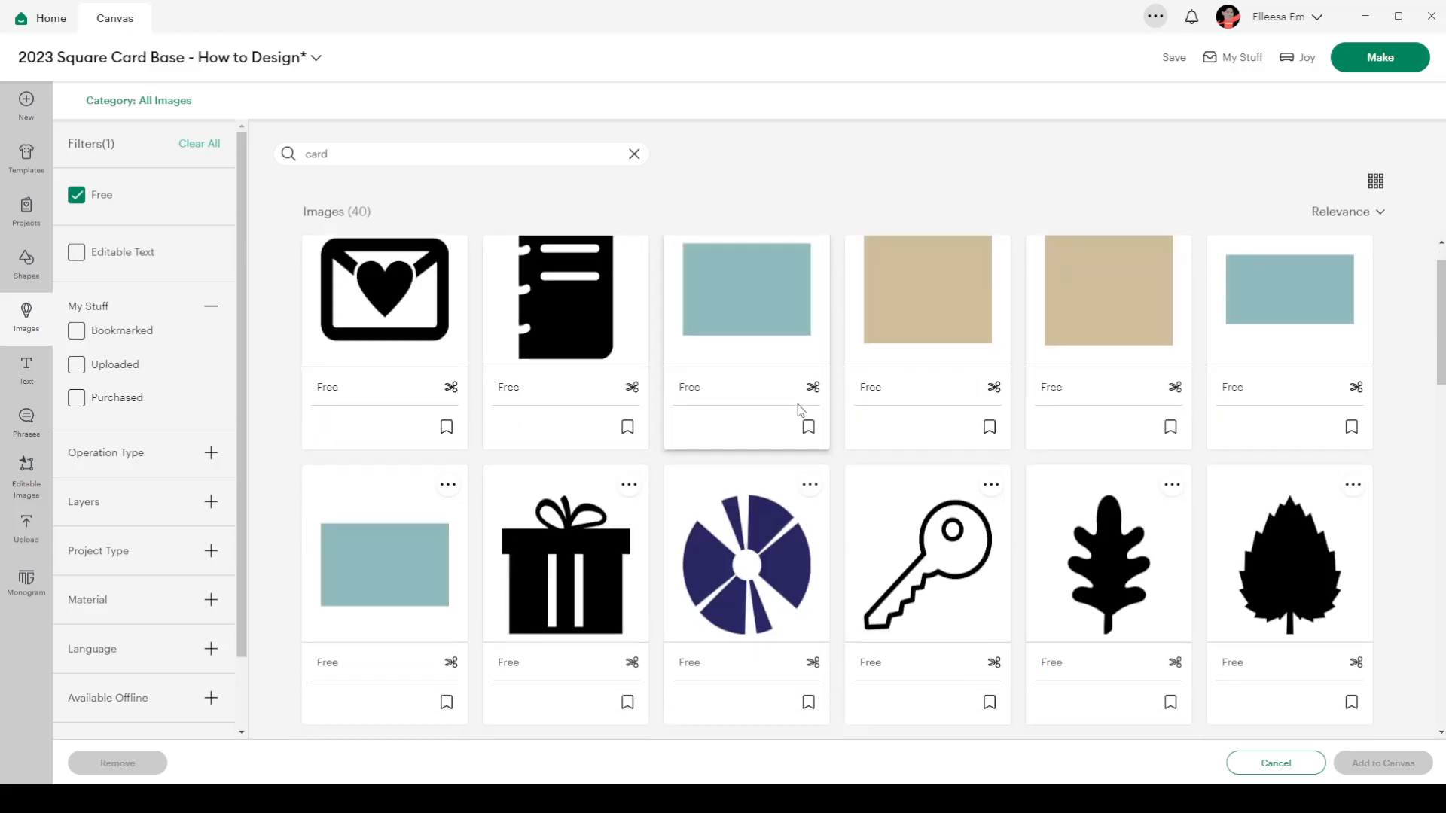
{"action": "scroll", "coordinate": [801, 410], "scroll_direction": "down", "scroll_amount": 8}
{"action": "scroll", "coordinate": [800, 410], "scroll_direction": "down", "scroll_amount": 1}
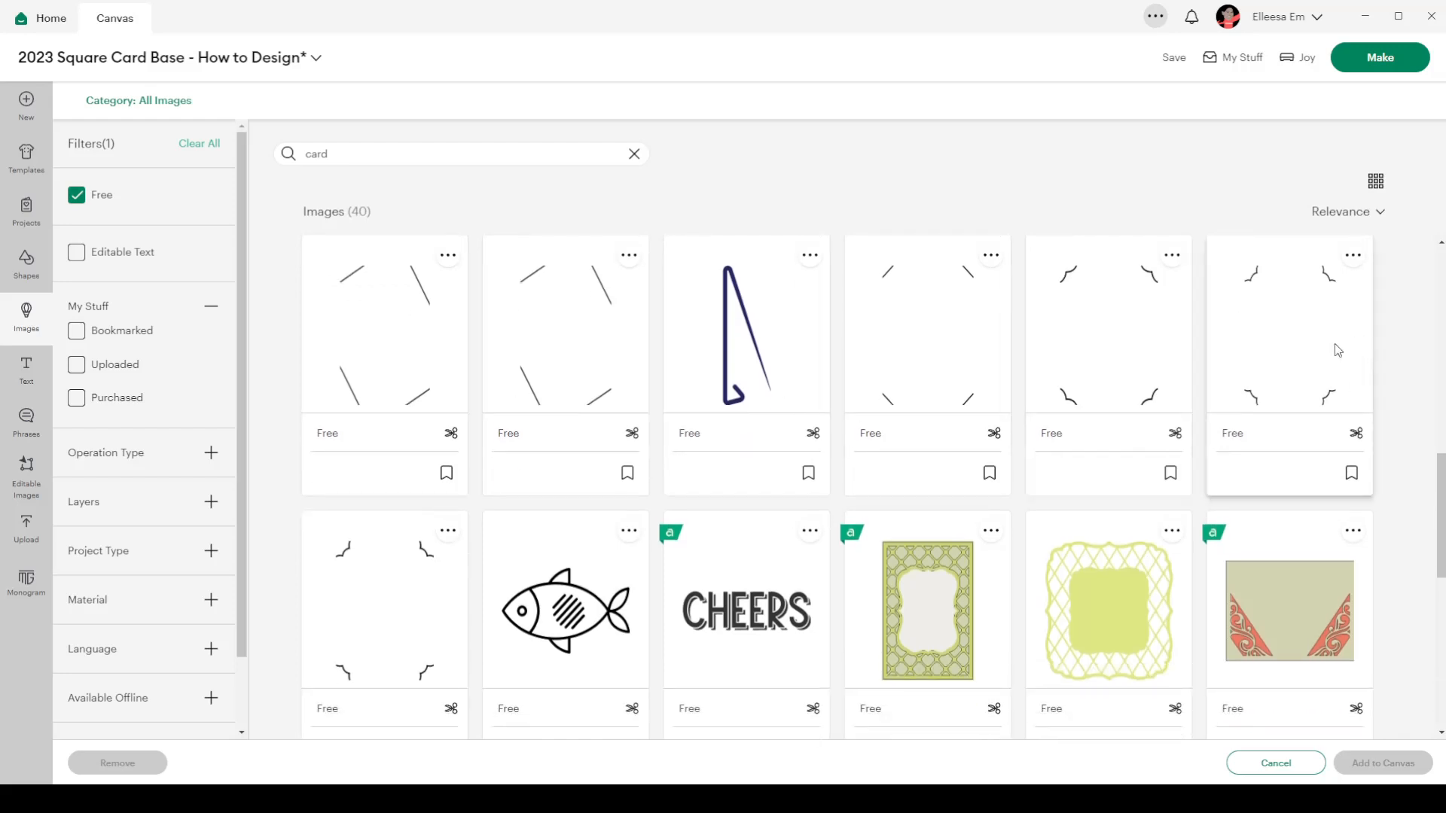
{"action": "left_click", "coordinate": [1294, 346]}
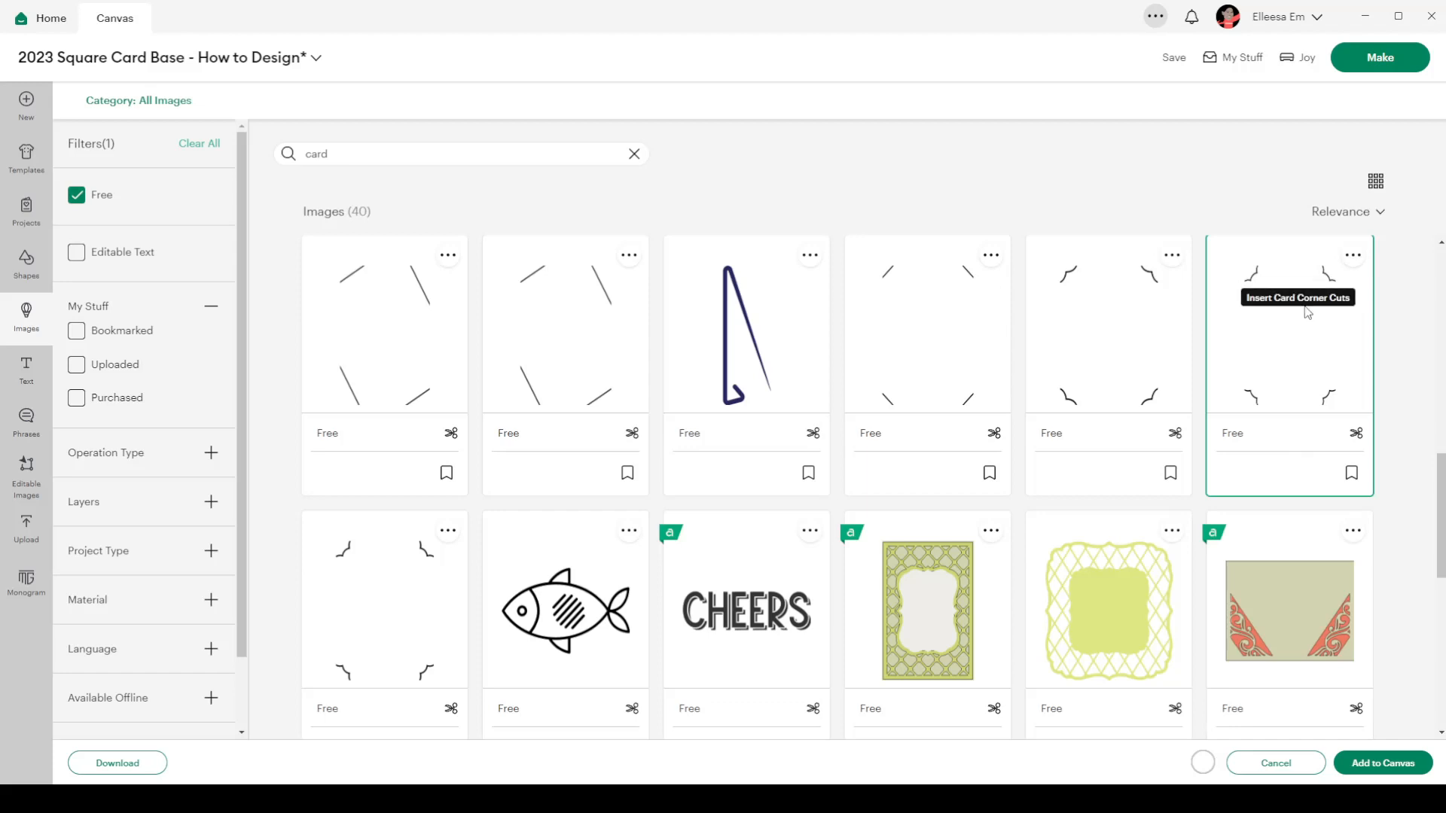
{"action": "left_click", "coordinate": [1352, 256]}
{"action": "left_click", "coordinate": [1353, 256]}
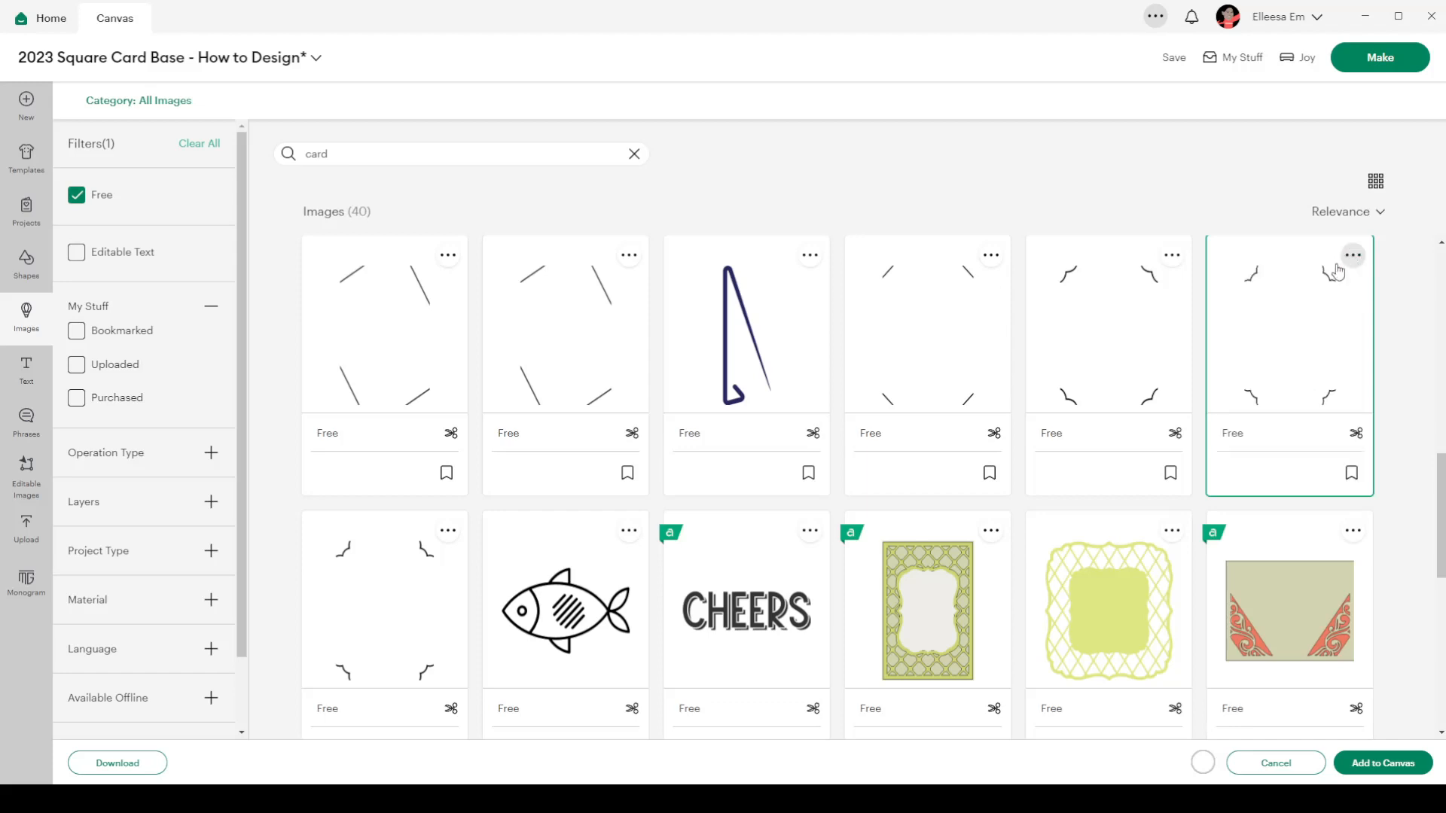
{"action": "left_click", "coordinate": [448, 531]}
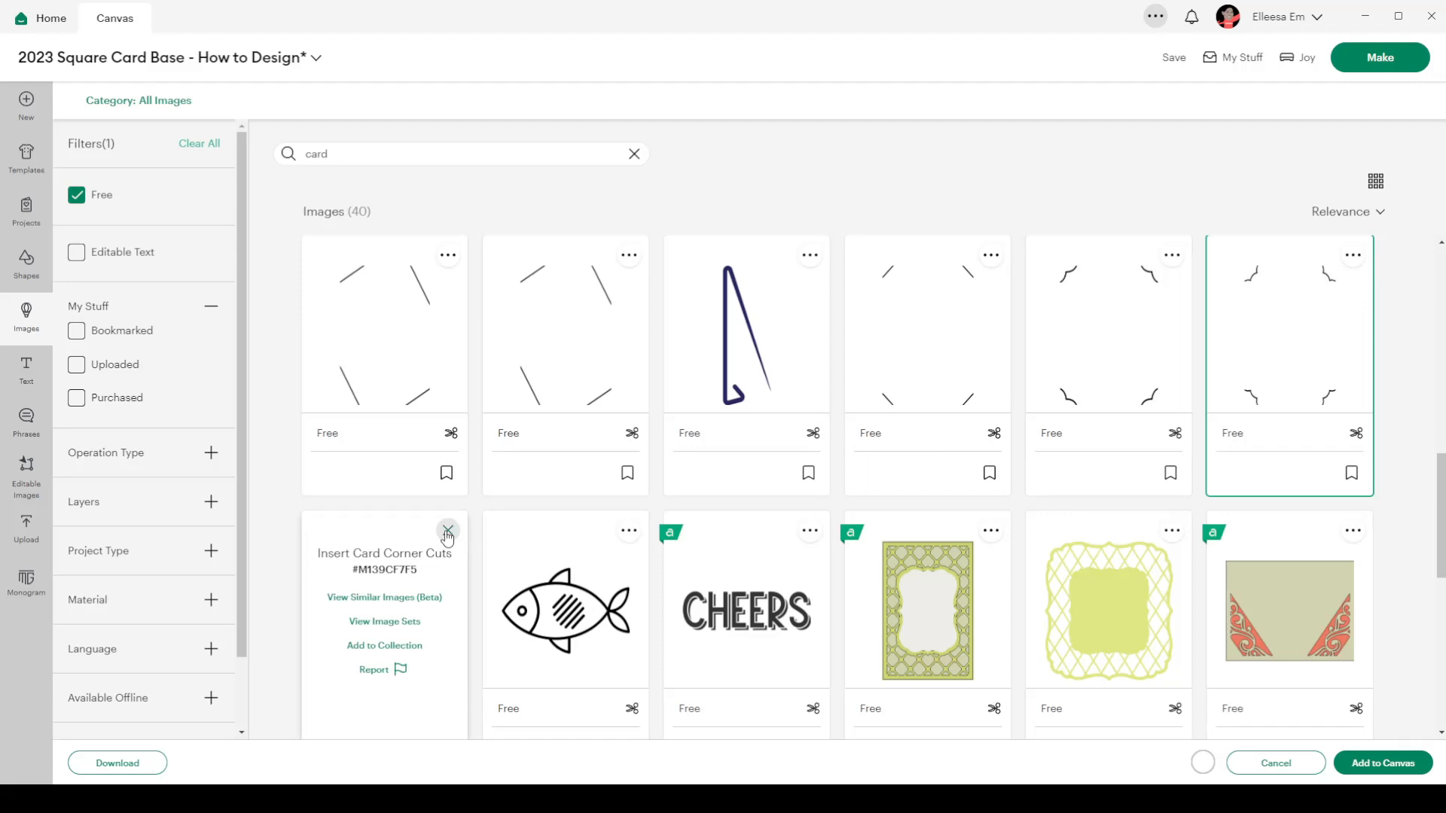
{"action": "left_click", "coordinate": [447, 532]}
{"action": "left_click", "coordinate": [1329, 371]}
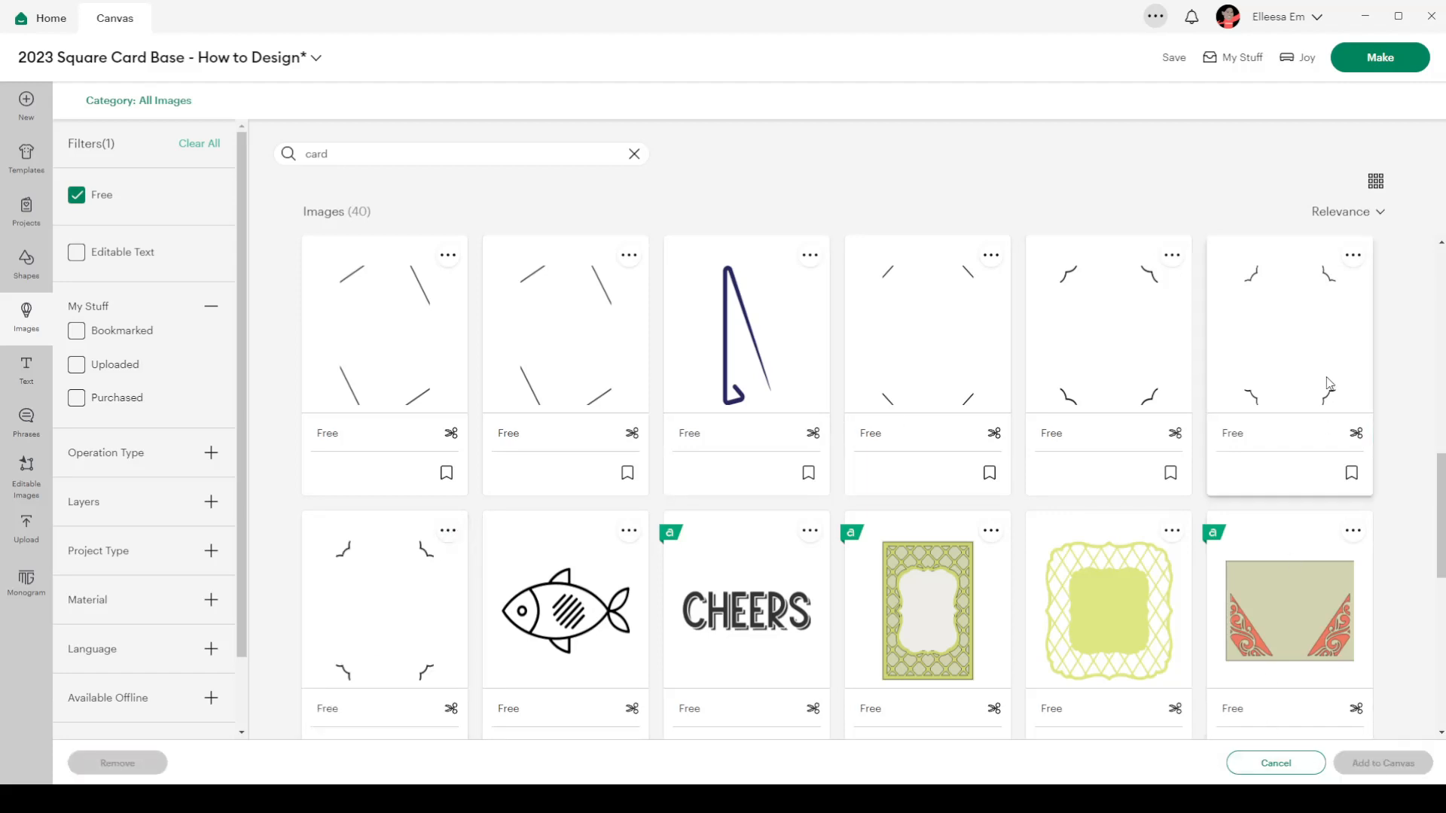
{"action": "left_click", "coordinate": [1330, 383]}
{"action": "left_click", "coordinate": [1387, 767]}
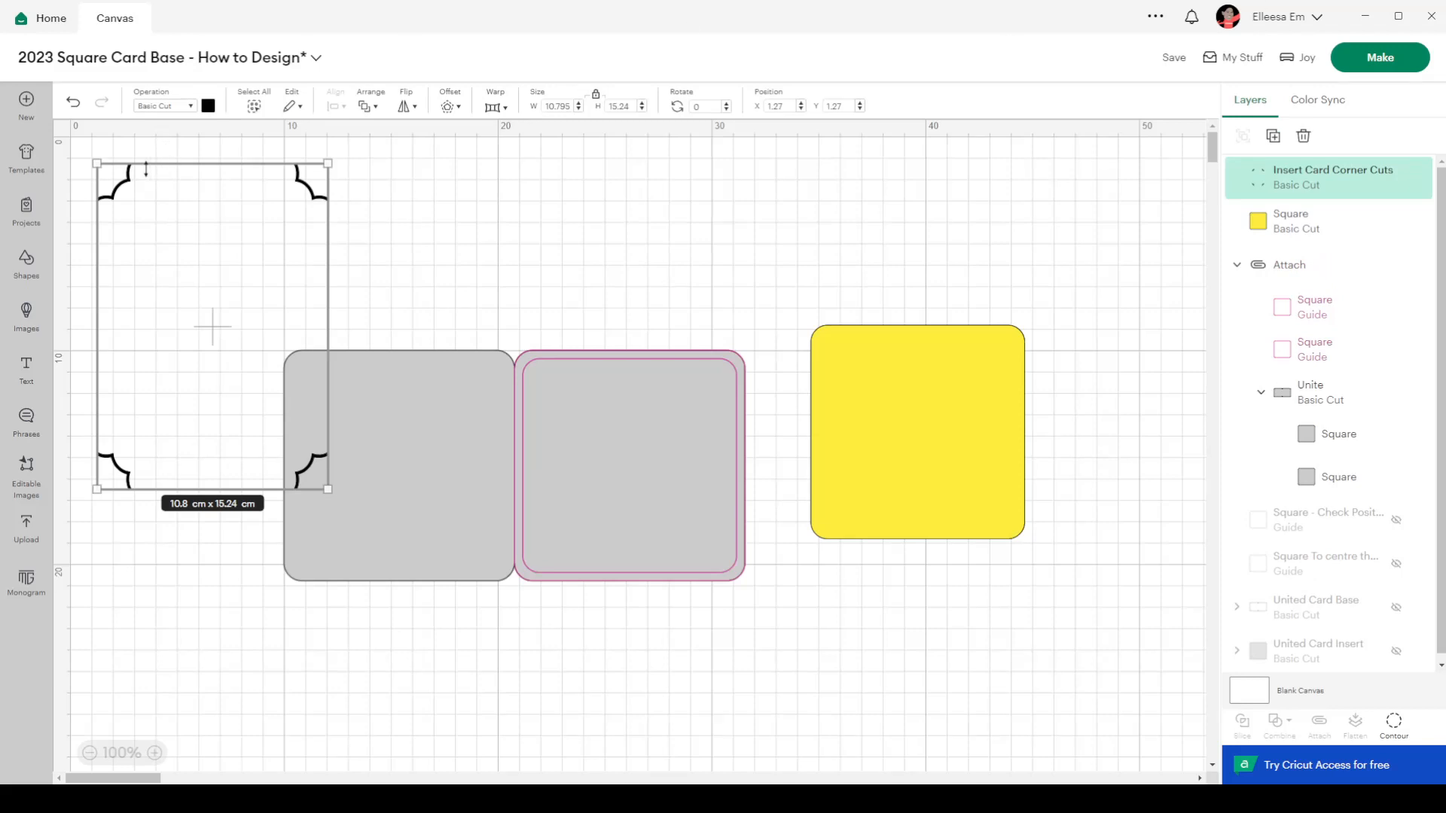
Step: Move the corner cuts image between the card base and the yellow square and set its width to 10 cm
{"action": "left_click_drag", "start_coordinate": [118, 194], "coordinate": [727, 238]}
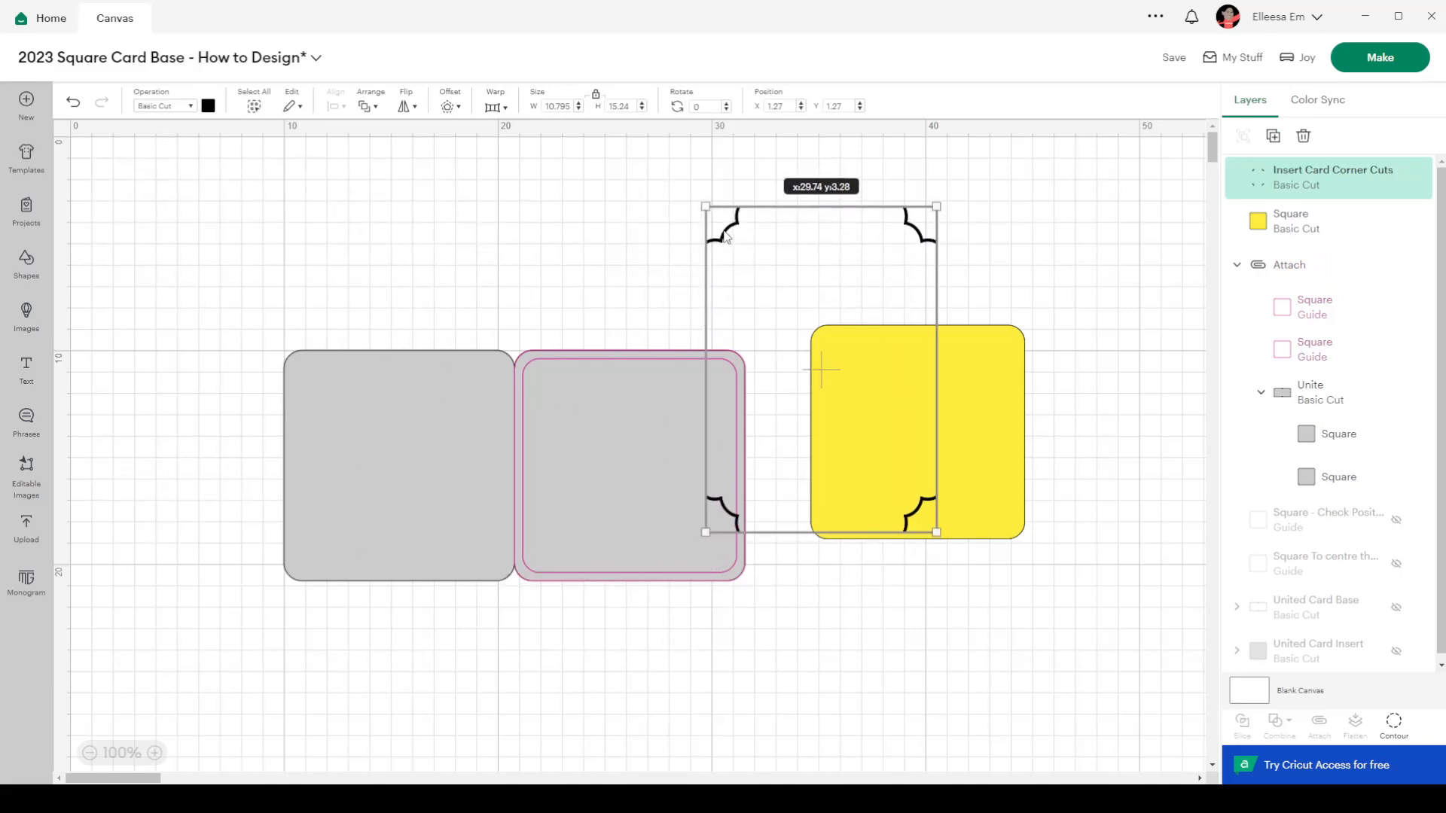
{"action": "left_click", "coordinate": [546, 104]}
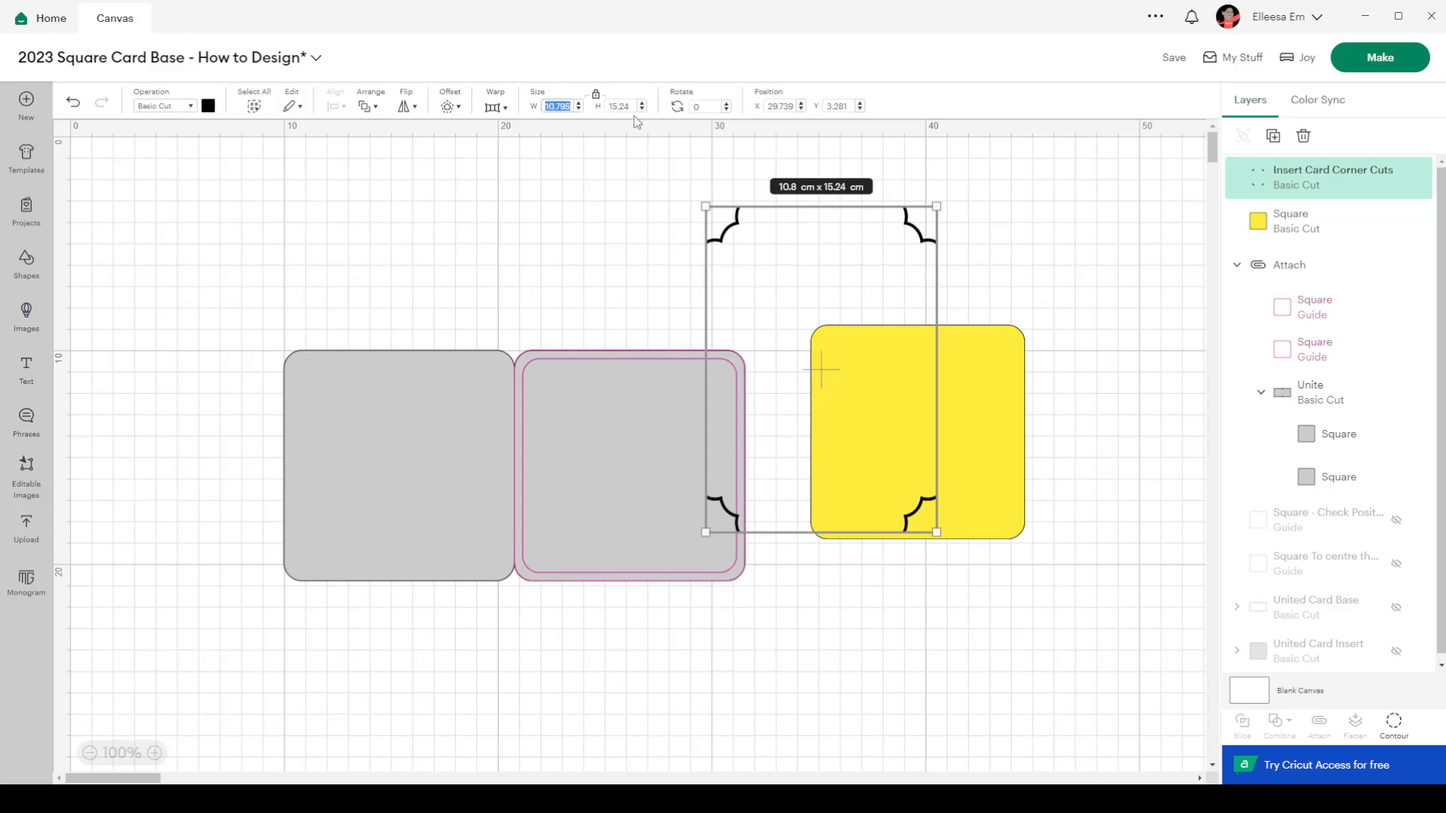
{"action": "type", "text": "10"}
{"action": "key", "text": "Return"}
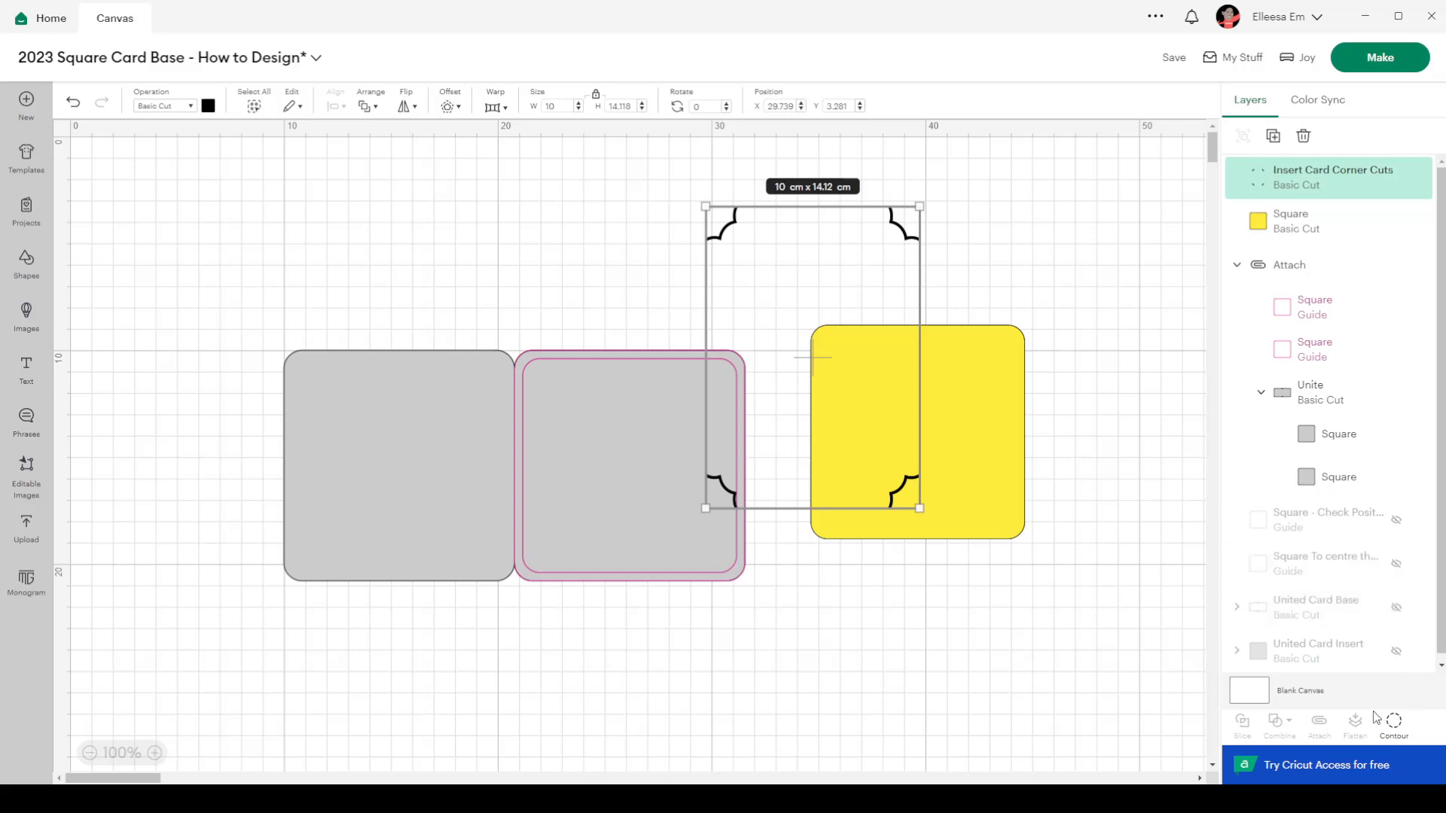
Step: Copy the inner guide square's X position, 21.17, to the corner cuts image so their left edges align
{"action": "left_click", "coordinate": [767, 105]}
{"action": "left_click", "coordinate": [1331, 355]}
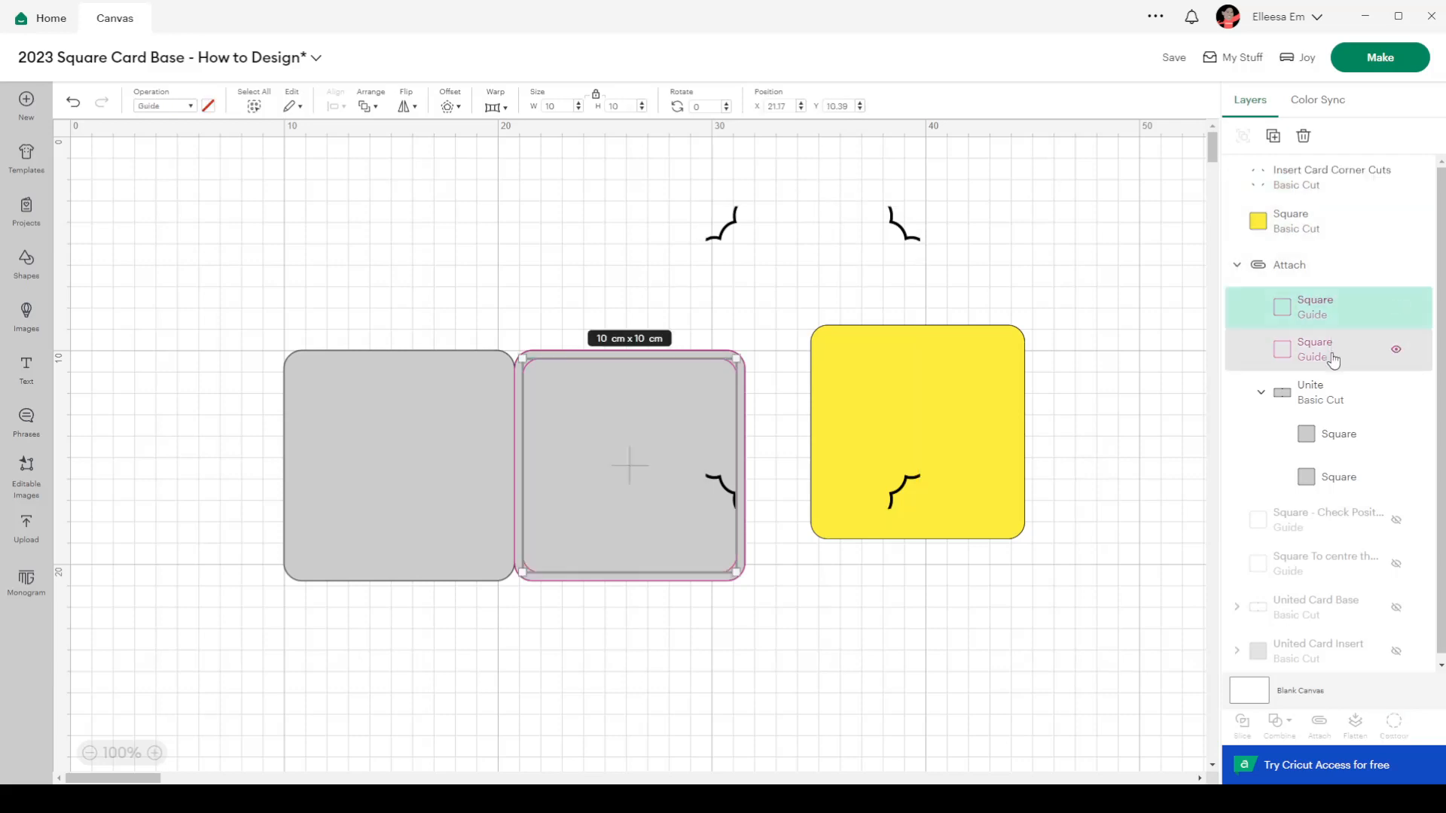
{"action": "left_click", "coordinate": [1307, 315]}
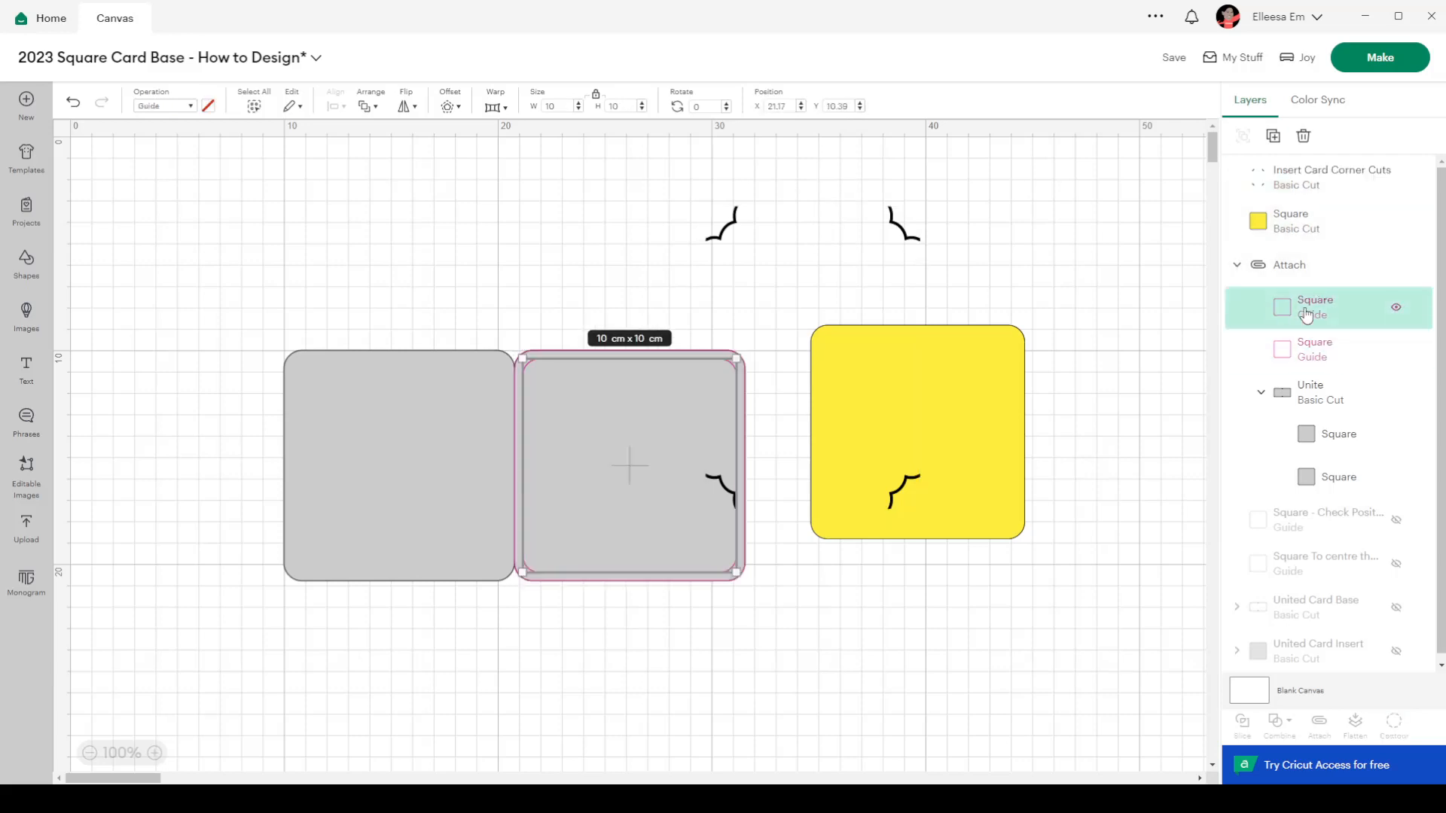
{"action": "left_click", "coordinate": [790, 107]}
{"action": "key", "text": "ctrl+c"}
{"action": "left_click", "coordinate": [816, 241]}
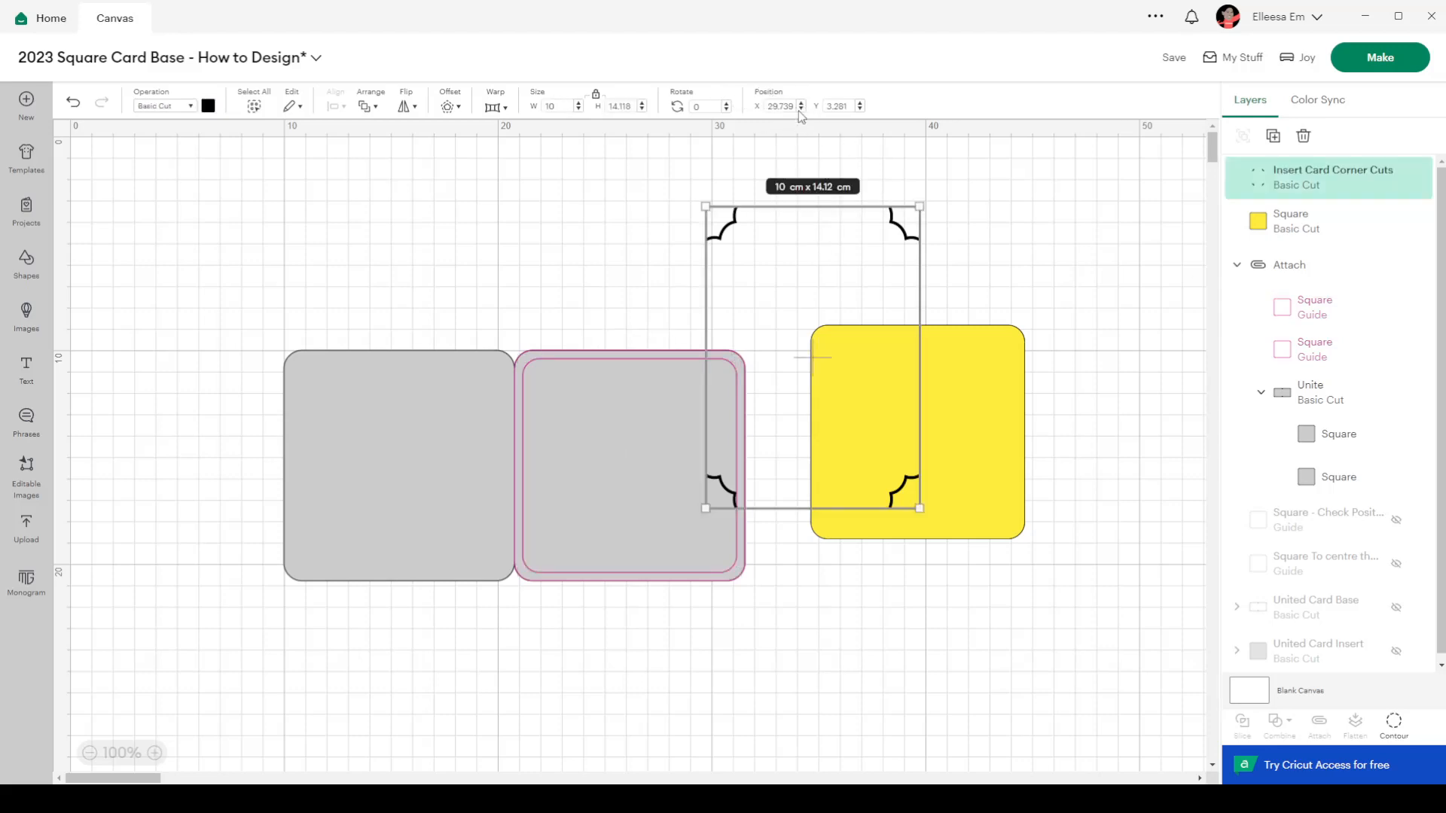
{"action": "key", "text": "ctrl+v"}
{"action": "key", "text": "Return"}
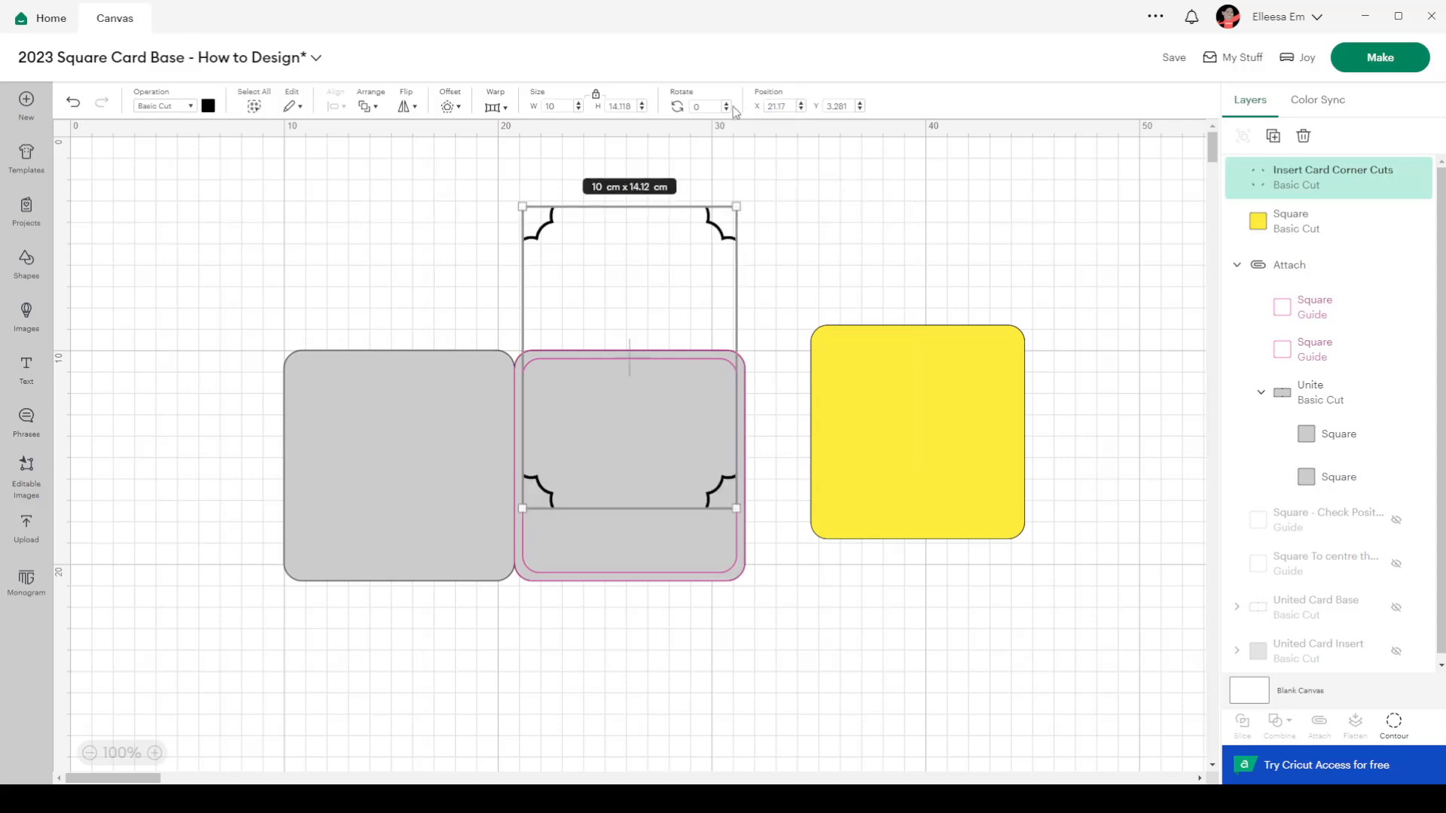
Step: Copy the inner guide square's Y position, 10.39, to the corner cuts image so their top edges align
{"action": "left_click", "coordinate": [683, 570]}
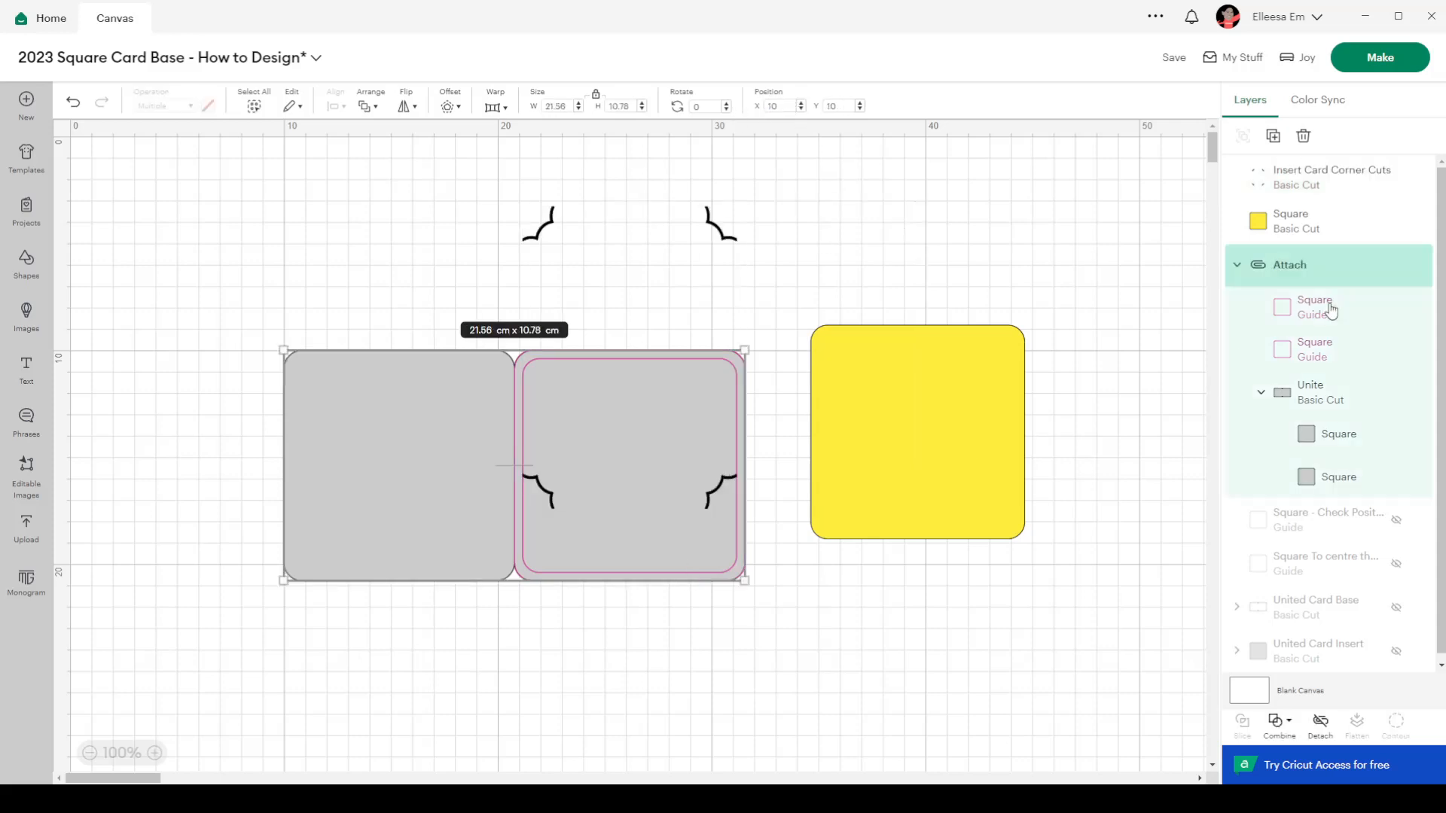
{"action": "left_click", "coordinate": [1299, 322]}
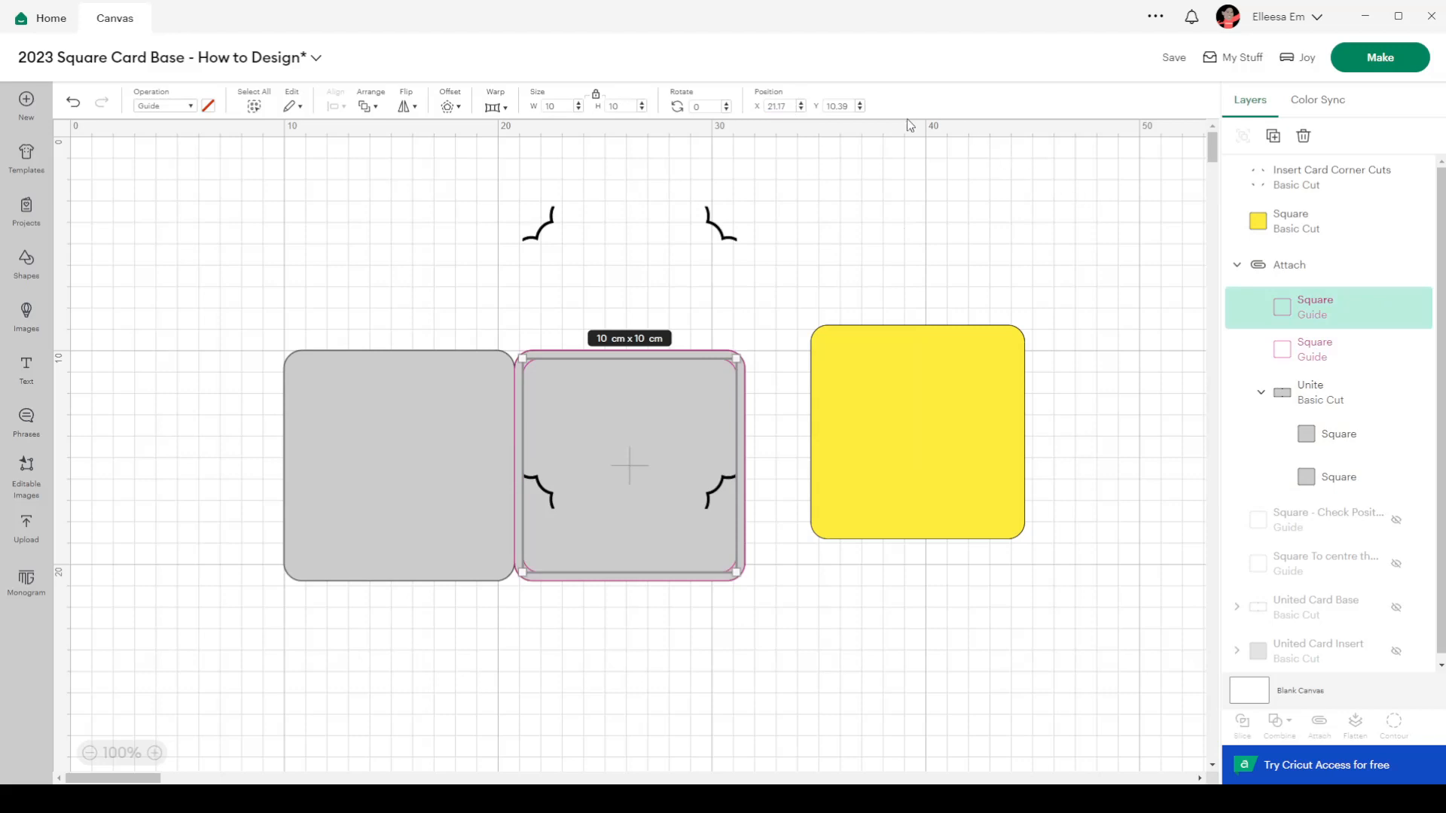
{"action": "left_click", "coordinate": [839, 106]}
{"action": "left_click", "coordinate": [680, 232]}
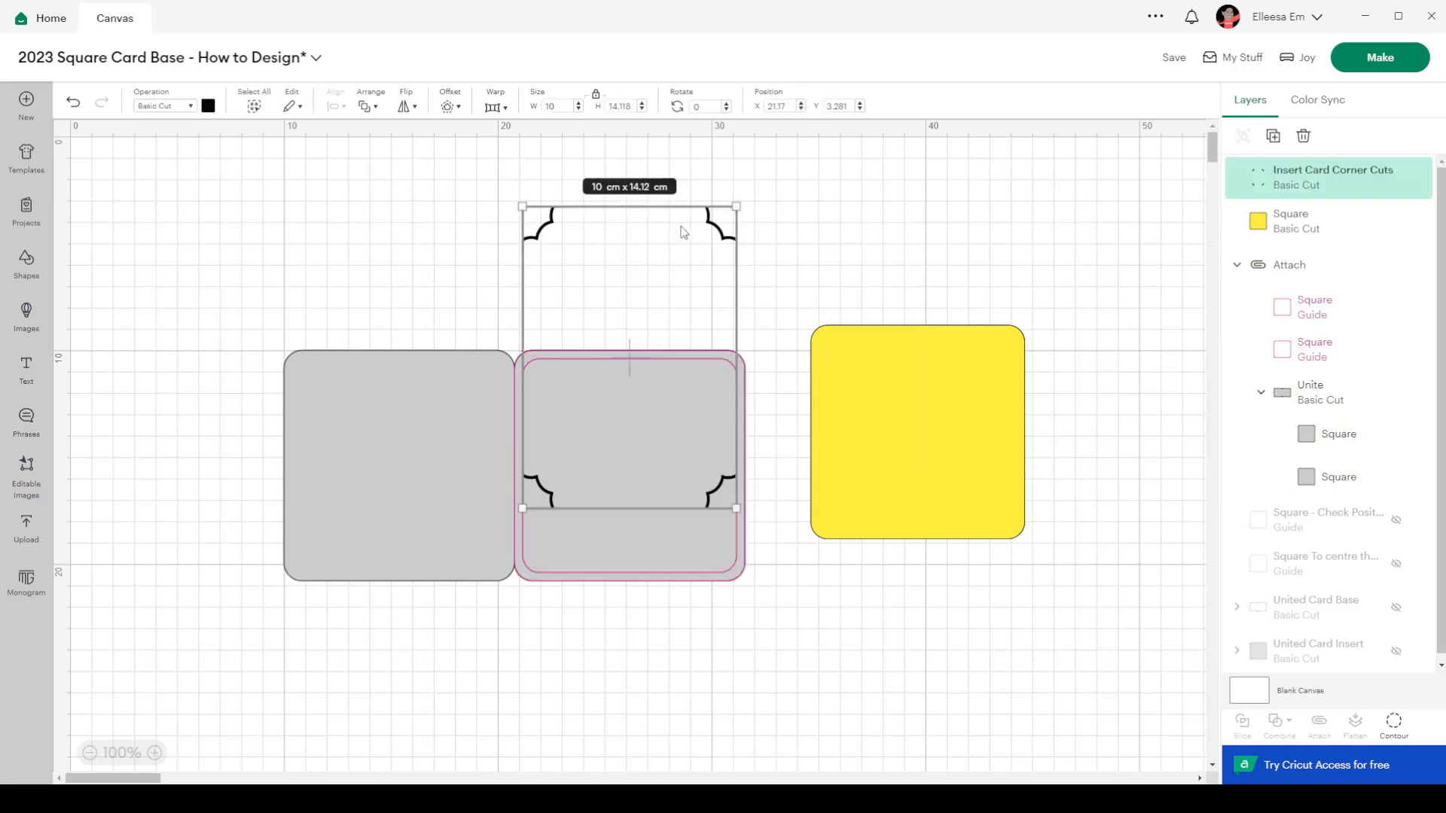
{"action": "left_click", "coordinate": [831, 108]}
{"action": "key", "text": "ctrl+v"}
{"action": "key", "text": "Return"}
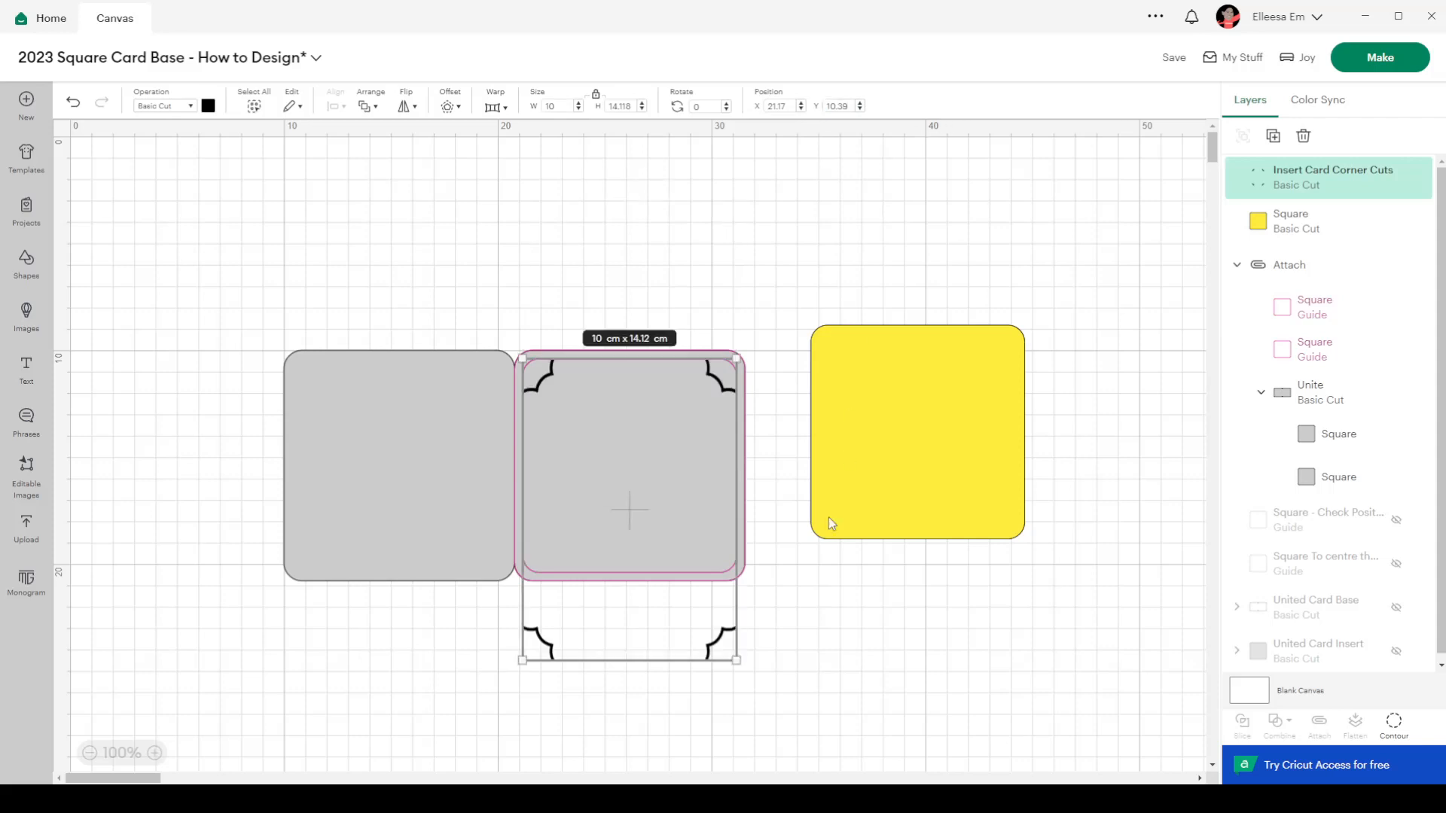
Step: Hide the two bottom corner contours of the corner cuts image, keeping only the top pair
{"action": "left_click", "coordinate": [797, 655]}
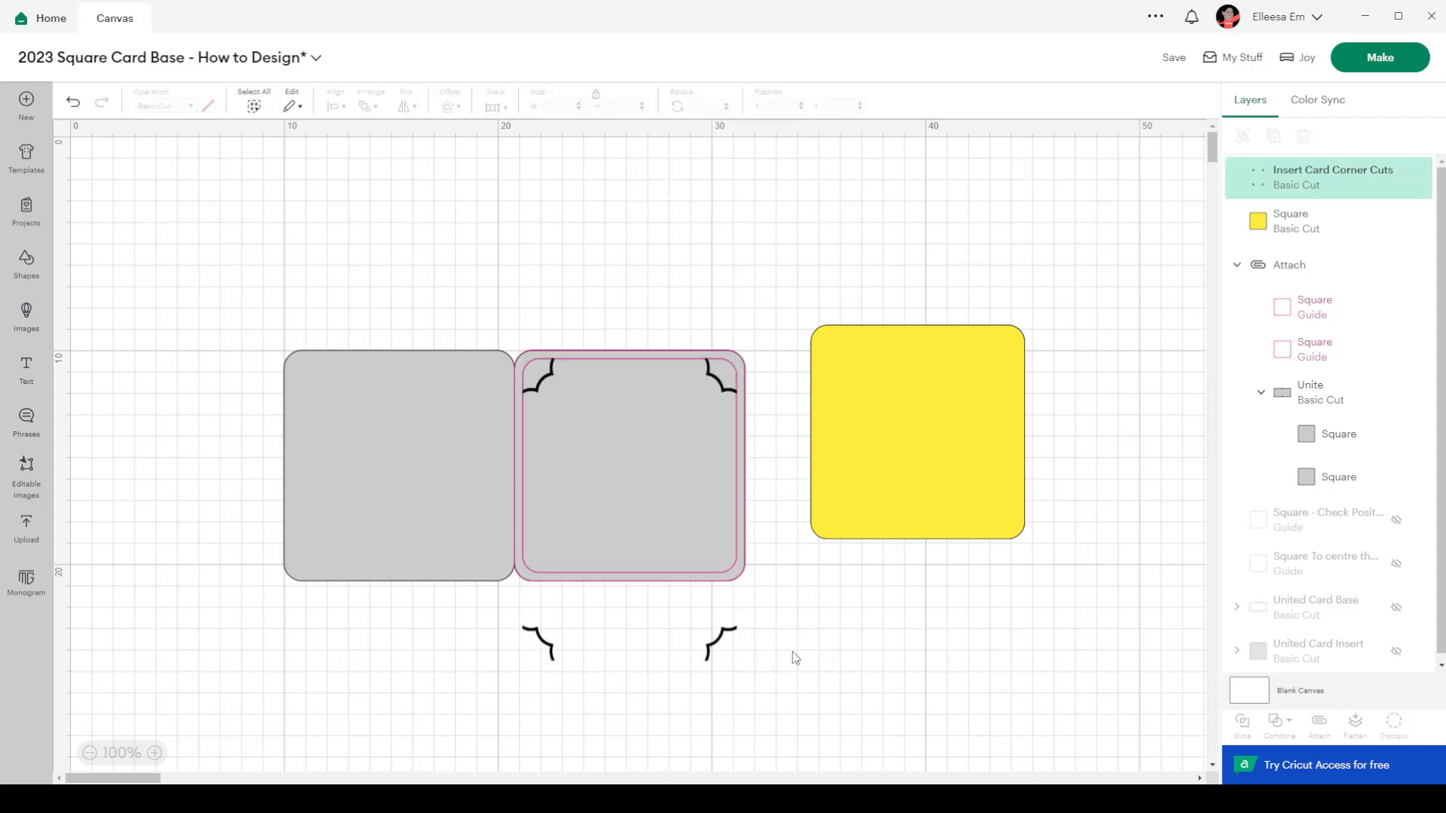
{"action": "left_click", "coordinate": [711, 652]}
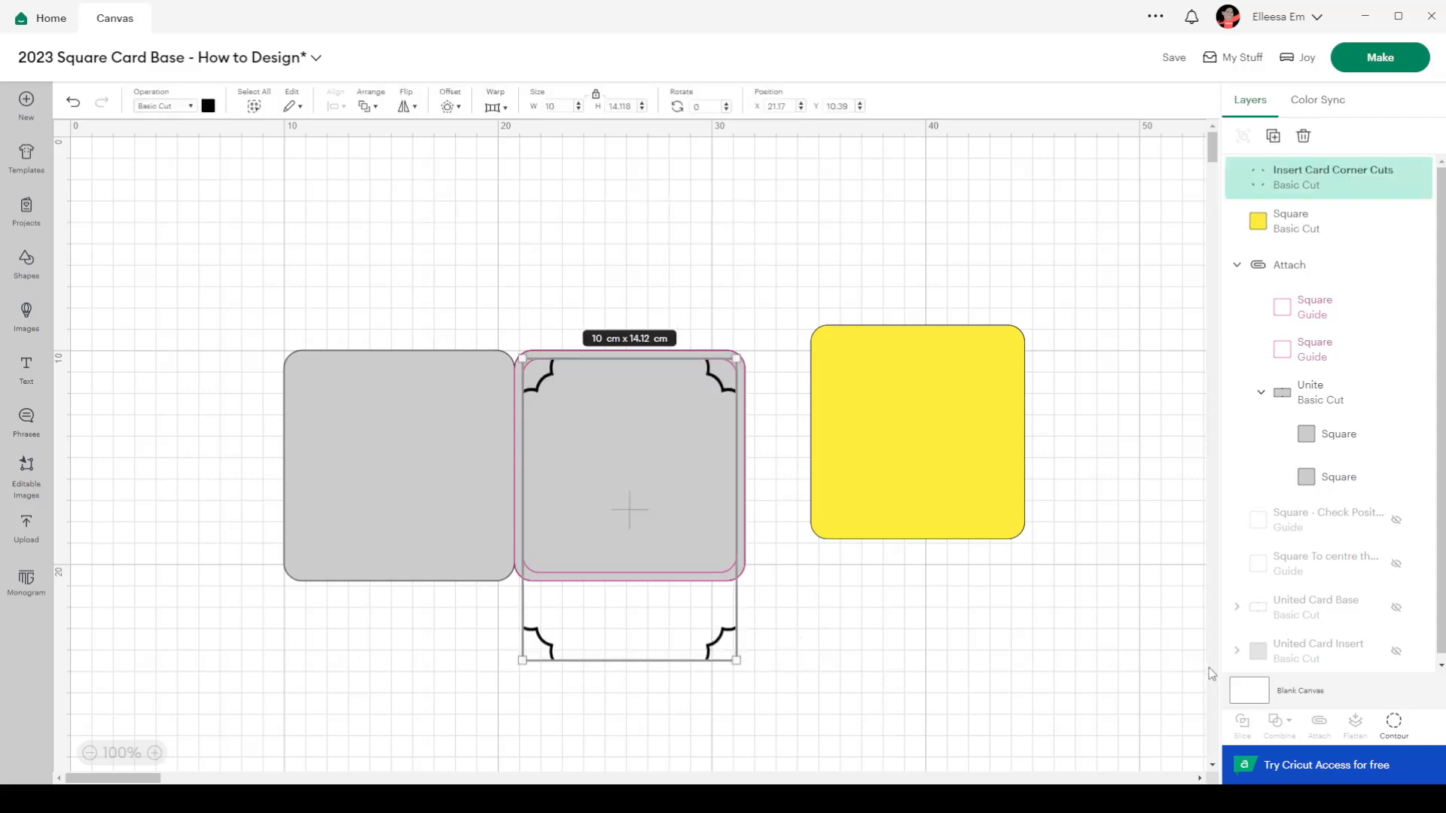
{"action": "left_click", "coordinate": [1392, 725]}
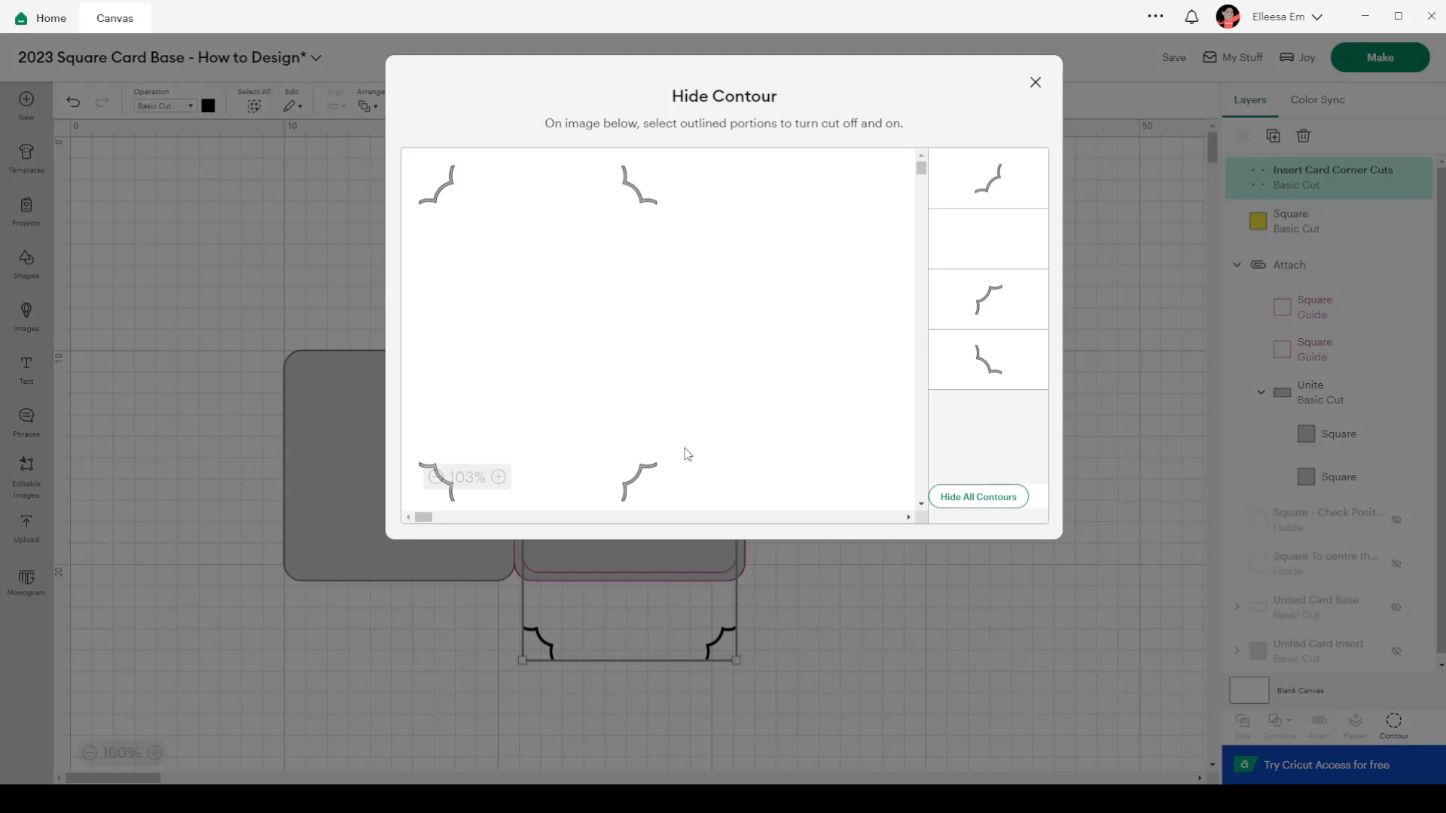
{"action": "left_click", "coordinate": [643, 475]}
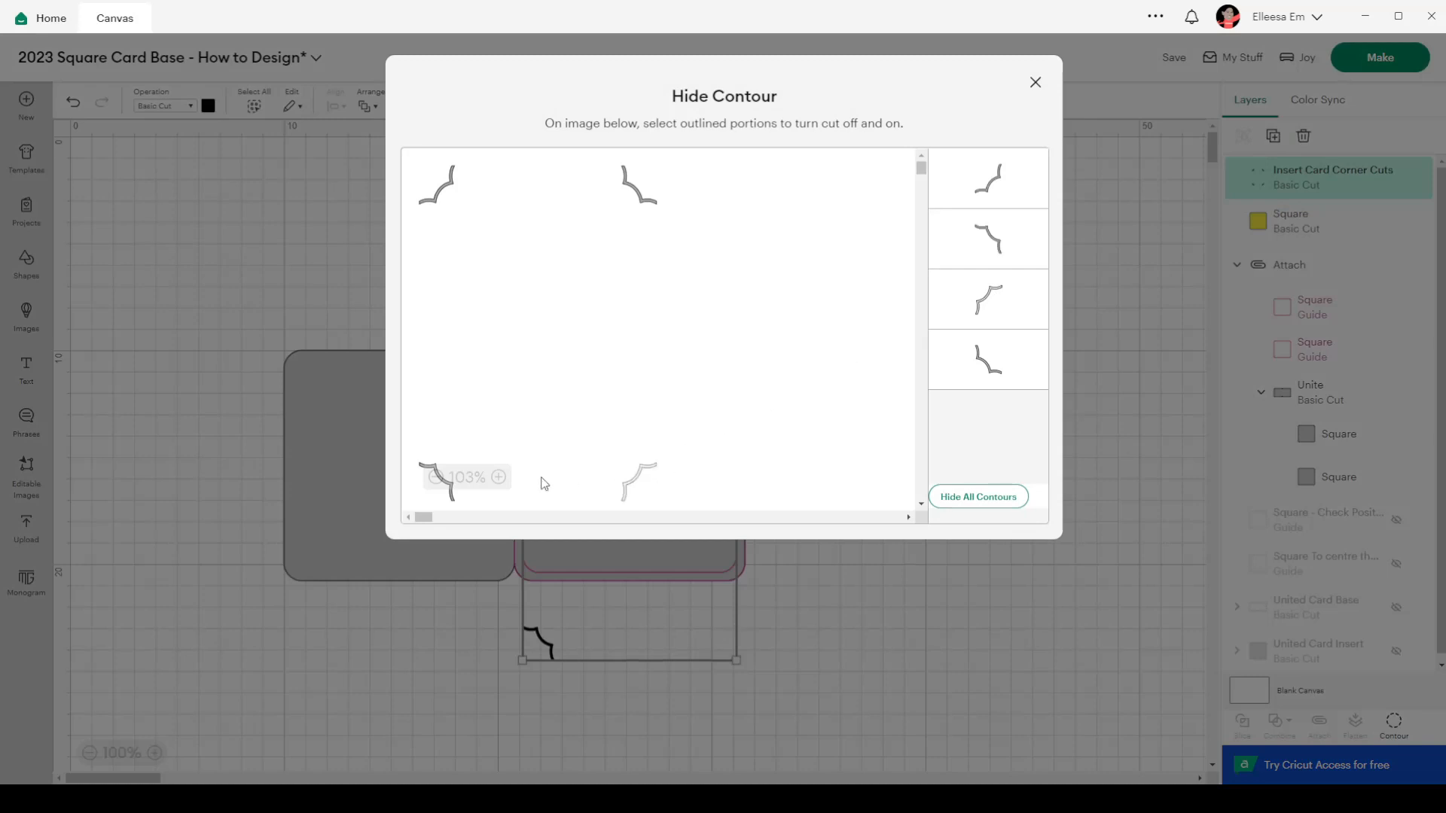
{"action": "left_click", "coordinate": [454, 505]}
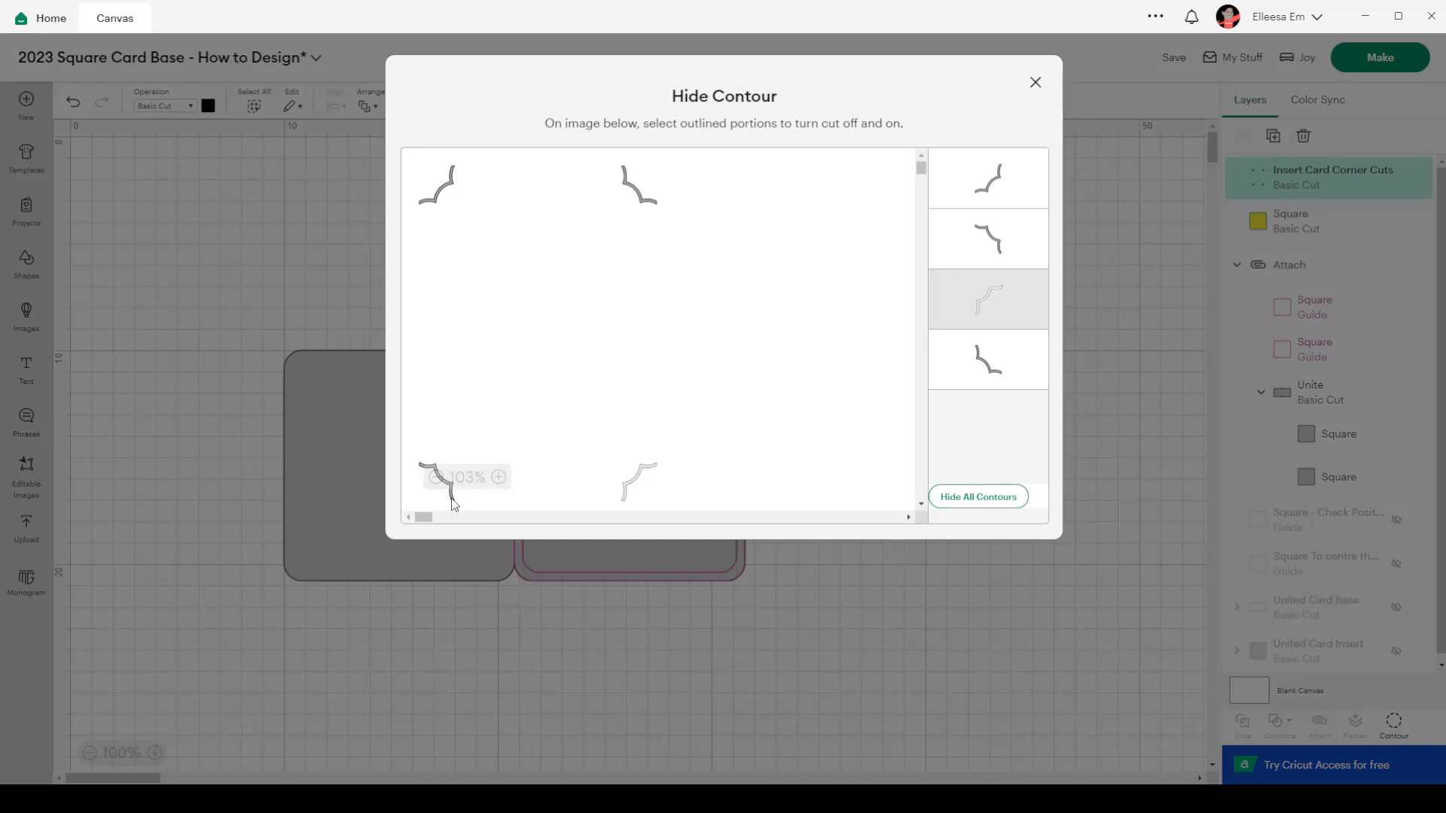
{"action": "left_click", "coordinate": [1040, 83]}
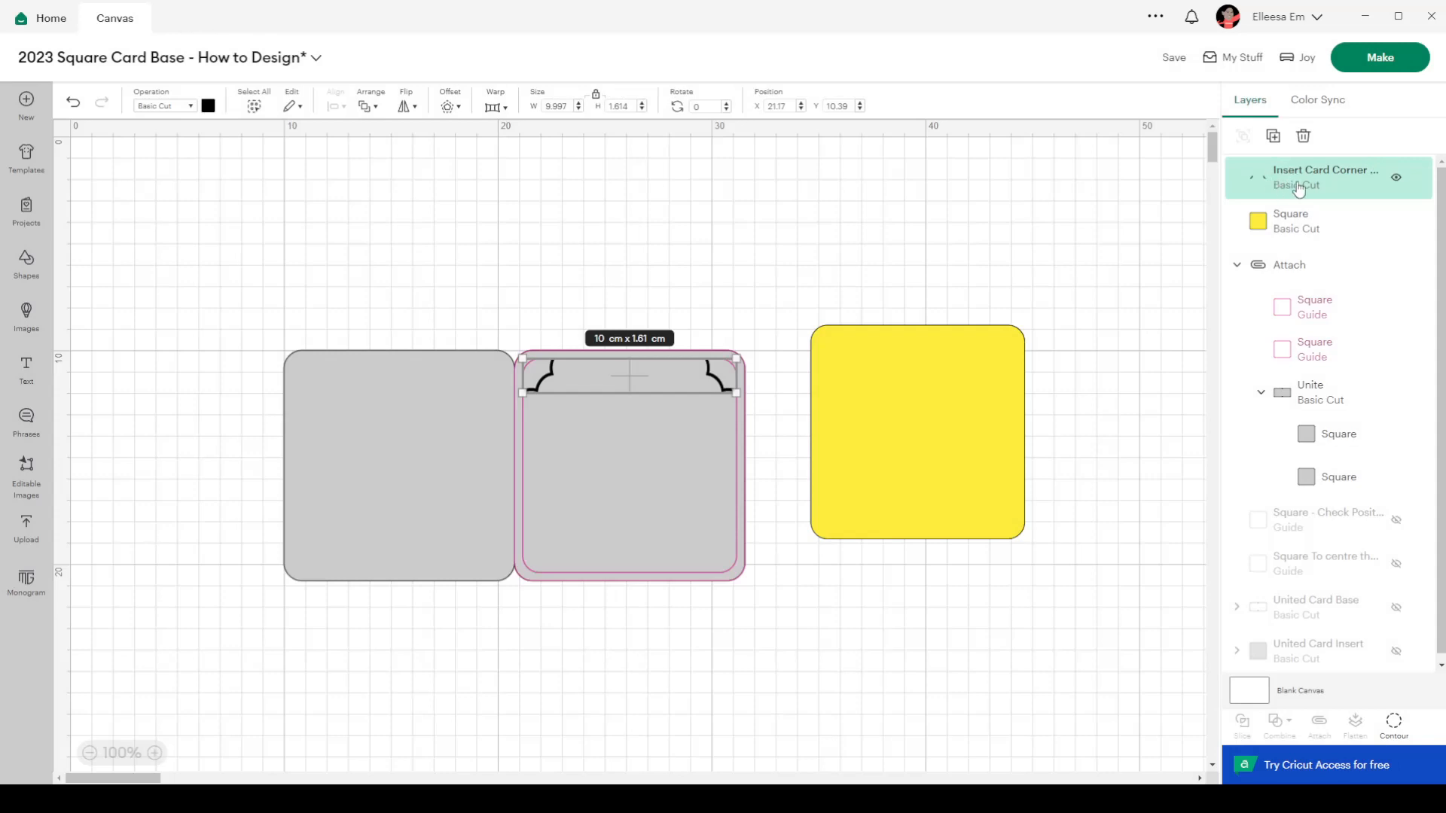
Step: Duplicate the top corner cuts and switch the copy's contours to show only the two bottom corners
{"action": "right_click", "coordinate": [1299, 187]}
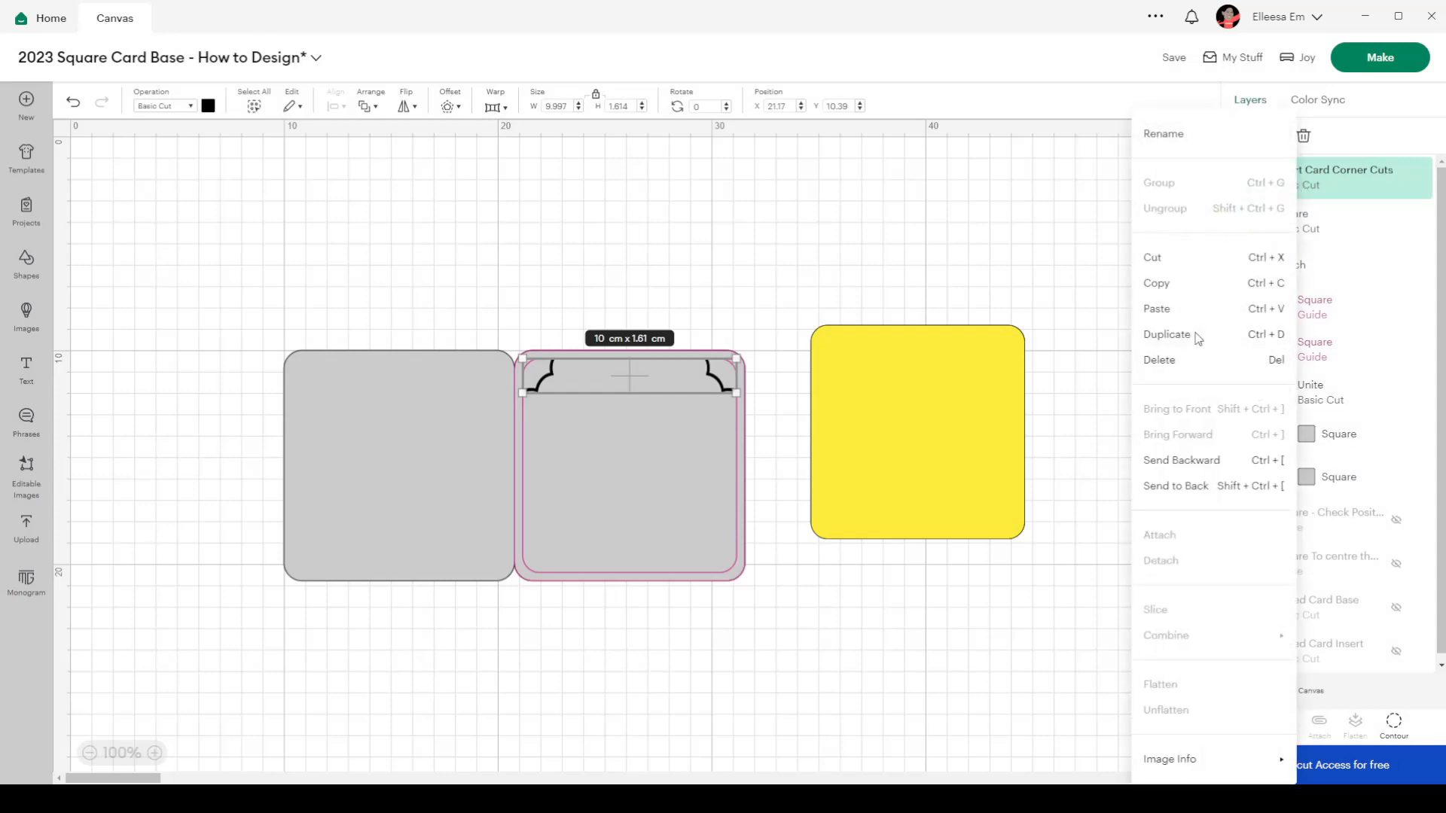
{"action": "left_click", "coordinate": [1196, 335]}
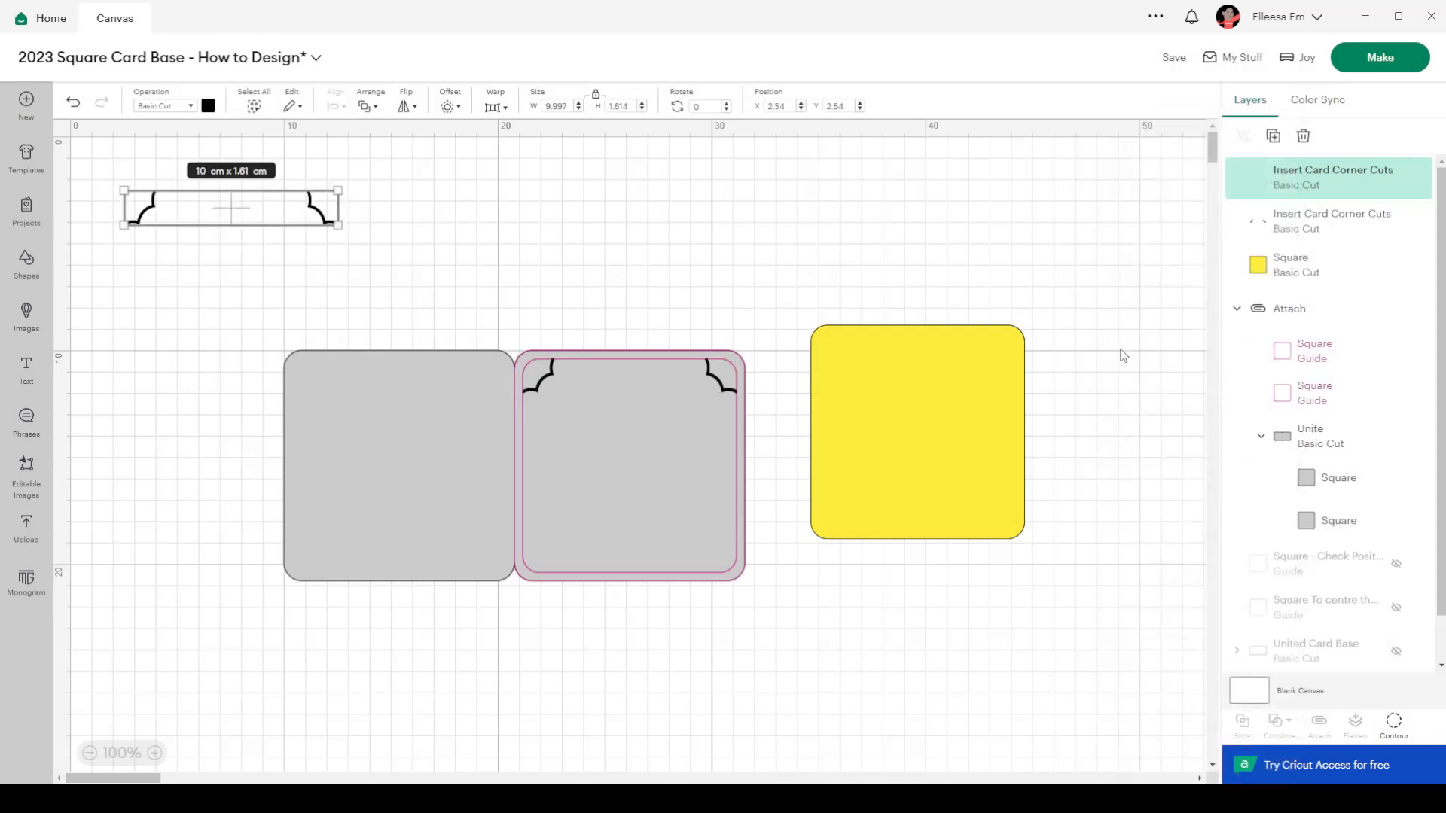
{"action": "left_click", "coordinate": [1394, 723]}
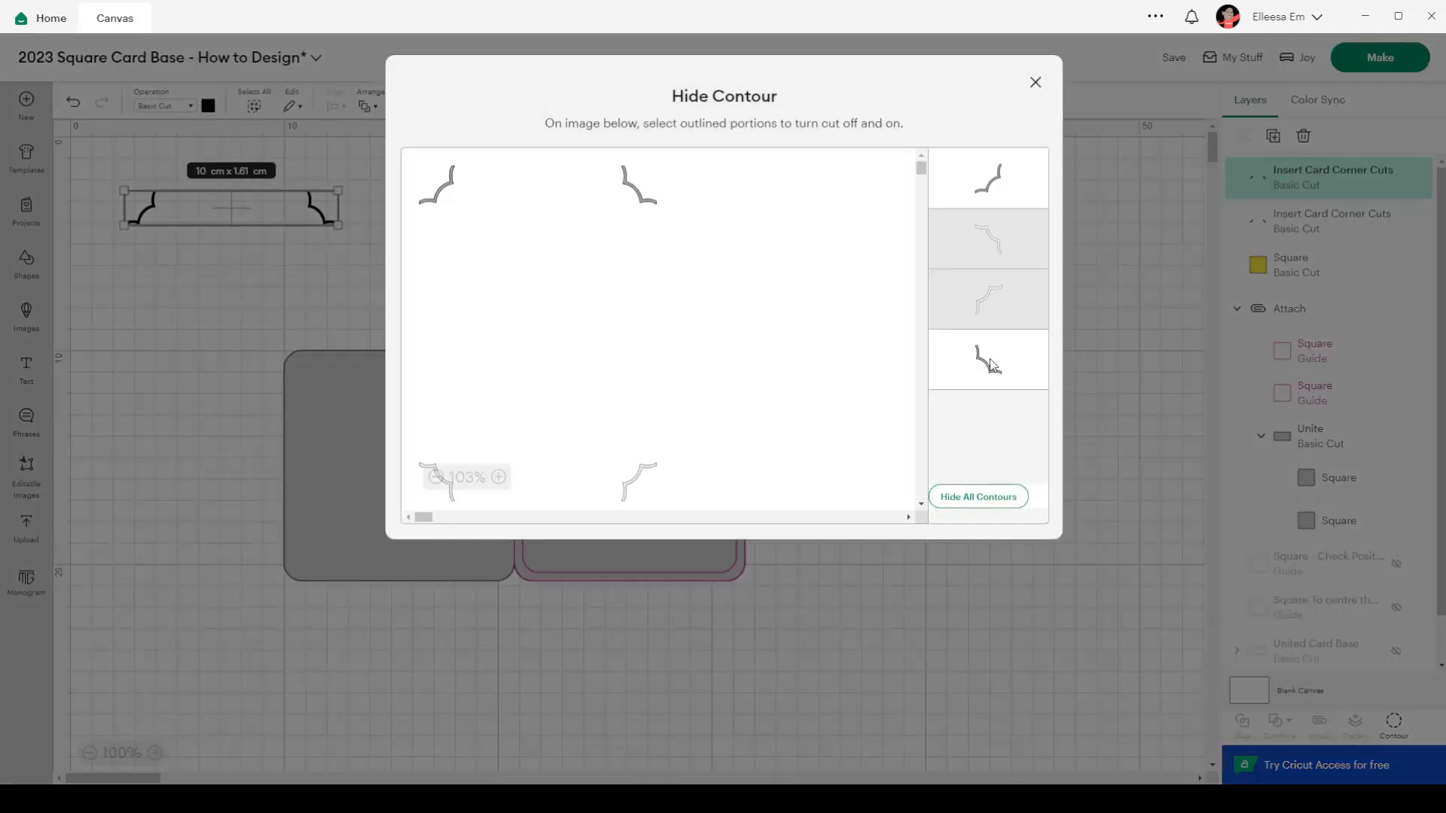
{"action": "left_click", "coordinate": [988, 360]}
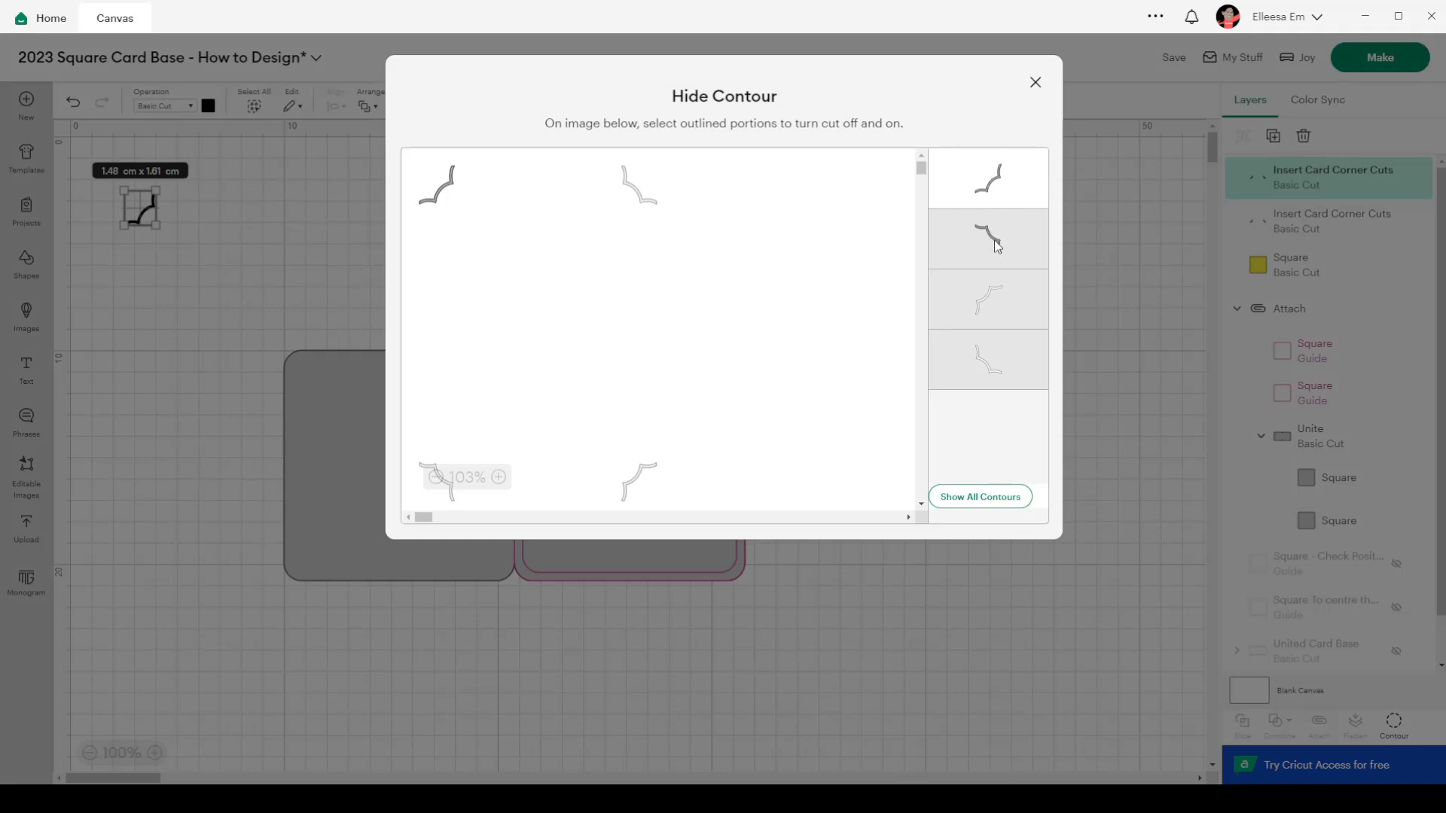
{"action": "left_click", "coordinate": [1017, 241]}
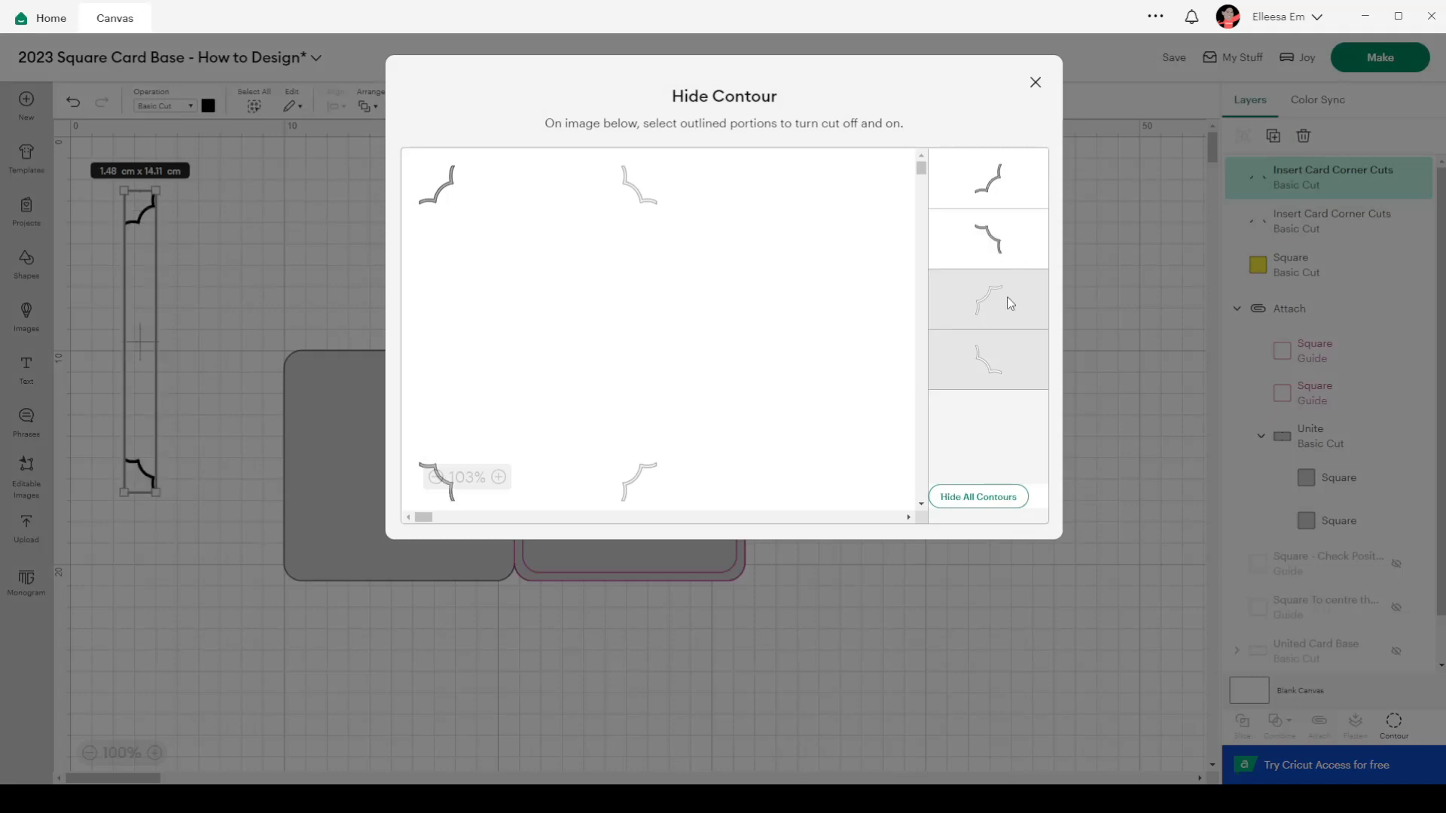
{"action": "left_click", "coordinate": [1007, 302]}
{"action": "left_click", "coordinate": [1014, 196]}
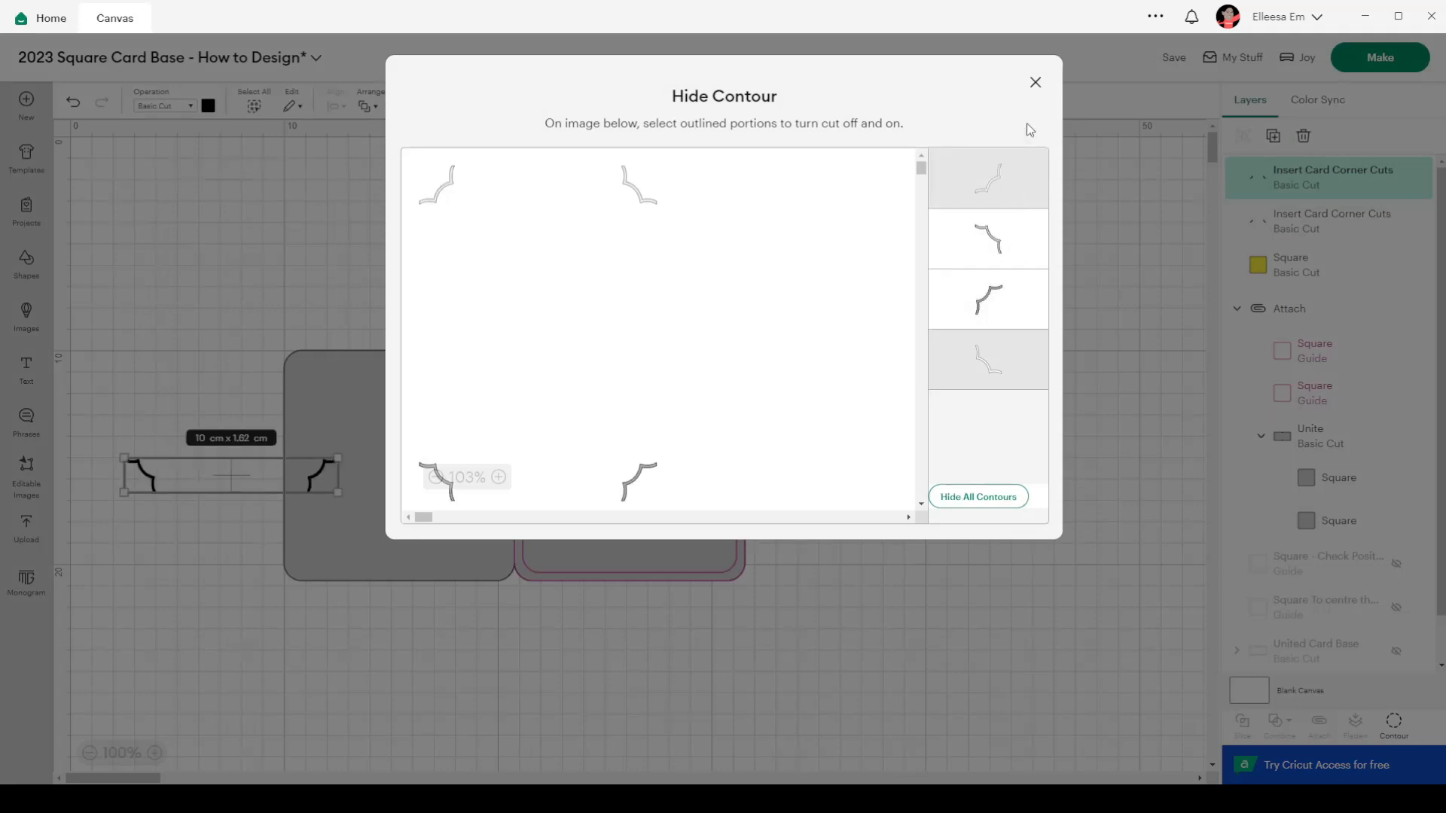
{"action": "left_click", "coordinate": [1036, 82]}
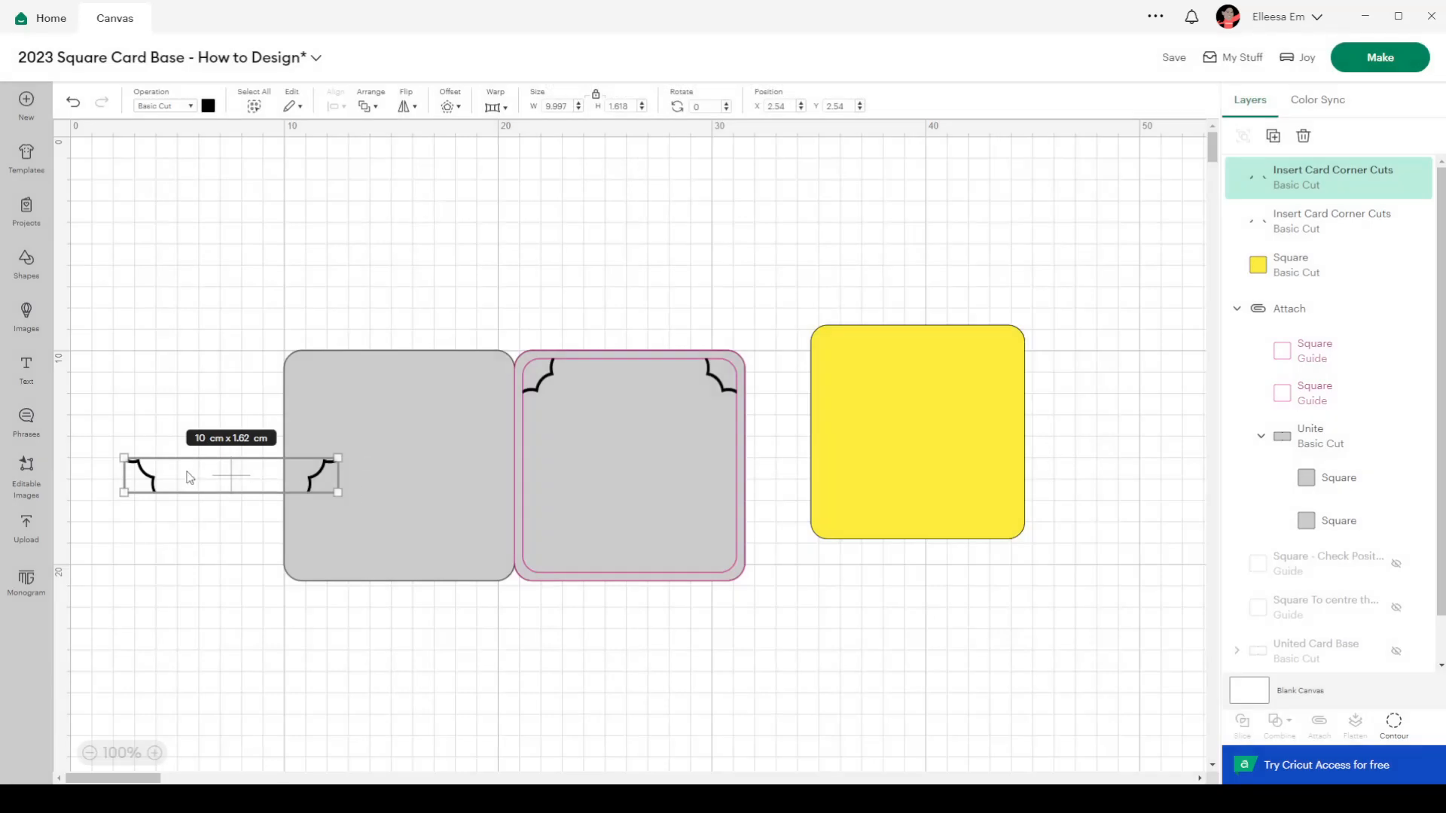
Step: Move the copied bottom corner cuts onto the lower part of the right card panel, near the inner guide square's bottom edge
{"action": "left_click_drag", "start_coordinate": [190, 477], "coordinate": [604, 523]}
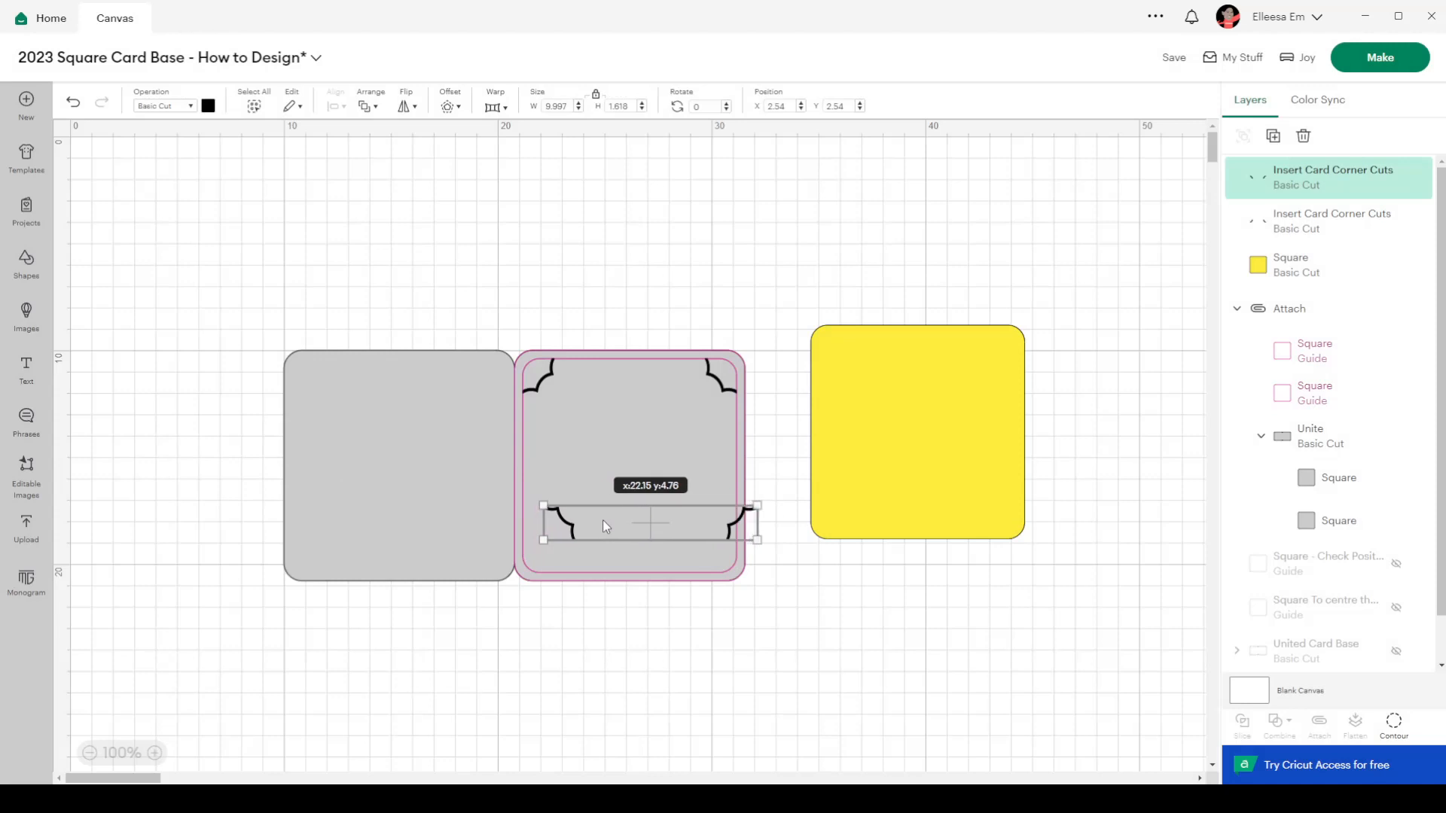
{"action": "left_click", "coordinate": [1311, 359]}
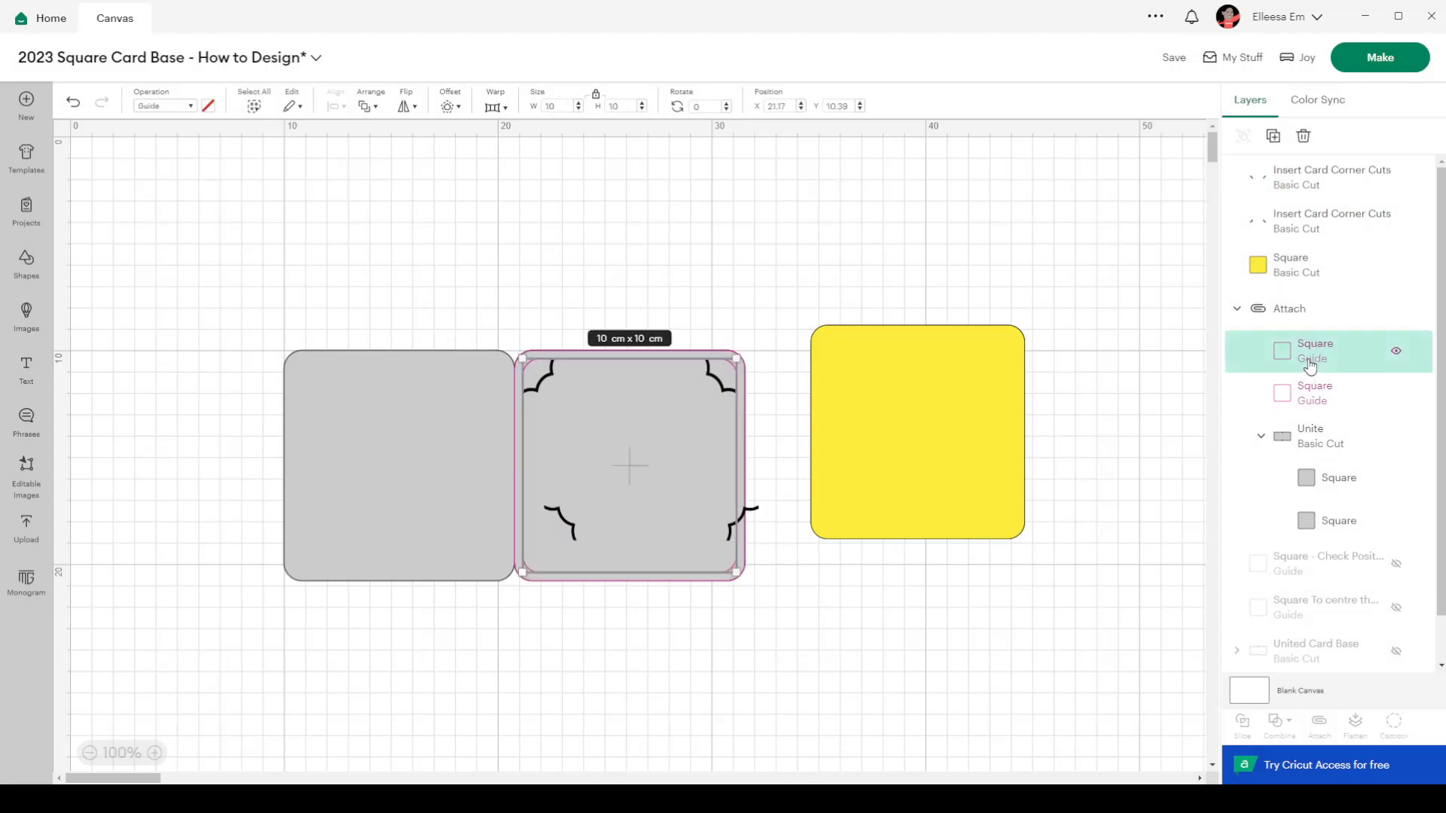
{"action": "left_click", "coordinate": [1345, 227]}
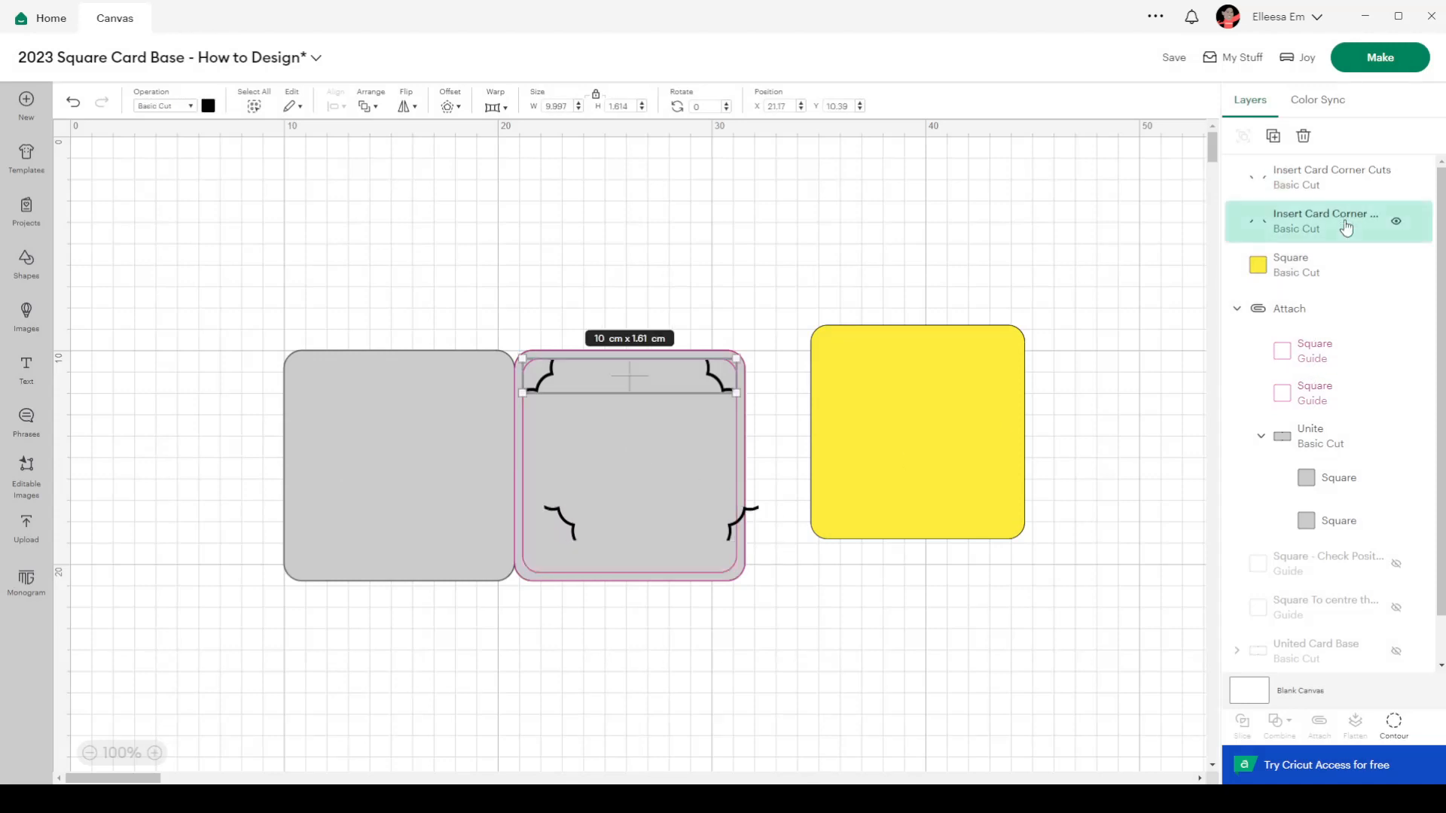
{"action": "left_click", "coordinate": [1307, 367], "text": "shift"}
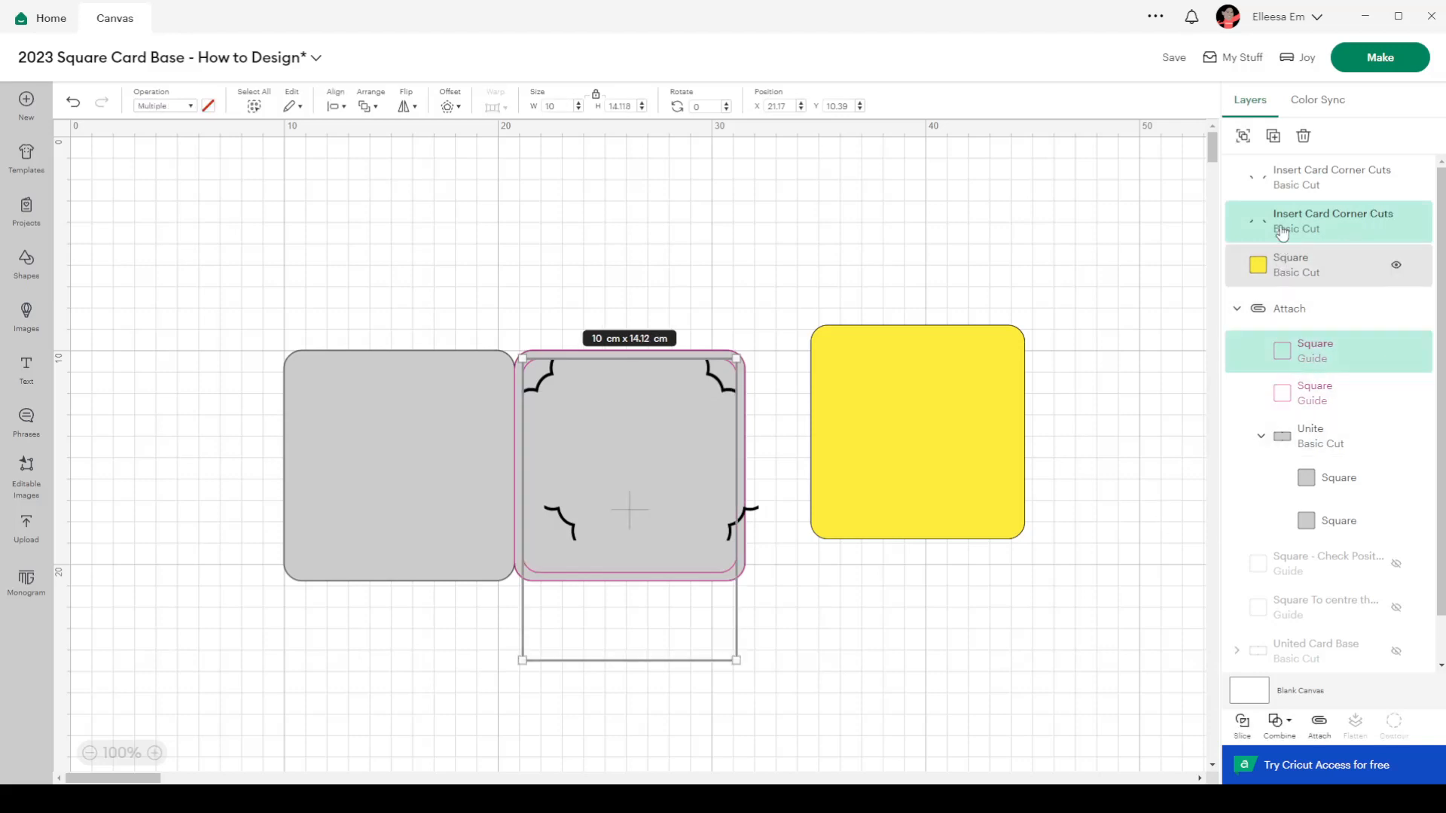
{"action": "left_click_drag", "start_coordinate": [1285, 226], "coordinate": [1294, 182]}
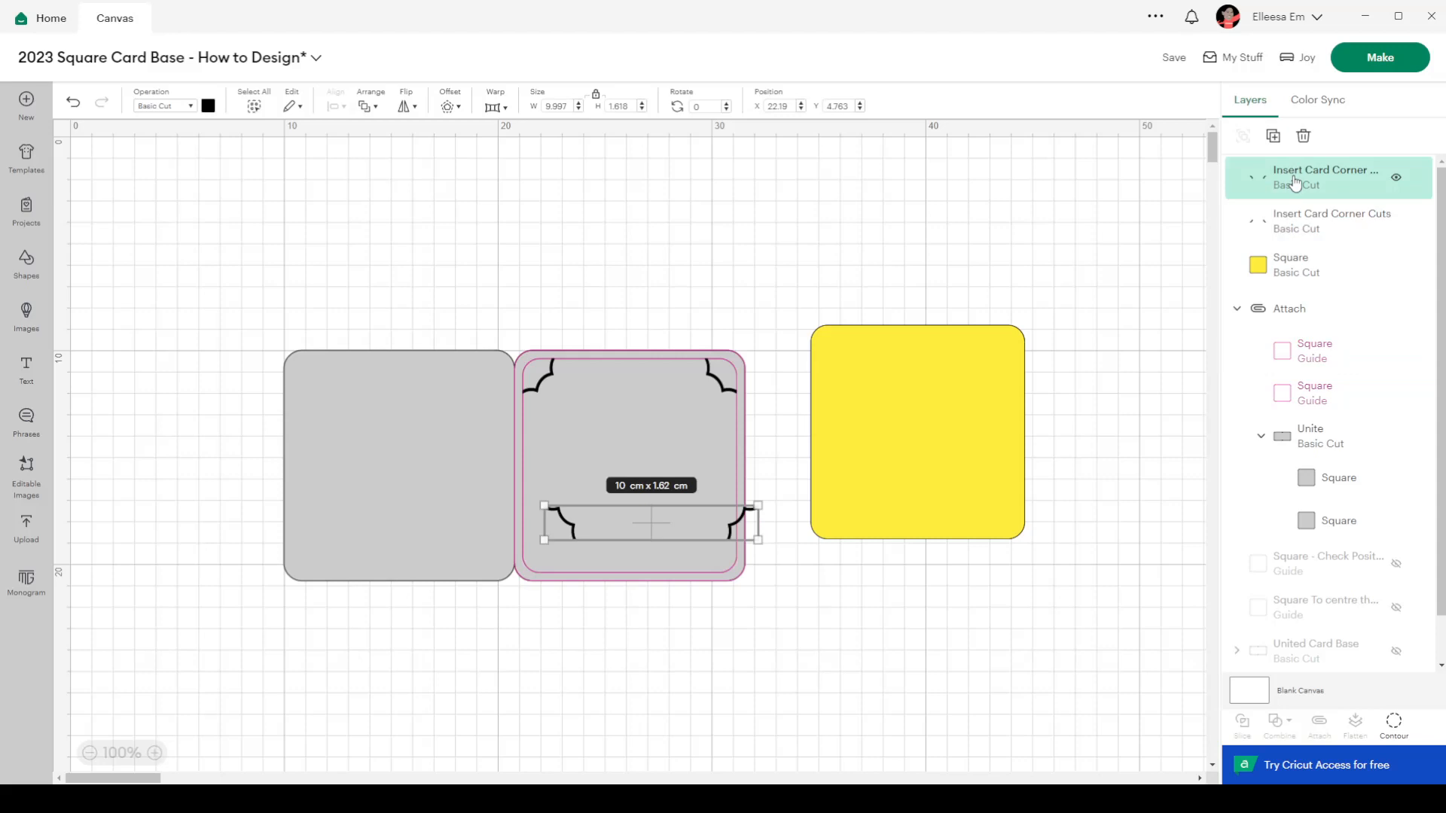
Step: Align the bottom corner cuts to the left and bottom edges of the 10 cm inner guide square
{"action": "left_click", "coordinate": [1319, 362]}
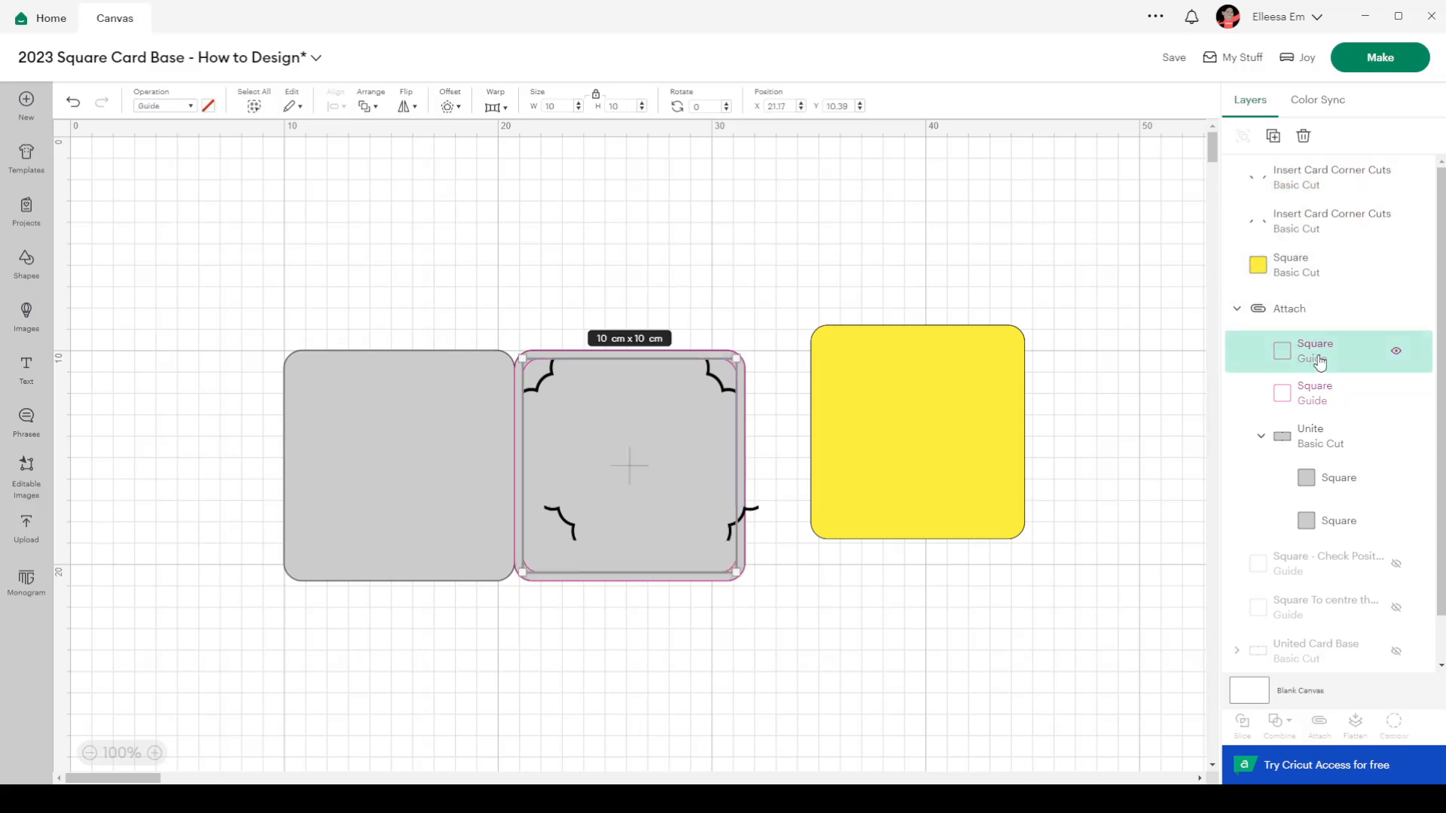
{"action": "left_click", "coordinate": [1296, 183], "text": "shift"}
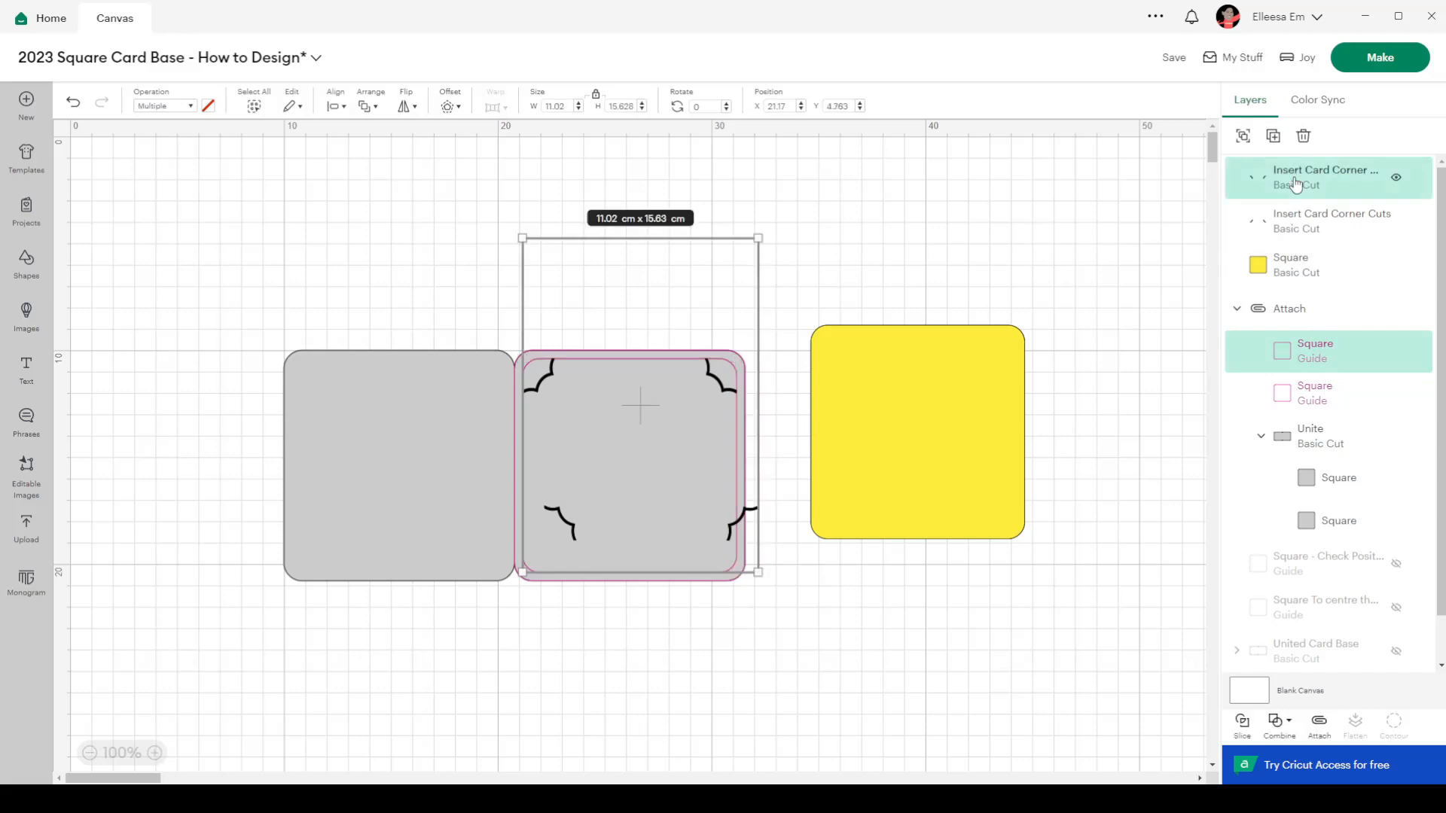
{"action": "left_click", "coordinate": [336, 106]}
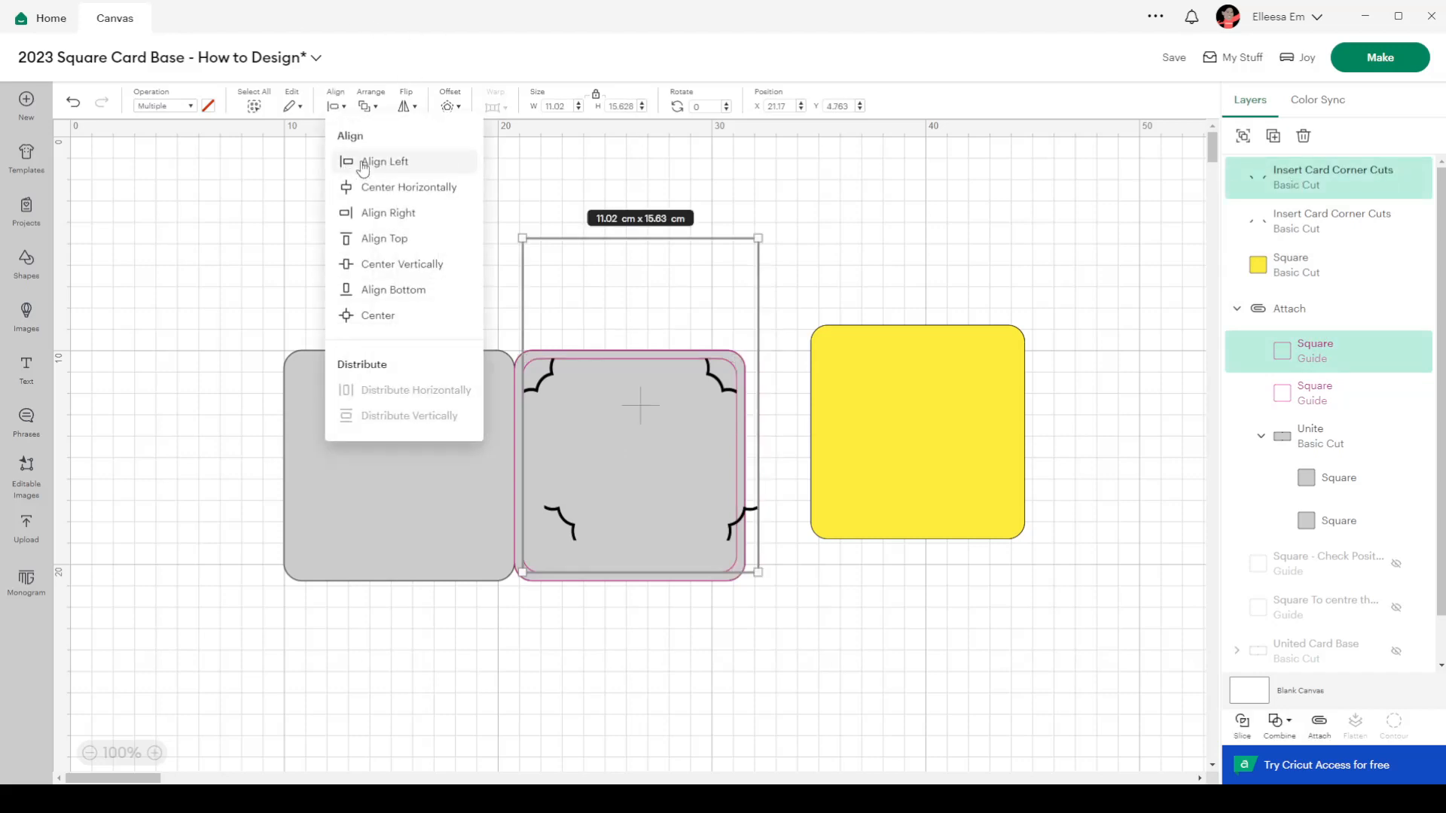
{"action": "left_click", "coordinate": [364, 164]}
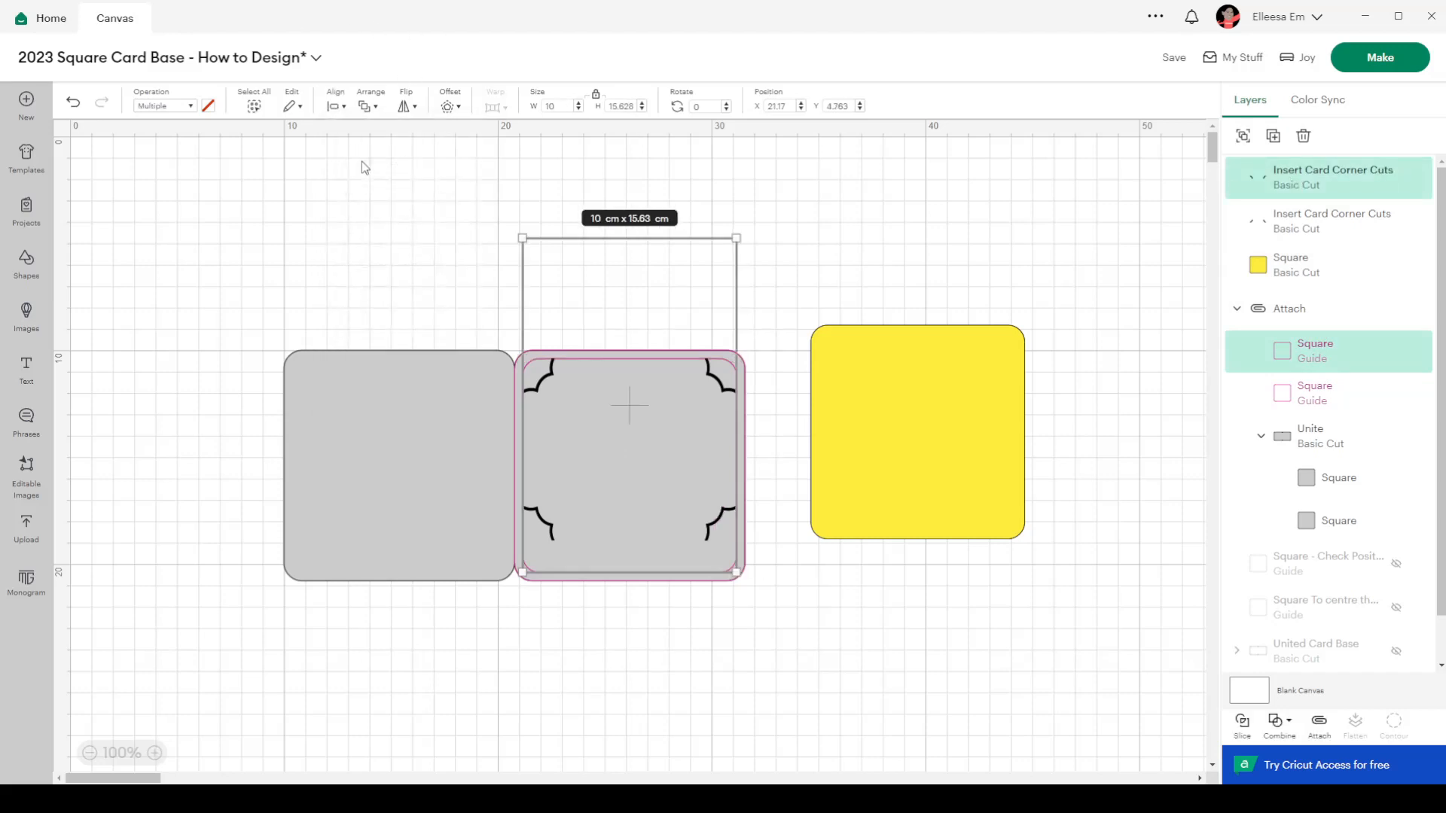
{"action": "left_click", "coordinate": [336, 106]}
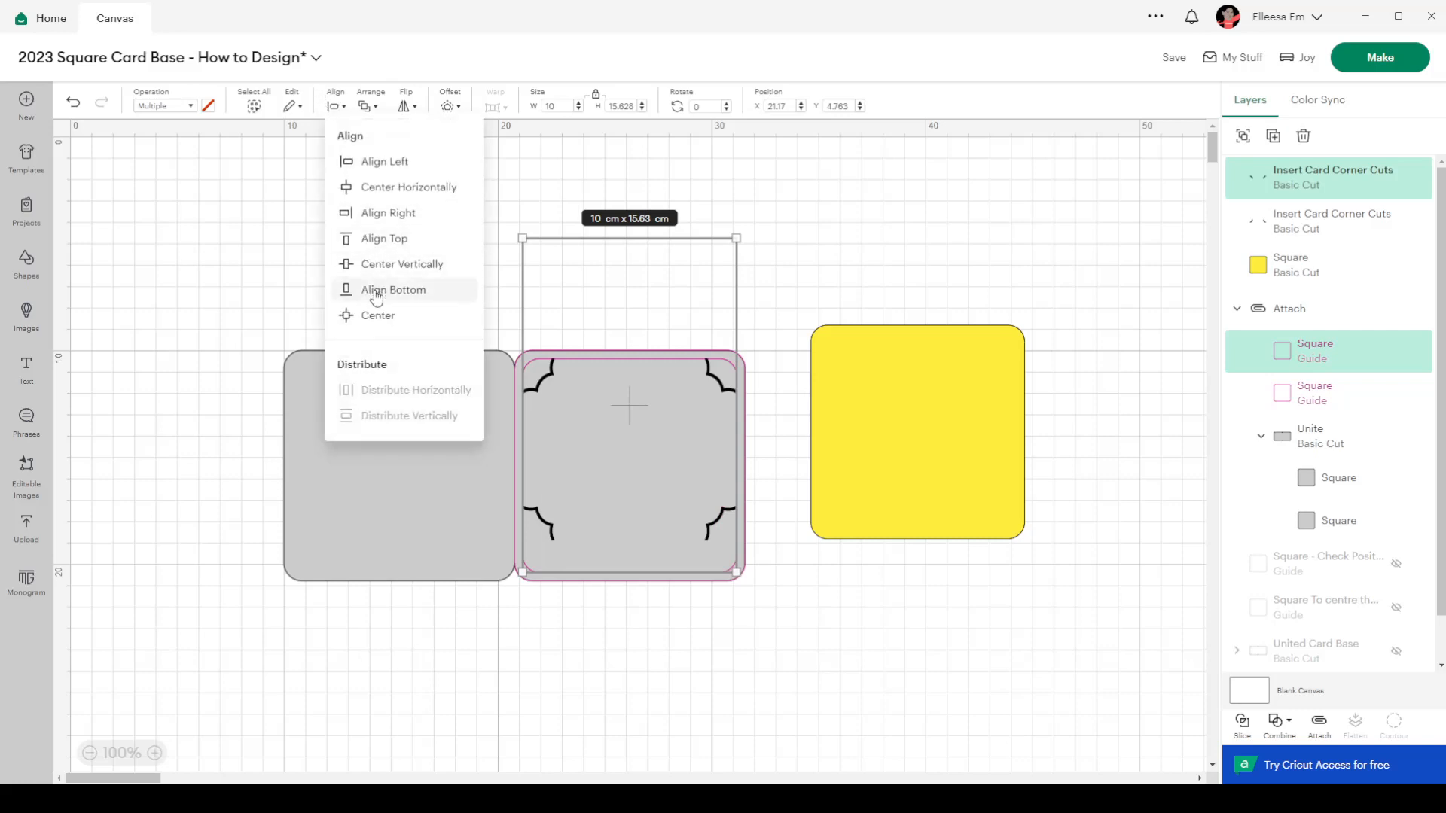
{"action": "left_click", "coordinate": [373, 290]}
{"action": "left_click", "coordinate": [754, 667]}
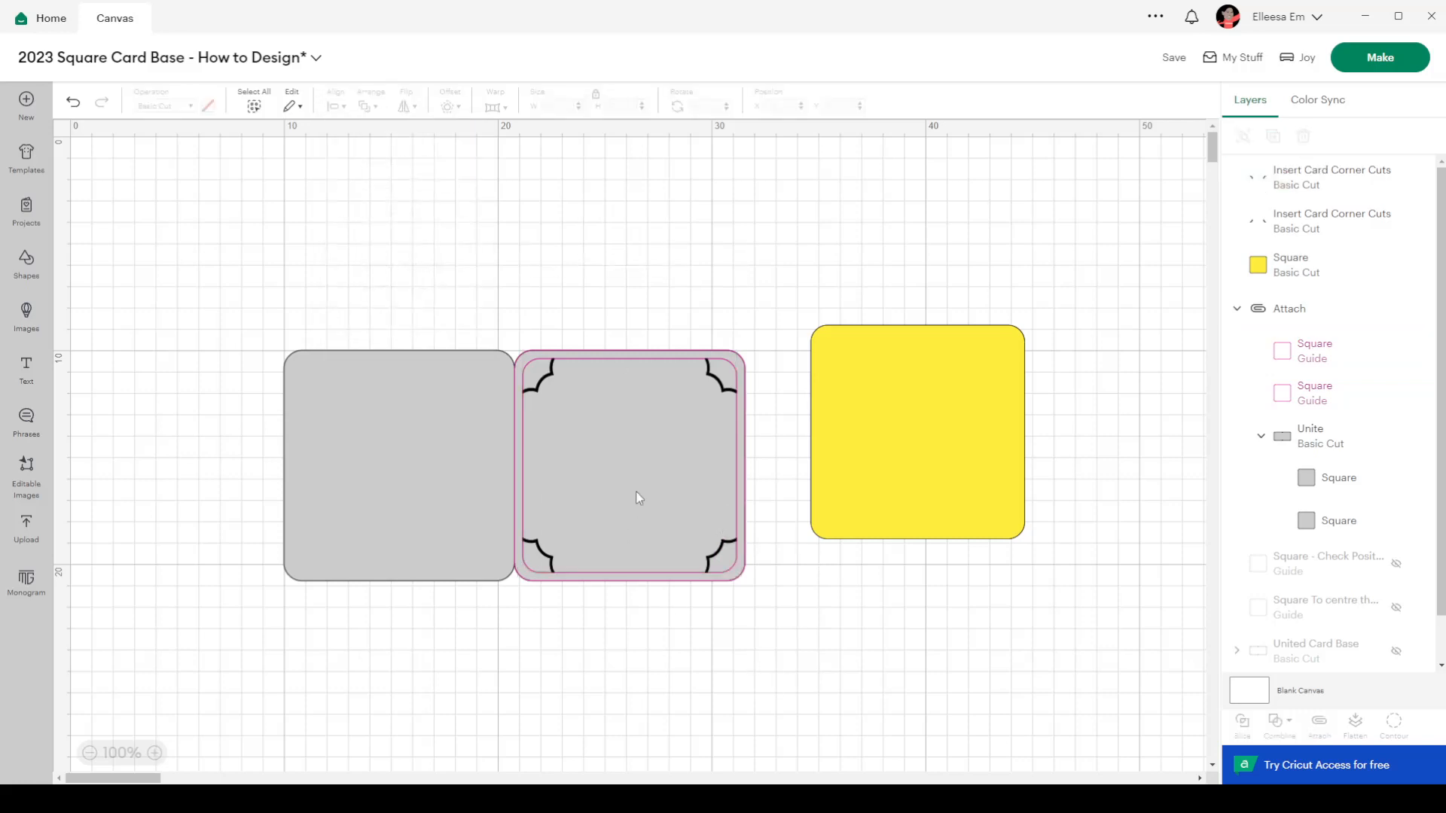
Step: Attach the top and bottom corner cuts to each other so they form one set
{"action": "left_click", "coordinate": [1281, 184]}
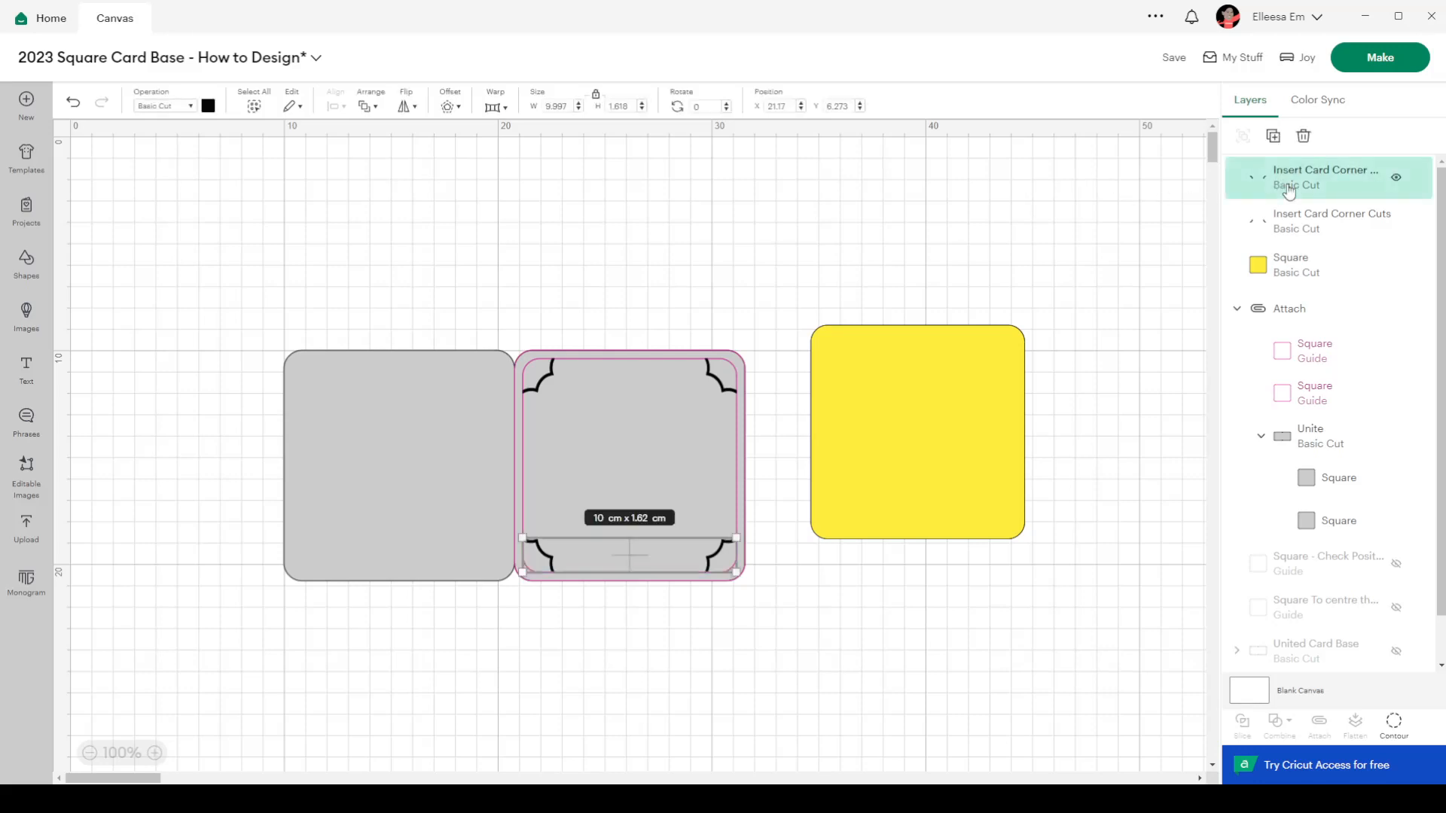
{"action": "left_click", "coordinate": [1298, 215], "text": "shift"}
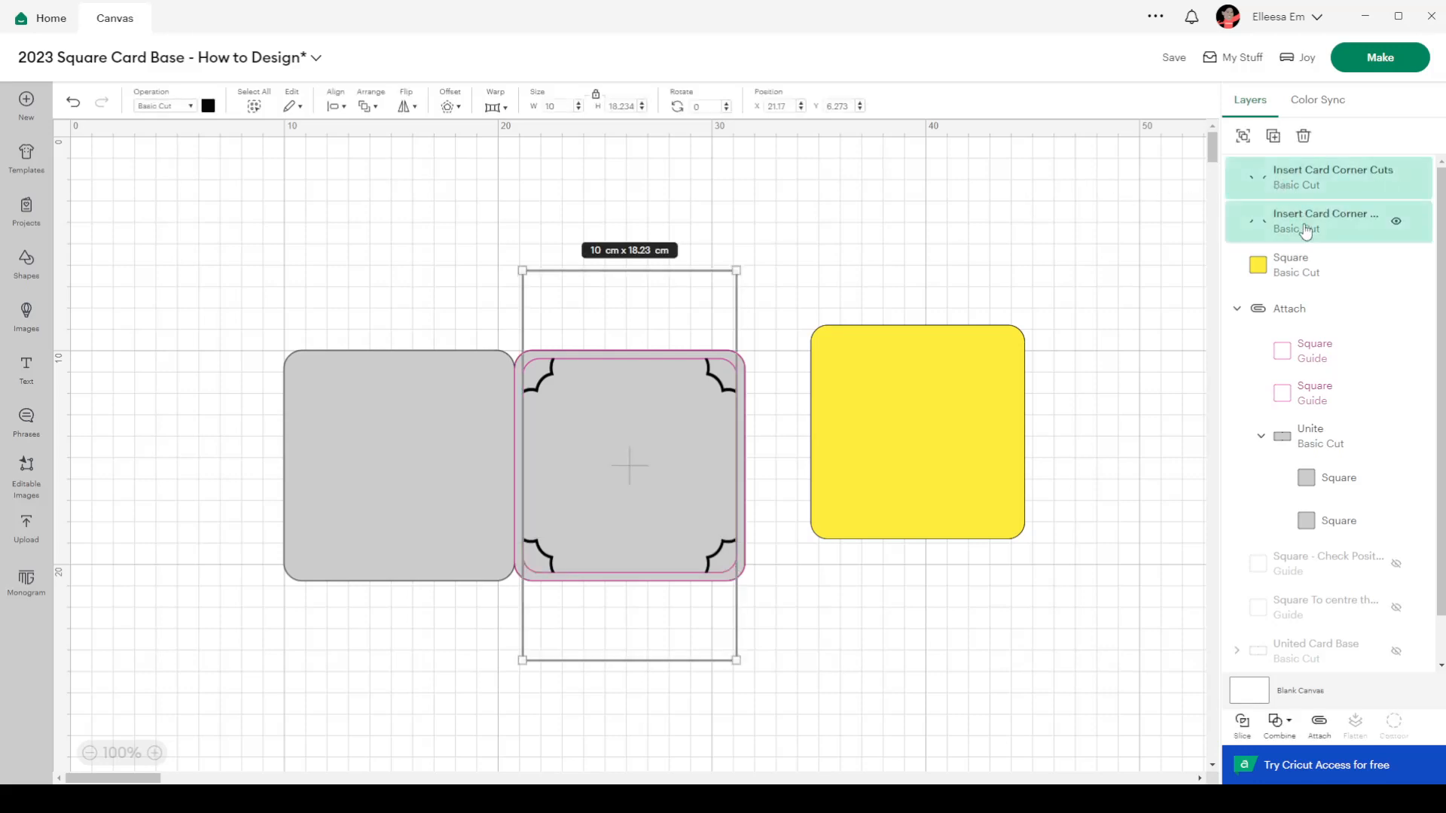
{"action": "left_click", "coordinate": [1320, 724]}
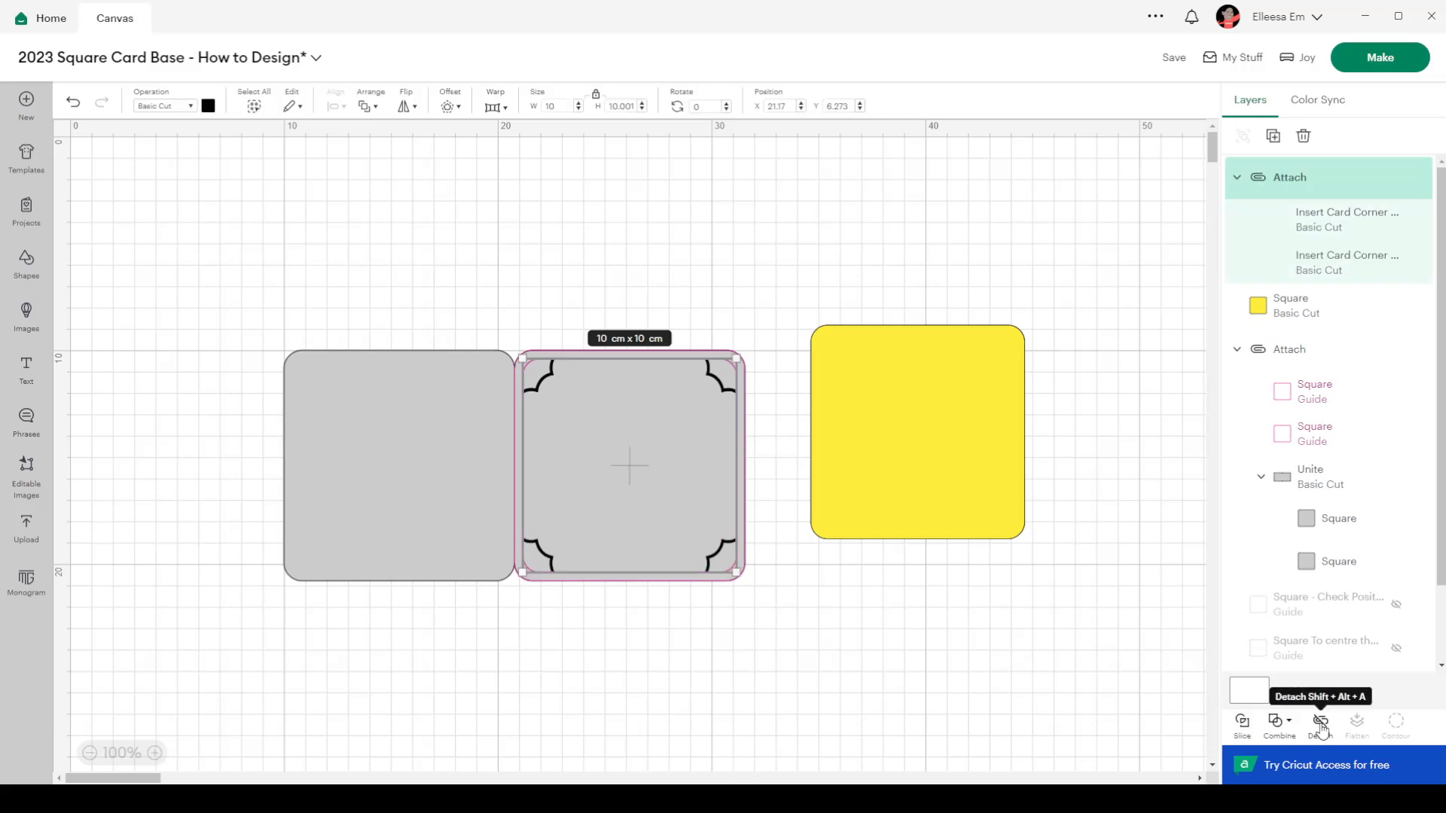
{"action": "left_click", "coordinate": [830, 612]}
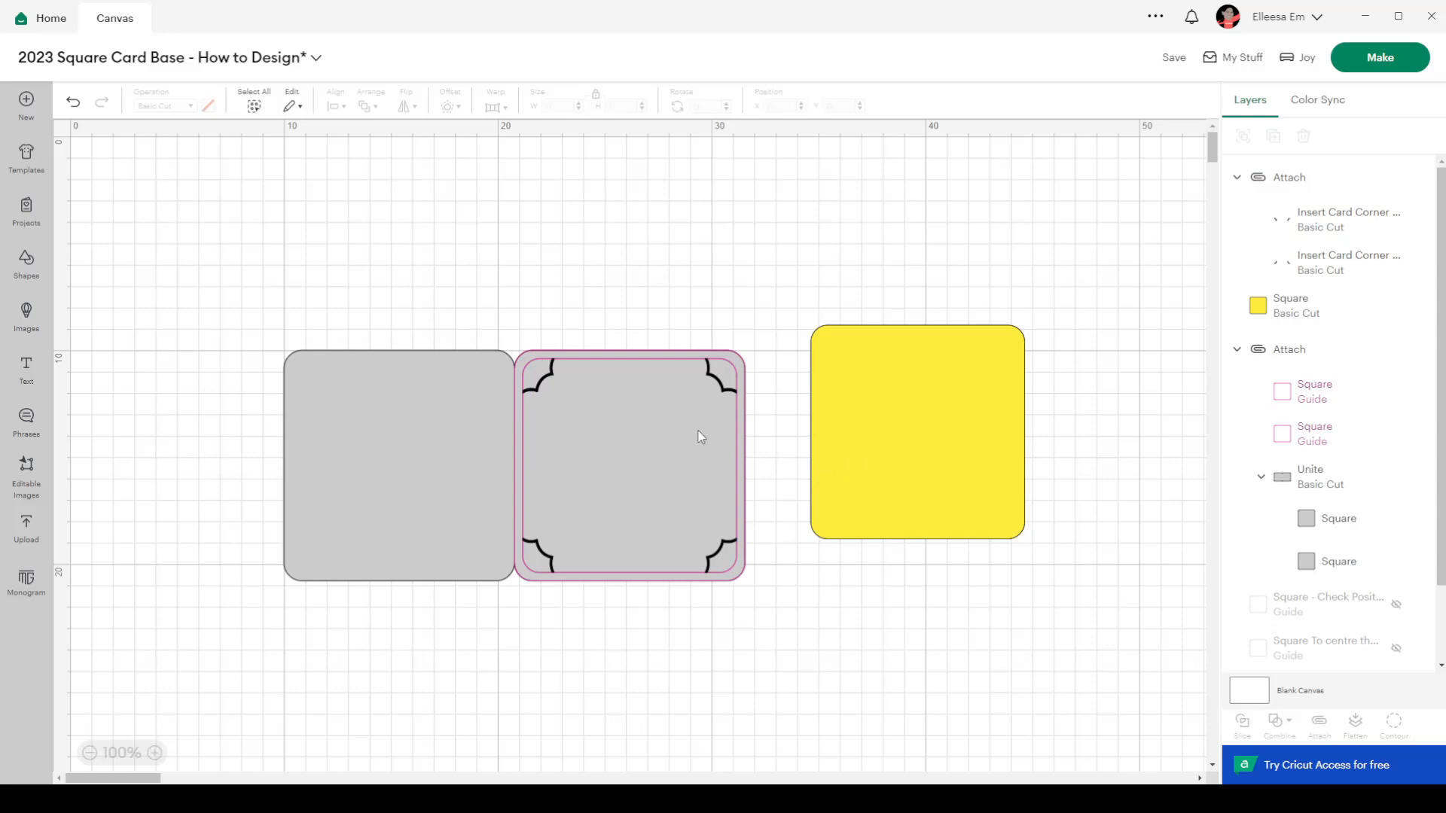
{"action": "left_click", "coordinate": [614, 497]}
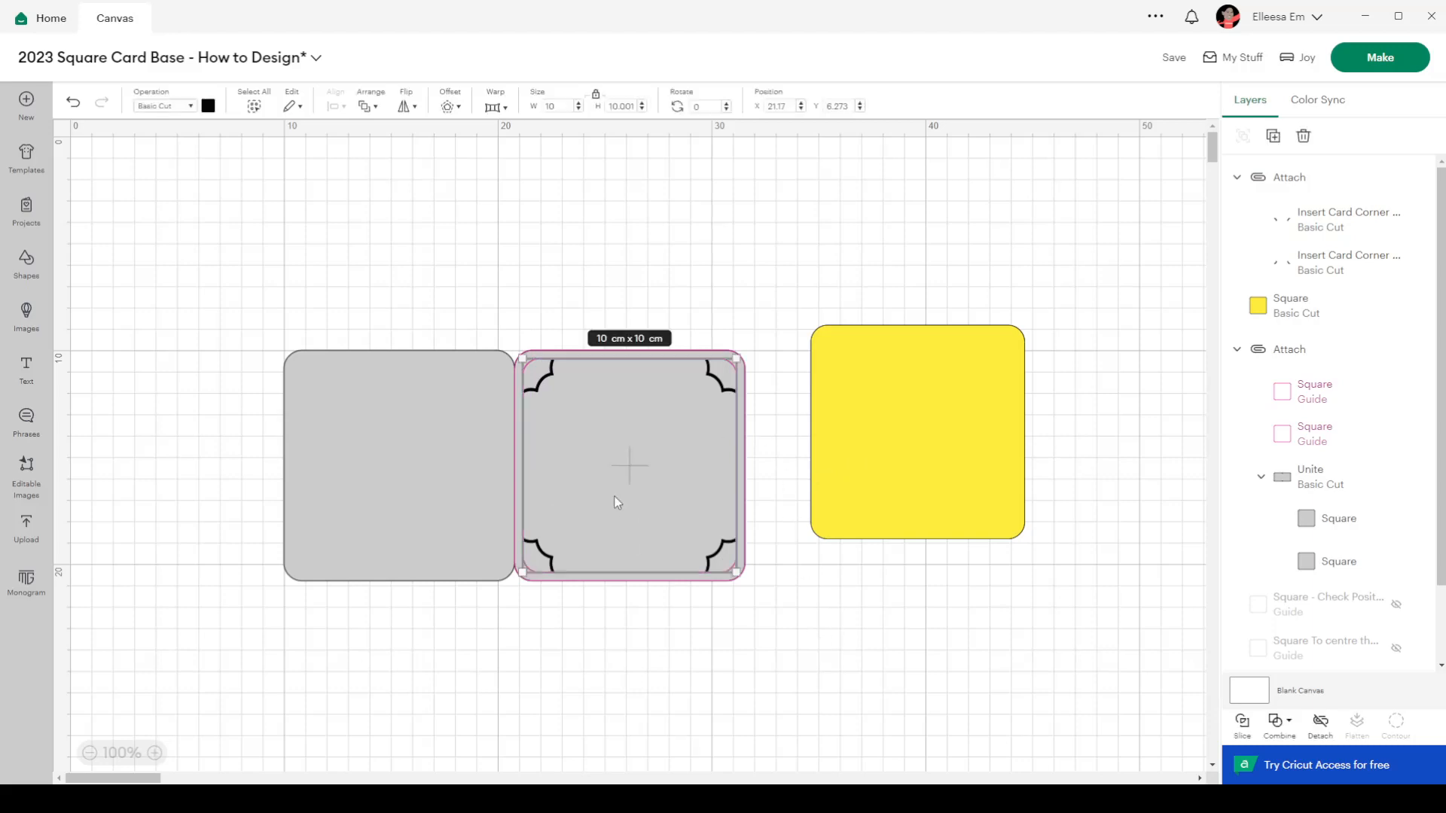
Step: Search the image library for "christmas" and limit the results to free images
{"action": "left_click", "coordinate": [30, 269]}
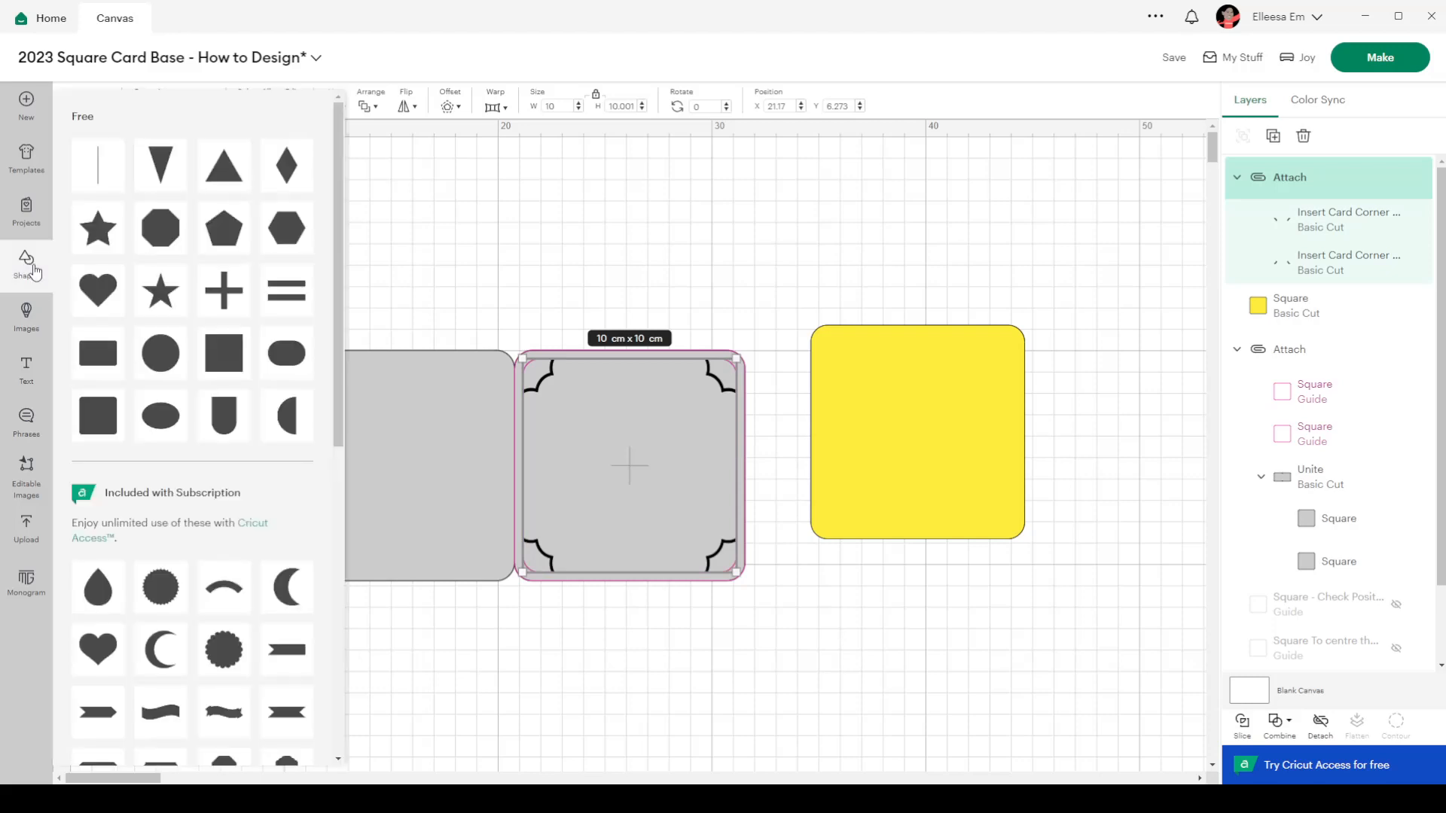
{"action": "left_click", "coordinate": [517, 223]}
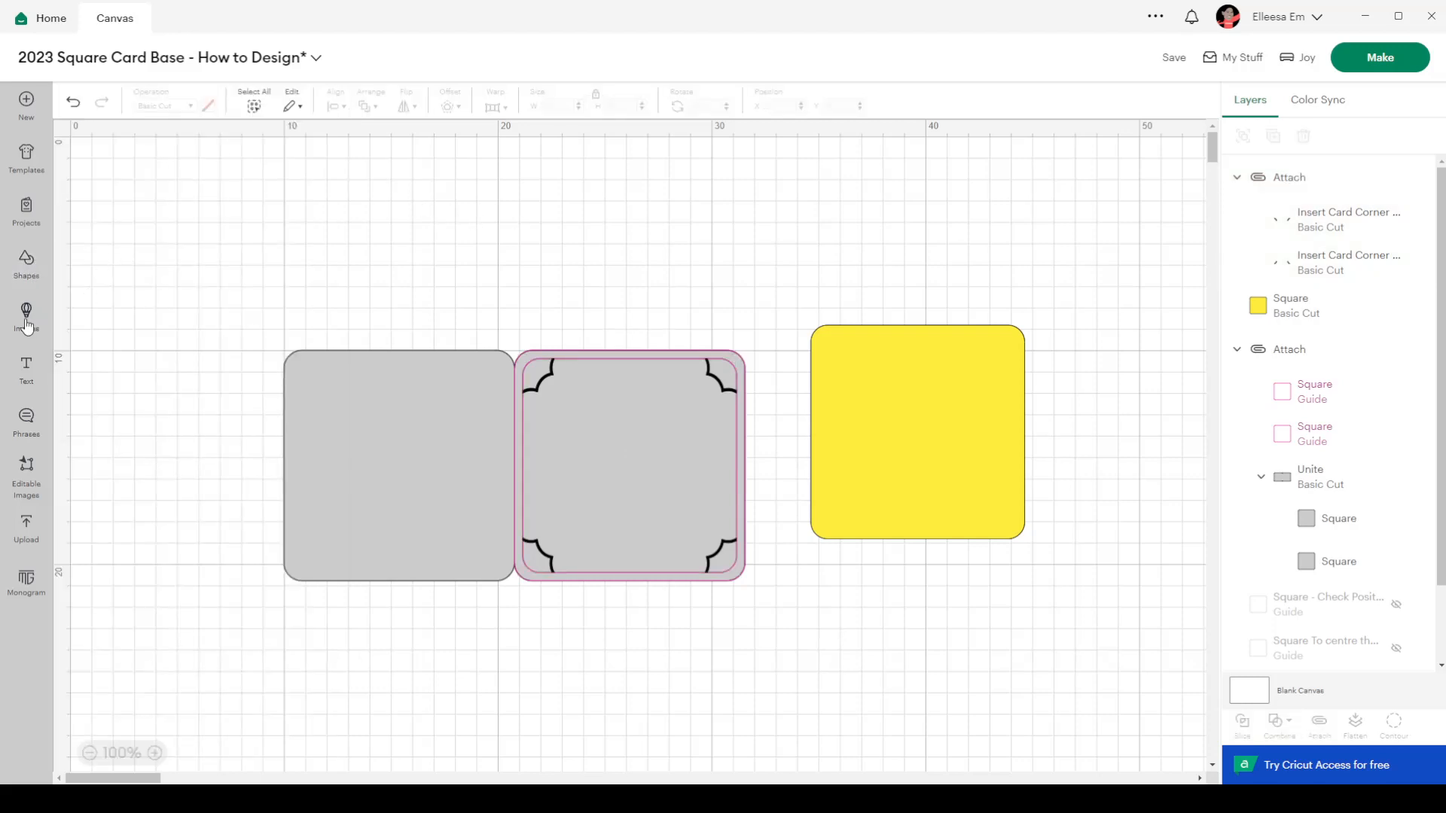
{"action": "left_click", "coordinate": [51, 328]}
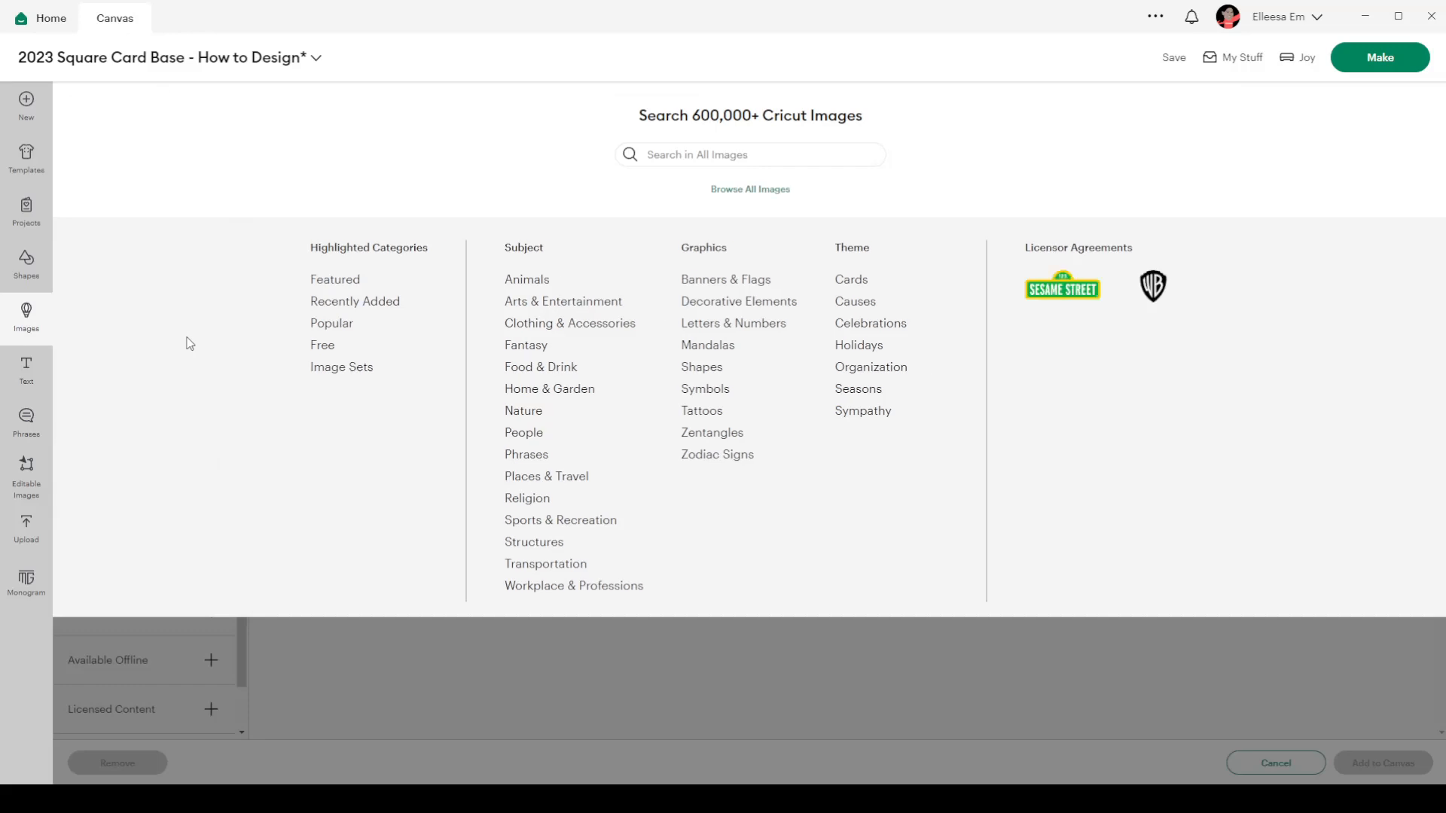
{"action": "left_click", "coordinate": [636, 154]}
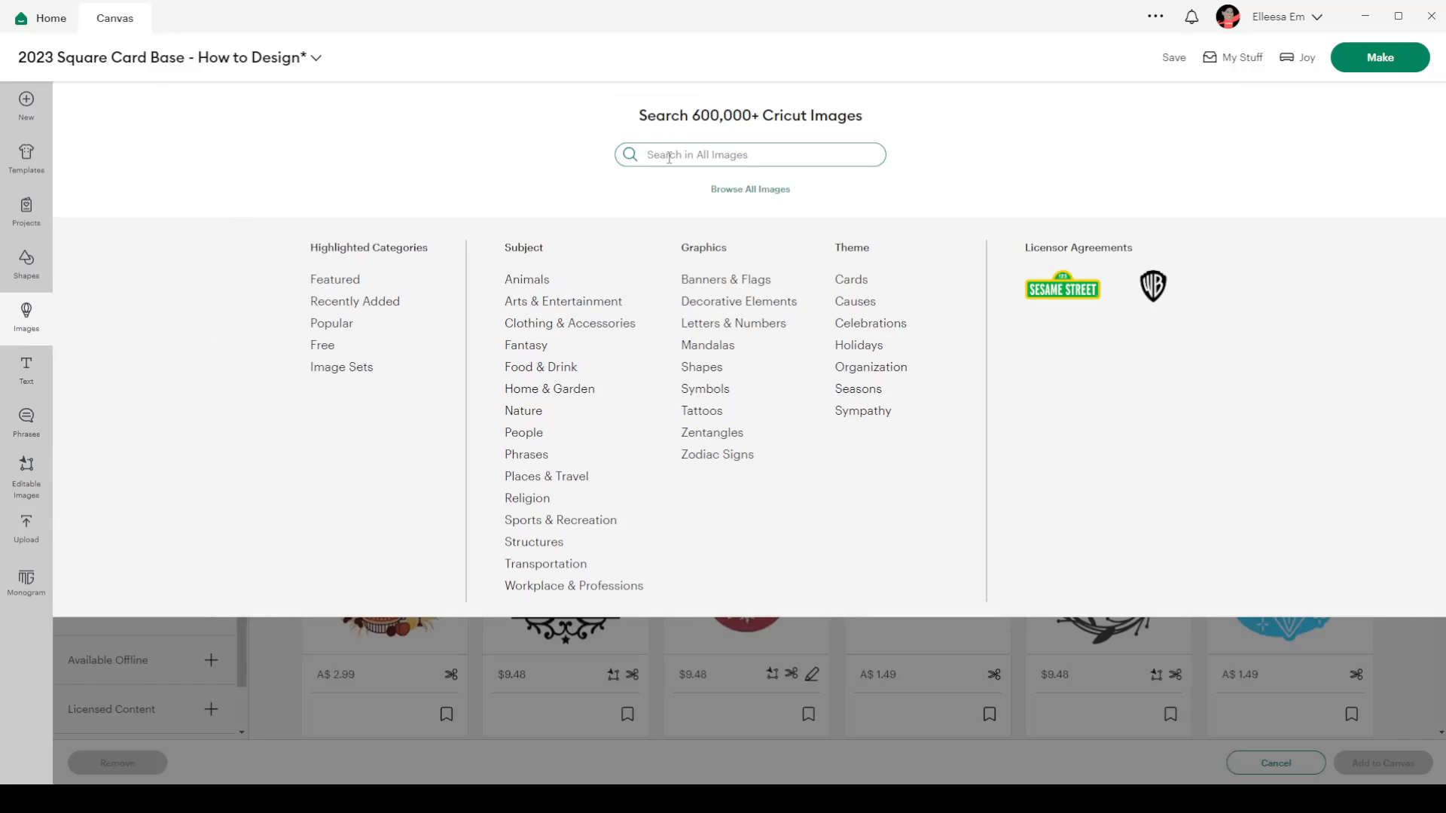
{"action": "type", "text": "d"}
{"action": "key", "text": "Return"}
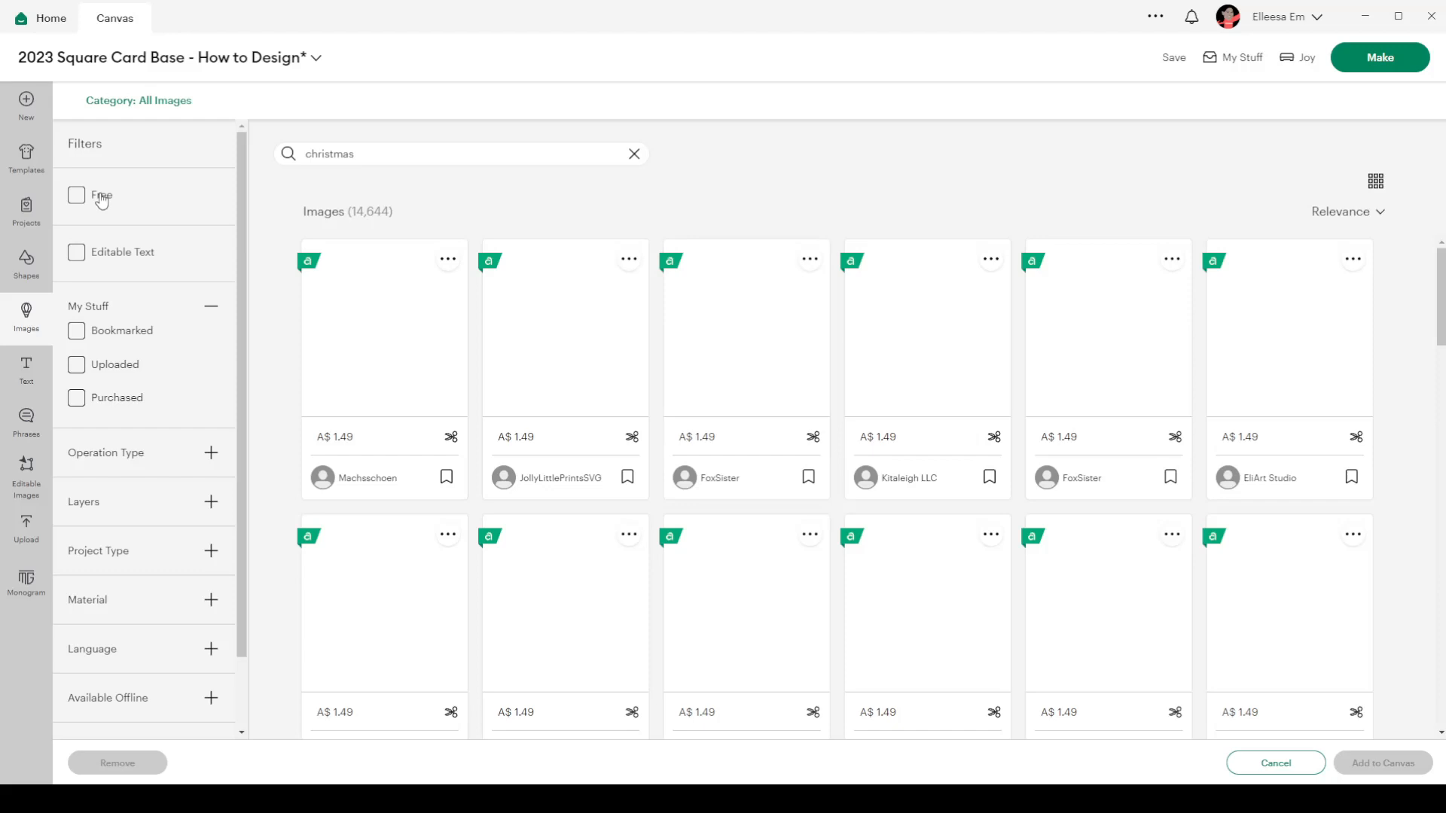
{"action": "left_click", "coordinate": [101, 199]}
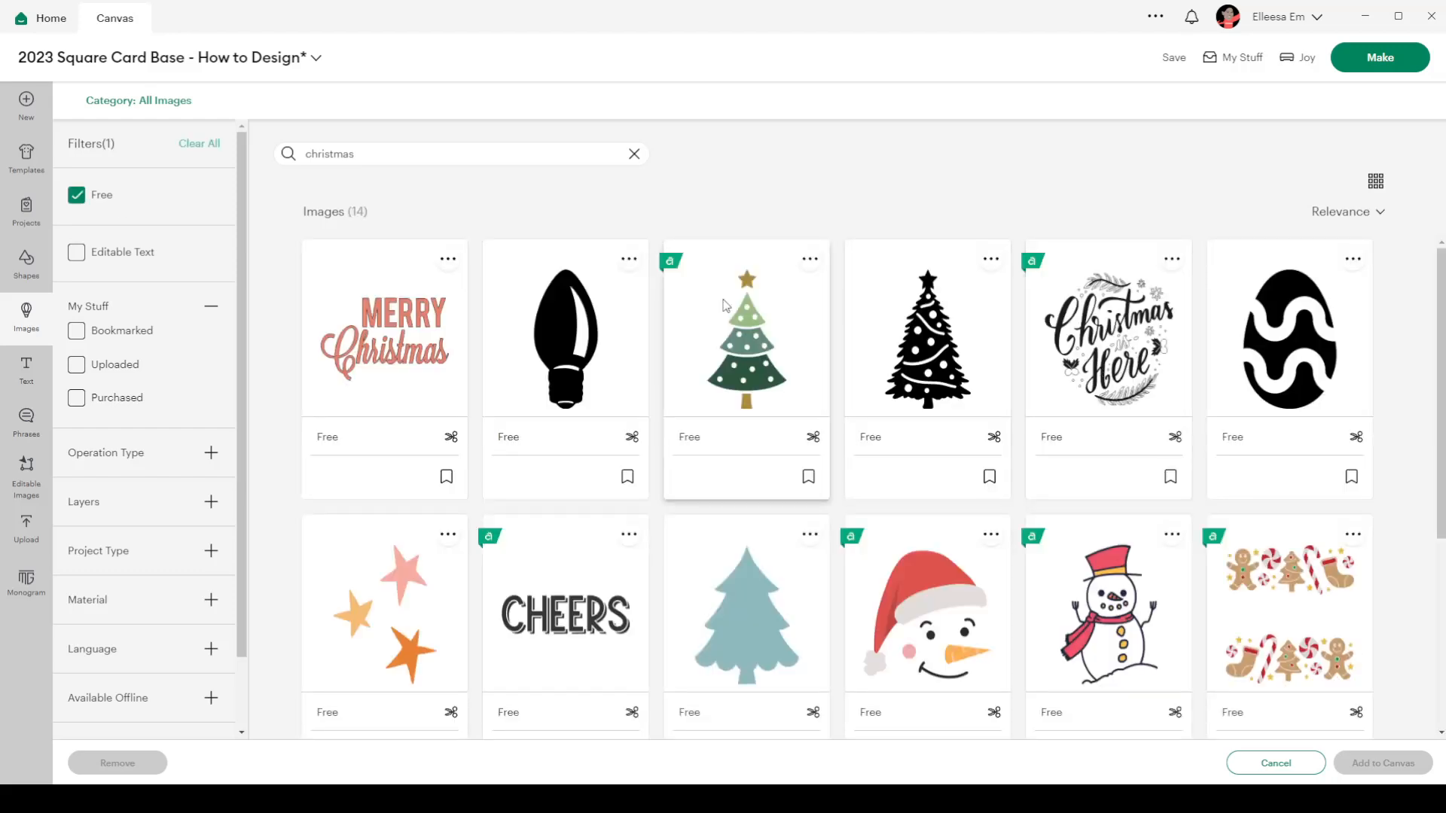
Step: Look through the free Christmas images and select the "Merry Christmas" lettering
{"action": "scroll", "coordinate": [1209, 389], "scroll_direction": "down", "scroll_amount": 4}
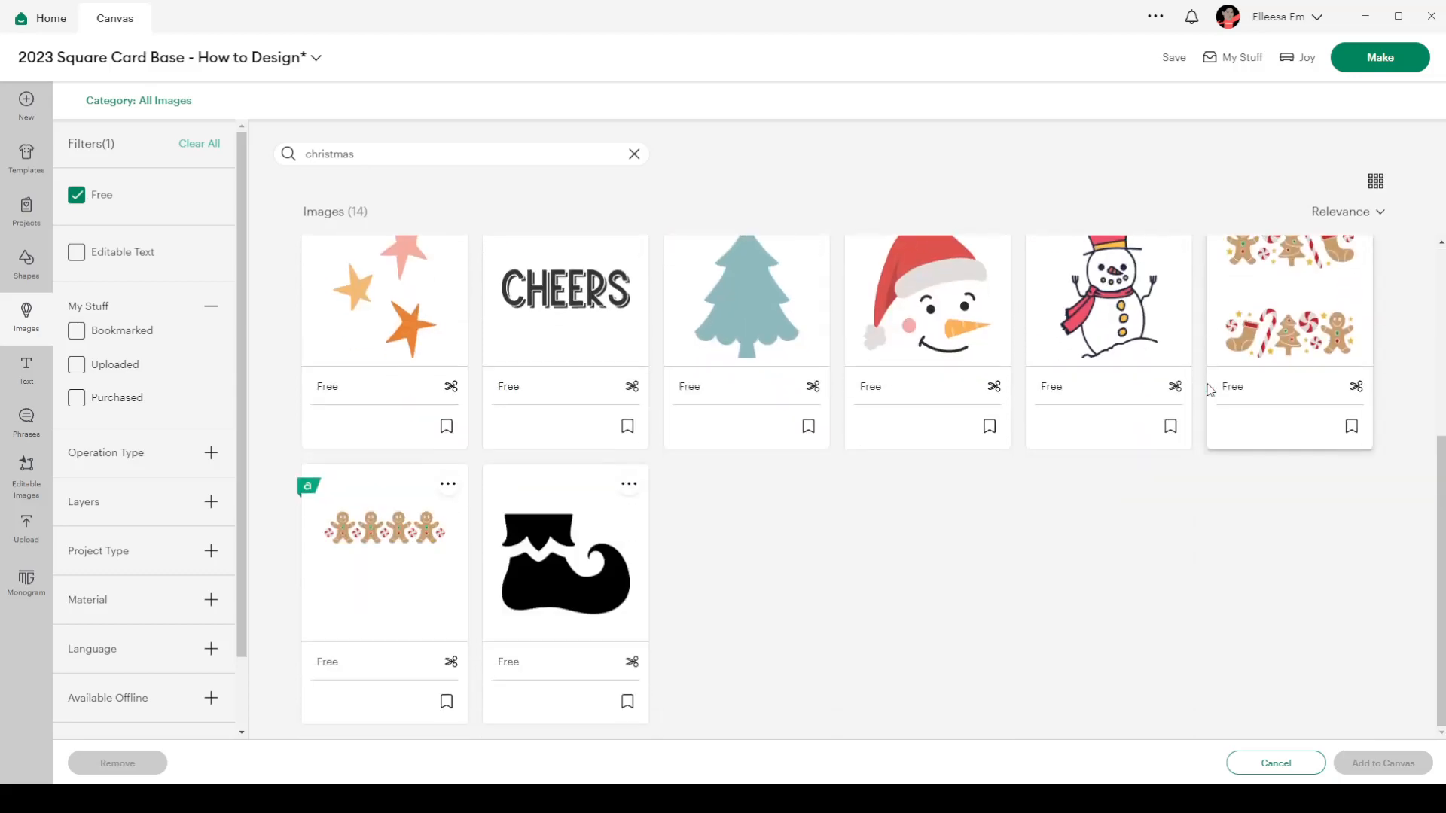
{"action": "scroll", "coordinate": [1209, 389], "scroll_direction": "up", "scroll_amount": 4}
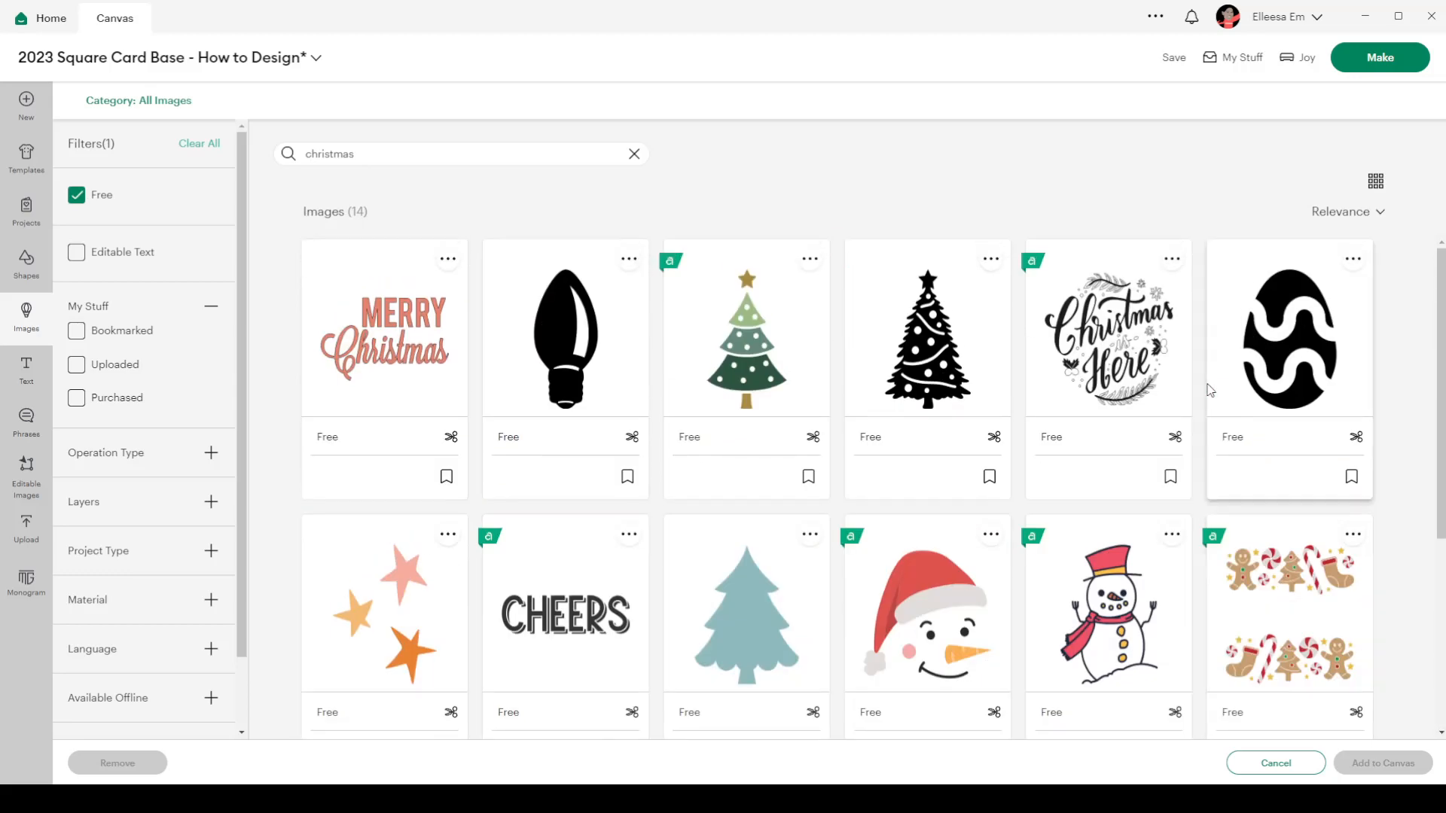
{"action": "scroll", "coordinate": [1209, 389], "scroll_direction": "down", "scroll_amount": 4}
{"action": "scroll", "coordinate": [1209, 390], "scroll_direction": "up", "scroll_amount": 4}
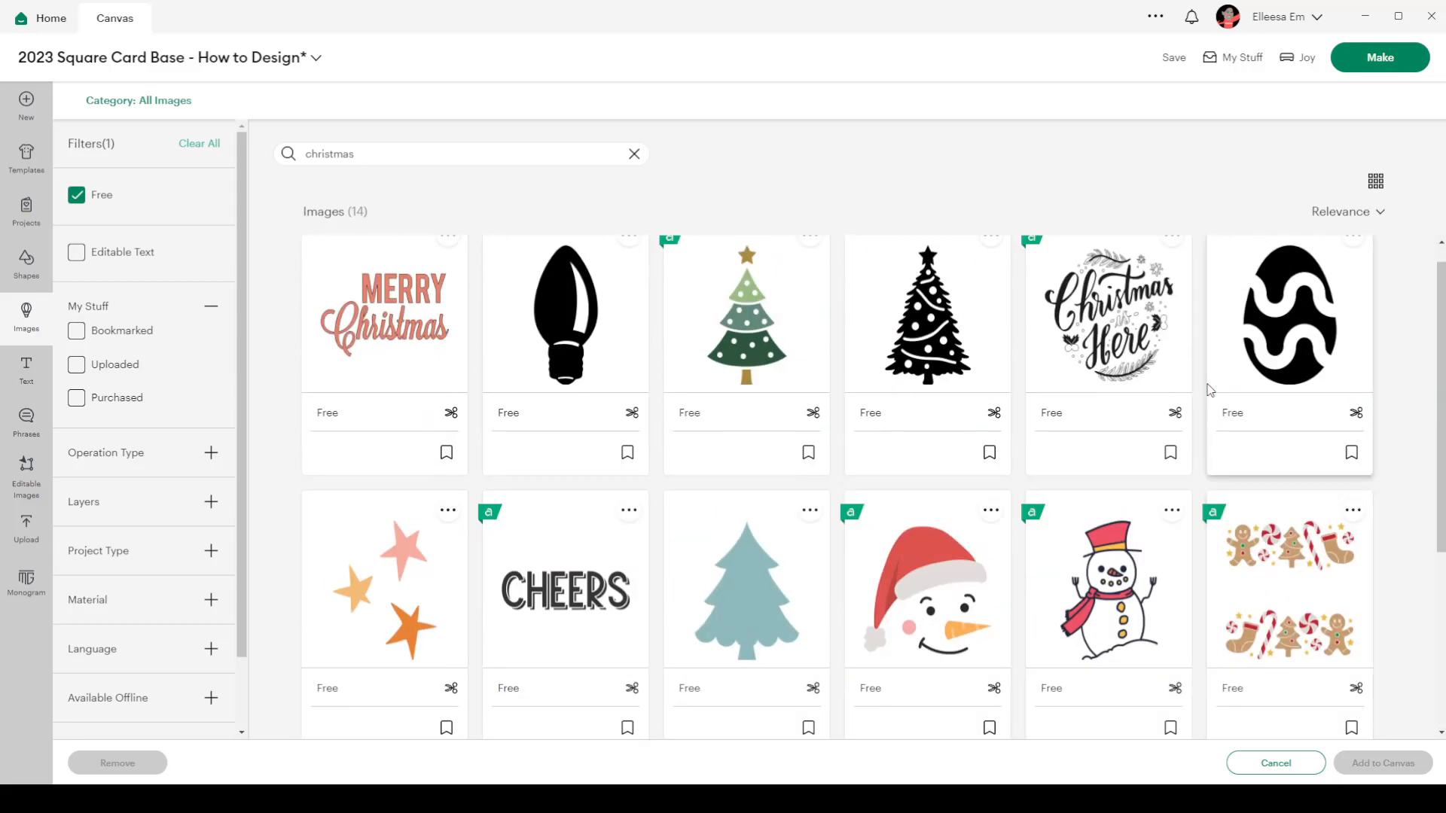
{"action": "scroll", "coordinate": [1210, 390], "scroll_direction": "up", "scroll_amount": 1}
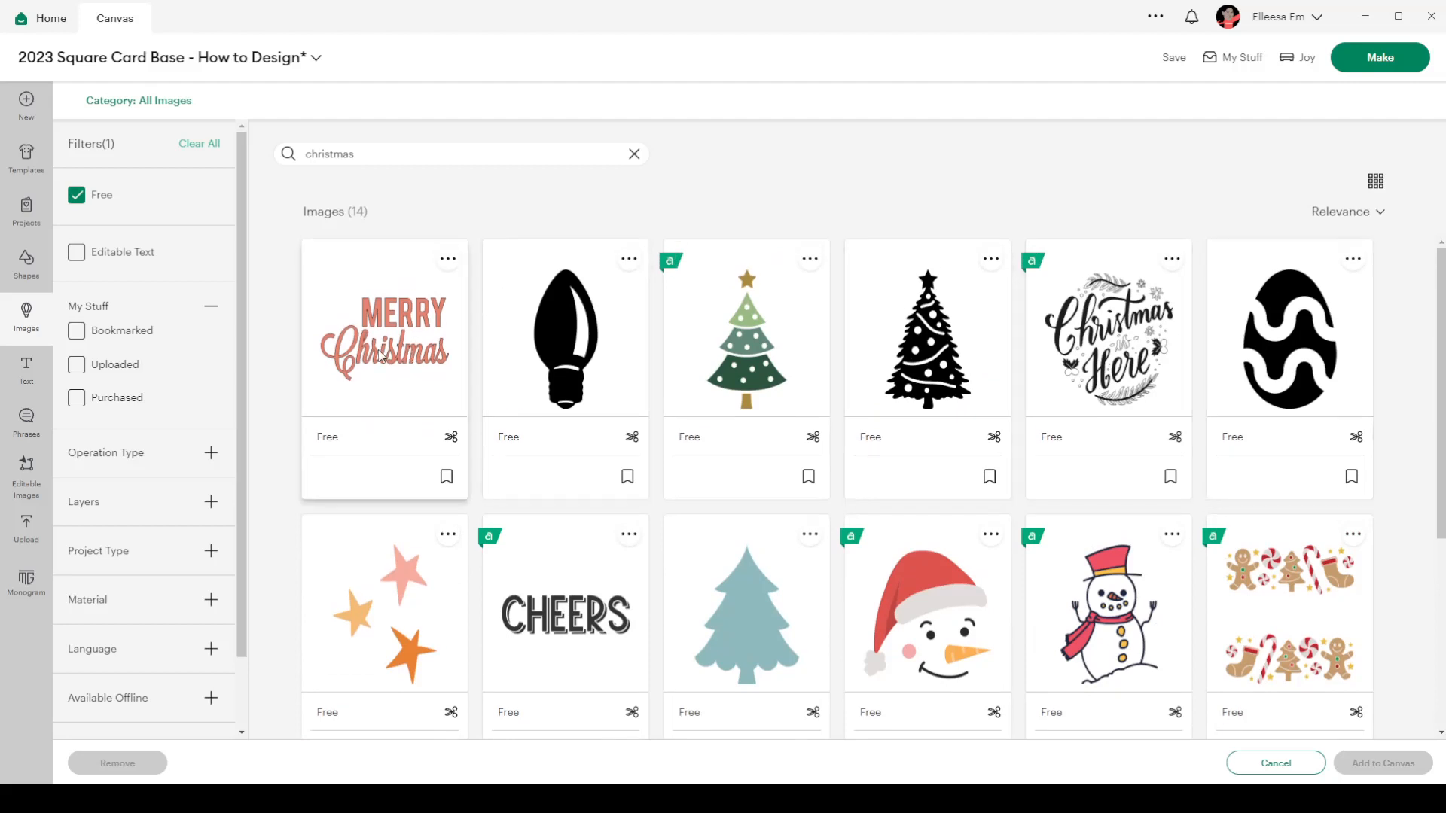
{"action": "left_click", "coordinate": [378, 356]}
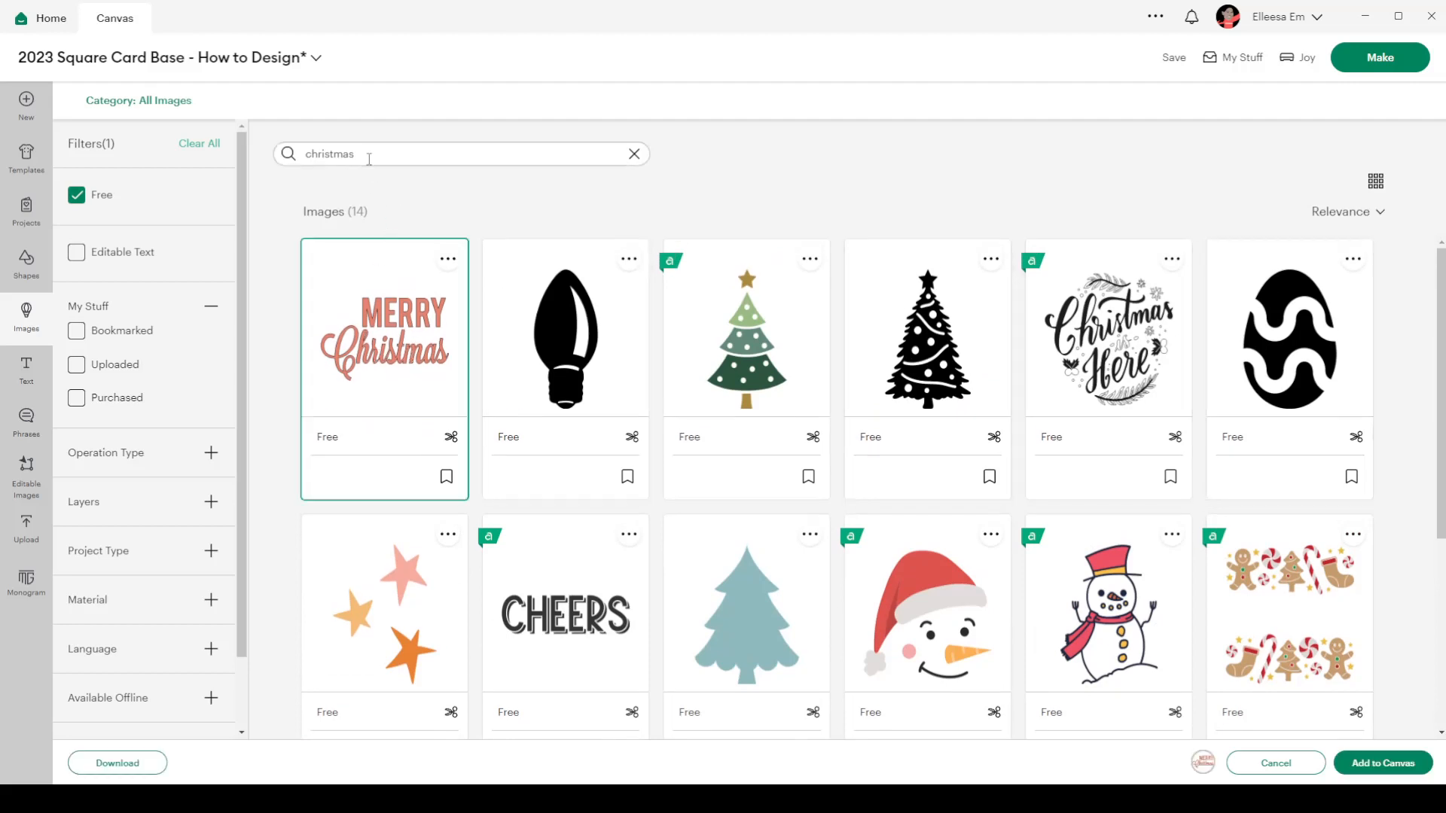
Step: Search the free images for "tree" and look through the available tree designs
{"action": "left_click", "coordinate": [369, 158]}
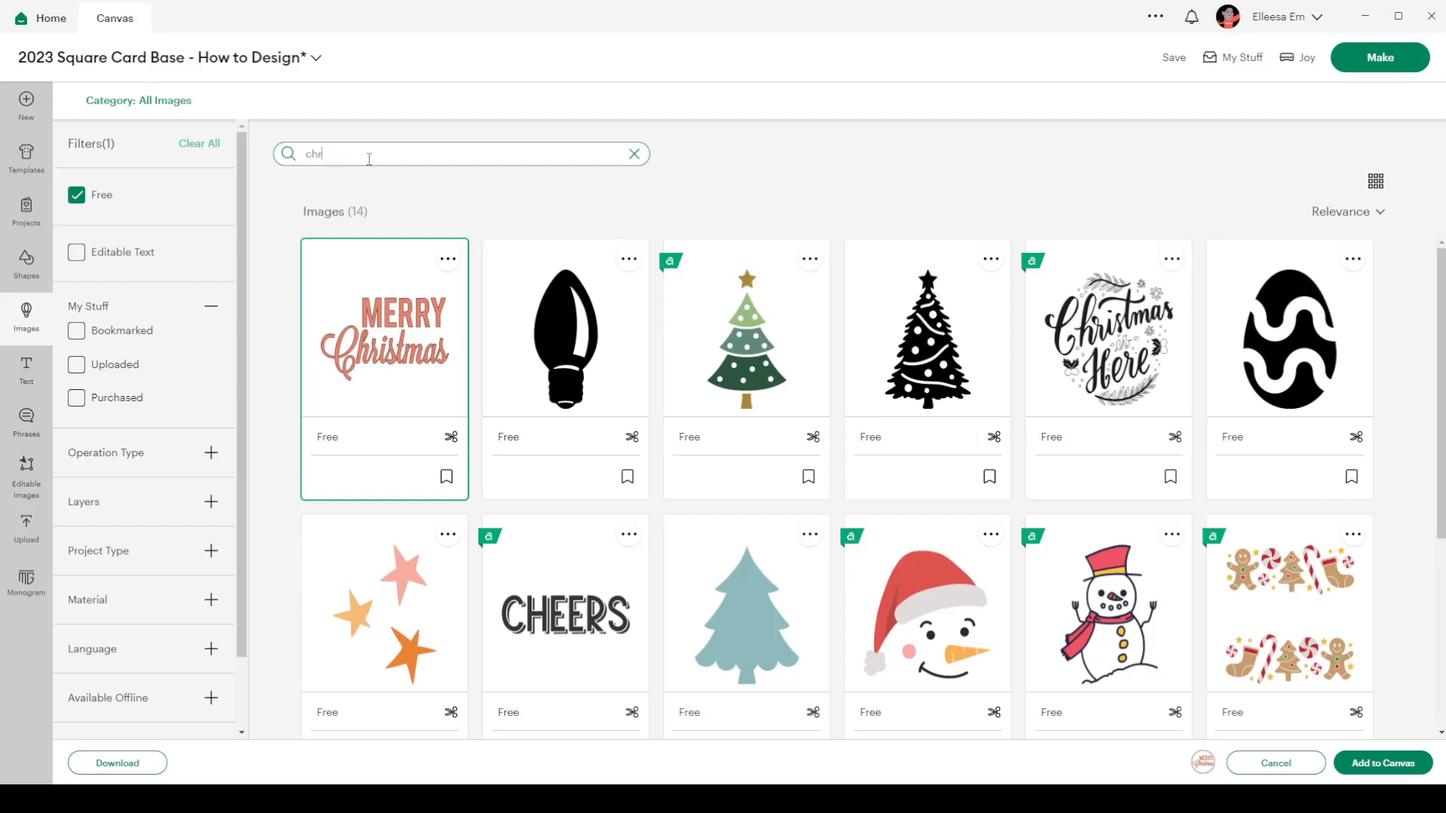
{"action": "key", "text": "BackSpace"}
{"action": "key", "text": "BackSpace"}
{"action": "key", "text": "BackSpace"}
{"action": "type", "text": "t"}
{"action": "key", "text": "Return"}
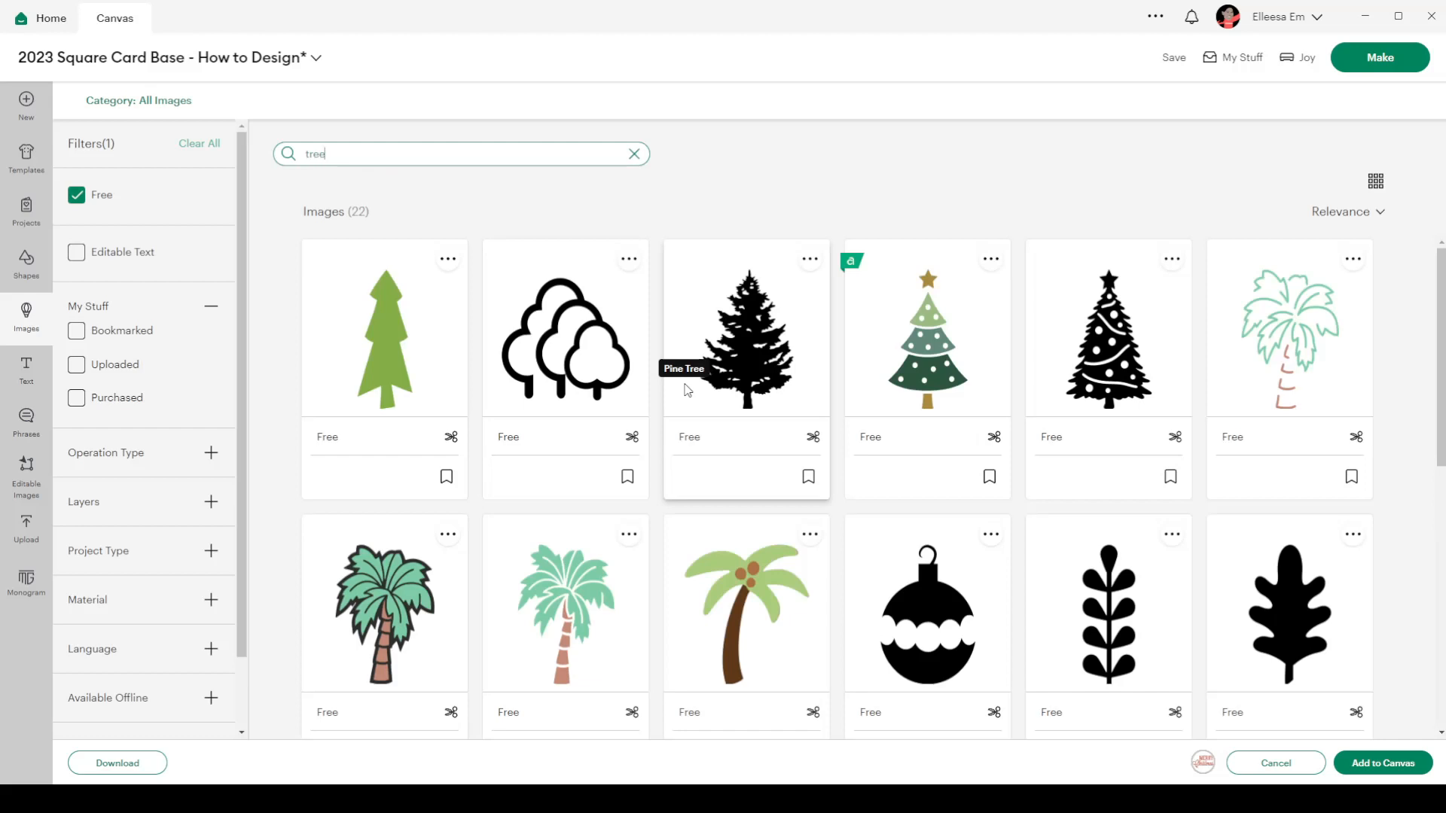
{"action": "scroll", "coordinate": [687, 389], "scroll_direction": "down", "scroll_amount": 7}
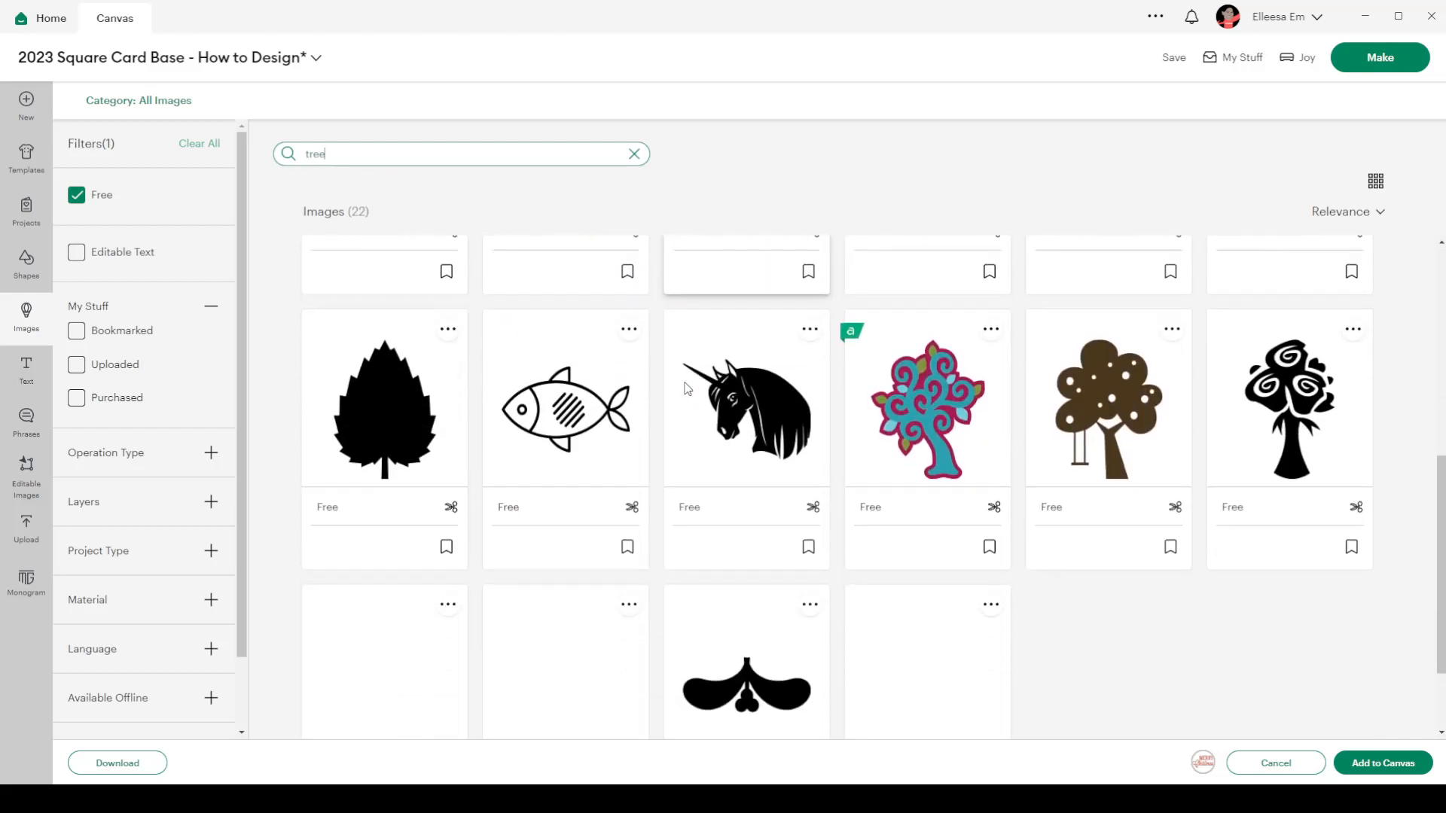
{"action": "scroll", "coordinate": [687, 389], "scroll_direction": "up", "scroll_amount": 7}
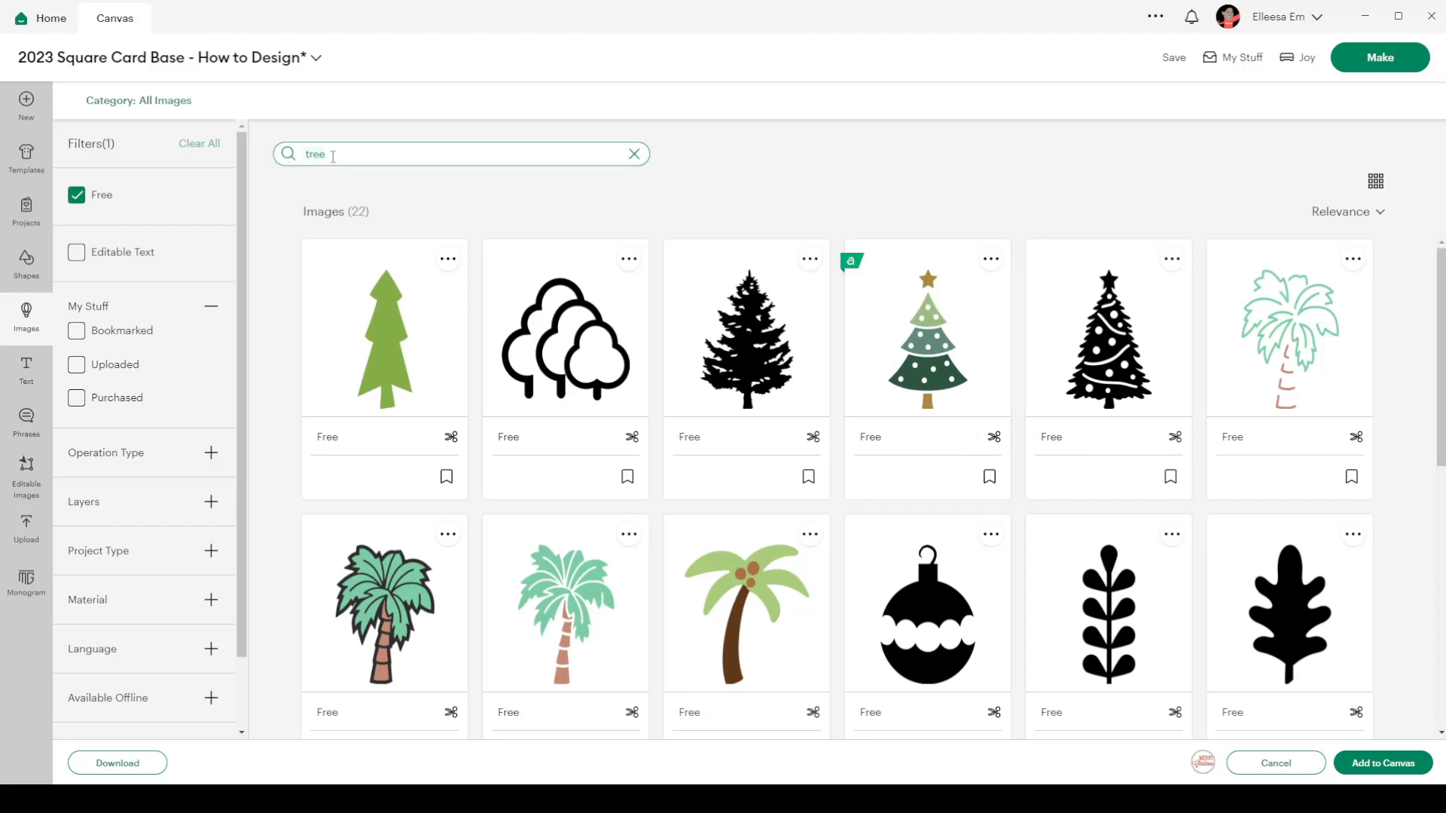
Step: Search the free images for "sun" and also select the arch-framed sun over mountains image
{"action": "key", "text": "BackSpace"}
{"action": "key", "text": "BackSpace"}
{"action": "key", "text": "BackSpace"}
{"action": "type", "text": "sun"}
{"action": "key", "text": "Return"}
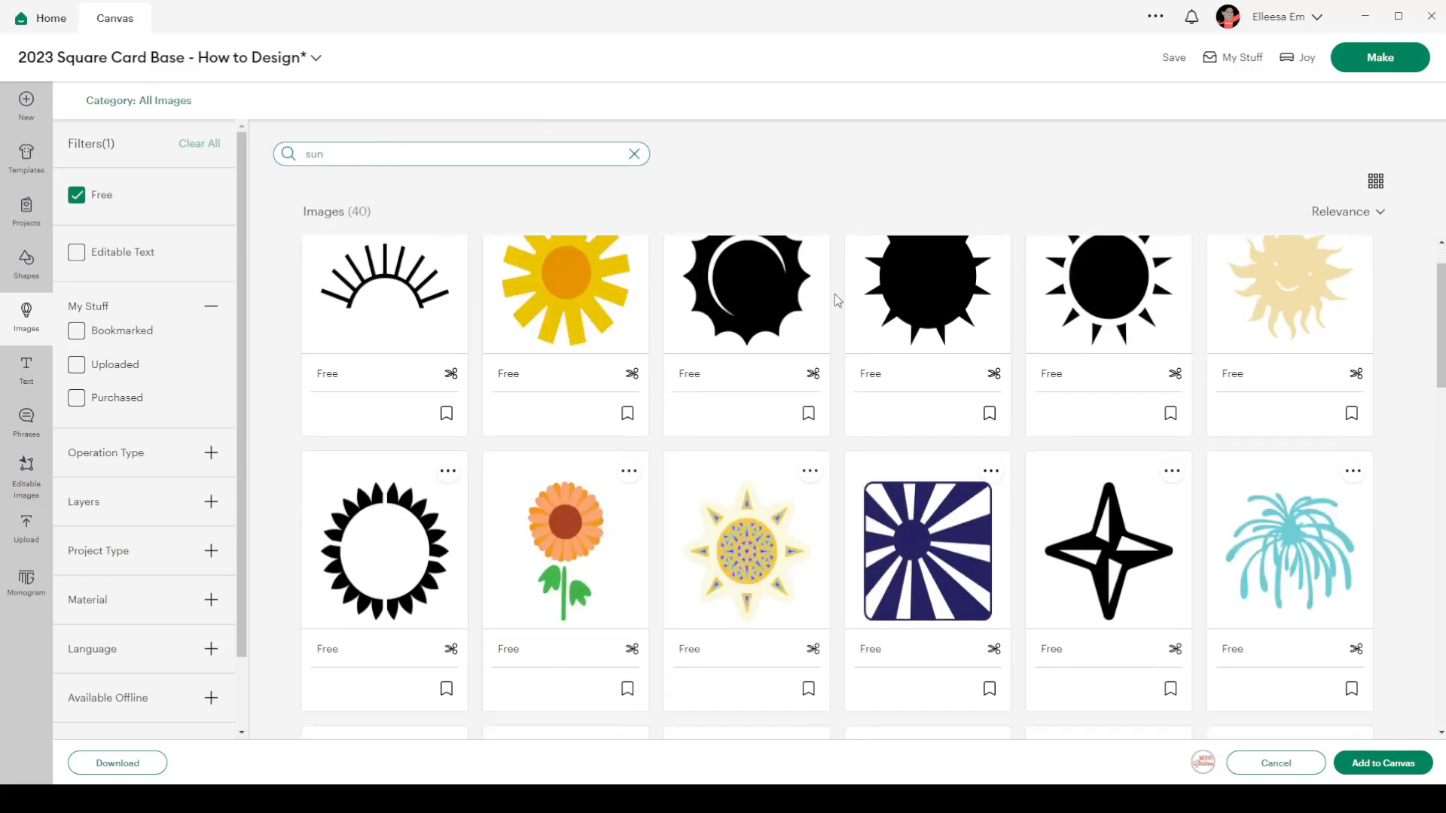
{"action": "scroll", "coordinate": [835, 294], "scroll_direction": "down", "scroll_amount": 7}
{"action": "scroll", "coordinate": [834, 293], "scroll_direction": "down", "scroll_amount": 2}
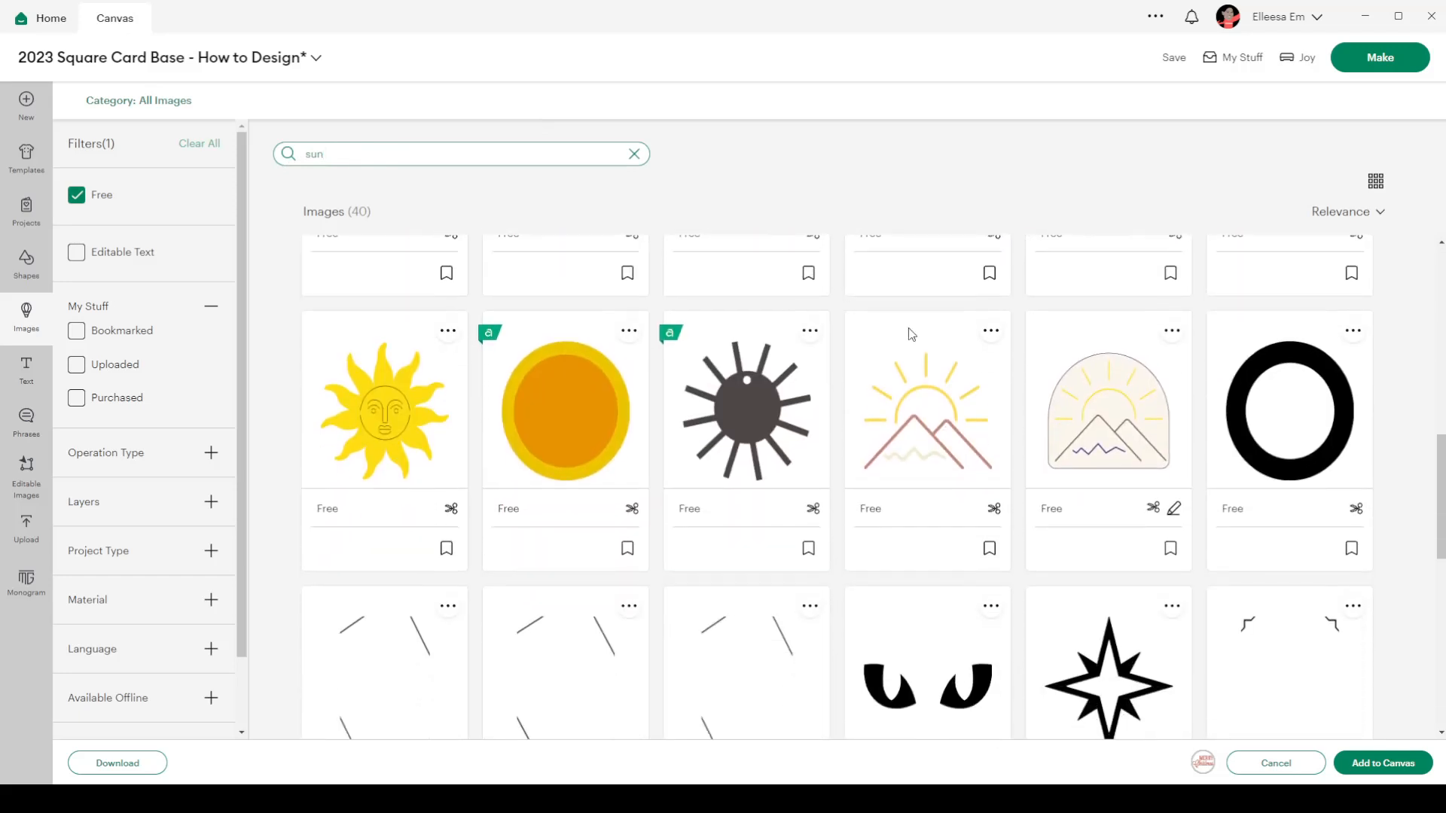
{"action": "left_click", "coordinate": [1096, 418]}
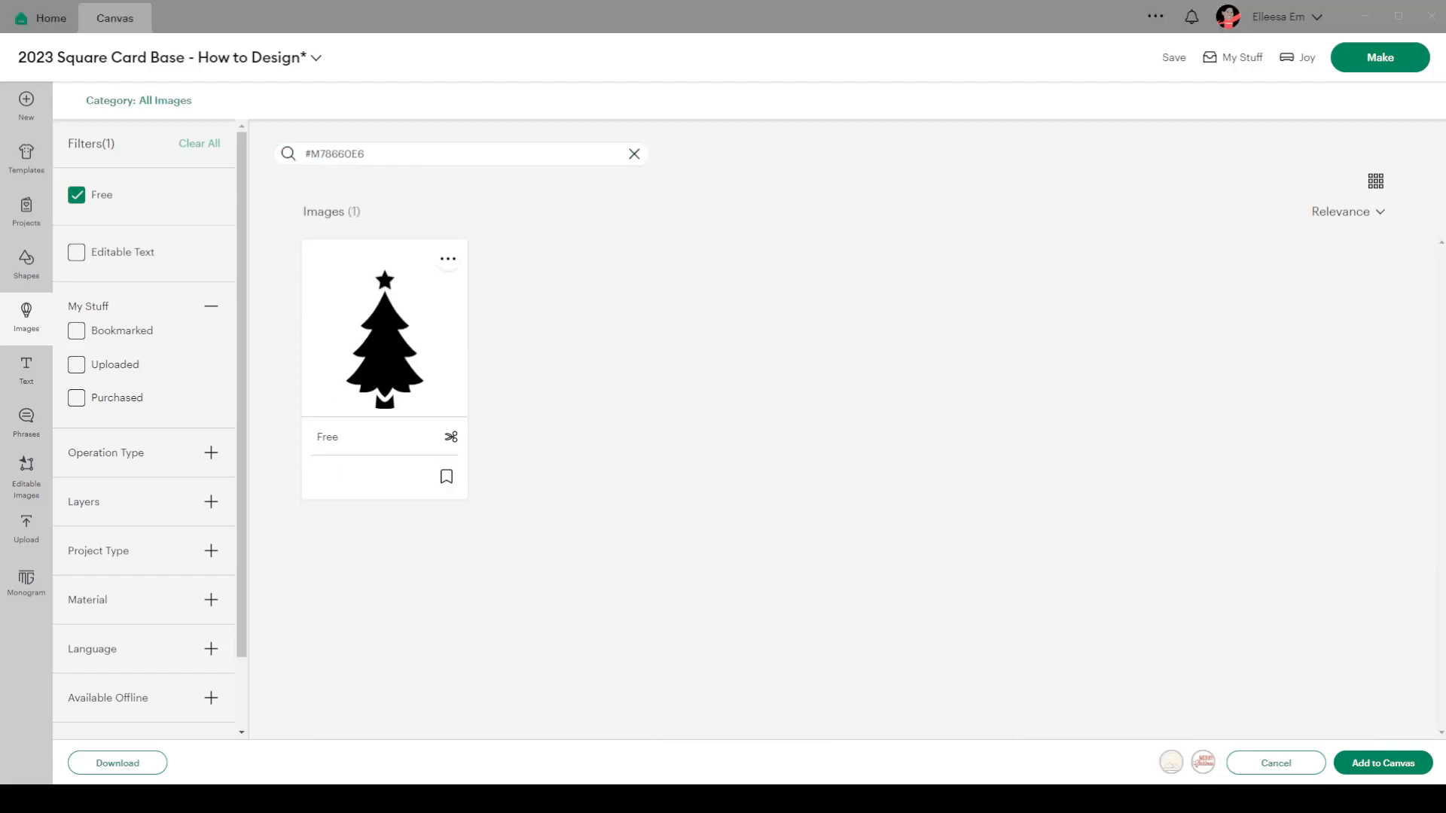
Step: Add the black Christmas tree with a star, image #M78660E6, to the selected images
{"action": "left_click", "coordinate": [396, 384]}
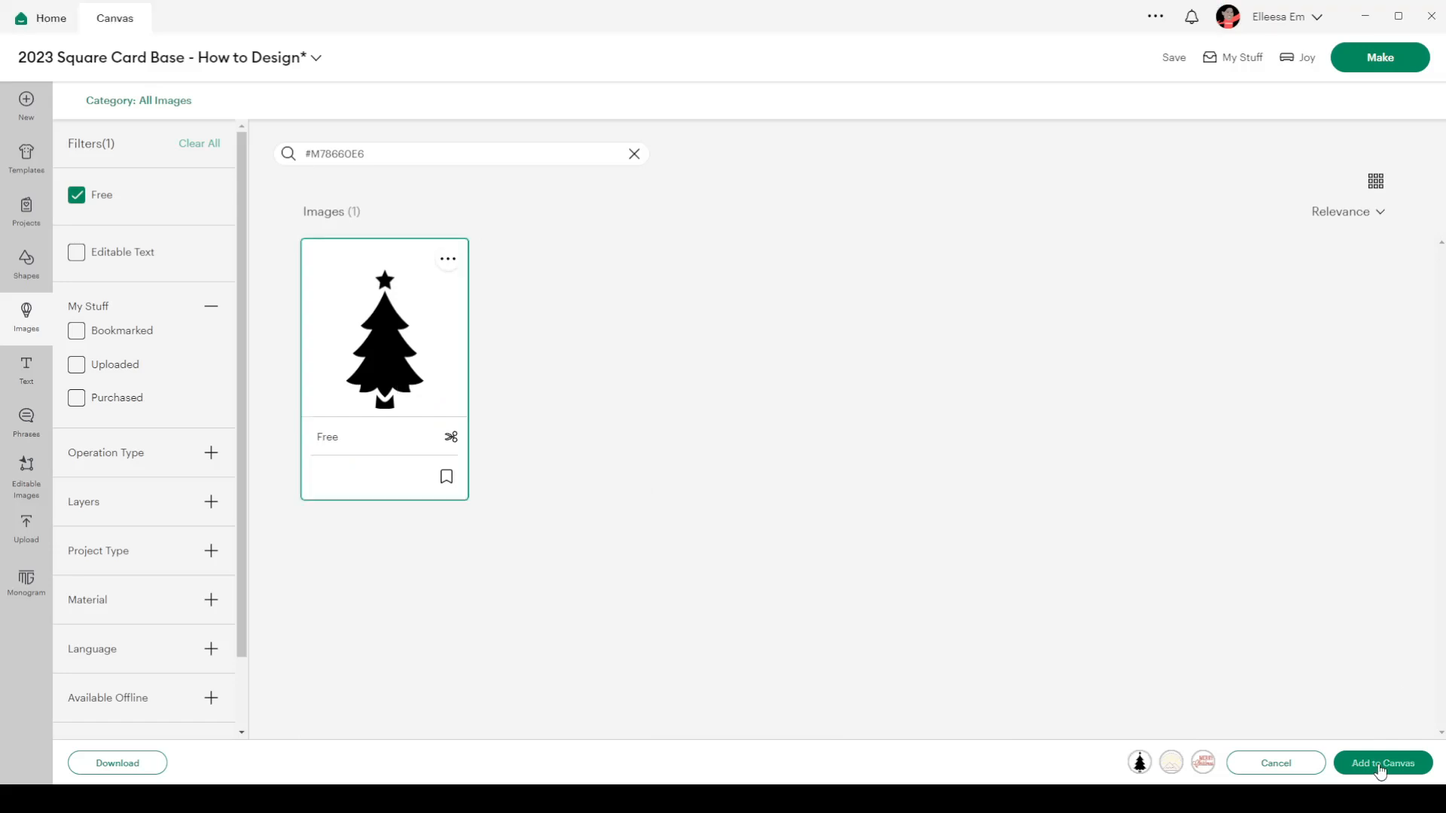
Step: Add the selected images to the canvas, with the tree about 4.96 × 8.18 cm on the right card panel and the other two clear of it
{"action": "left_click", "coordinate": [1377, 764]}
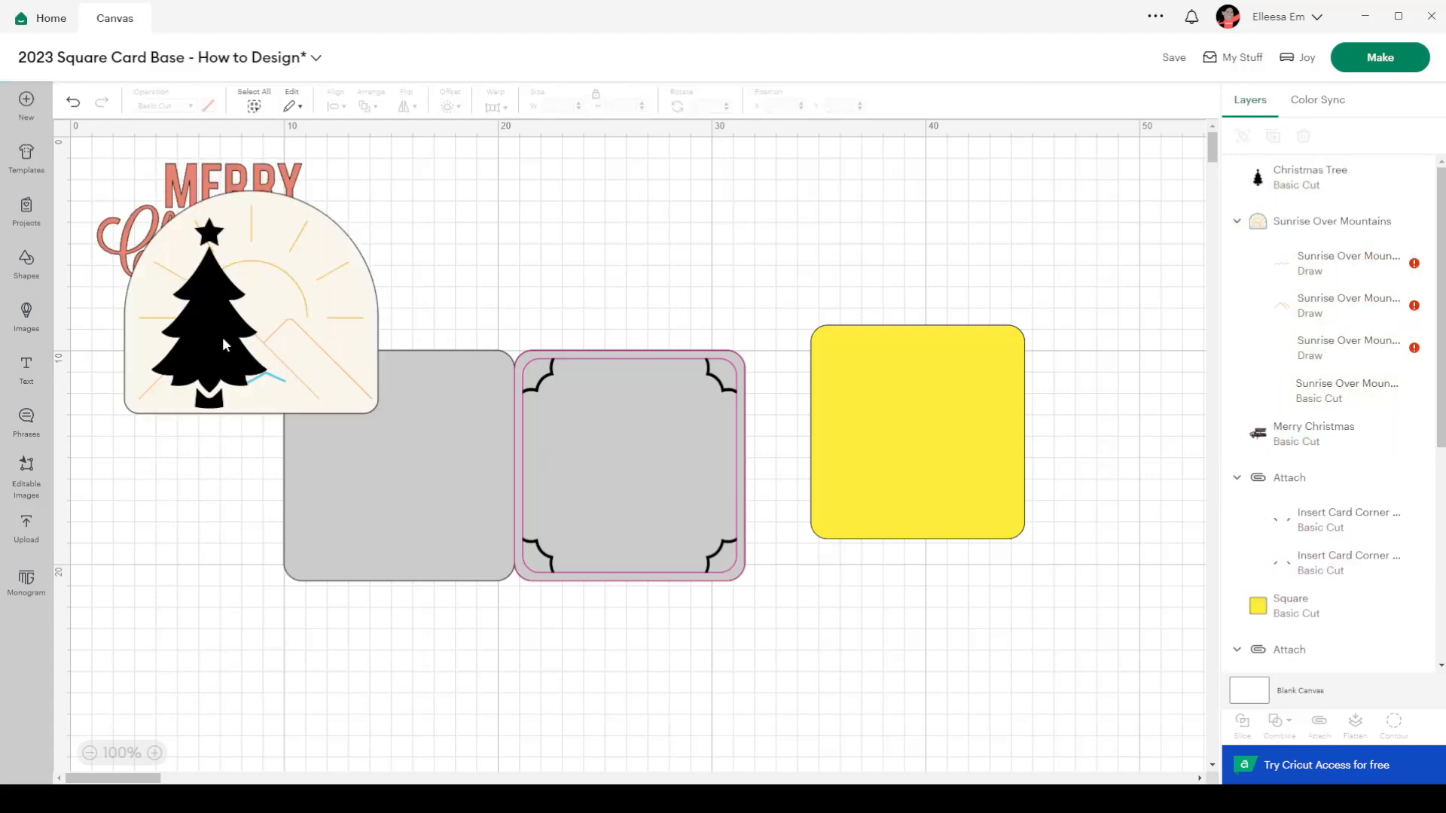
{"action": "left_click", "coordinate": [201, 333]}
{"action": "left_click_drag", "start_coordinate": [198, 333], "coordinate": [572, 479]}
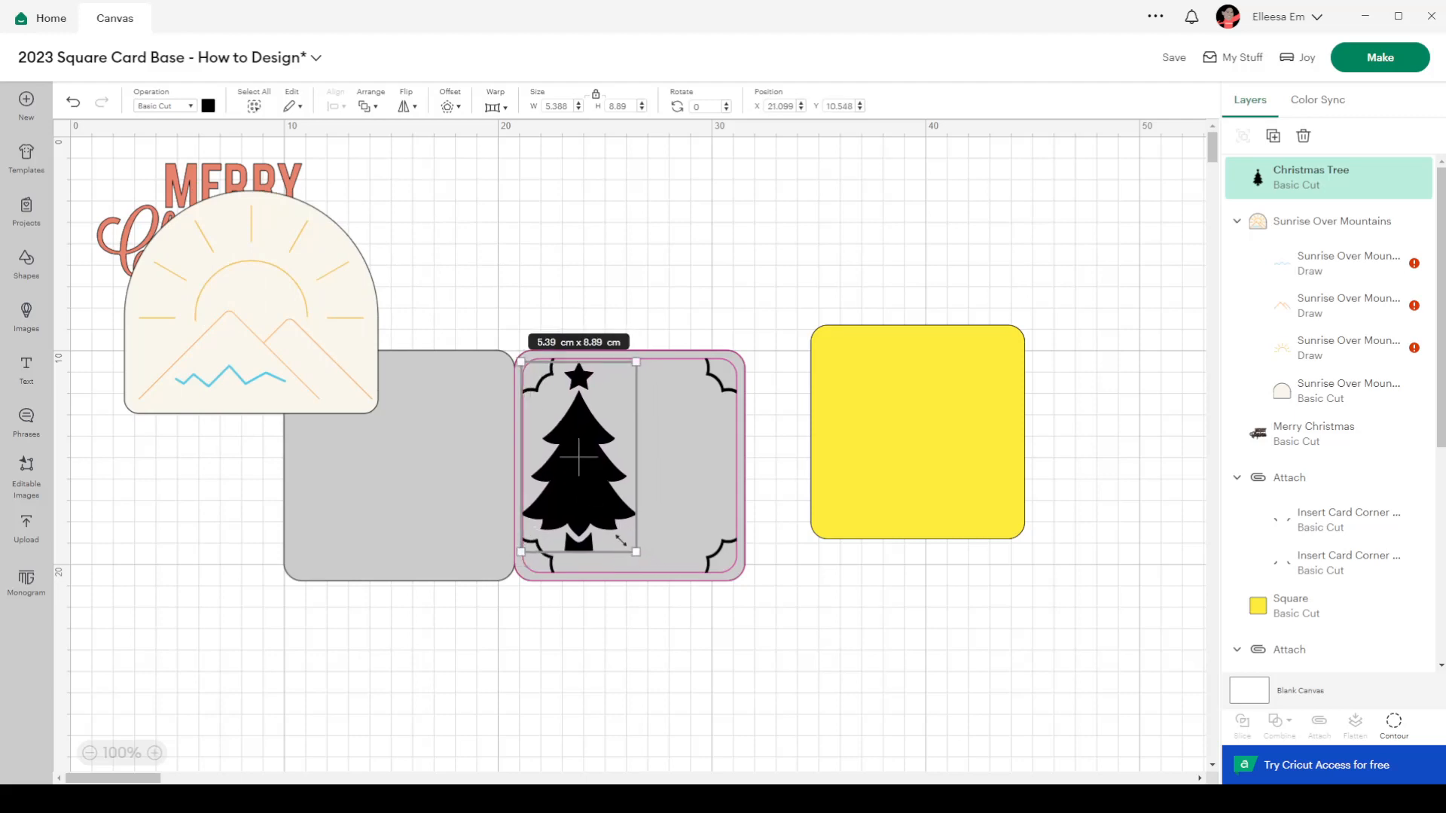
{"action": "left_click_drag", "start_coordinate": [621, 540], "coordinate": [609, 532]}
{"action": "left_click_drag", "start_coordinate": [562, 455], "coordinate": [566, 472]}
{"action": "left_click_drag", "start_coordinate": [218, 298], "coordinate": [512, 266]}
{"action": "left_click_drag", "start_coordinate": [202, 228], "coordinate": [818, 669]}
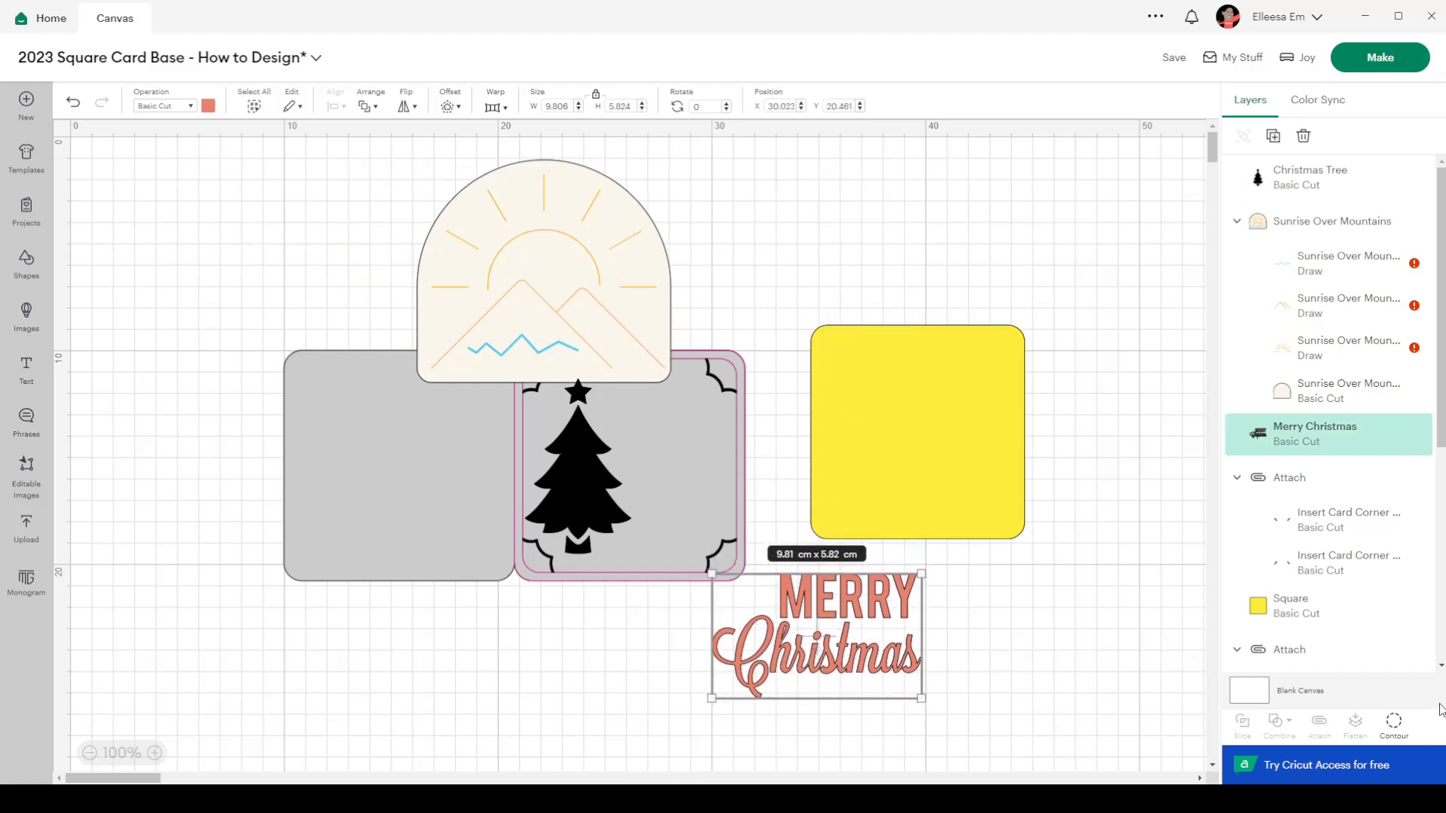
Step: Use Contour on the "Merry Christmas" lettering to hide the inner cut-outs in the C, h and a of "Christmas"
{"action": "left_click", "coordinate": [1394, 723]}
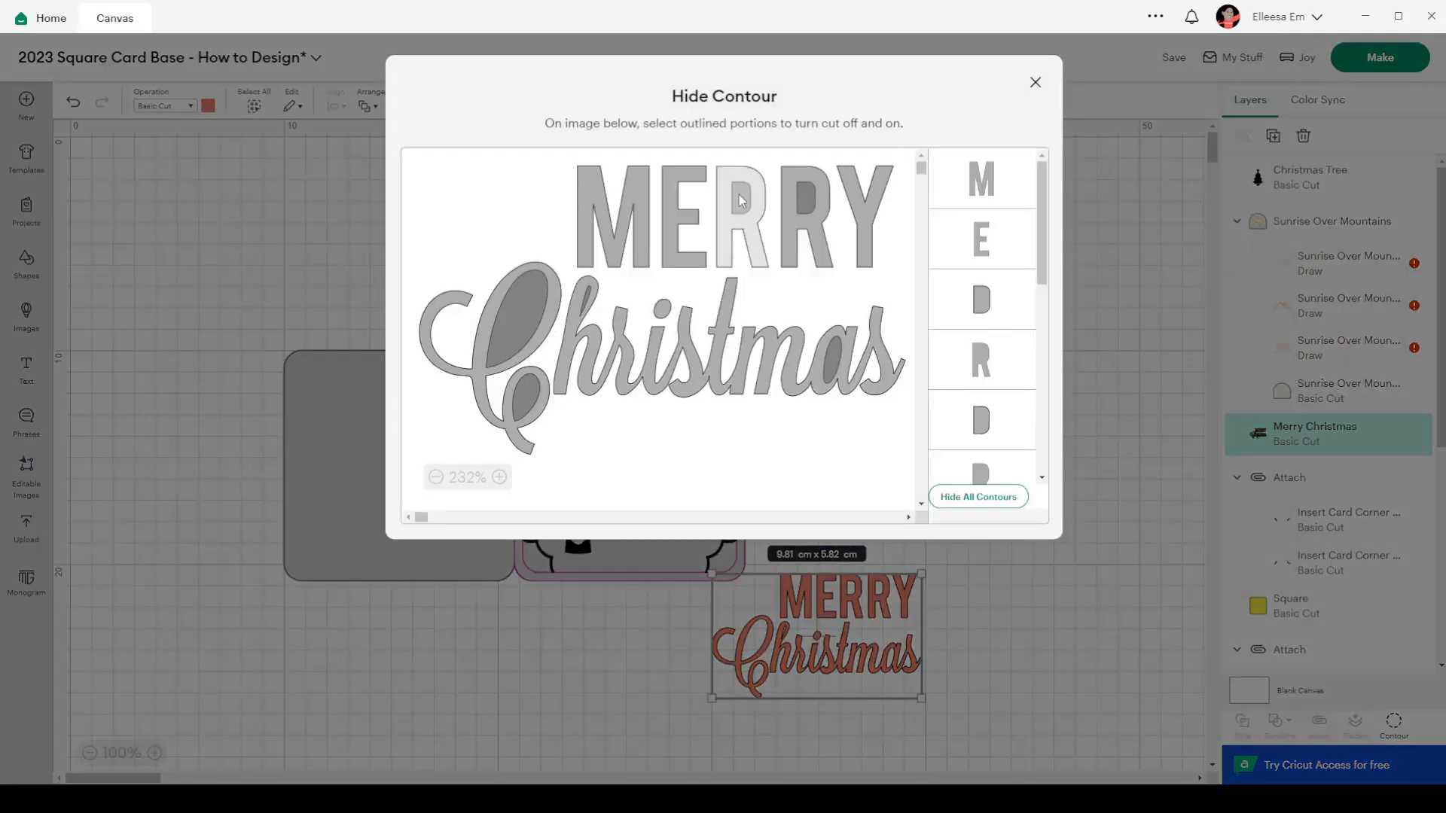
{"action": "left_click", "coordinate": [741, 199]}
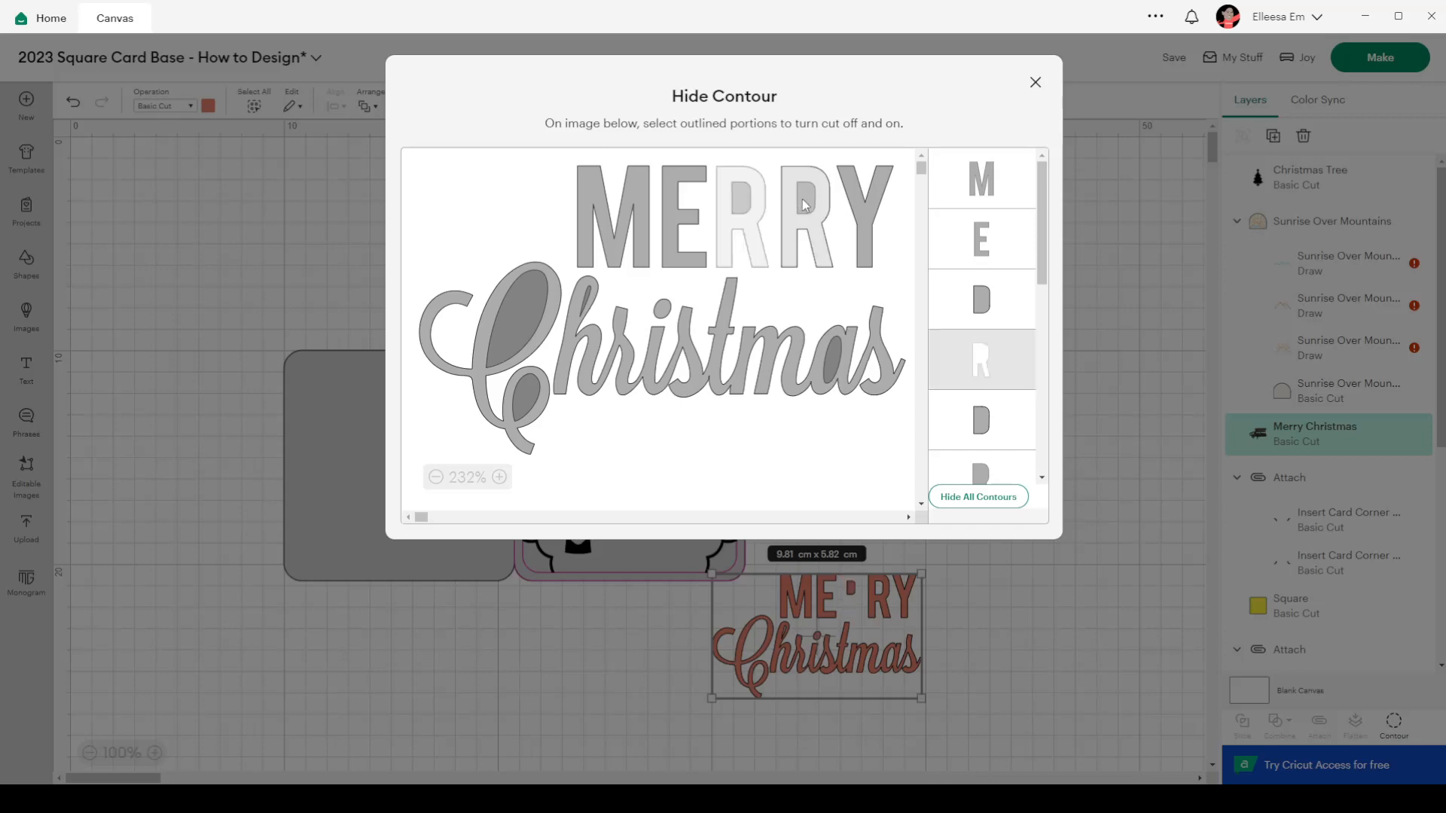
{"action": "left_click", "coordinate": [1007, 367]}
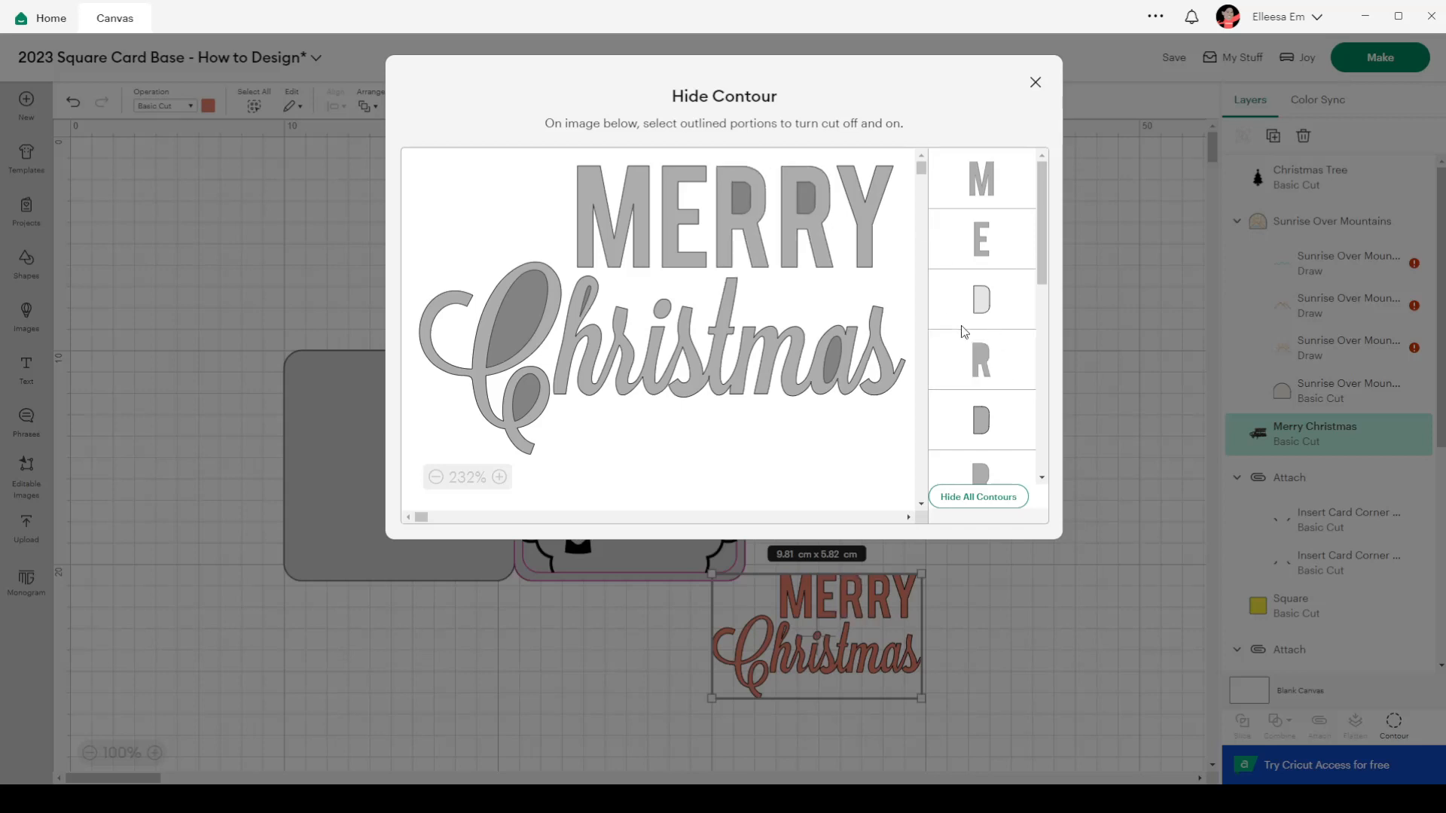
{"action": "scroll", "coordinate": [972, 316], "scroll_direction": "down", "scroll_amount": 5}
{"action": "left_click", "coordinate": [972, 298]}
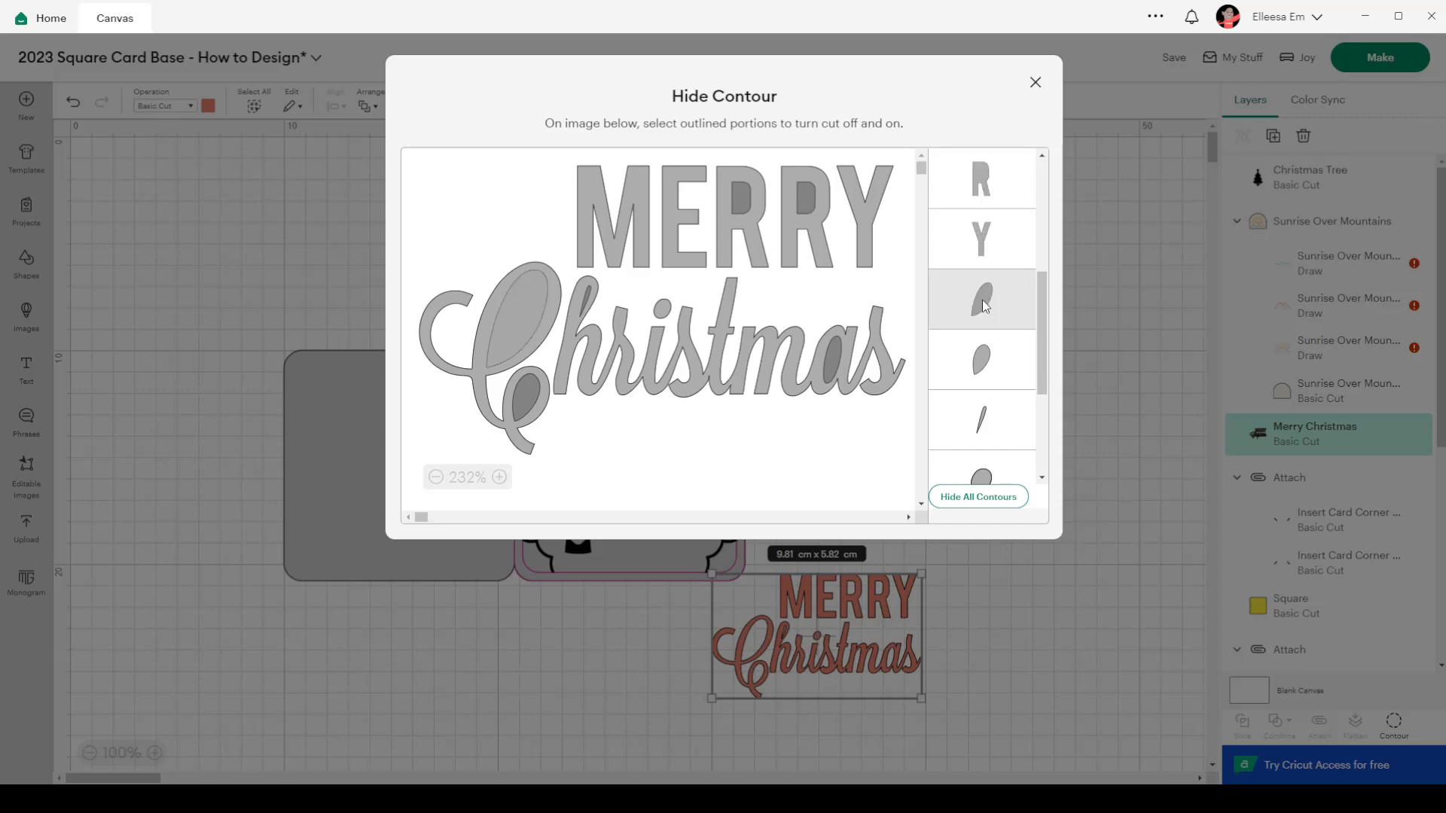
{"action": "left_click", "coordinate": [988, 373]}
{"action": "left_click", "coordinate": [991, 436]}
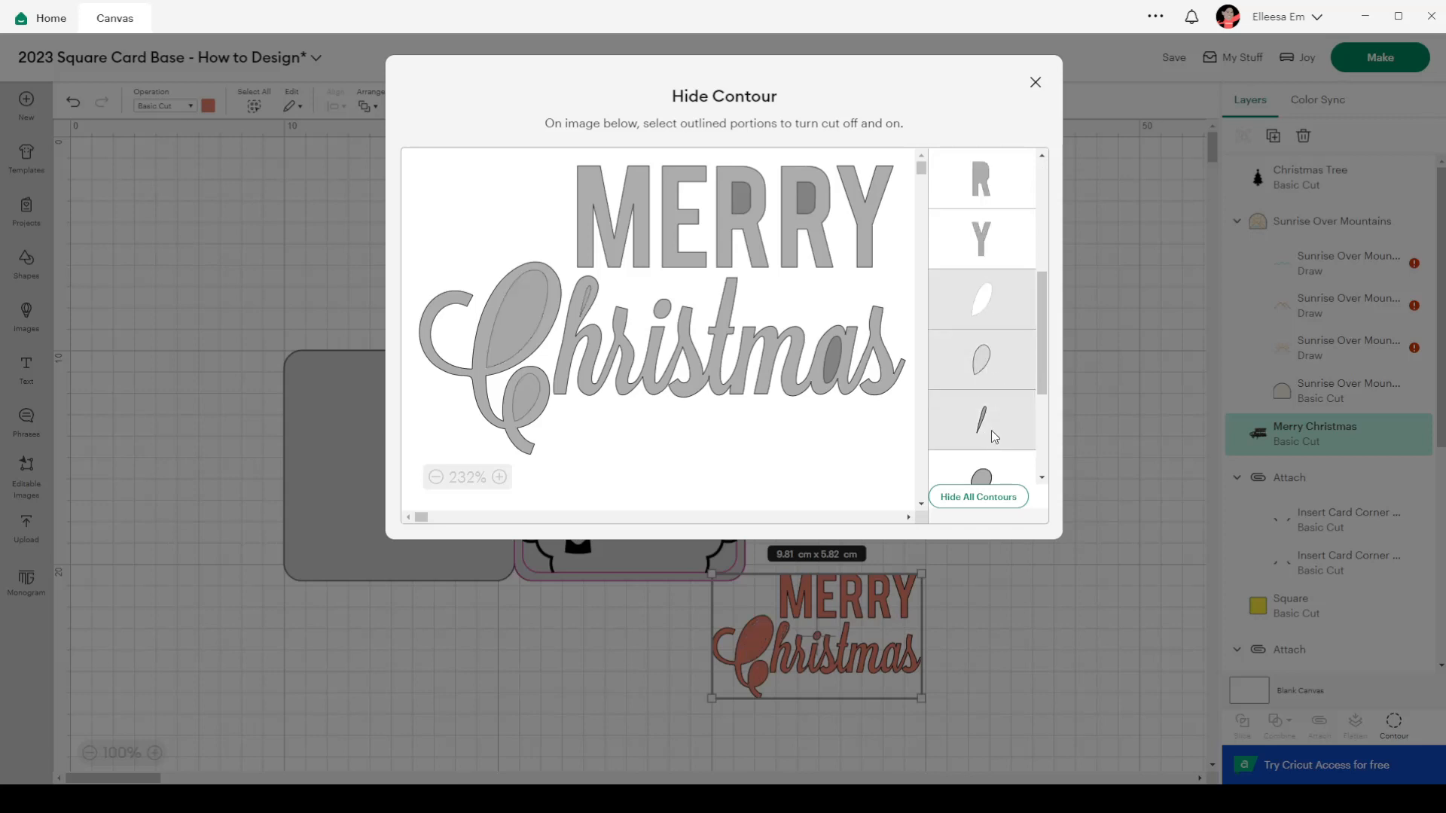
{"action": "scroll", "coordinate": [992, 429], "scroll_direction": "down", "scroll_amount": 3}
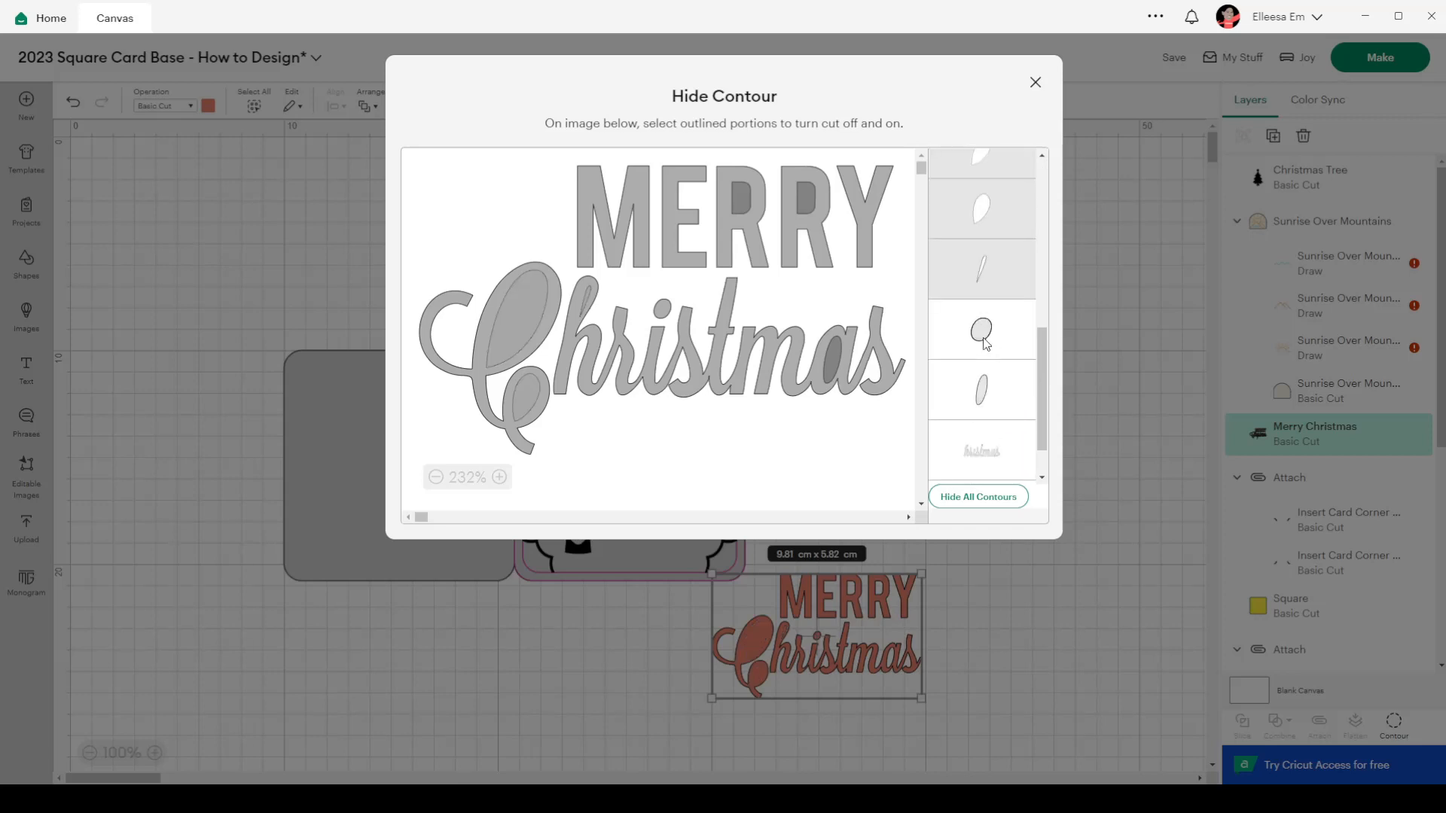
{"action": "left_click", "coordinate": [983, 331]}
{"action": "left_click", "coordinate": [982, 332]}
{"action": "left_click", "coordinate": [985, 393]}
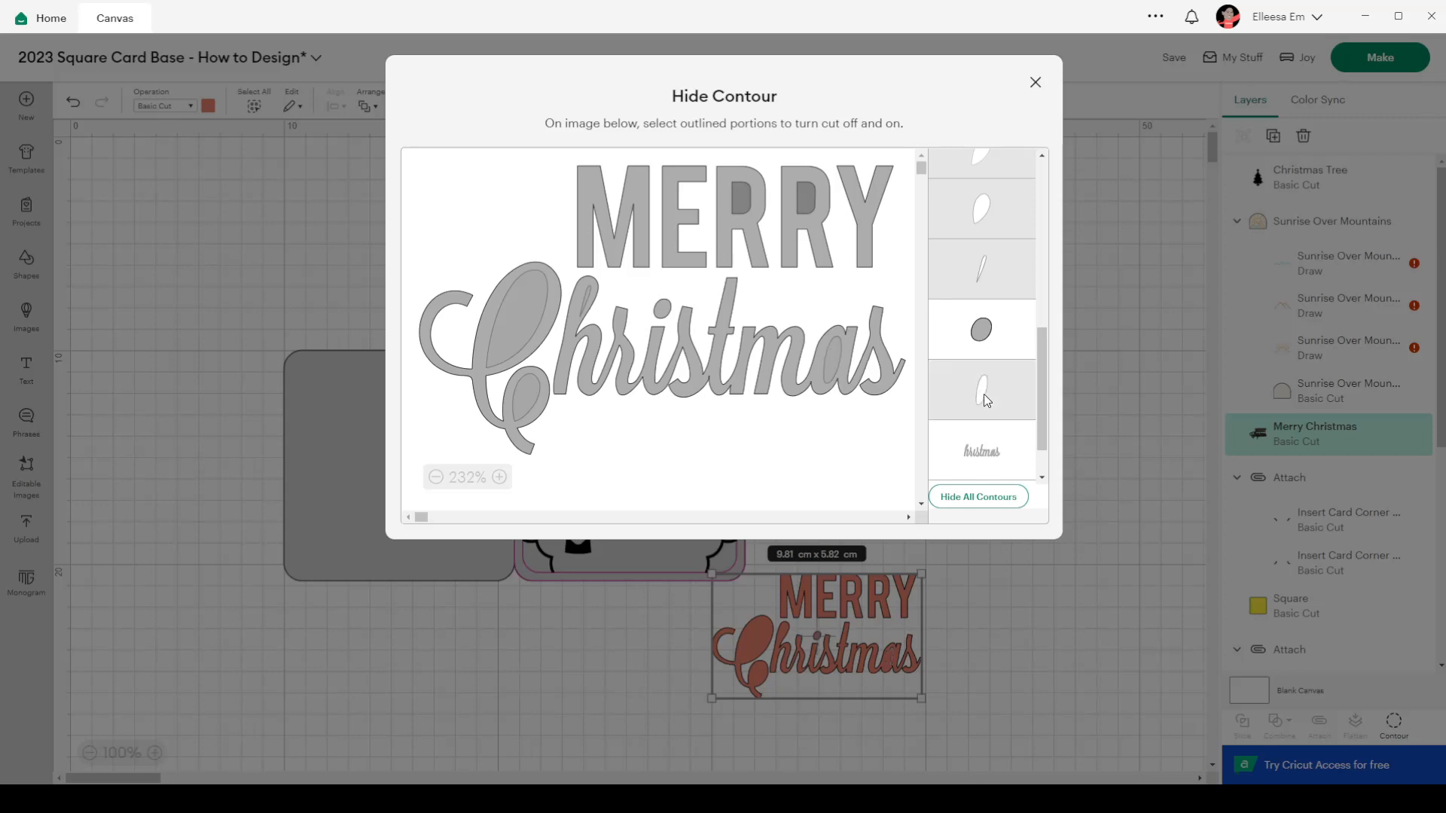
{"action": "scroll", "coordinate": [984, 394], "scroll_direction": "down", "scroll_amount": 1}
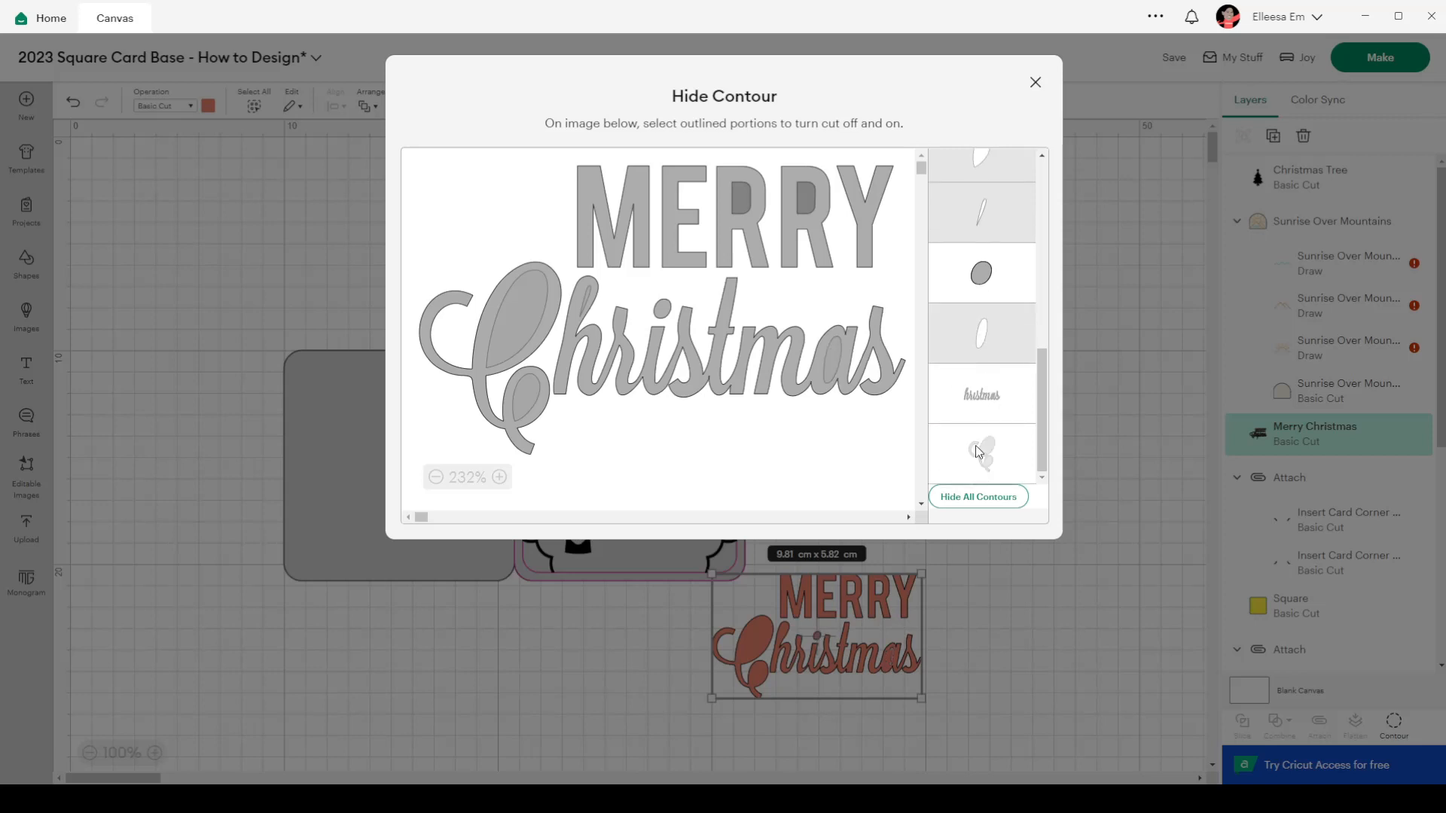
{"action": "scroll", "coordinate": [977, 445], "scroll_direction": "up", "scroll_amount": 10}
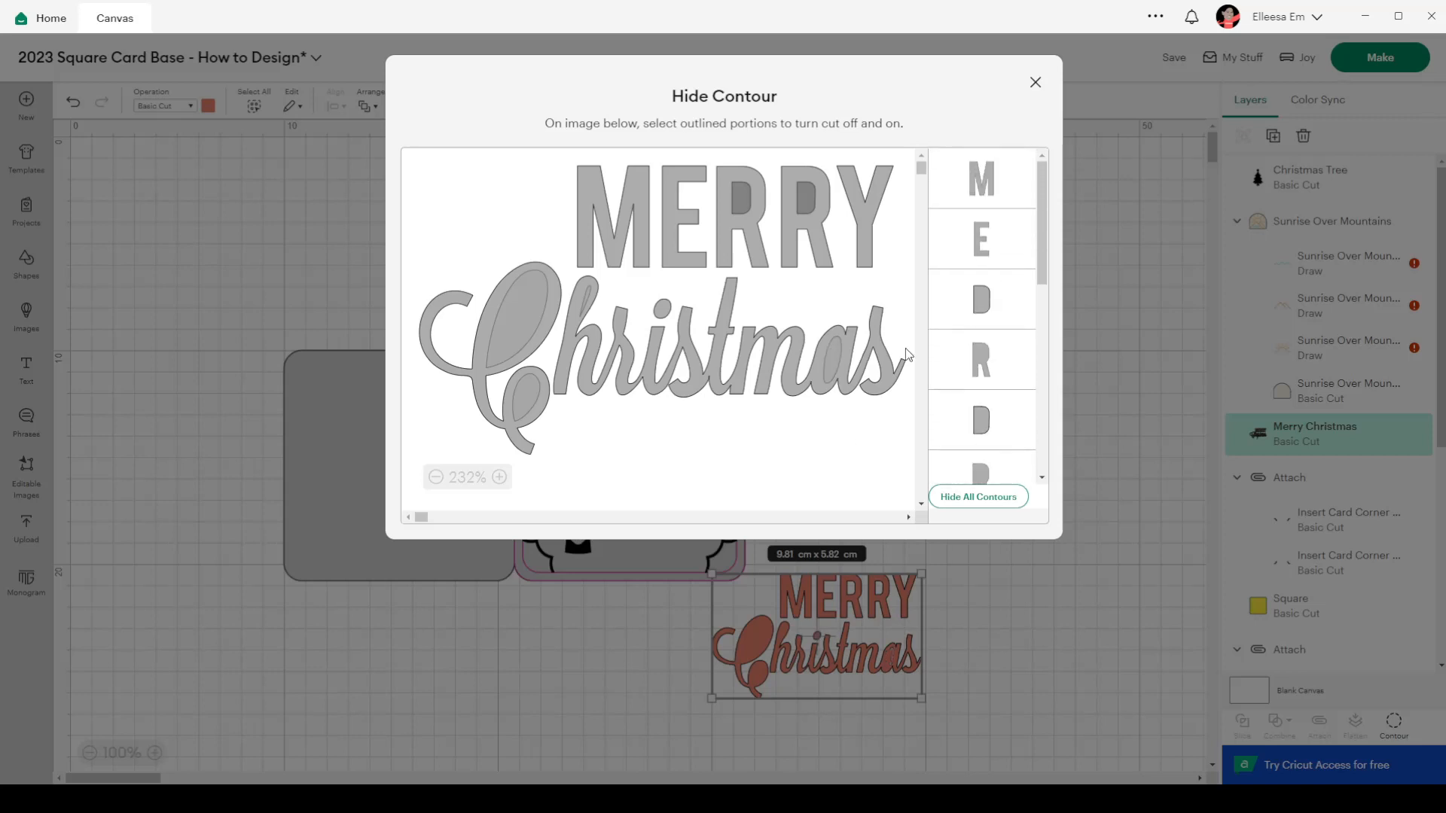
{"action": "left_click", "coordinate": [1037, 83]}
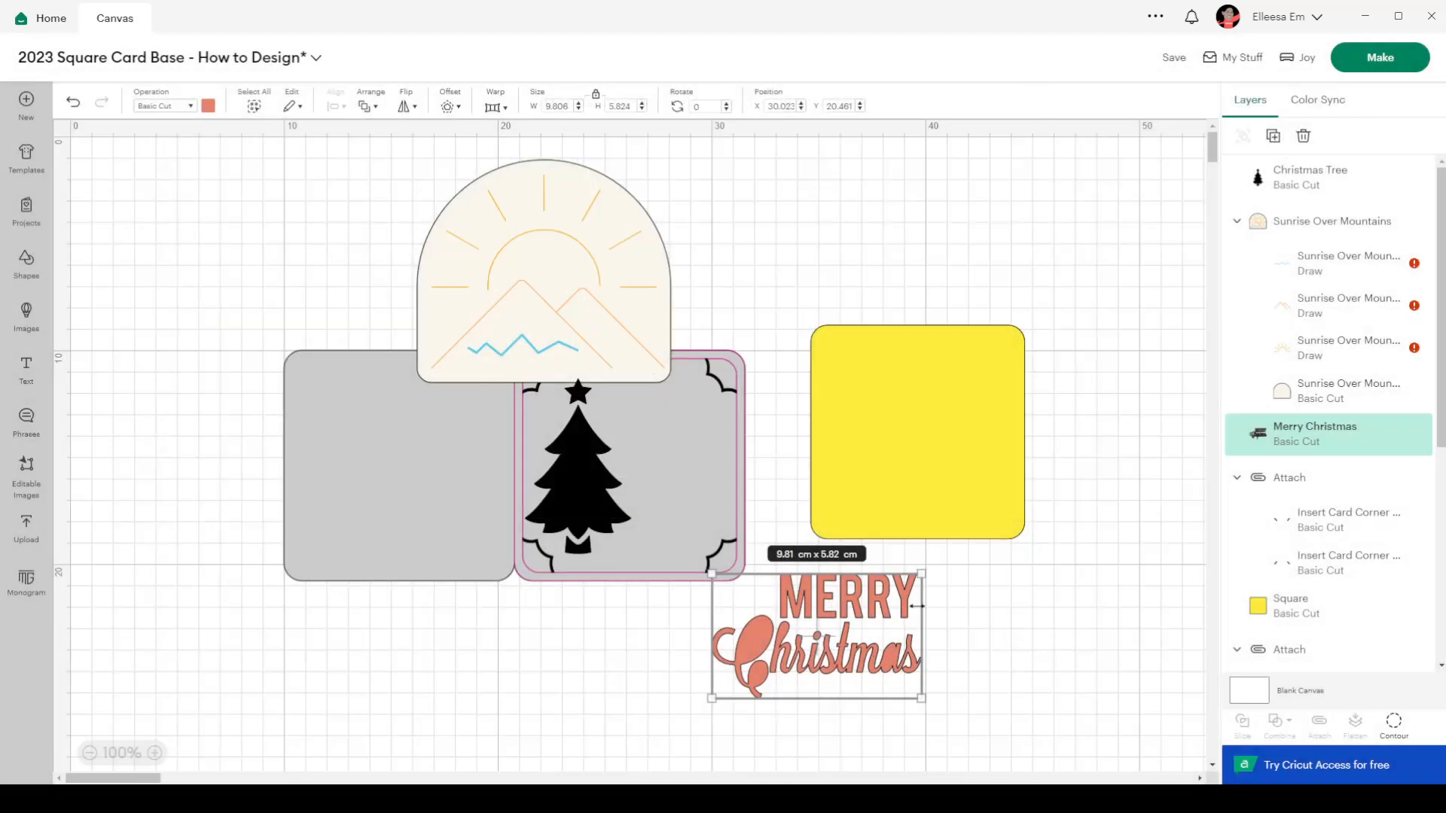
Step: Fit the lettering, about 5.35 × 3.18 cm, at the right card panel's lower right and shrink the tree to about 4.55 × 7.51 cm
{"action": "left_click_drag", "start_coordinate": [920, 570], "coordinate": [728, 488]}
{"action": "left_click", "coordinate": [583, 513]}
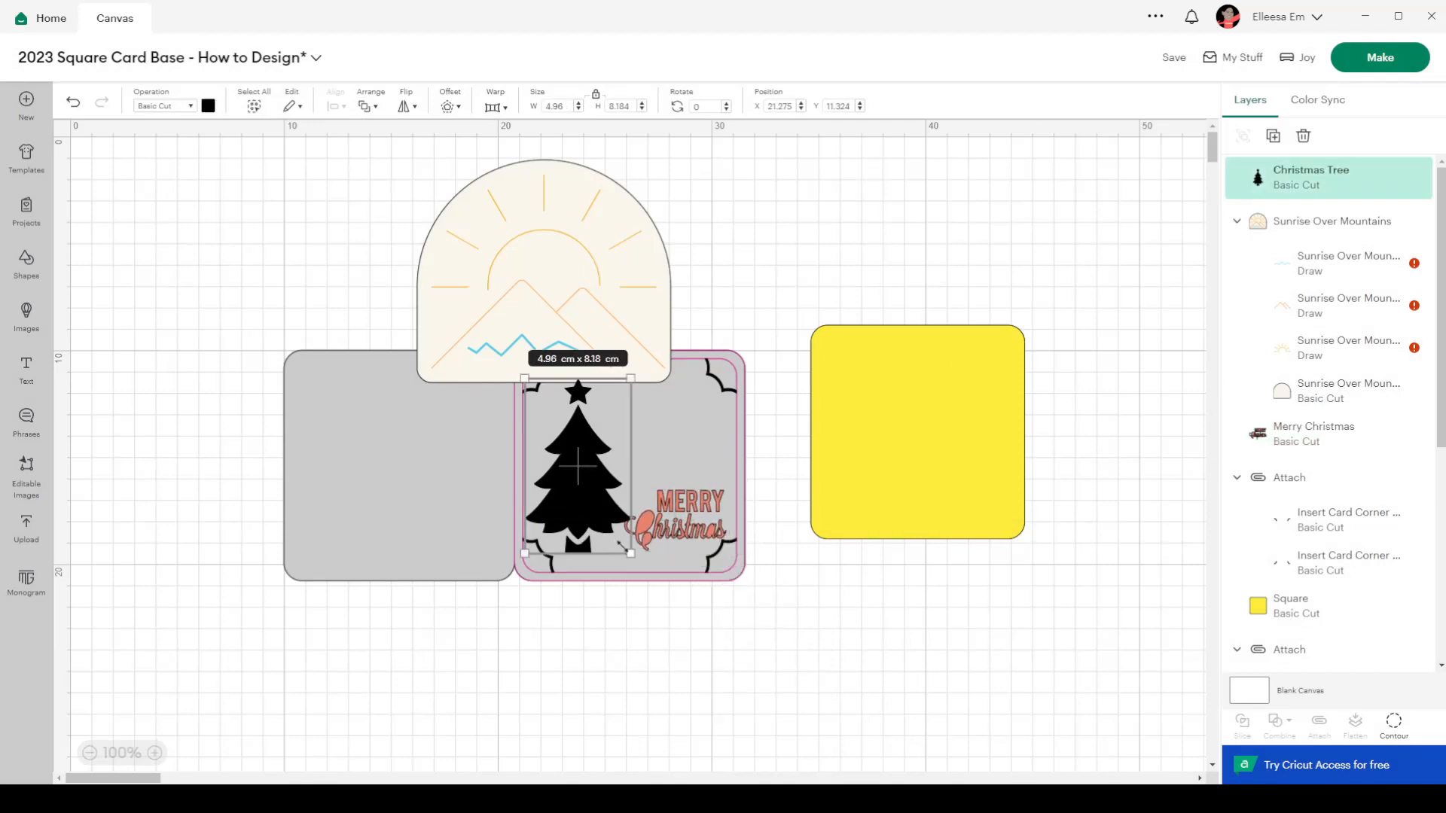
{"action": "left_click_drag", "start_coordinate": [619, 544], "coordinate": [614, 491]}
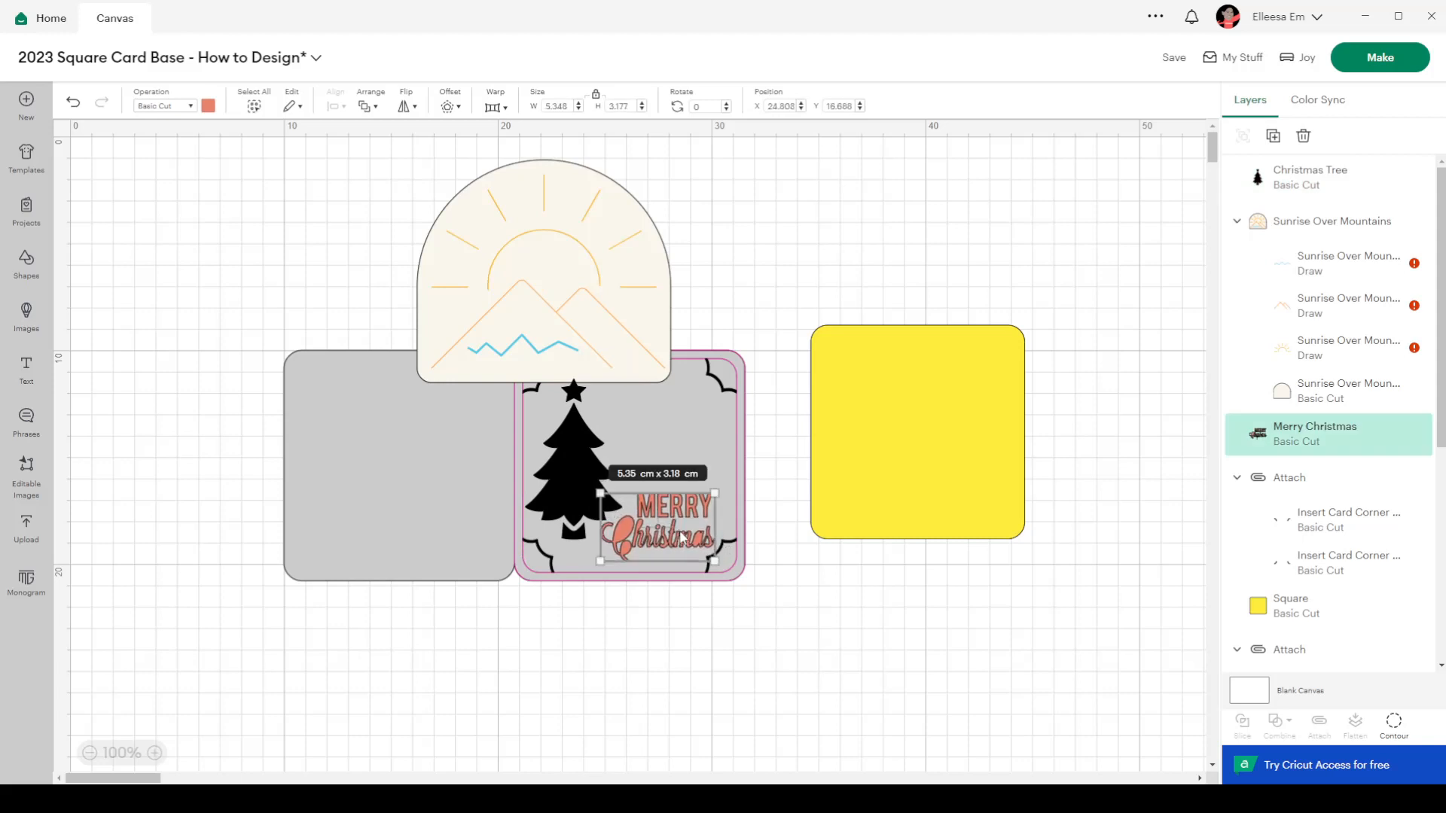
{"action": "left_click_drag", "start_coordinate": [680, 532], "coordinate": [682, 536]}
Step: Move the Sunrise Over Mountains image off the card and delete its mountain lines and arched background layer
{"action": "left_click_drag", "start_coordinate": [584, 285], "coordinate": [834, 223]}
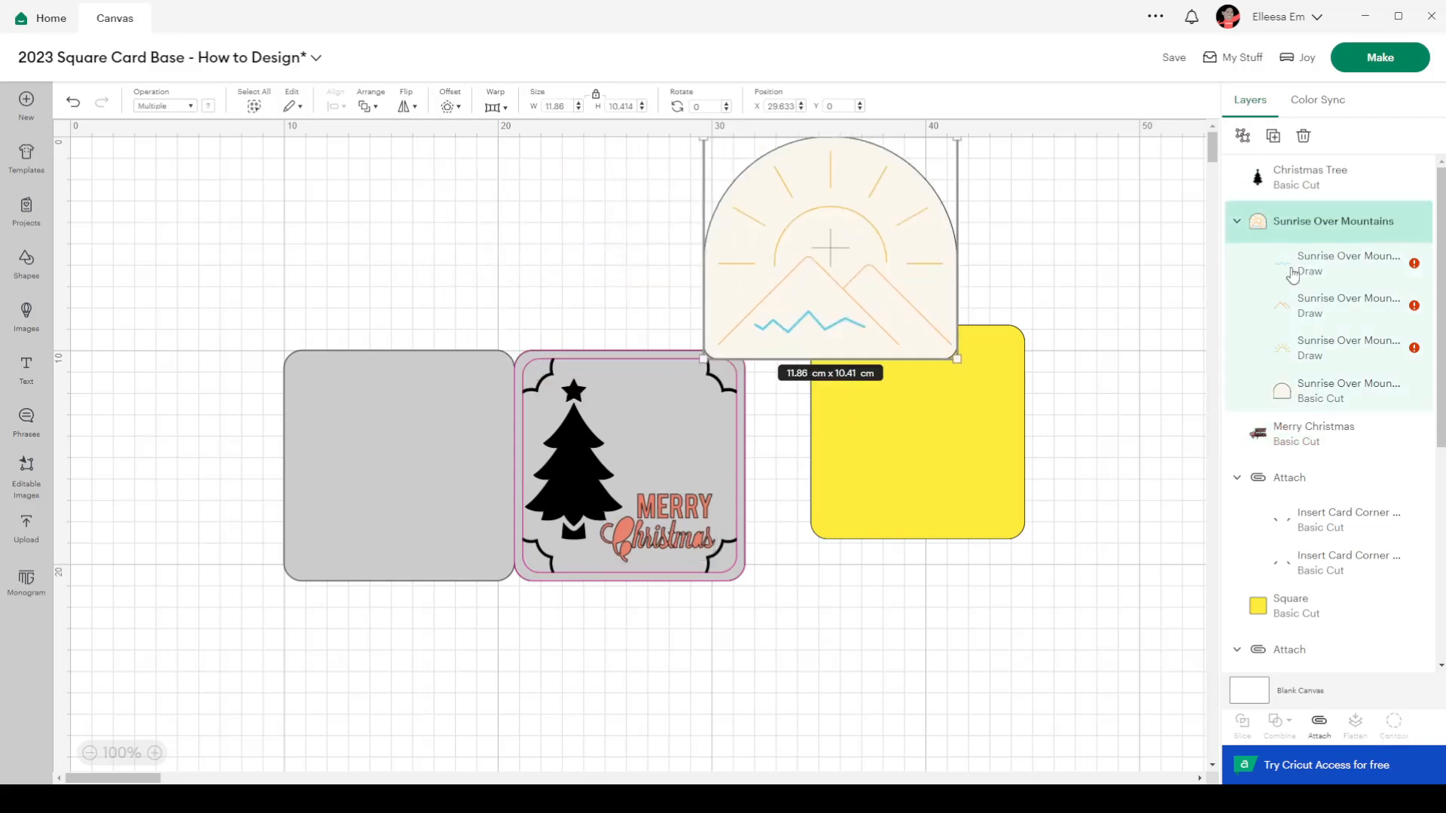
{"action": "left_click", "coordinate": [1355, 264]}
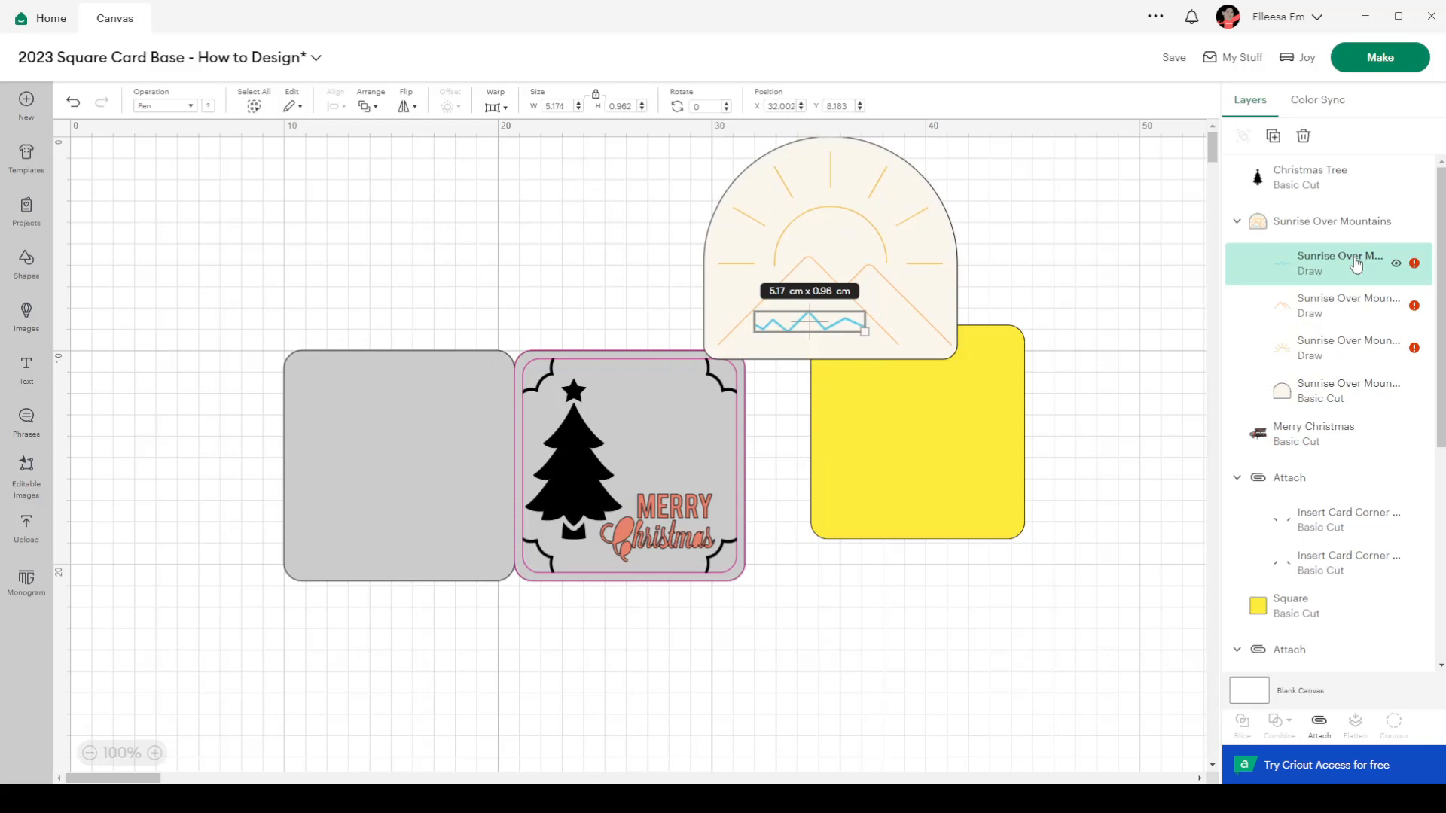
{"action": "left_click", "coordinate": [1363, 312]}
{"action": "key", "text": "Delete"}
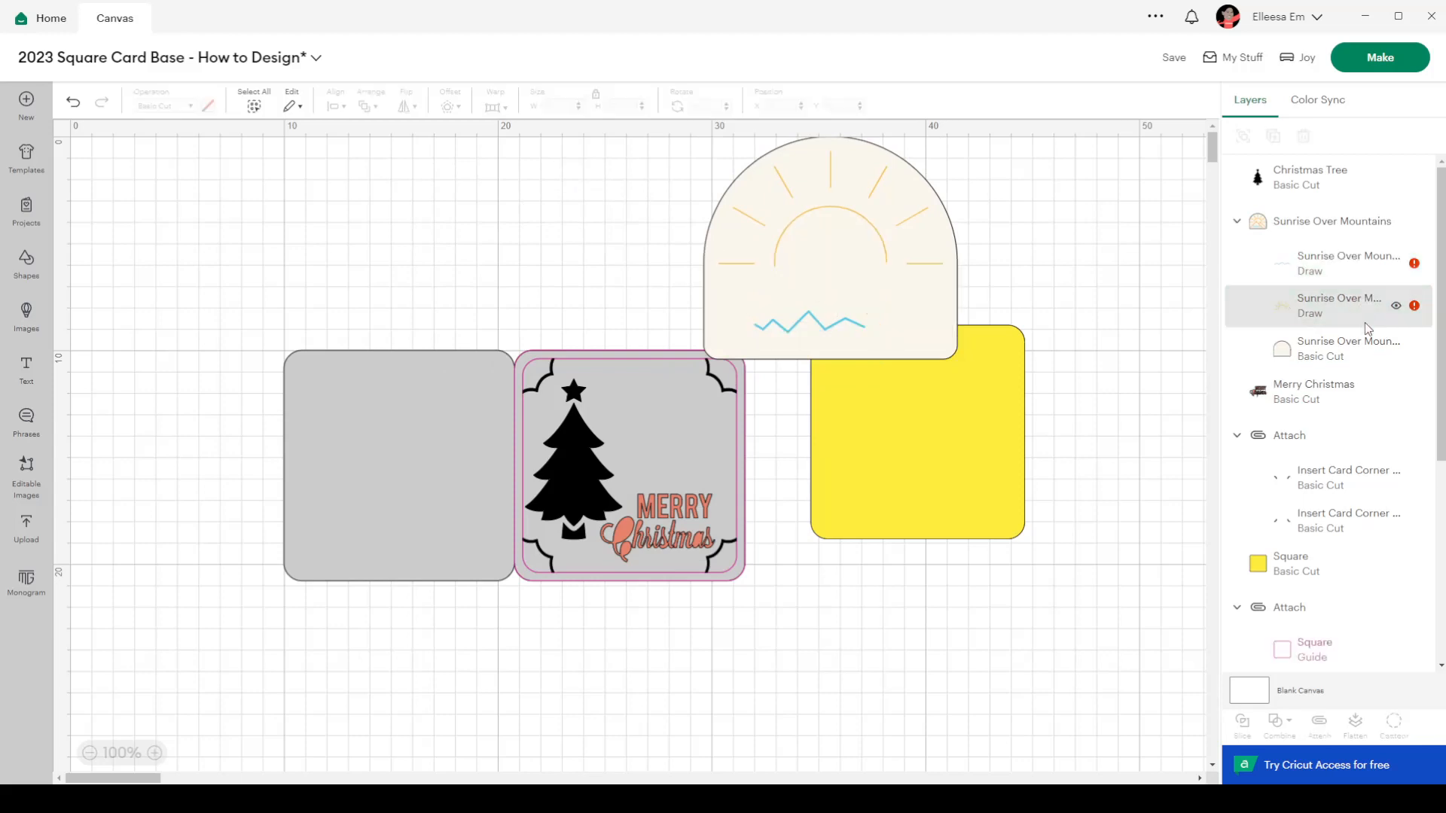
{"action": "left_click", "coordinate": [1333, 360]}
{"action": "key", "text": "Delete"}
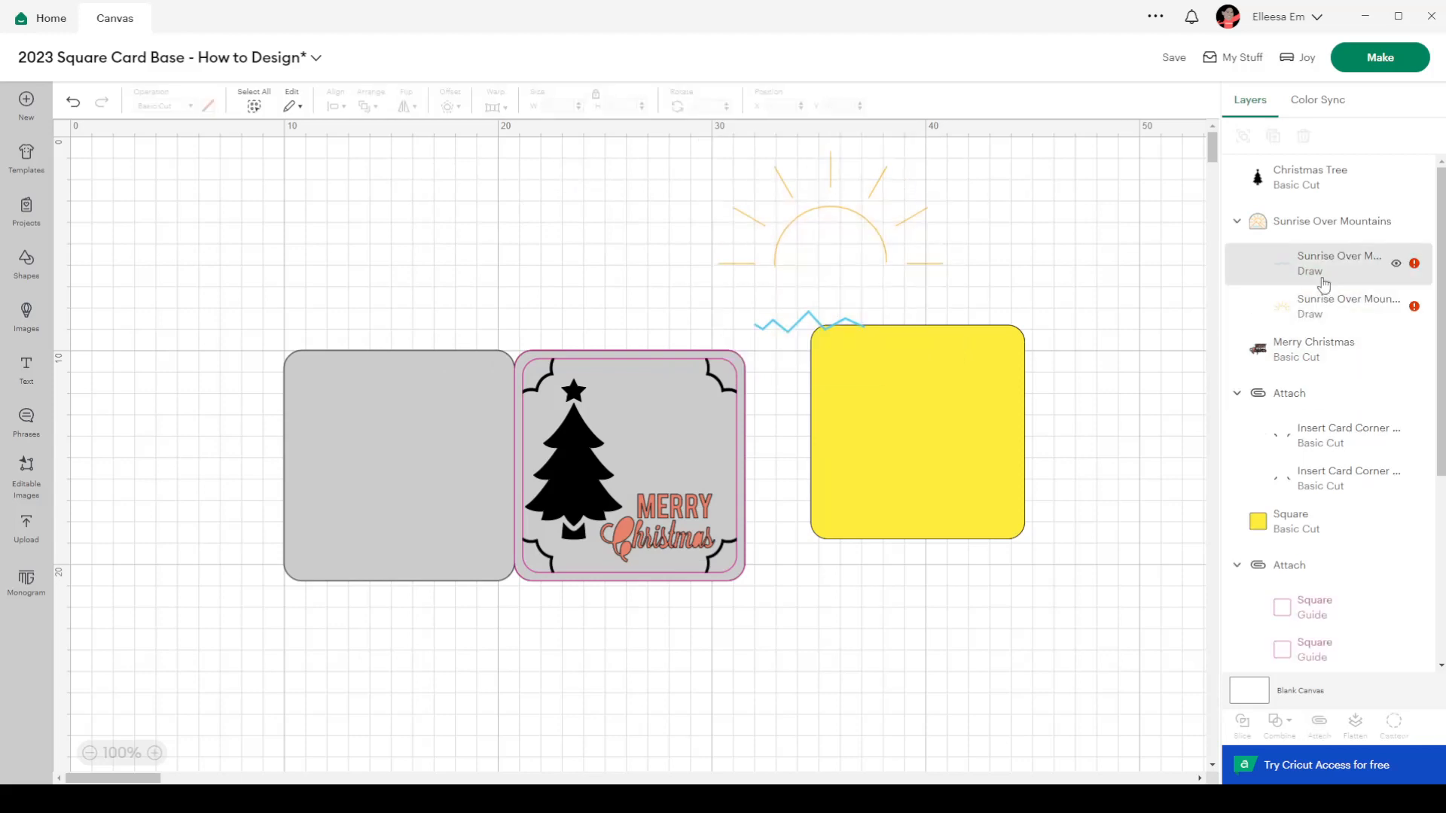
Step: Set the pen colour of the remaining sunrise lines to Black with the Fine Point (0.4mm) pen
{"action": "left_click", "coordinate": [1311, 237]}
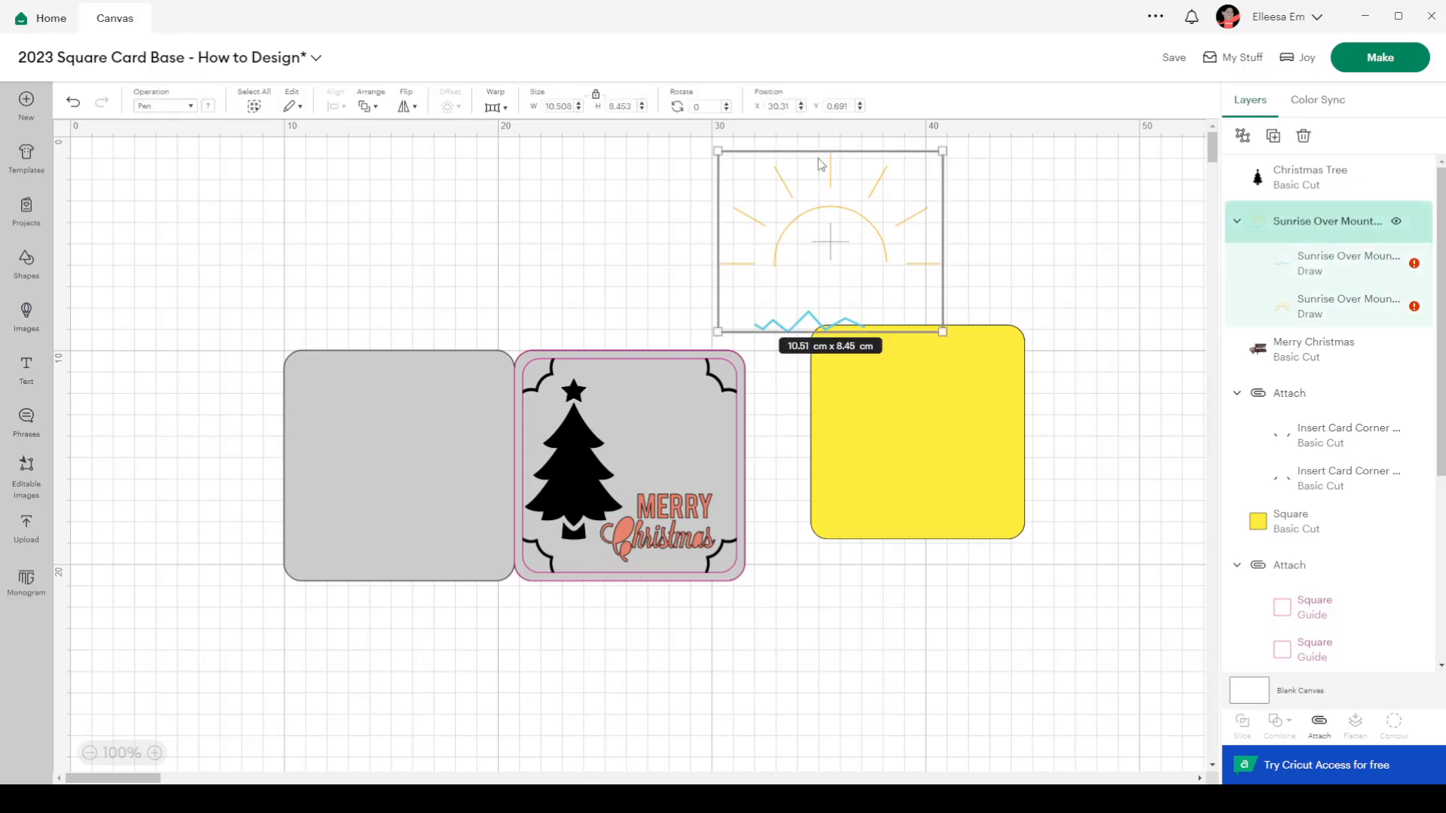
{"action": "left_click", "coordinate": [208, 106]}
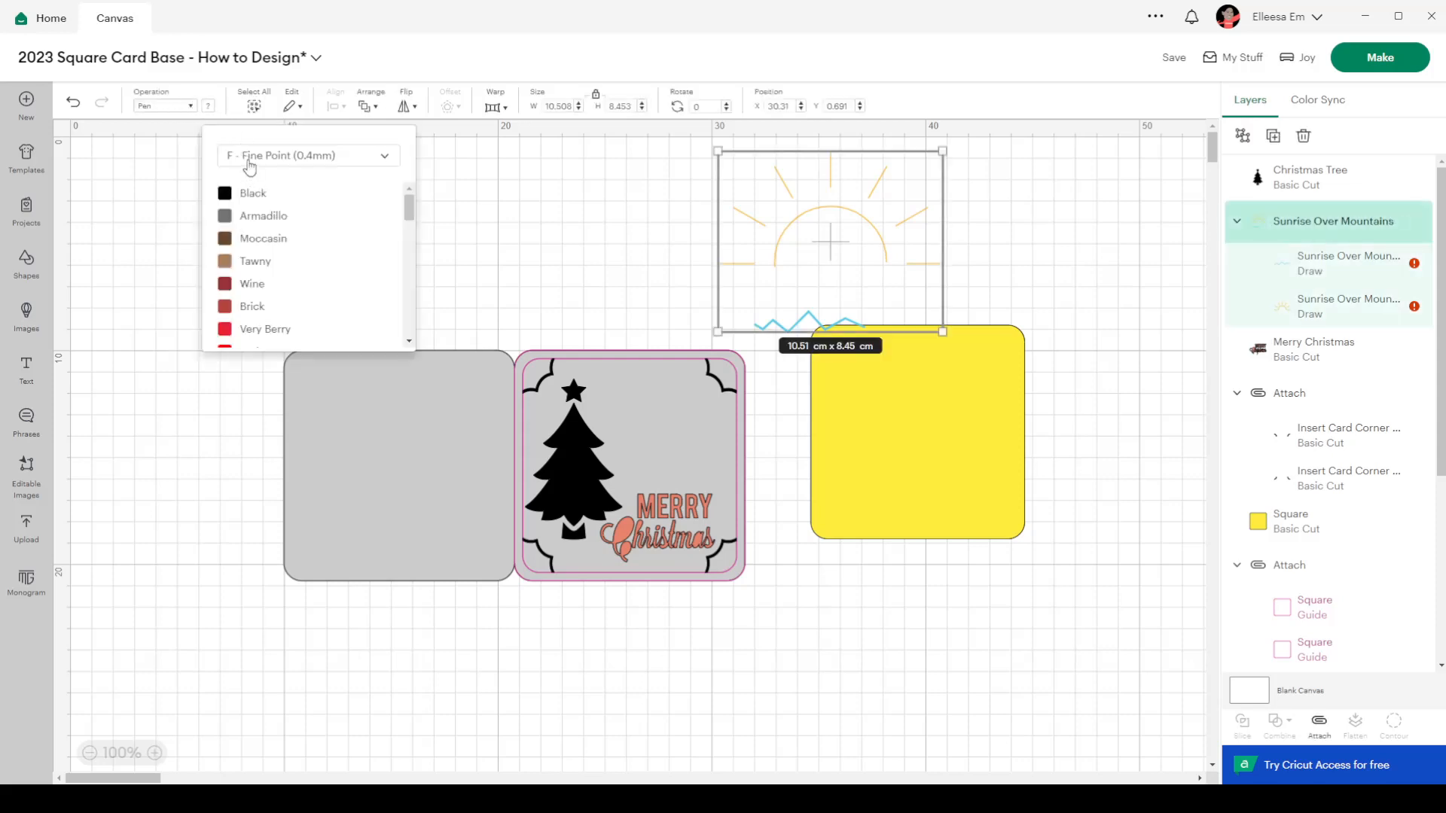
{"action": "left_click", "coordinate": [253, 193]}
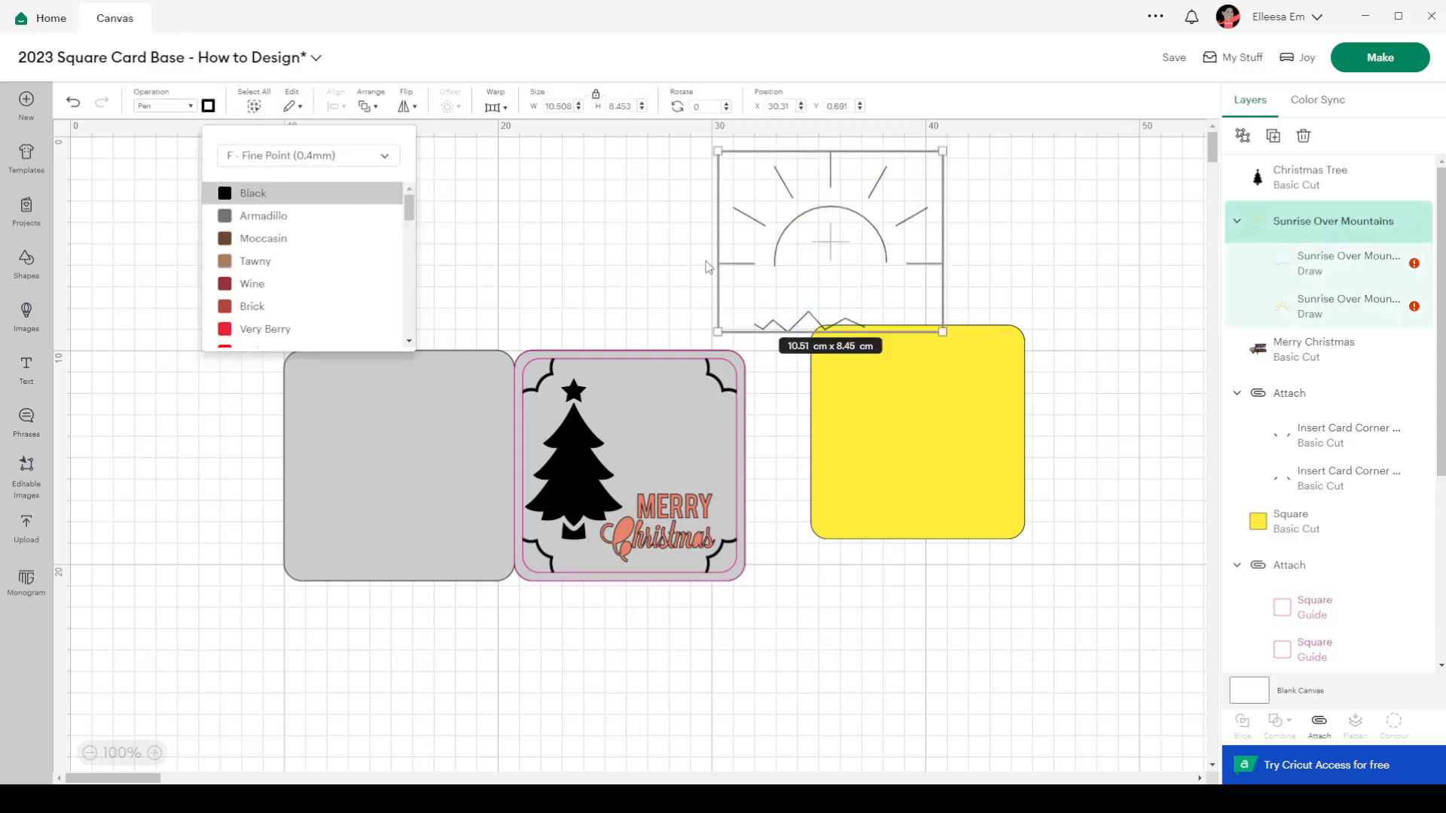
Step: Place the sun drawing above the lettering beside the tree, scaled to about 5.59 × 4.49 cm
{"action": "left_click_drag", "start_coordinate": [862, 220], "coordinate": [745, 373]}
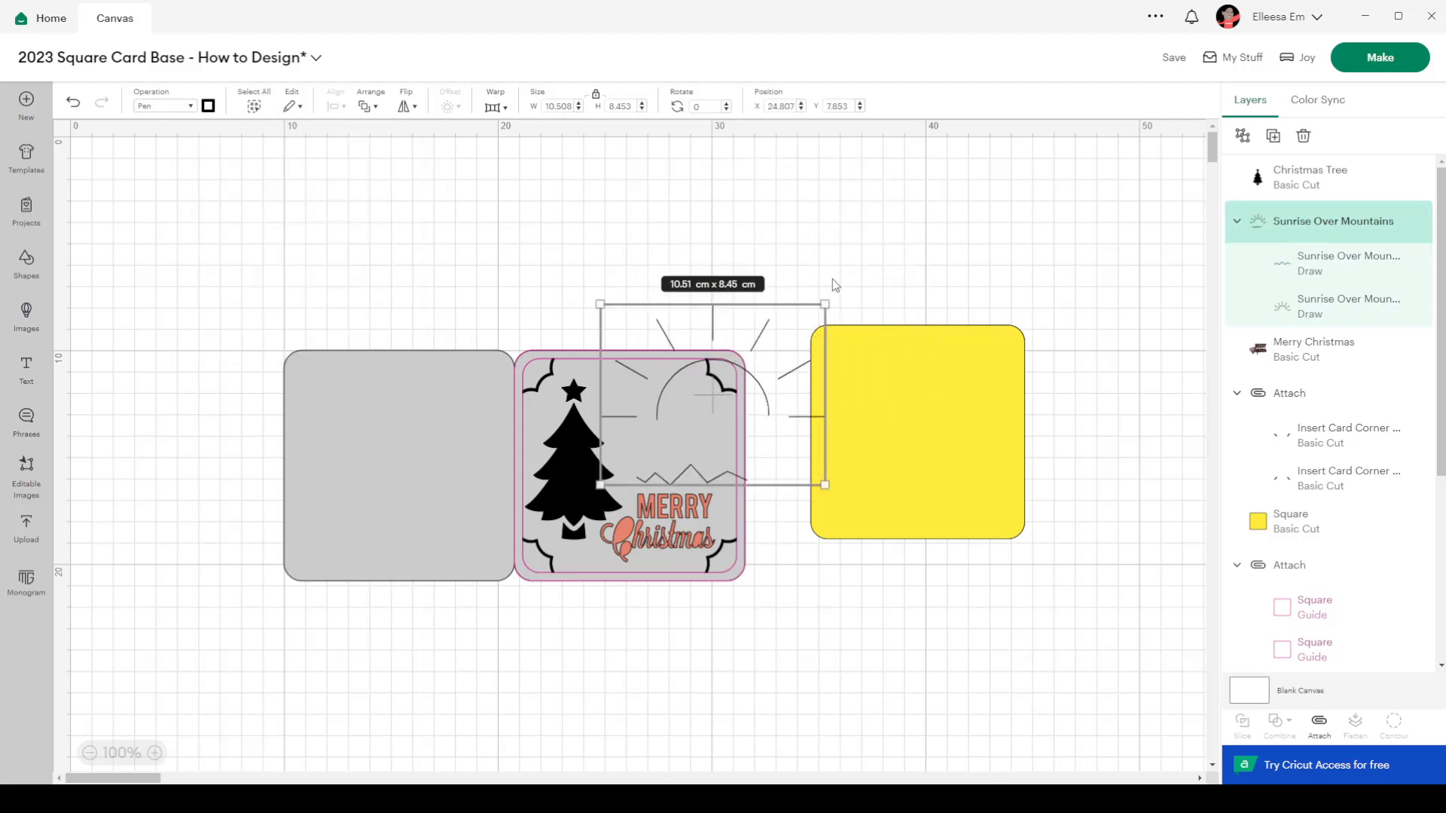
{"action": "left_click_drag", "start_coordinate": [824, 296], "coordinate": [730, 393]}
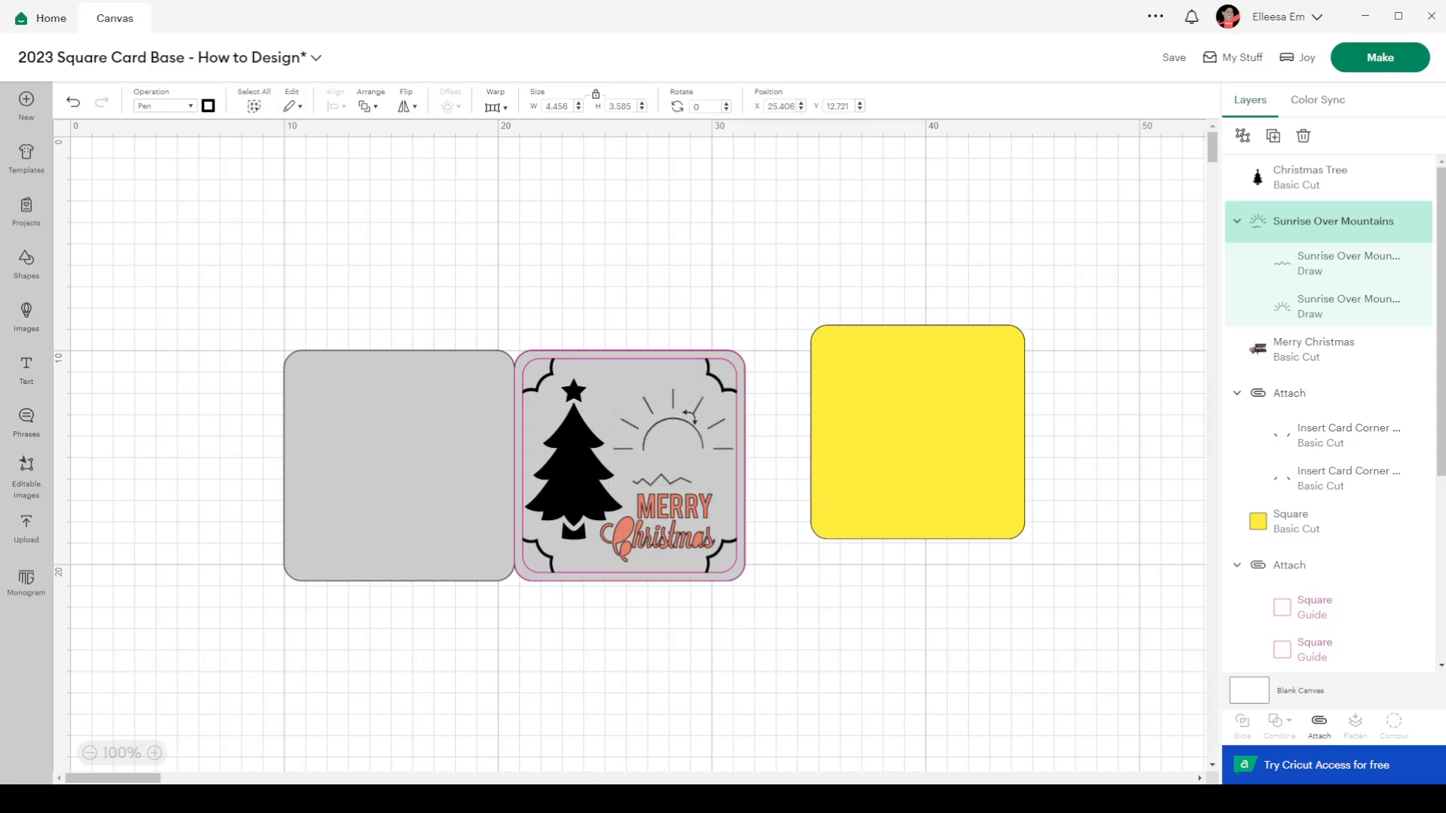
{"action": "left_click_drag", "start_coordinate": [677, 435], "coordinate": [674, 433]}
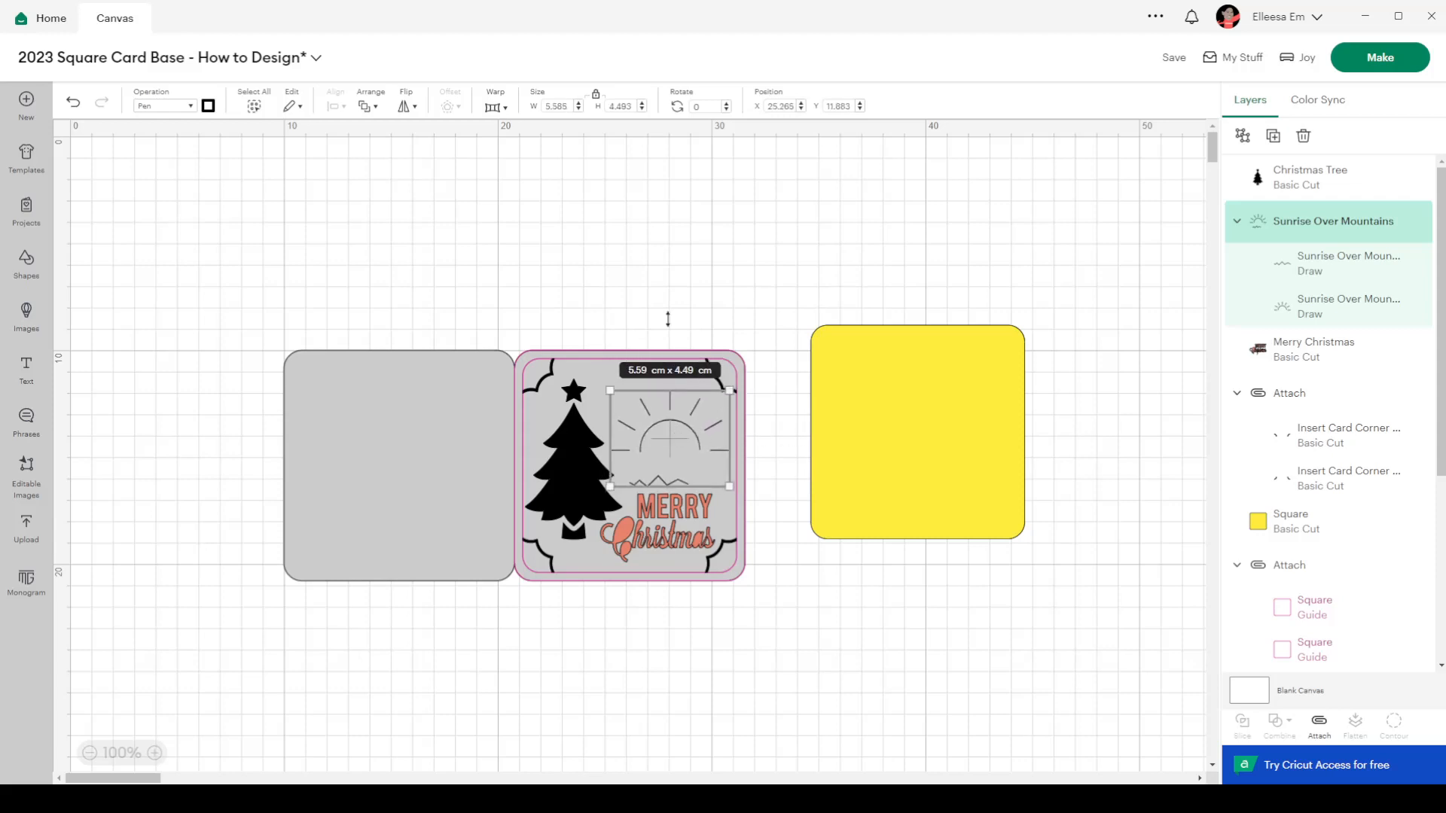
{"action": "left_click", "coordinate": [430, 240]}
{"action": "left_click", "coordinate": [698, 439]}
{"action": "left_click_drag", "start_coordinate": [670, 436], "coordinate": [668, 433]}
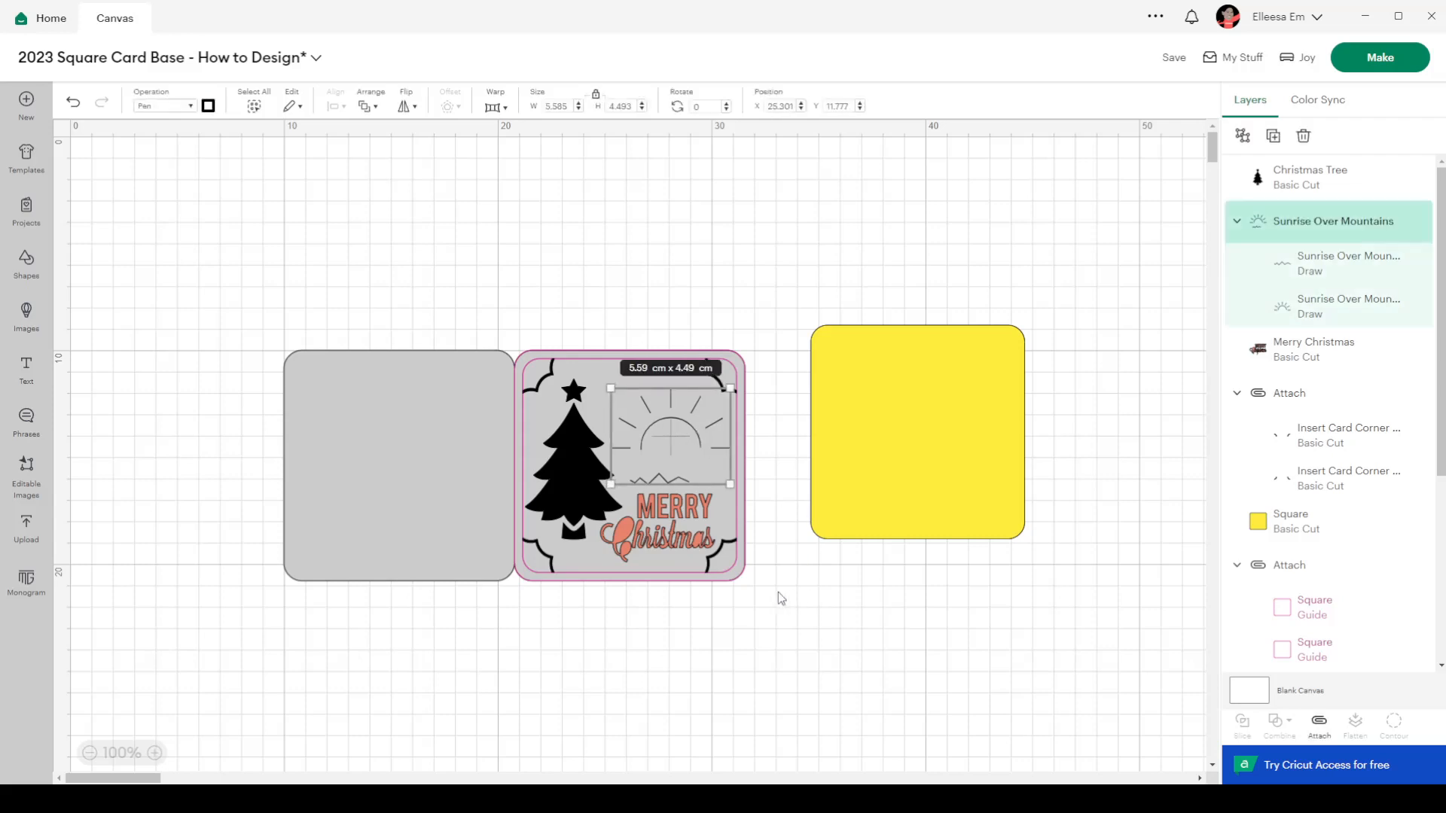
{"action": "left_click", "coordinate": [779, 595]}
{"action": "left_click", "coordinate": [657, 429]}
{"action": "left_click", "coordinate": [768, 604]}
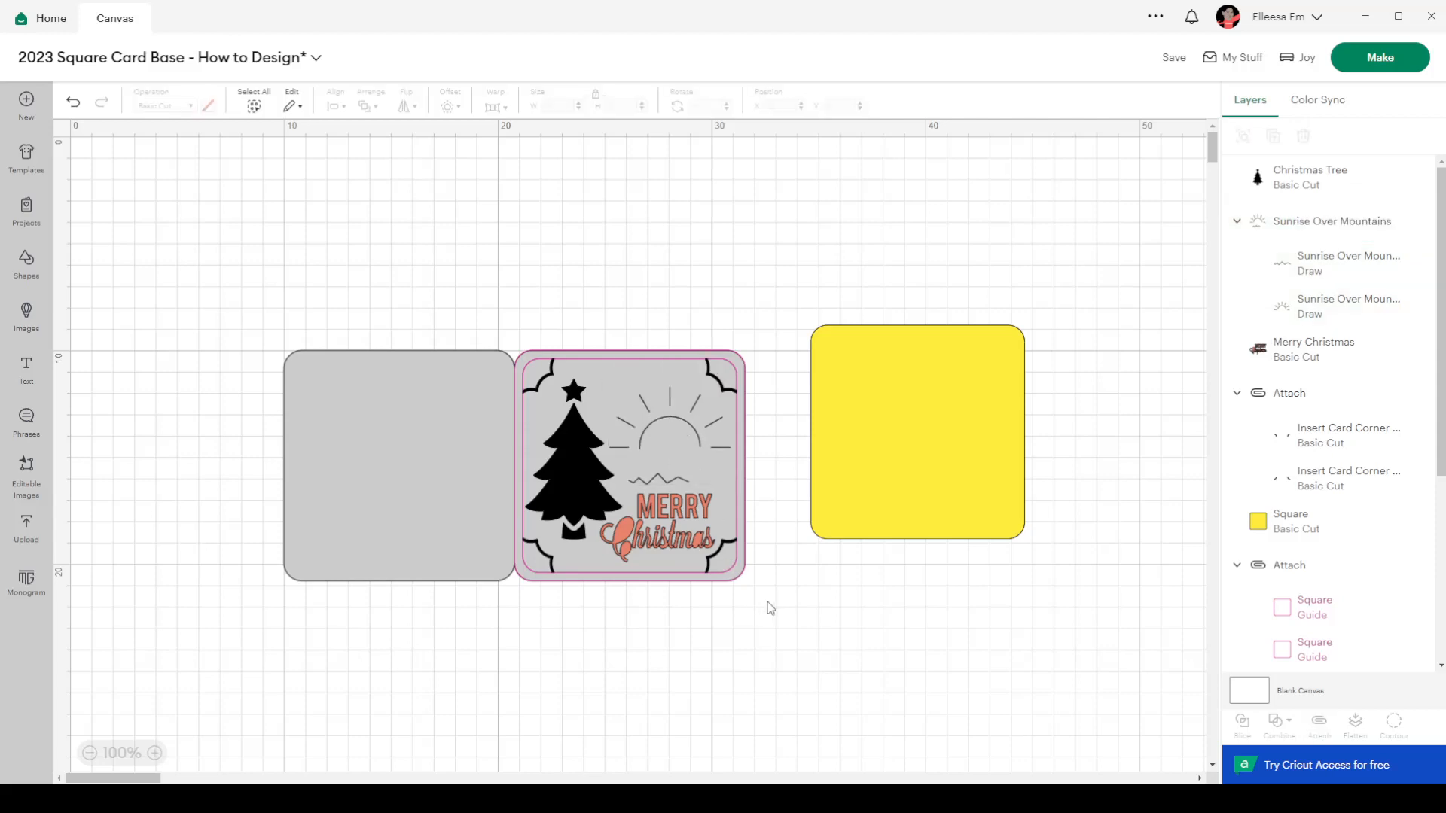
{"action": "left_click", "coordinate": [679, 479]}
{"action": "left_click", "coordinate": [659, 537]}
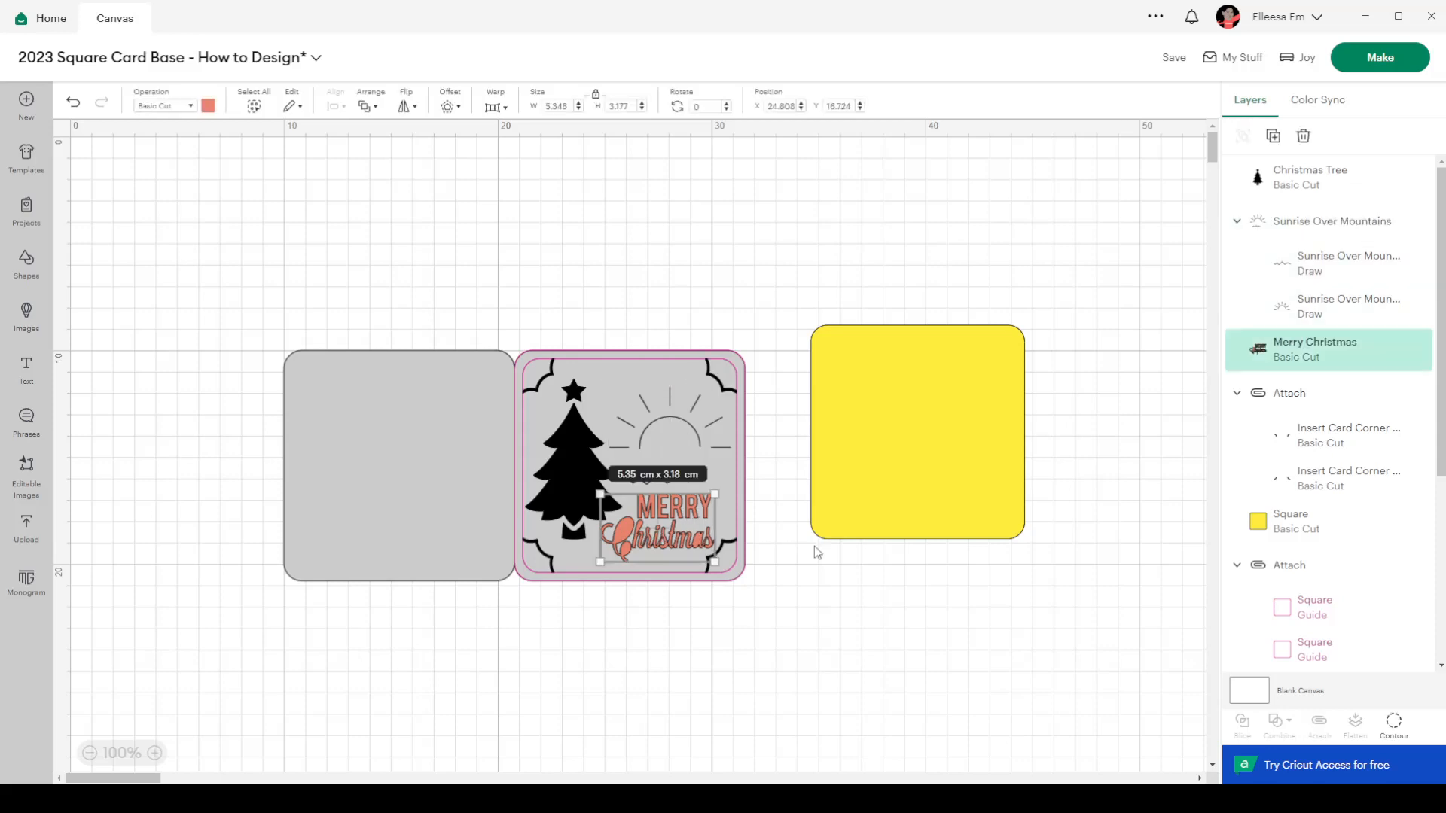
{"action": "left_click", "coordinate": [743, 612]}
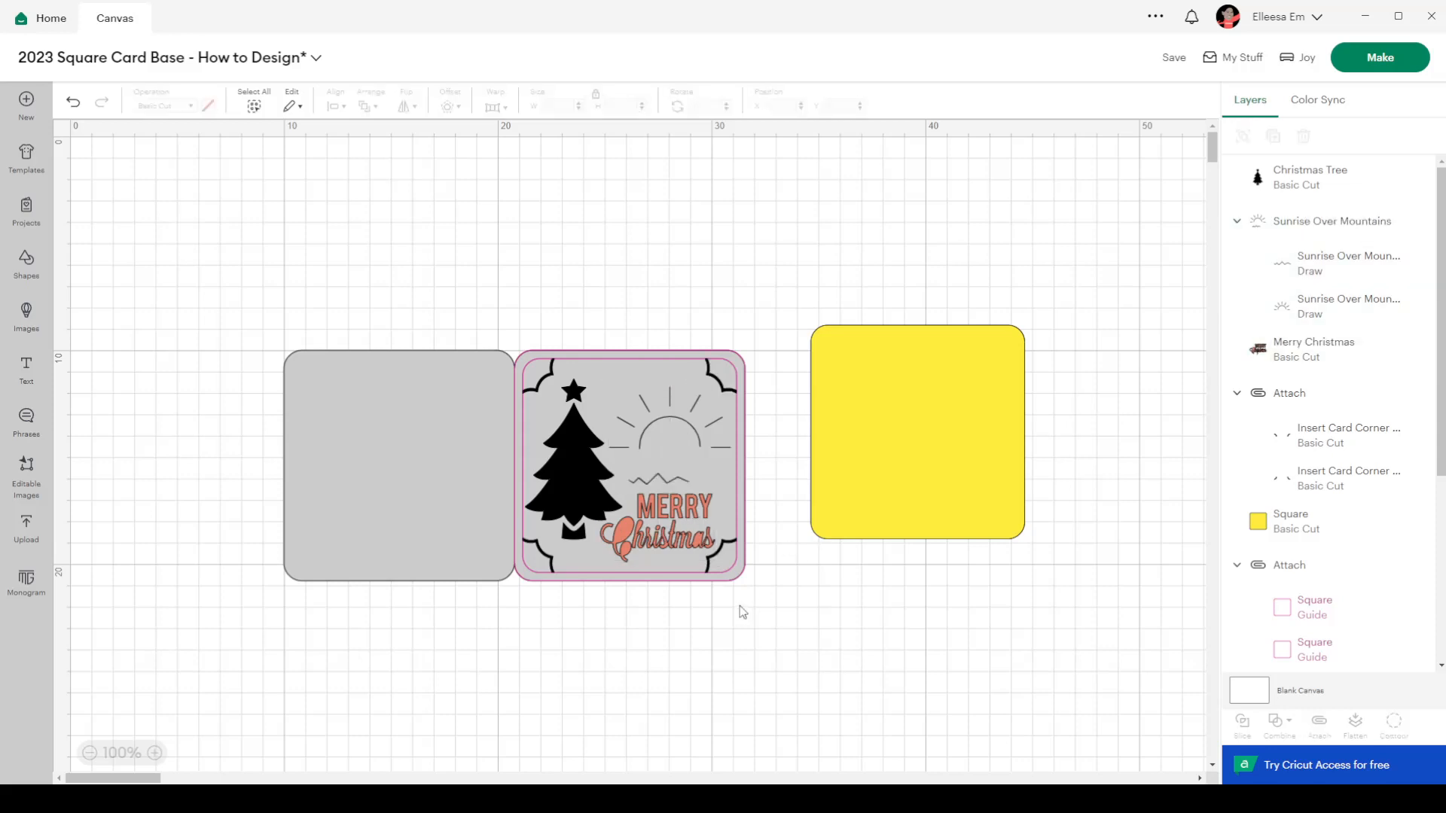
Step: Attach the Christmas tree, sunrise drawing, "Merry Christmas" lettering and insert card corner cuts together
{"action": "left_click", "coordinate": [1302, 184]}
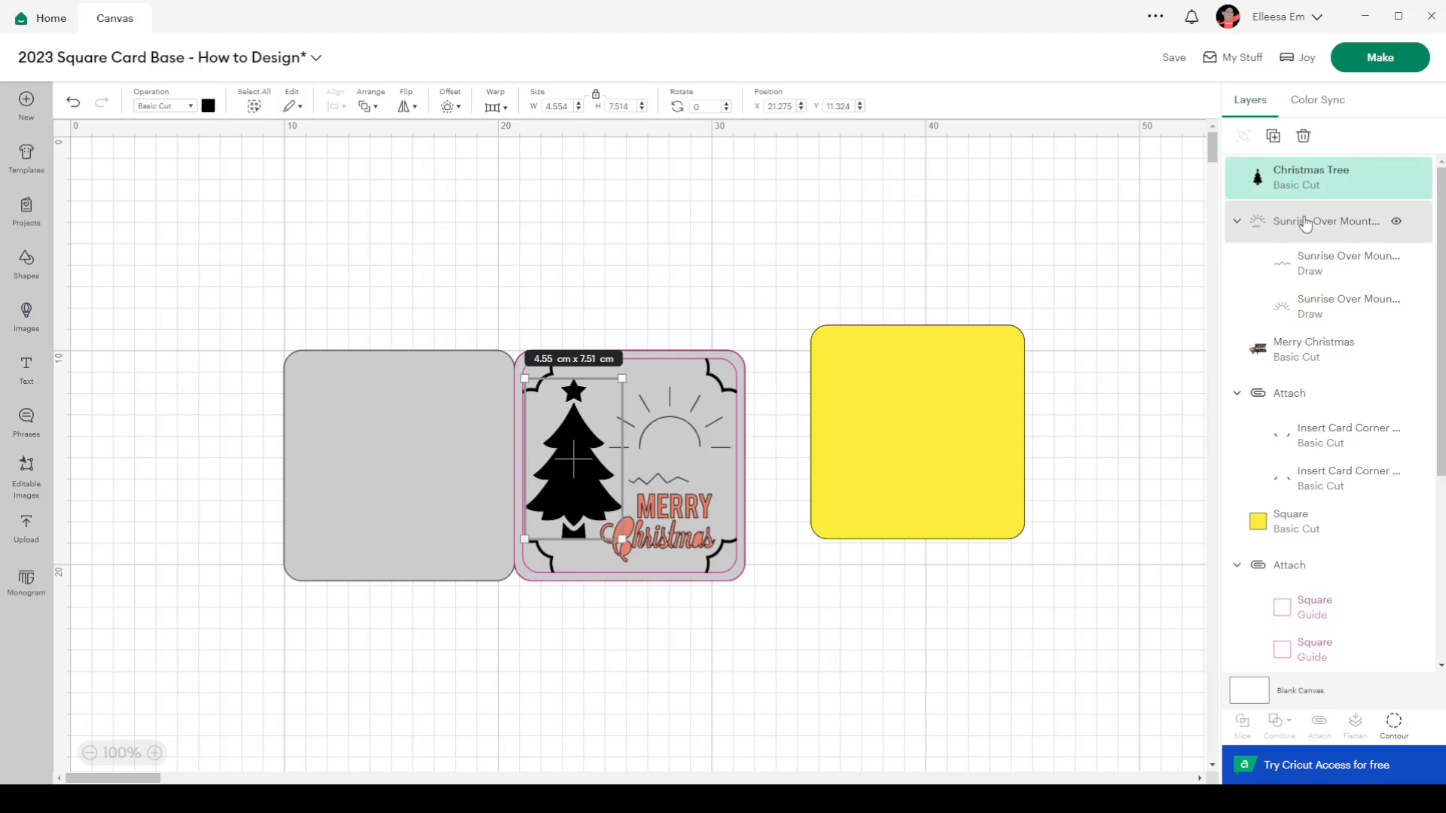
{"action": "left_click", "coordinate": [1305, 222], "text": "shift"}
{"action": "left_click", "coordinate": [1294, 352], "text": "shift"}
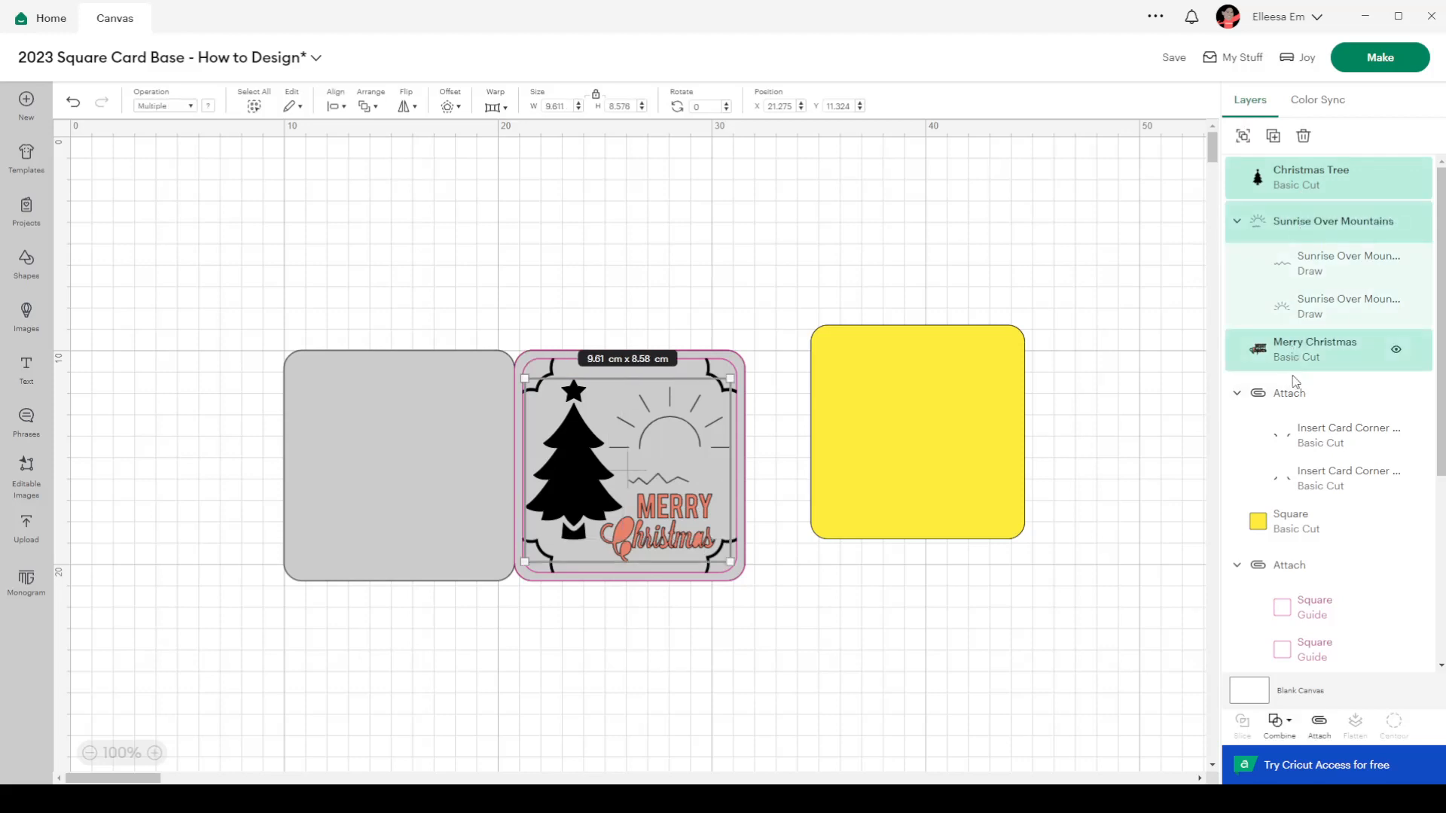
{"action": "left_click", "coordinate": [1294, 399], "text": "shift"}
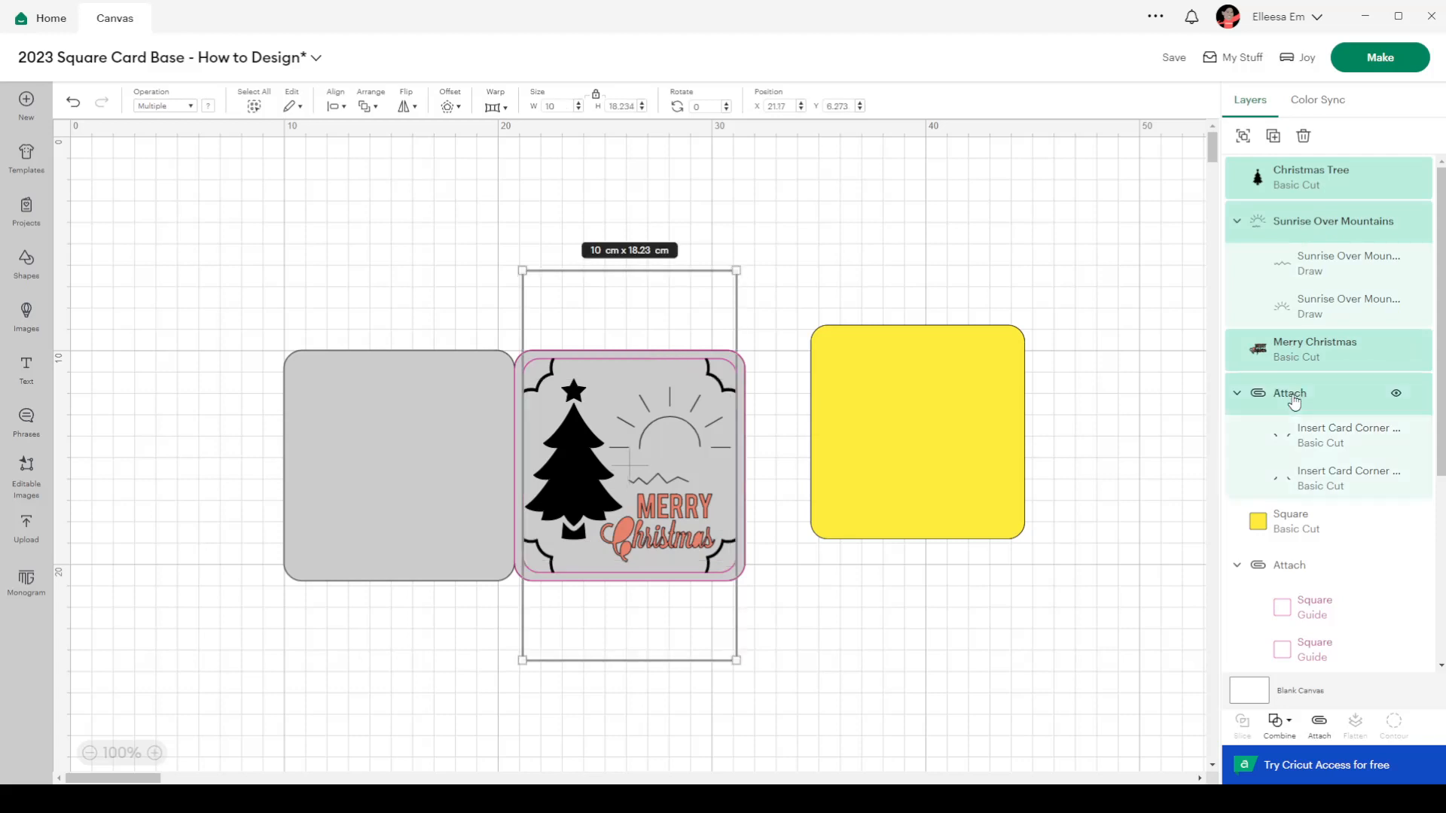
{"action": "left_click", "coordinate": [1316, 734]}
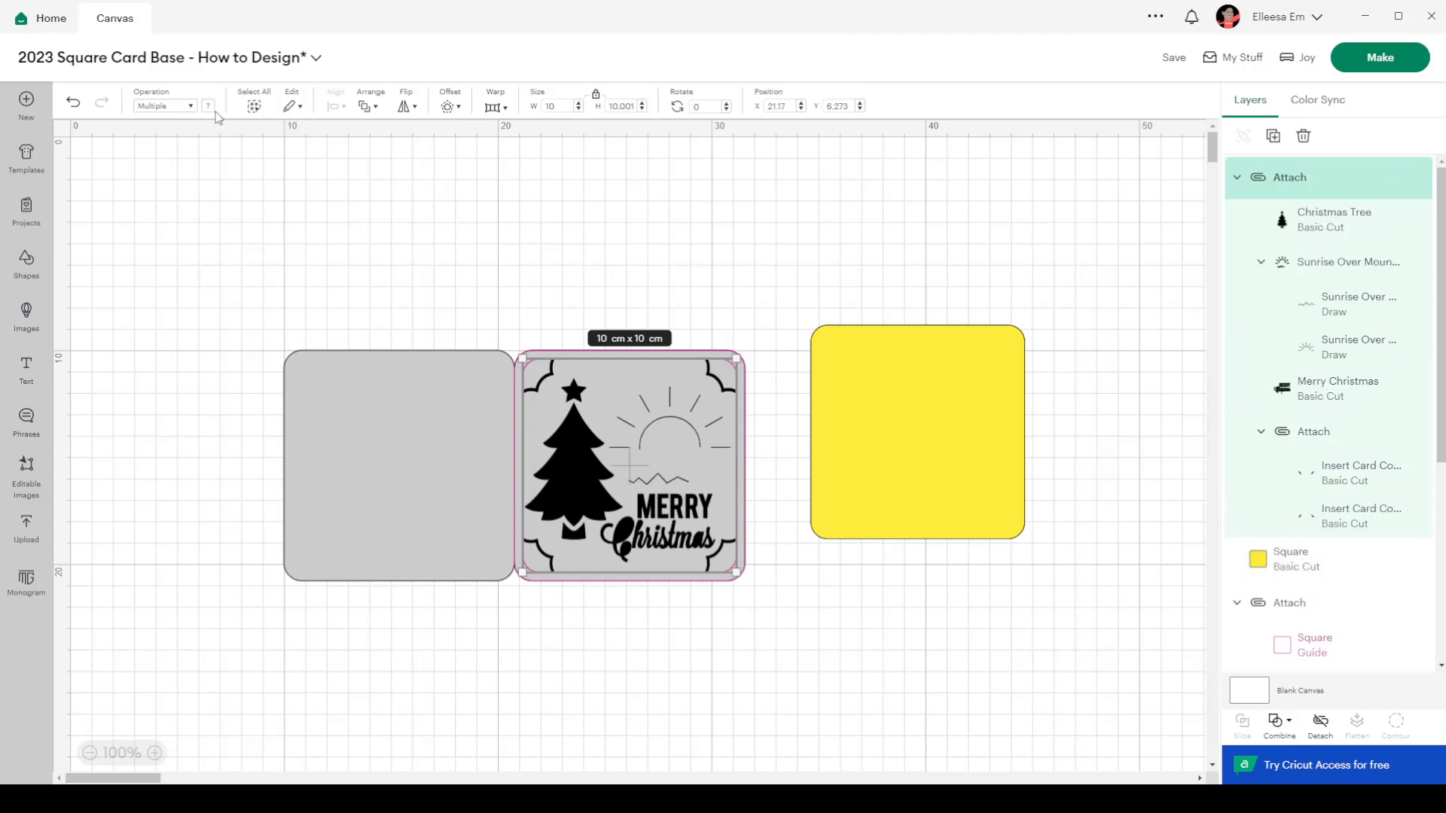
Step: Change the material colour of the attached Christmas tree, lettering and corner cuts to the yellow of the separate square
{"action": "left_click", "coordinate": [167, 106]}
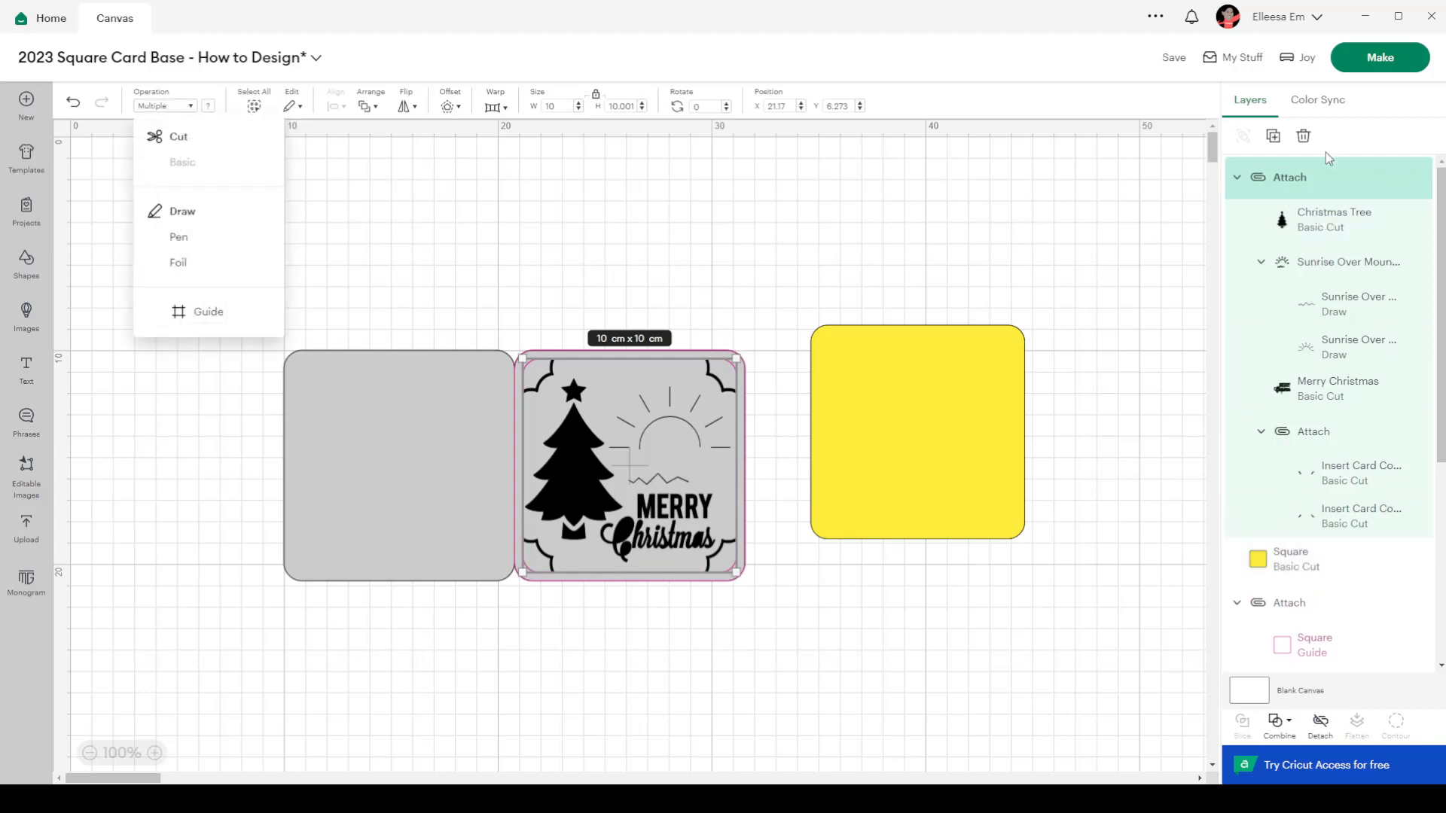
{"action": "left_click", "coordinate": [1329, 218]}
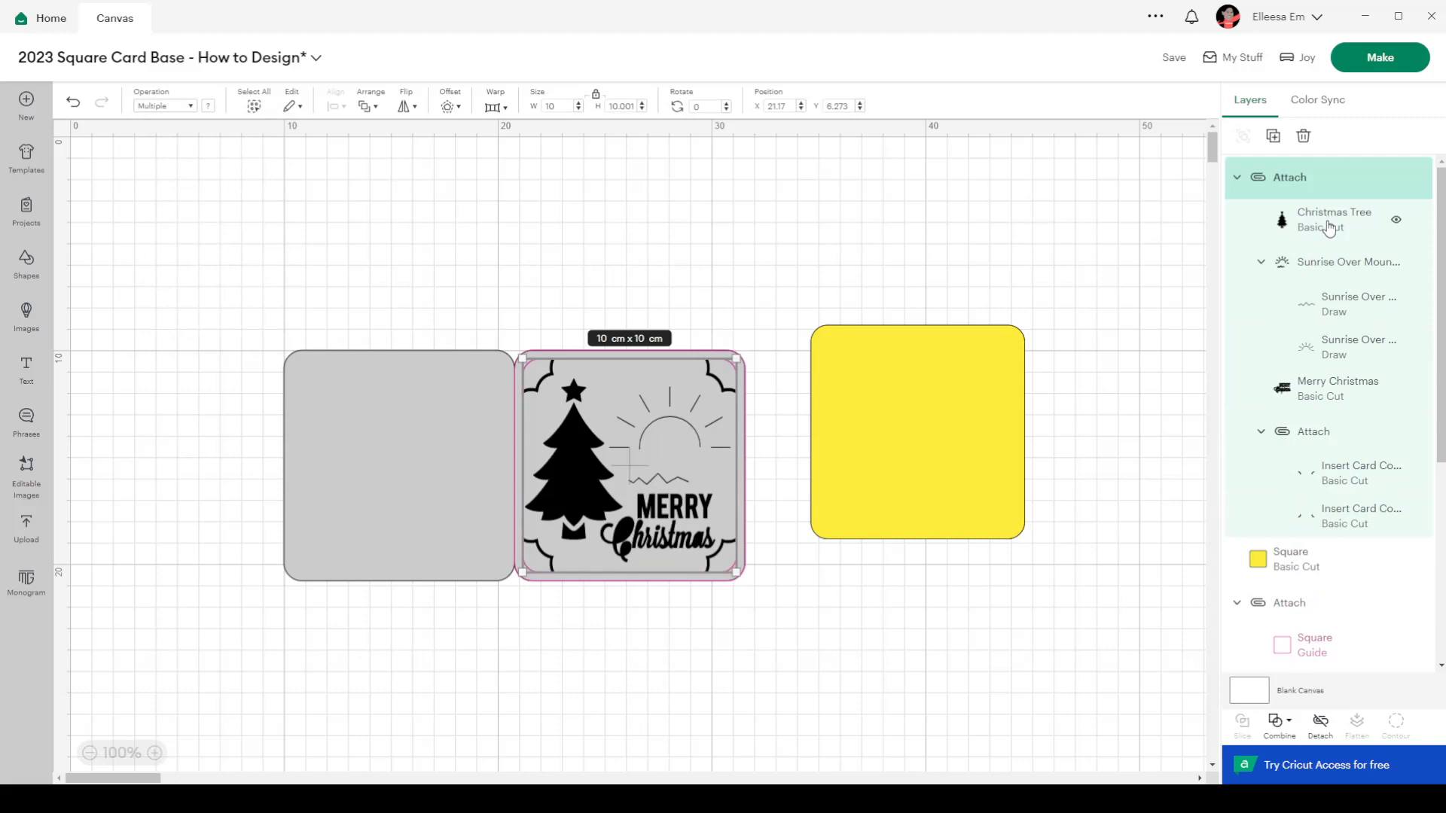
{"action": "left_click", "coordinate": [208, 107]}
{"action": "left_click", "coordinate": [1343, 226]}
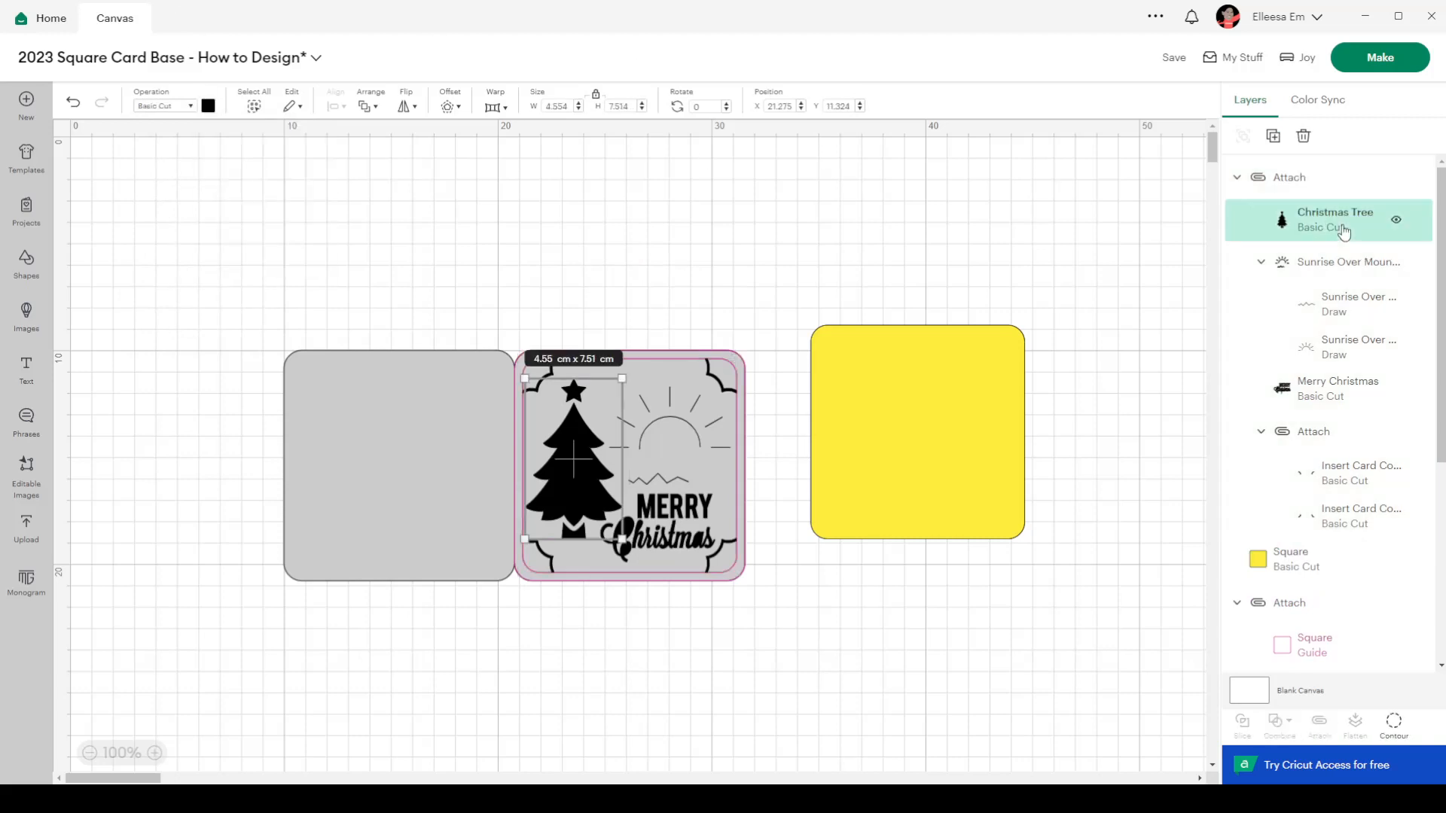
{"action": "left_click", "coordinate": [208, 105]}
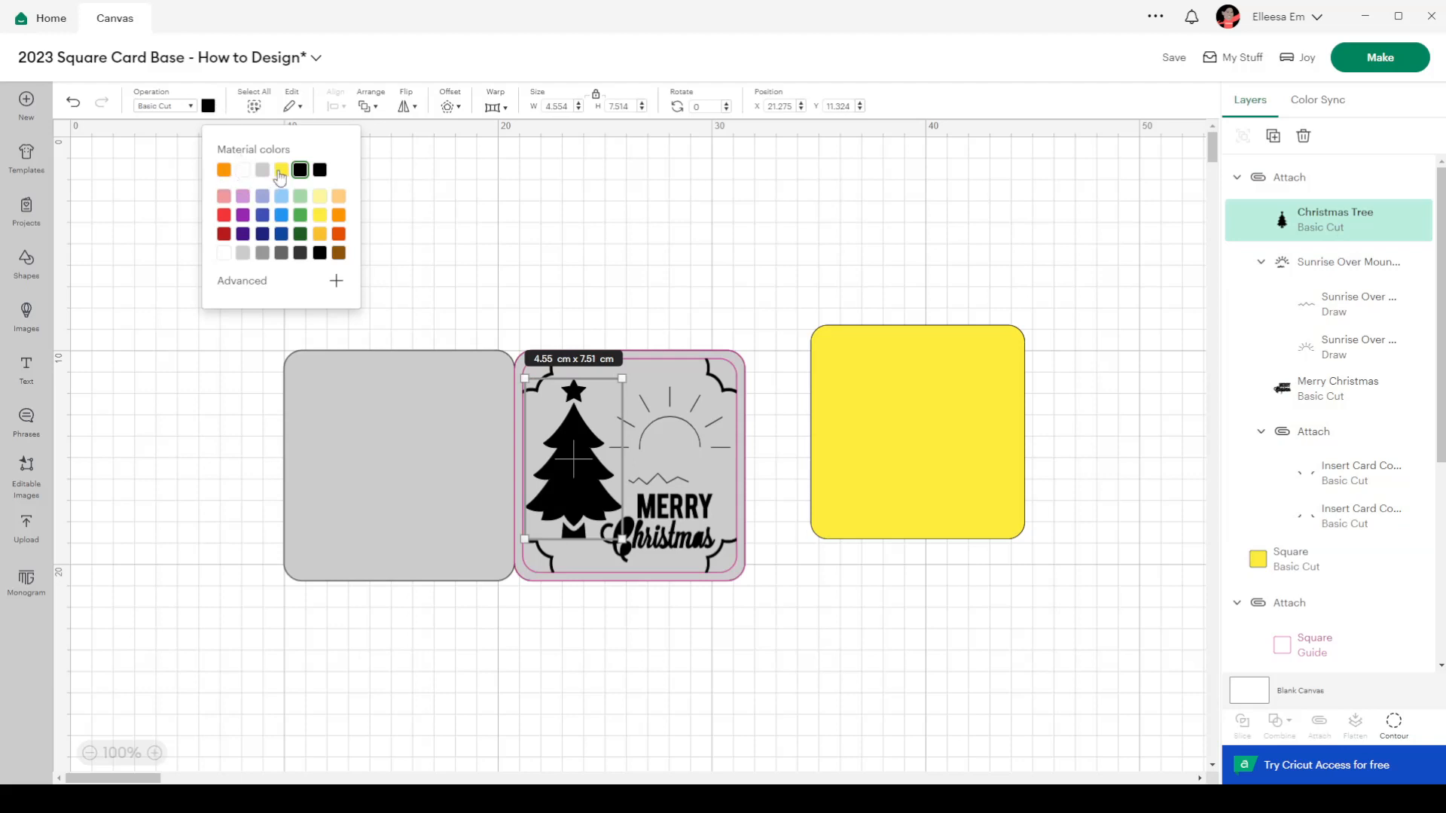
{"action": "left_click", "coordinate": [280, 171]}
{"action": "left_click", "coordinate": [792, 608]}
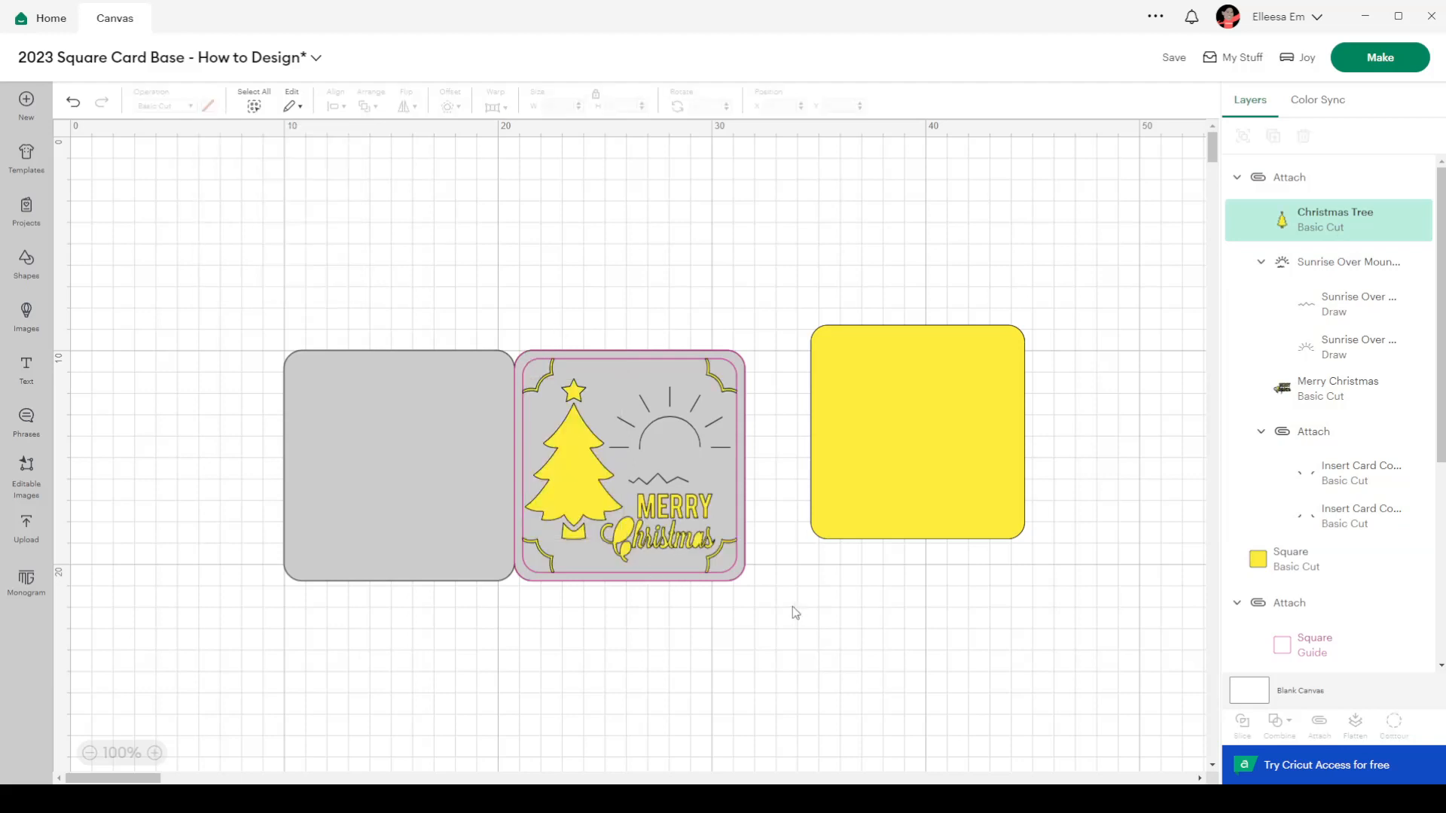
Step: Save the recoloured card design under its existing project name
{"action": "left_click", "coordinate": [676, 536]}
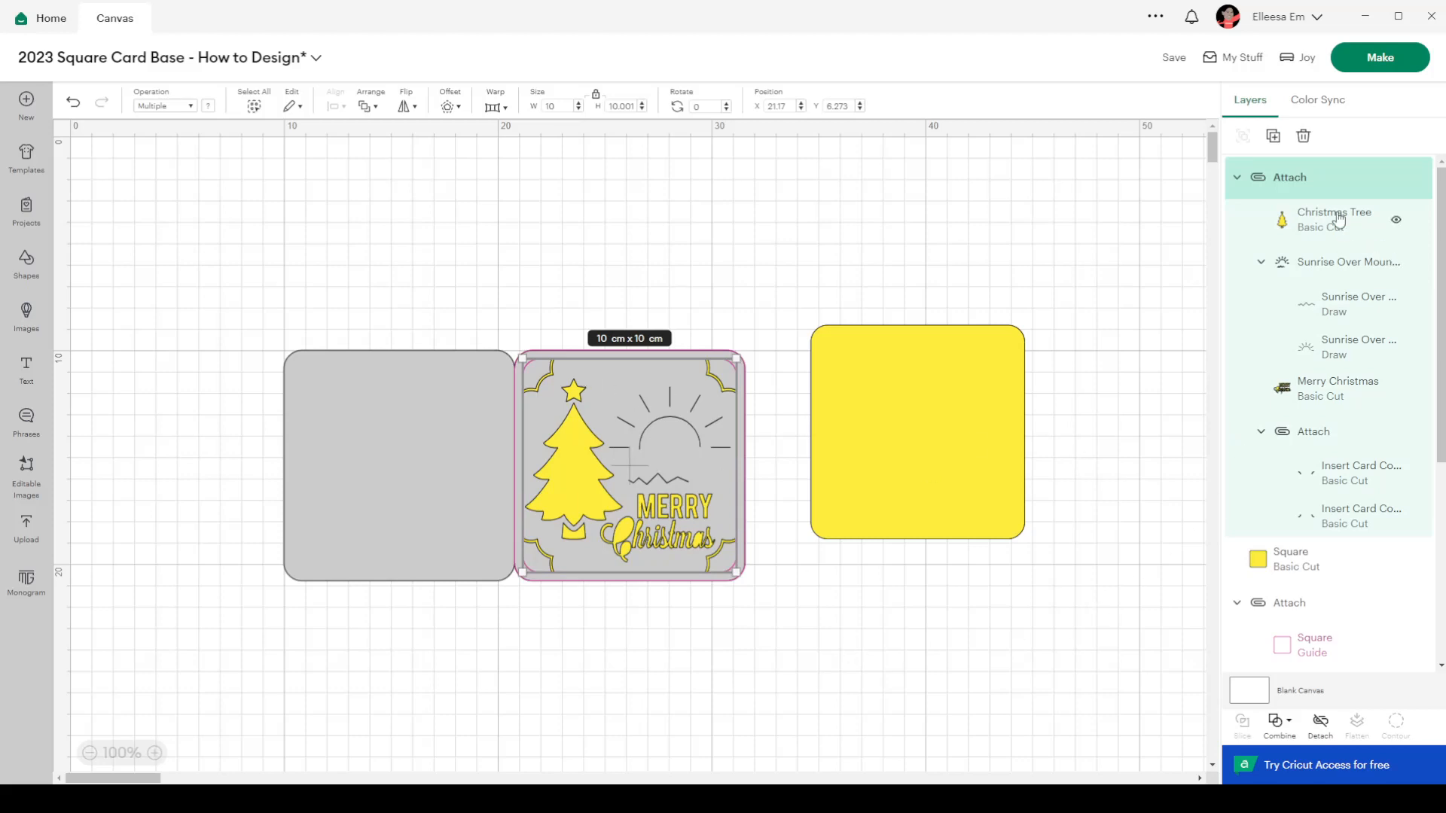
{"action": "left_click", "coordinate": [1175, 59]}
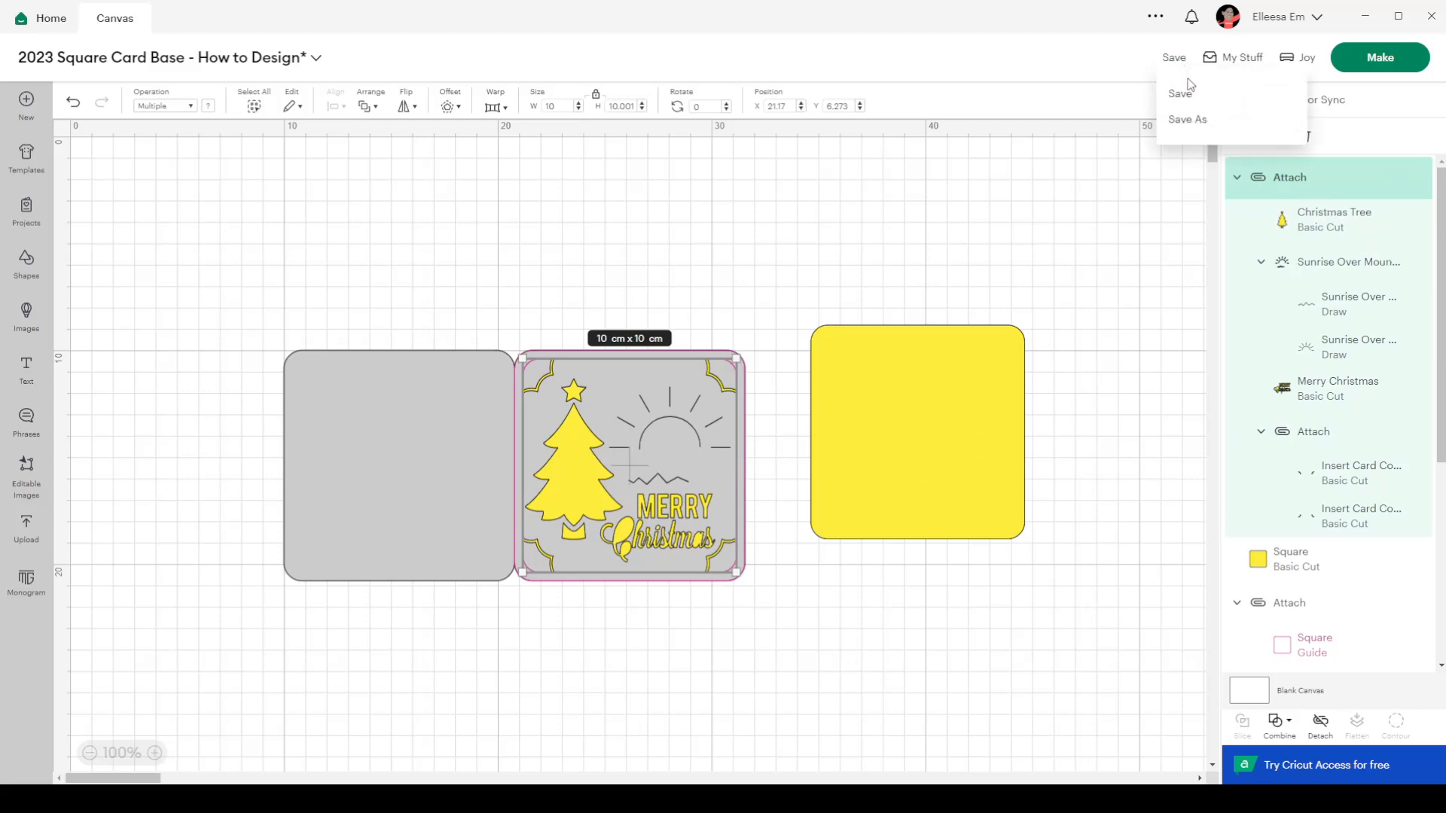
{"action": "left_click", "coordinate": [1183, 90]}
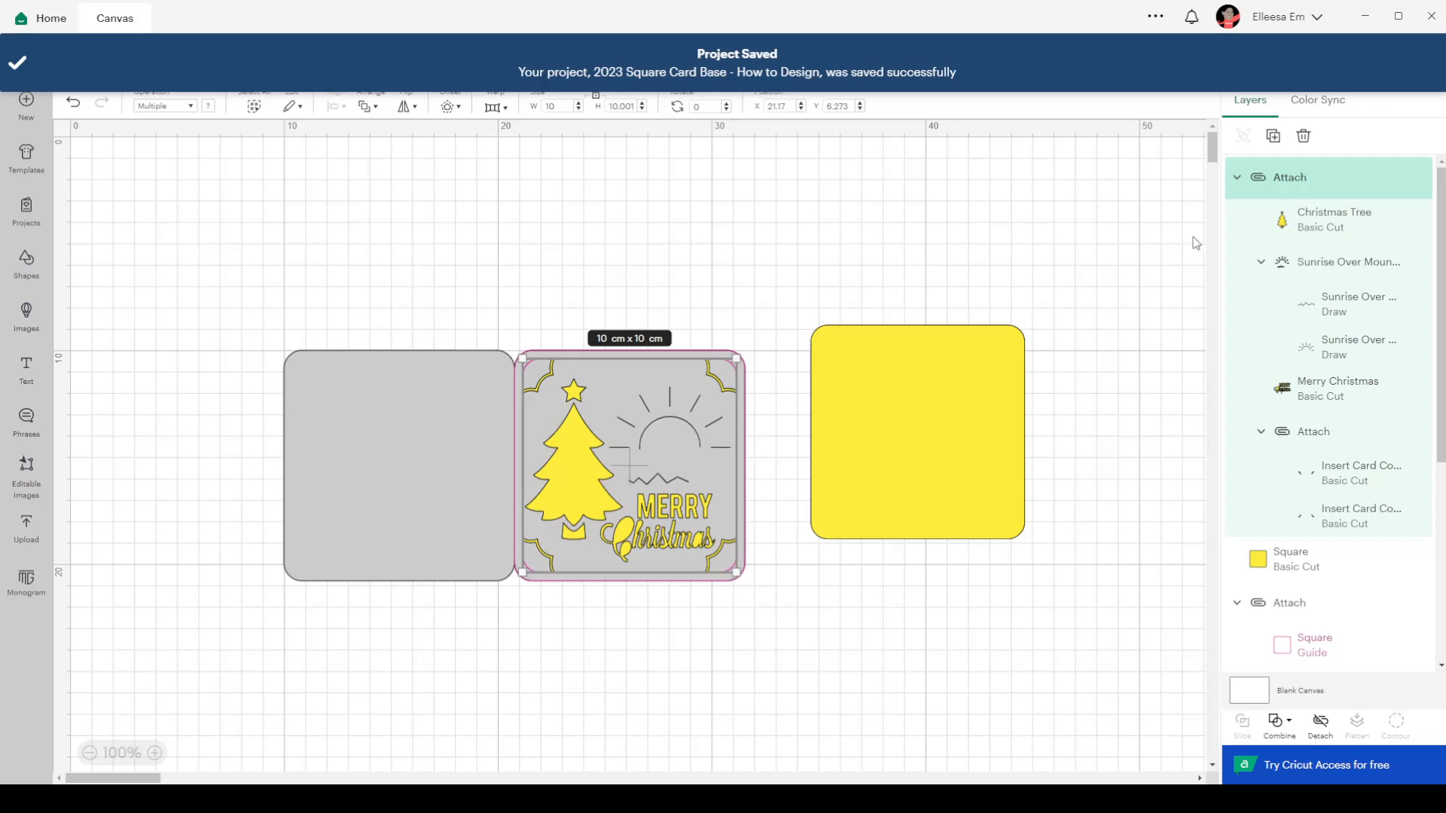
{"action": "left_click", "coordinate": [738, 305]}
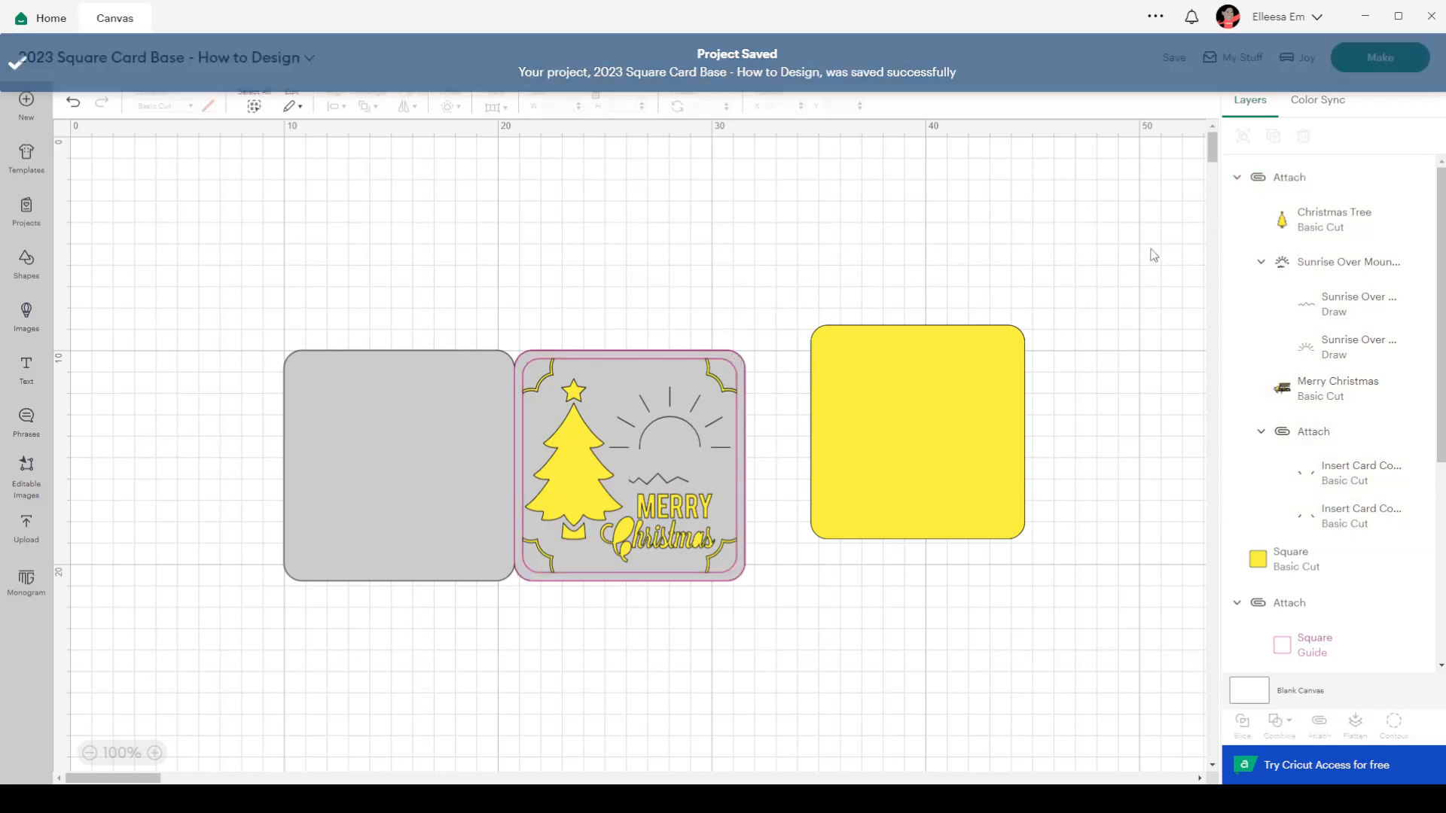
{"action": "left_click", "coordinate": [1348, 262]}
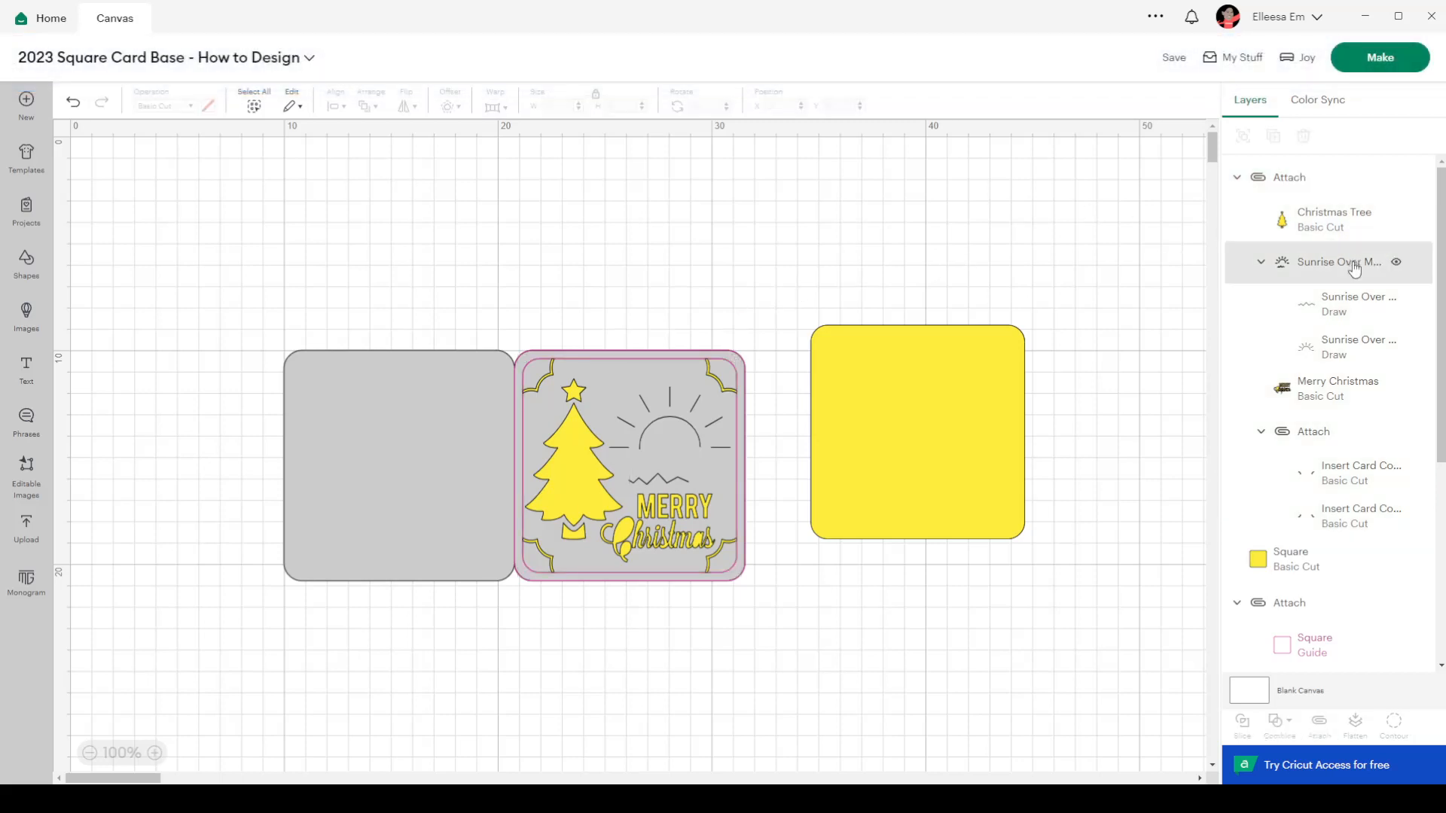
{"action": "left_click", "coordinate": [1325, 455]}
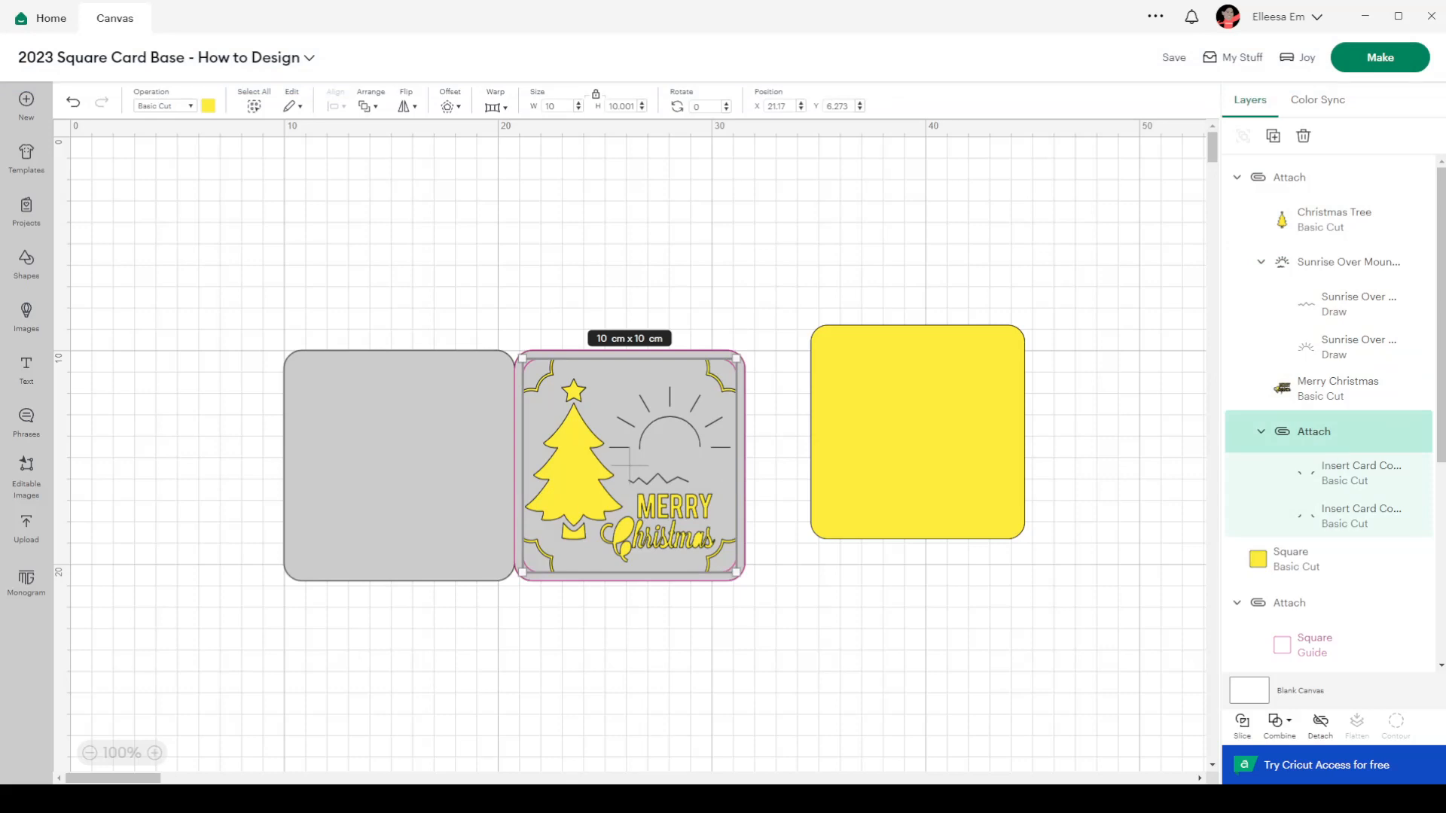
{"action": "left_click_drag", "start_coordinate": [764, 303], "coordinate": [799, 614]}
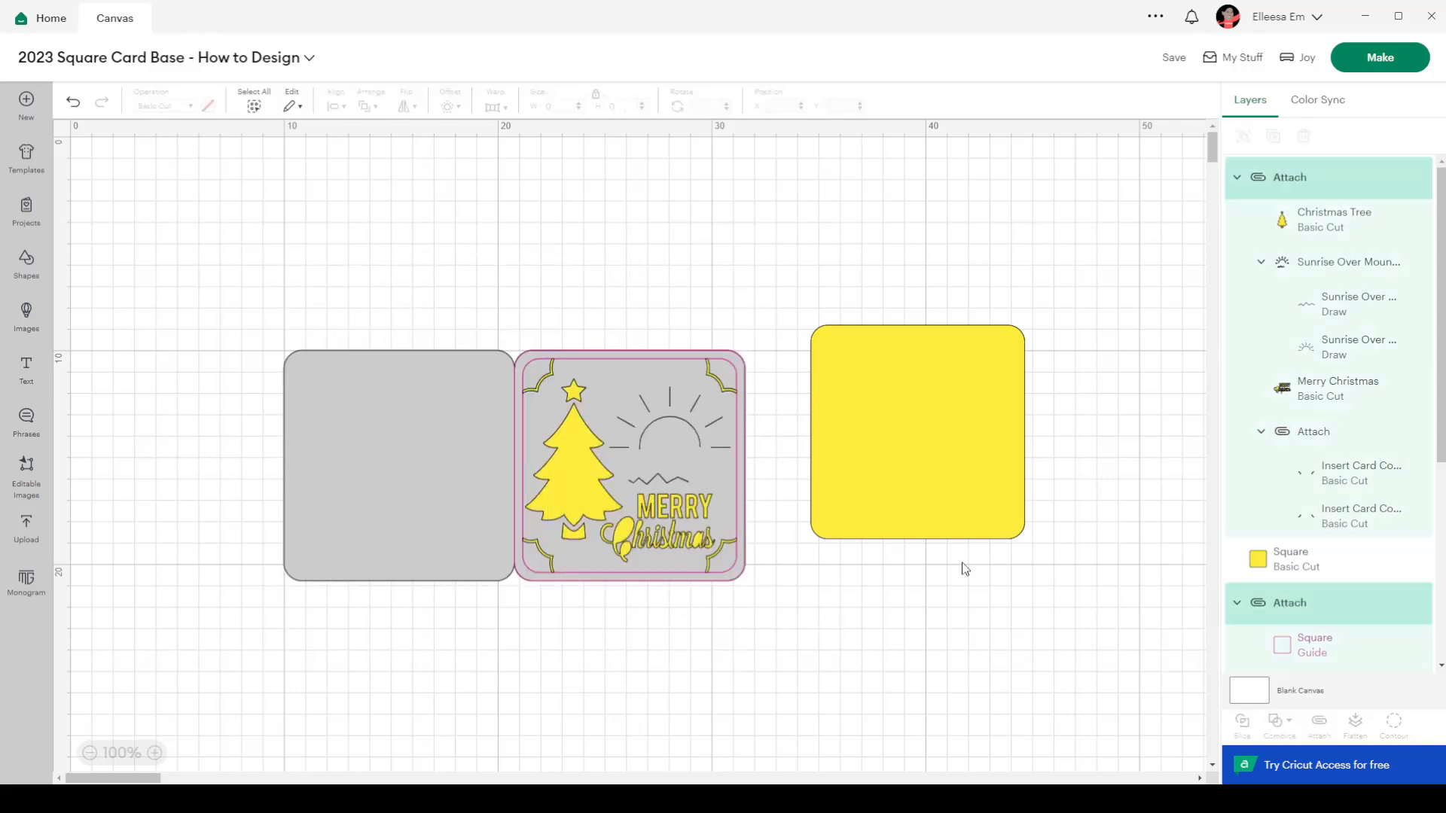
{"action": "left_click", "coordinate": [1310, 432]}
{"action": "scroll", "coordinate": [1303, 599], "scroll_direction": "down", "scroll_amount": 3}
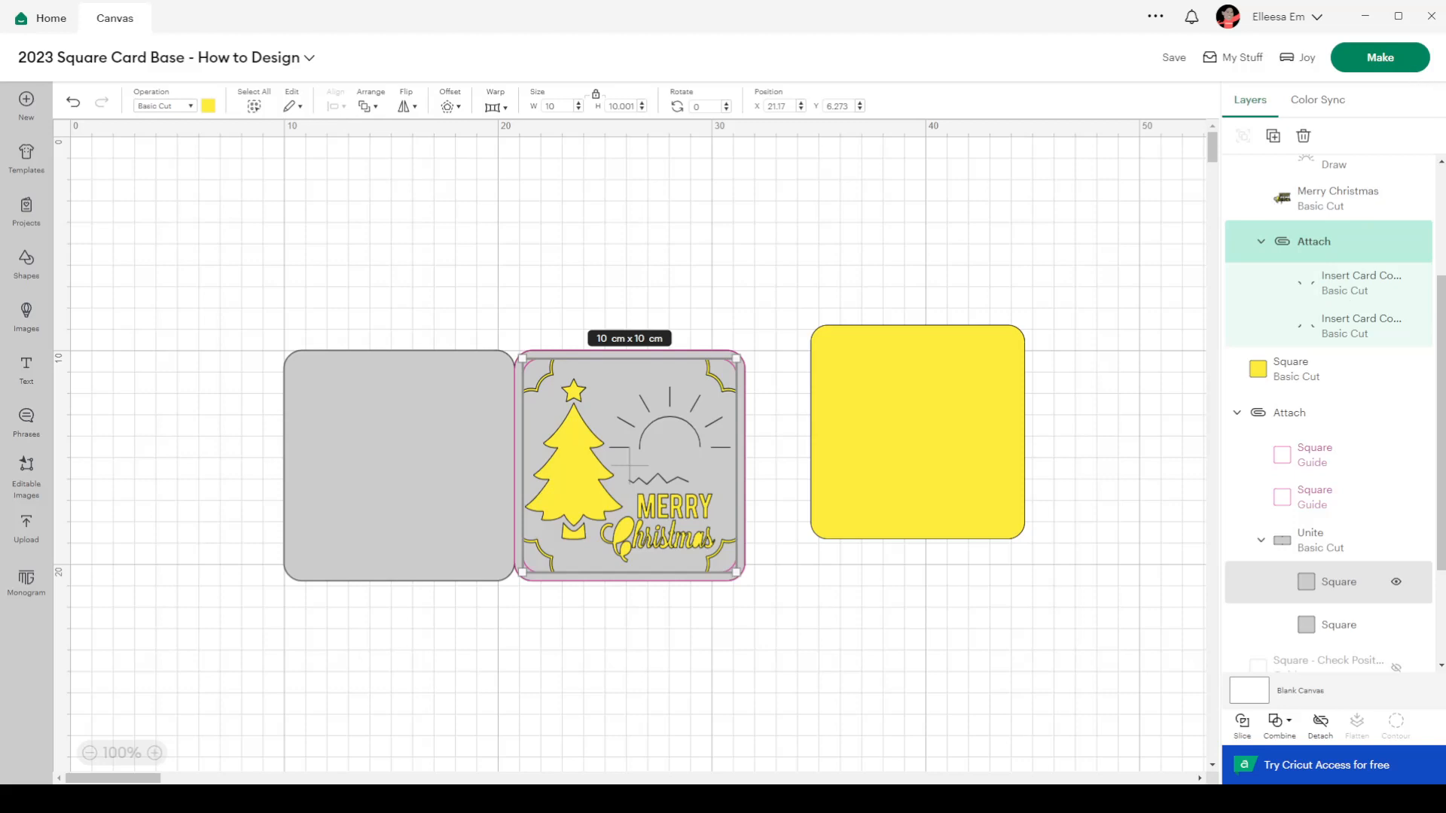
{"action": "scroll", "coordinate": [1329, 415], "scroll_direction": "up", "scroll_amount": 3}
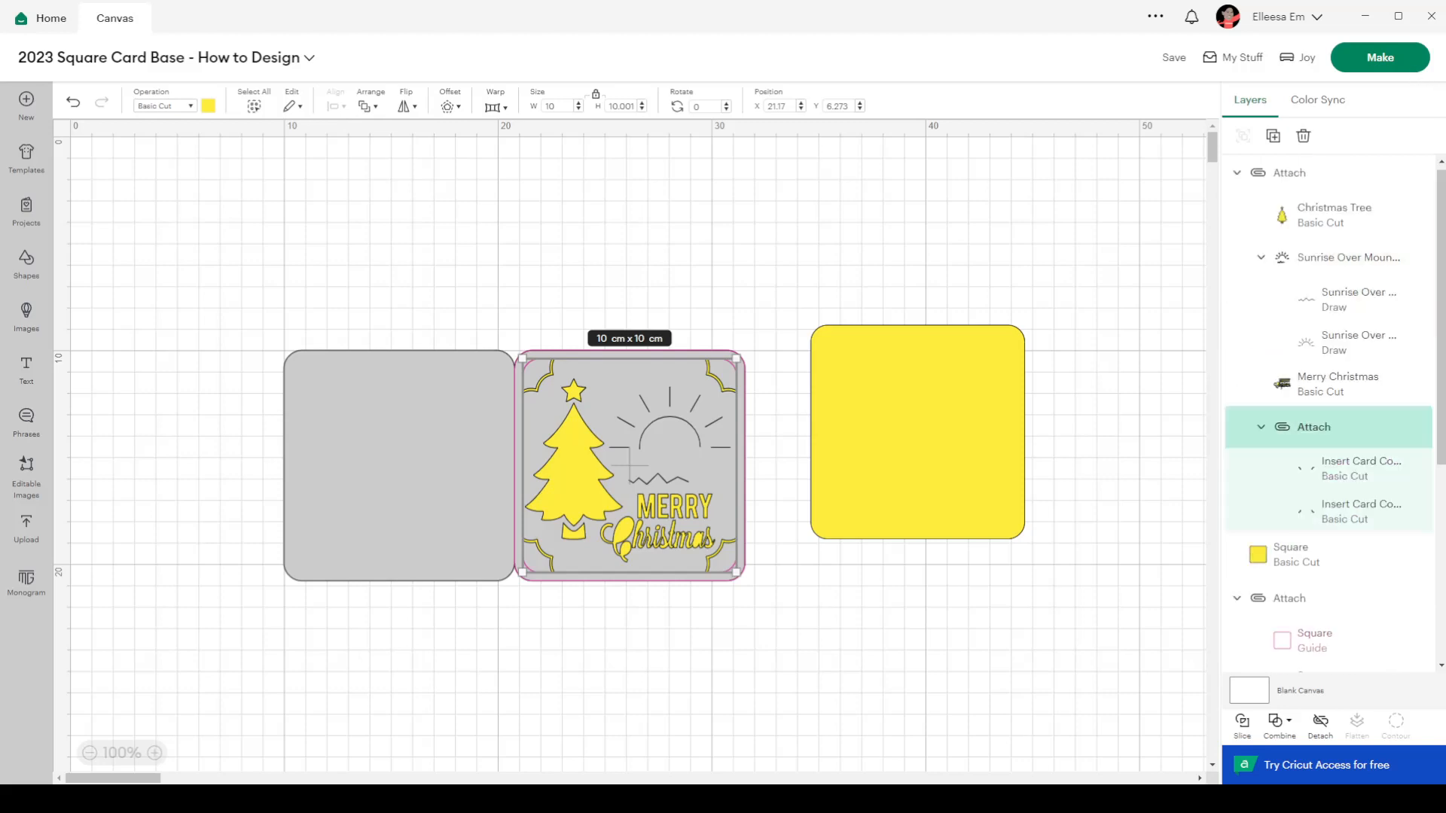
Step: Preview the project for making with all materials loaded On Mat at 11.43 cm x 30.5 cm, and examine the yellow mat
{"action": "left_click", "coordinate": [1370, 66]}
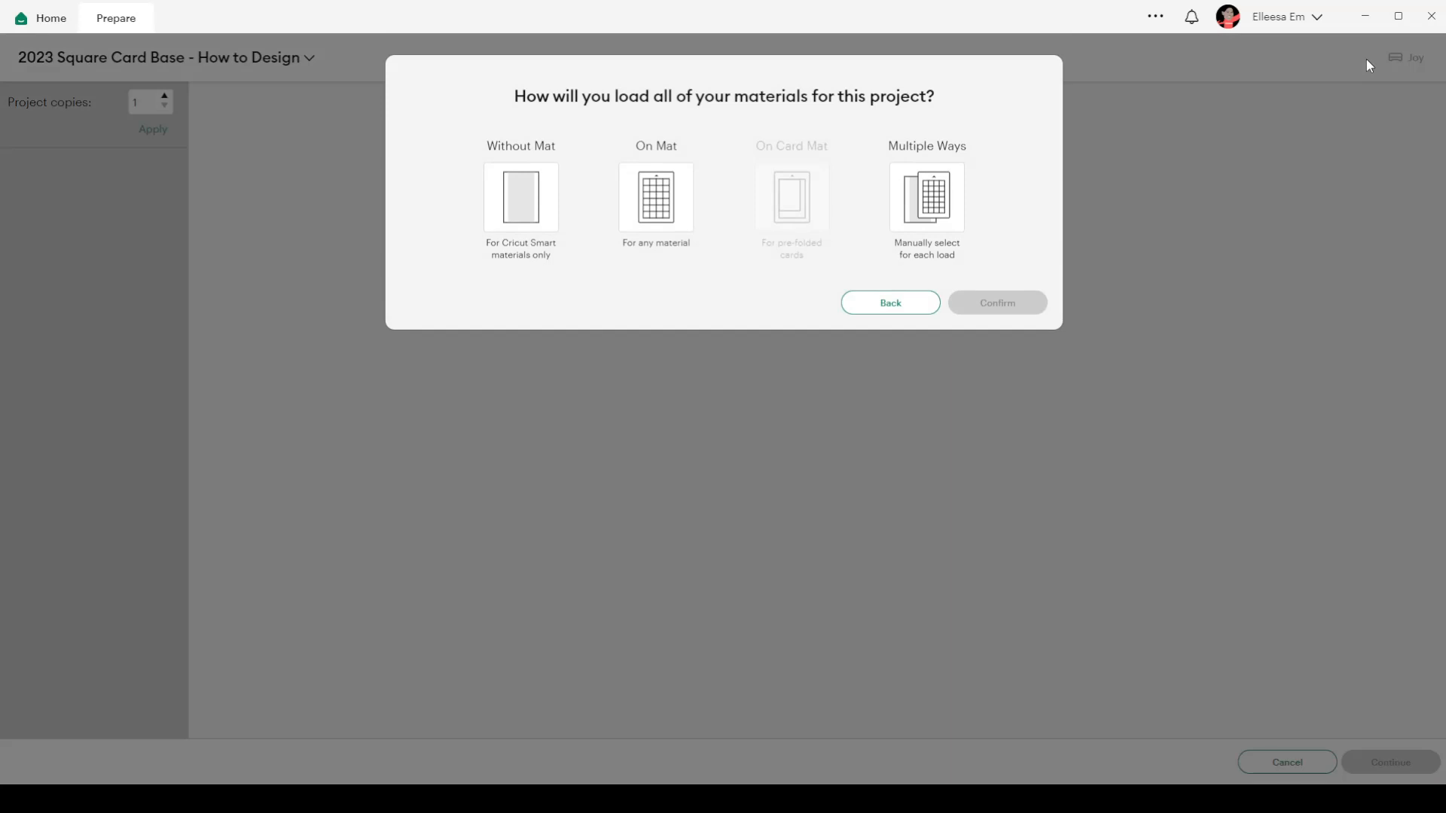
{"action": "left_click", "coordinate": [673, 204]}
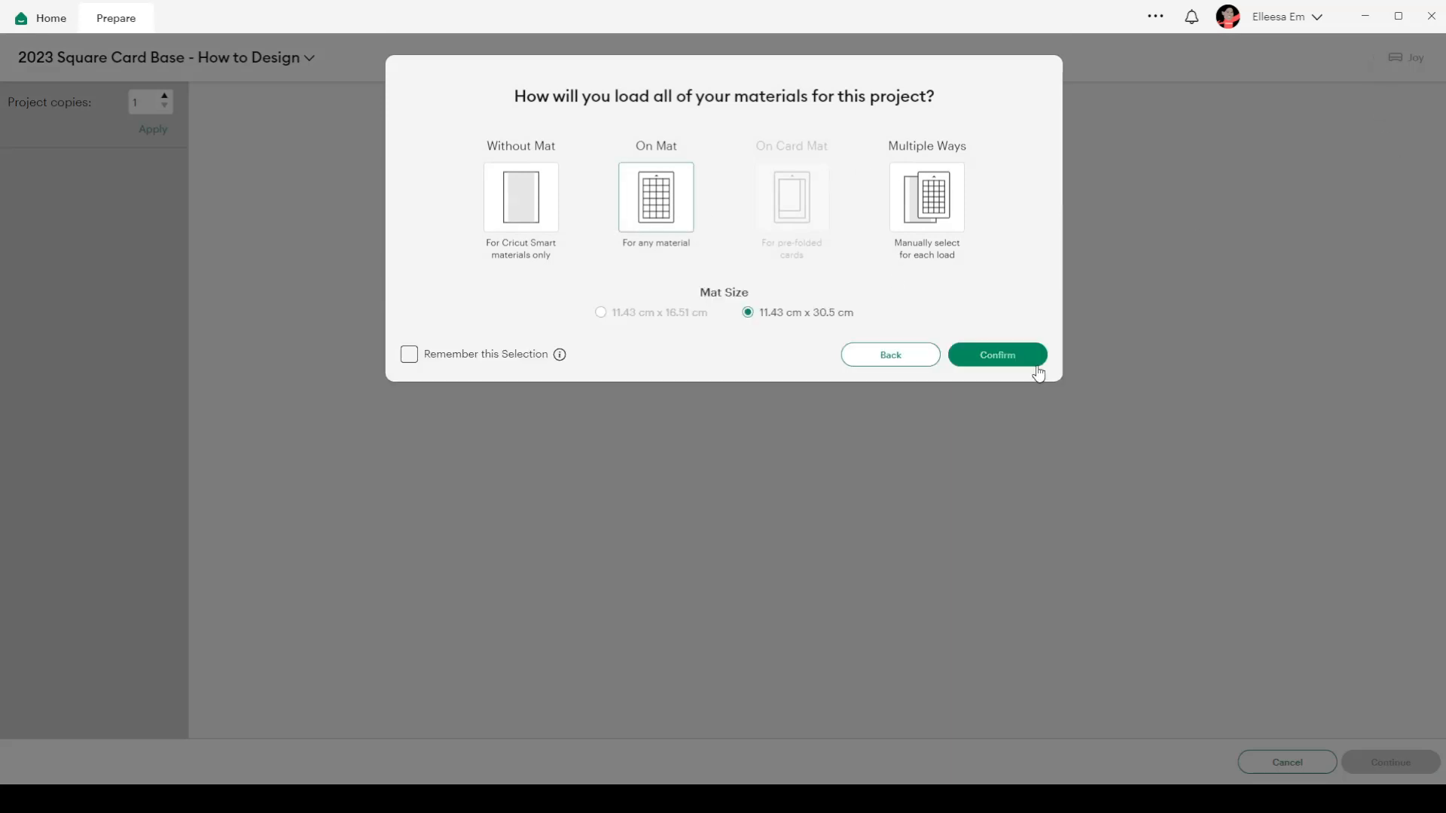
{"action": "left_click", "coordinate": [1004, 357]}
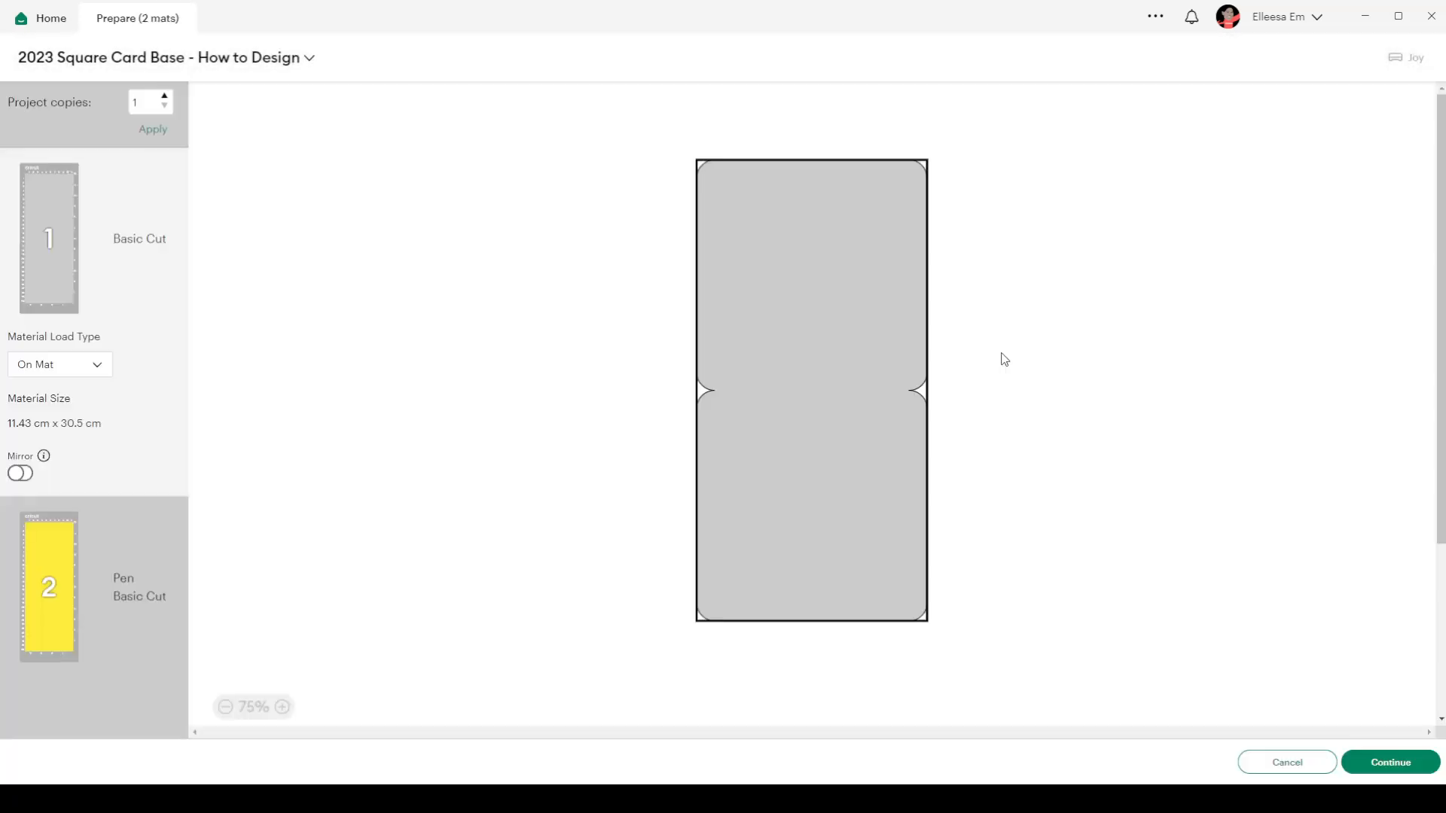
{"action": "left_click", "coordinate": [65, 598]}
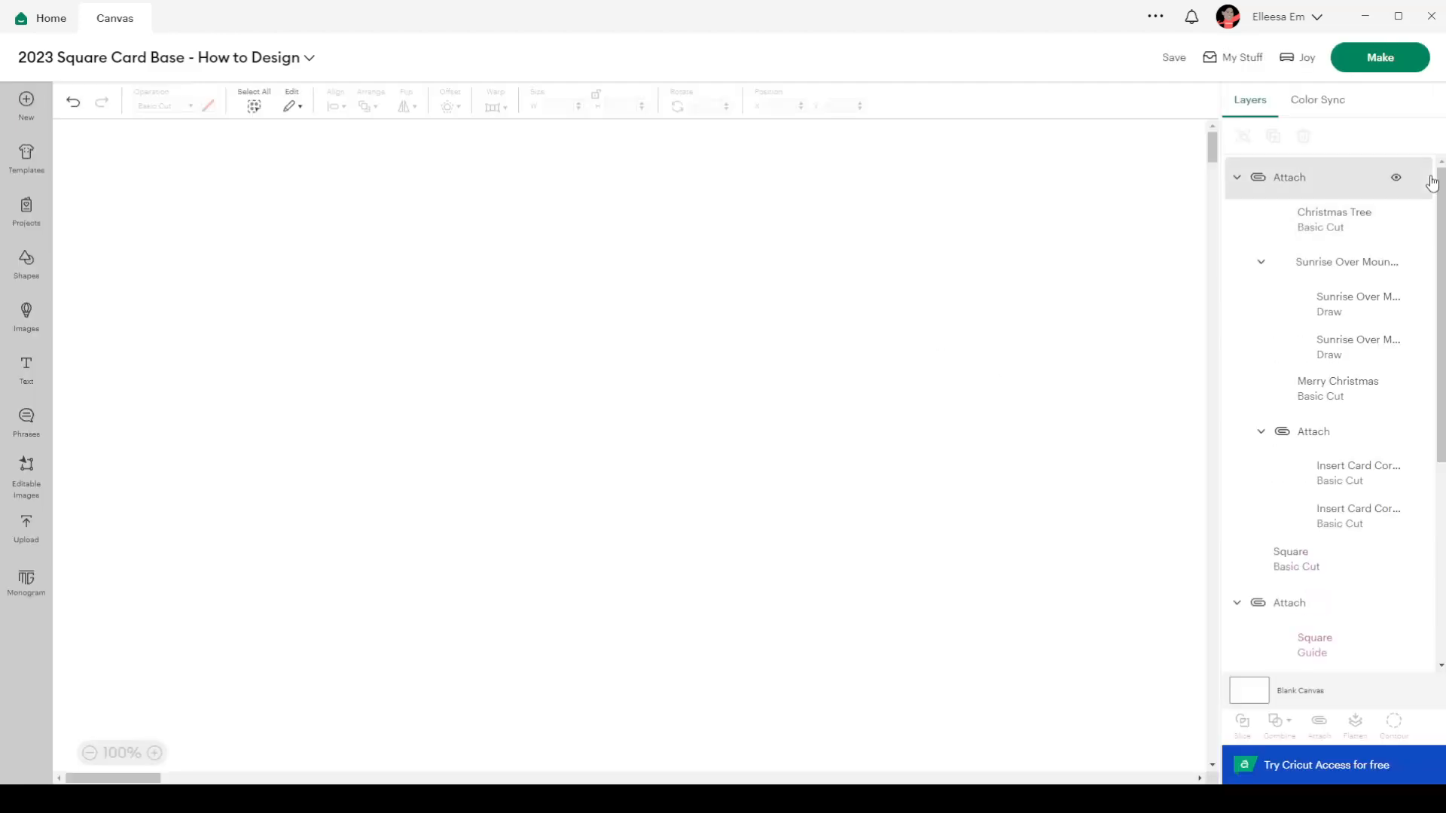
Step: Try attaching the decoration group to the united card base group and preview the result with materials loaded On Mat
{"action": "left_click", "coordinate": [1326, 192]}
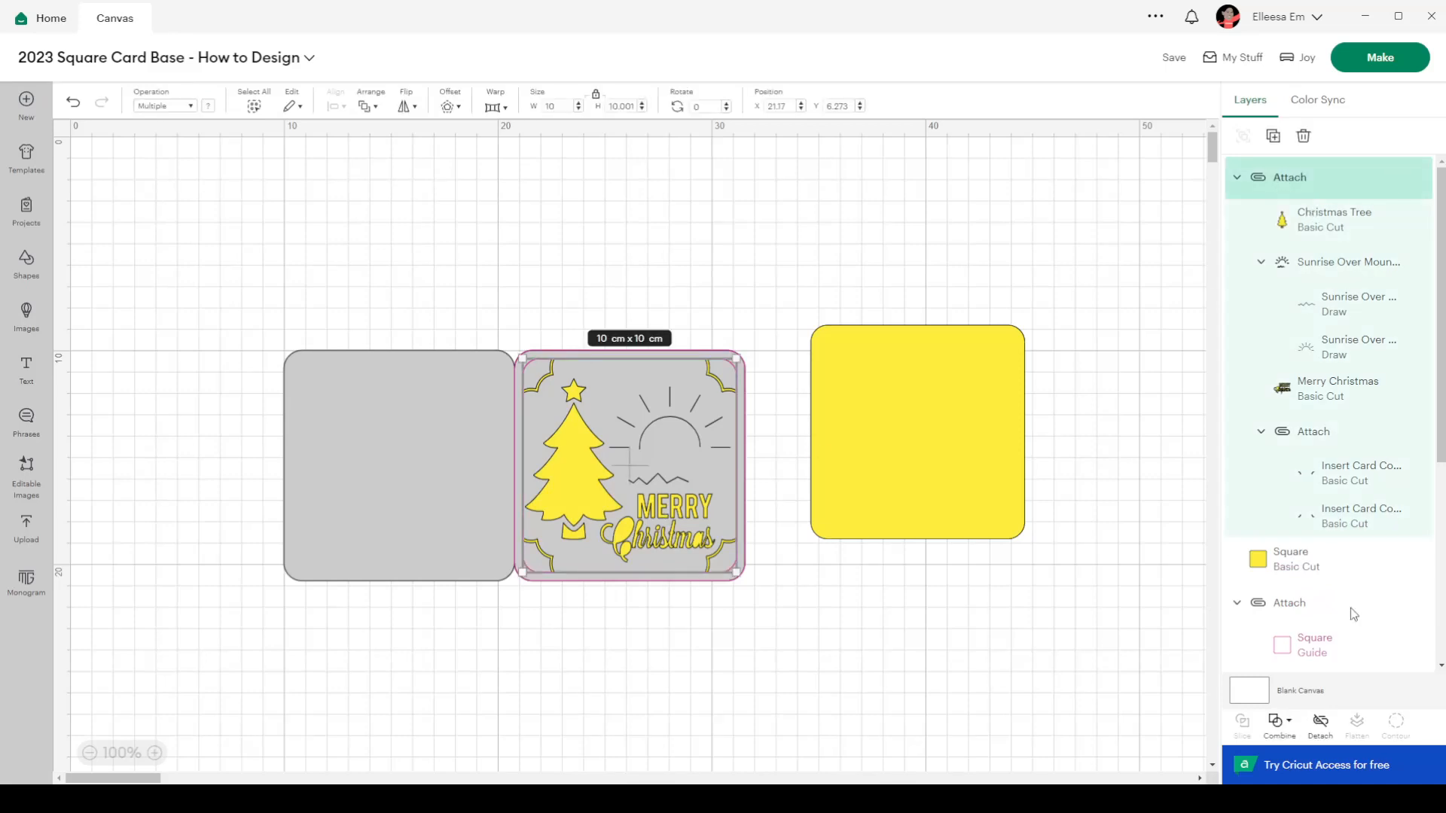
{"action": "scroll", "coordinate": [1360, 561], "scroll_direction": "down", "scroll_amount": 5}
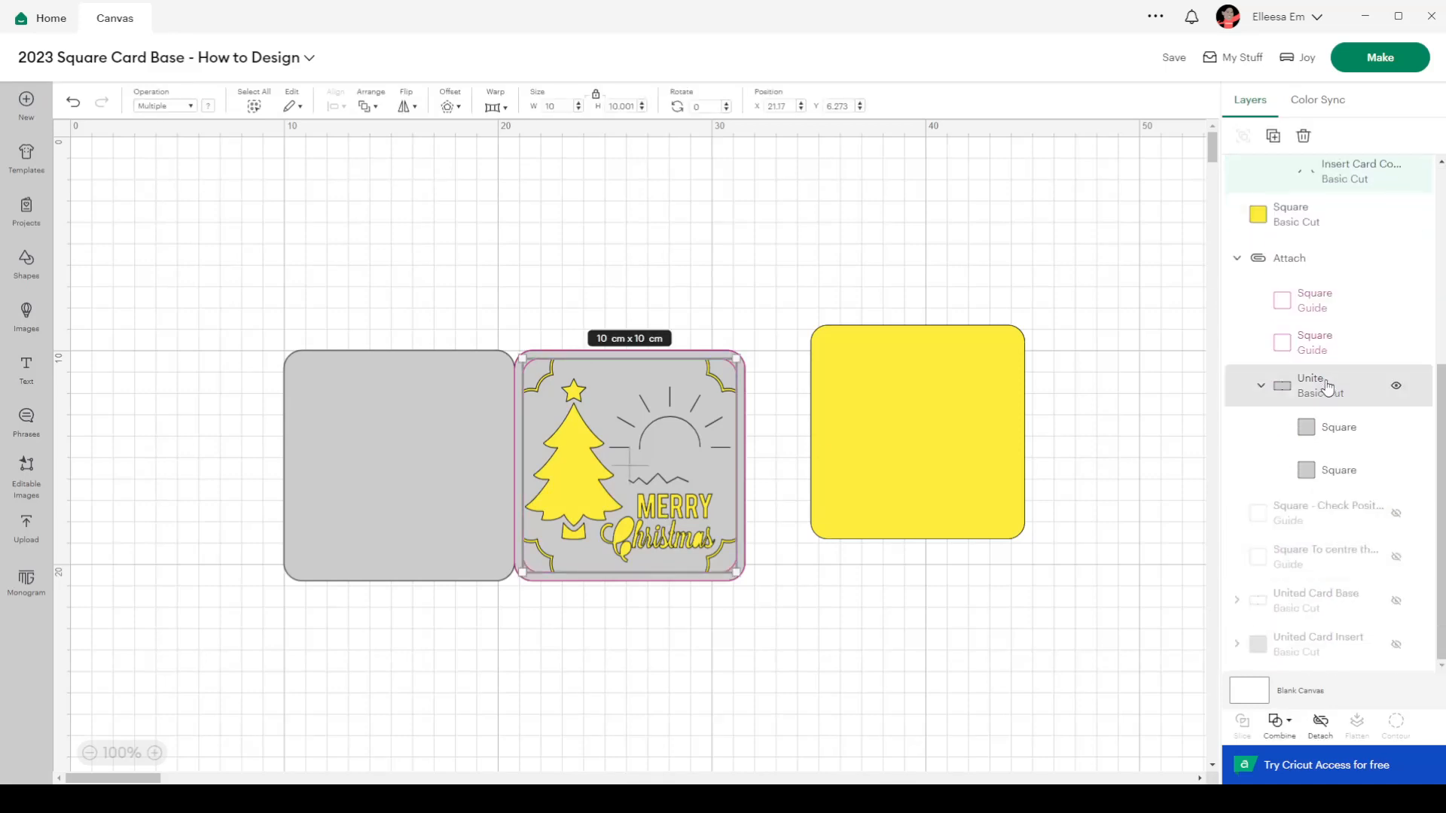
{"action": "left_click", "coordinate": [1312, 260], "text": "shift"}
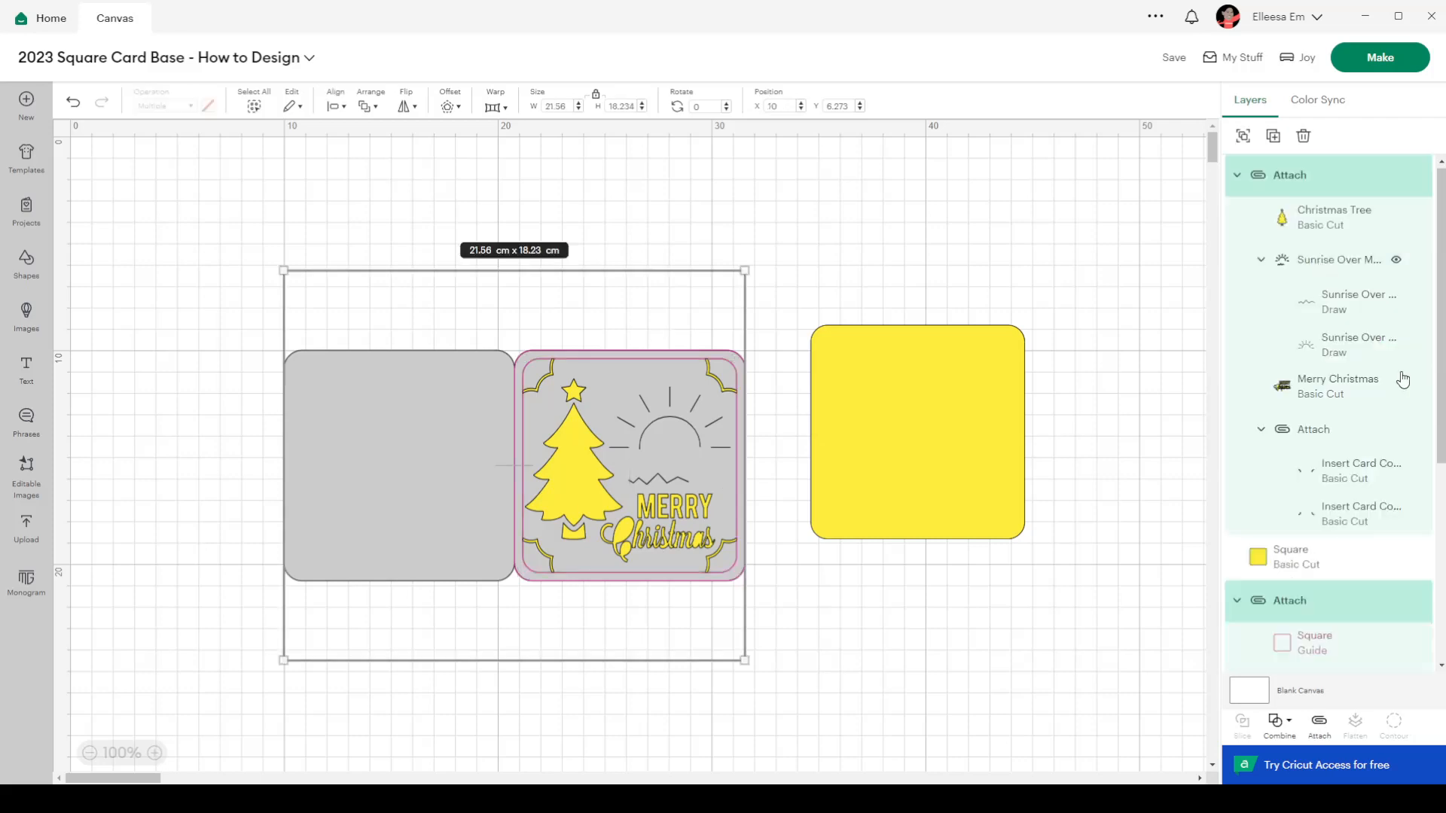
{"action": "left_click", "coordinate": [1315, 731]}
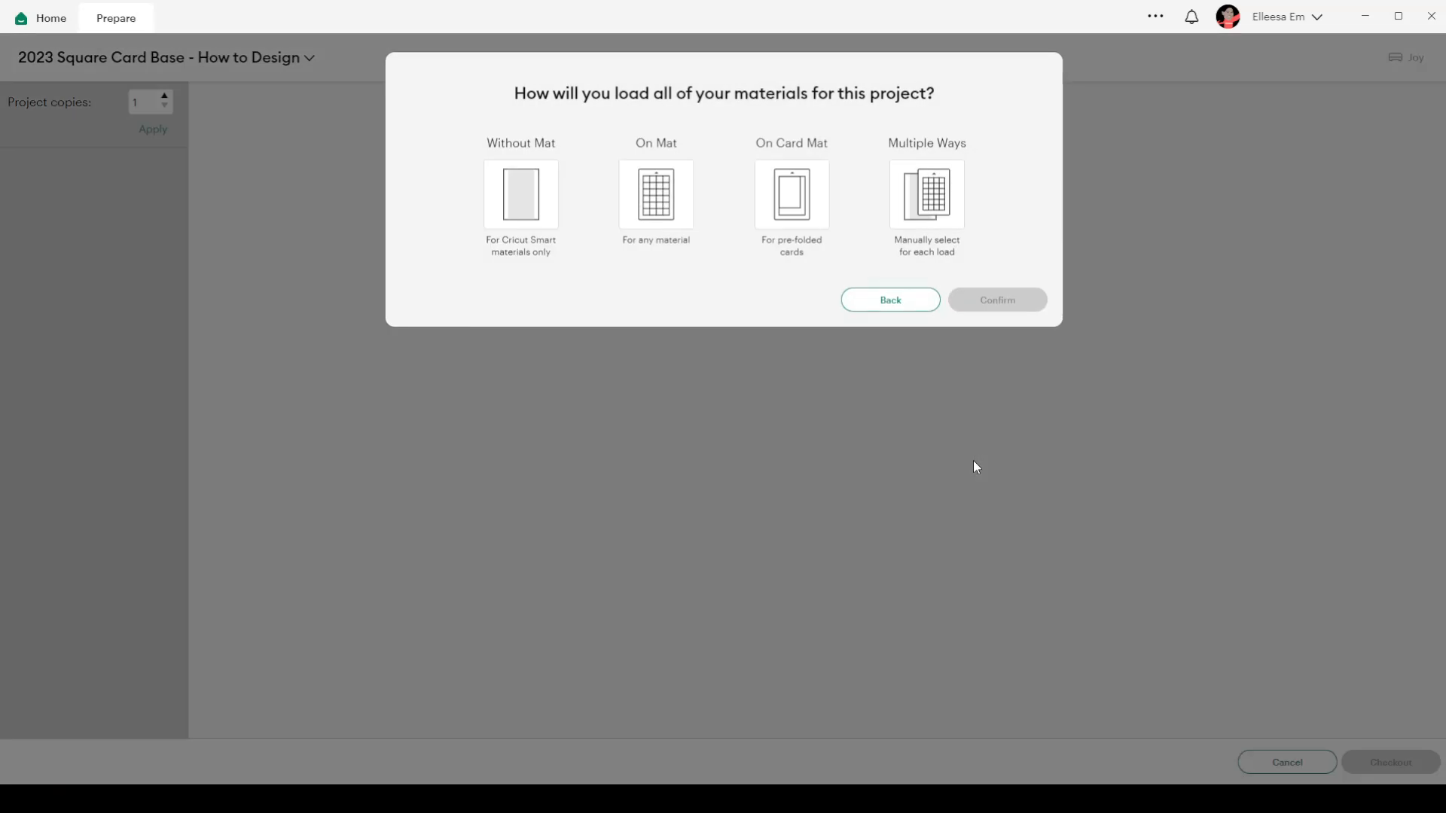
{"action": "left_click", "coordinate": [662, 197]}
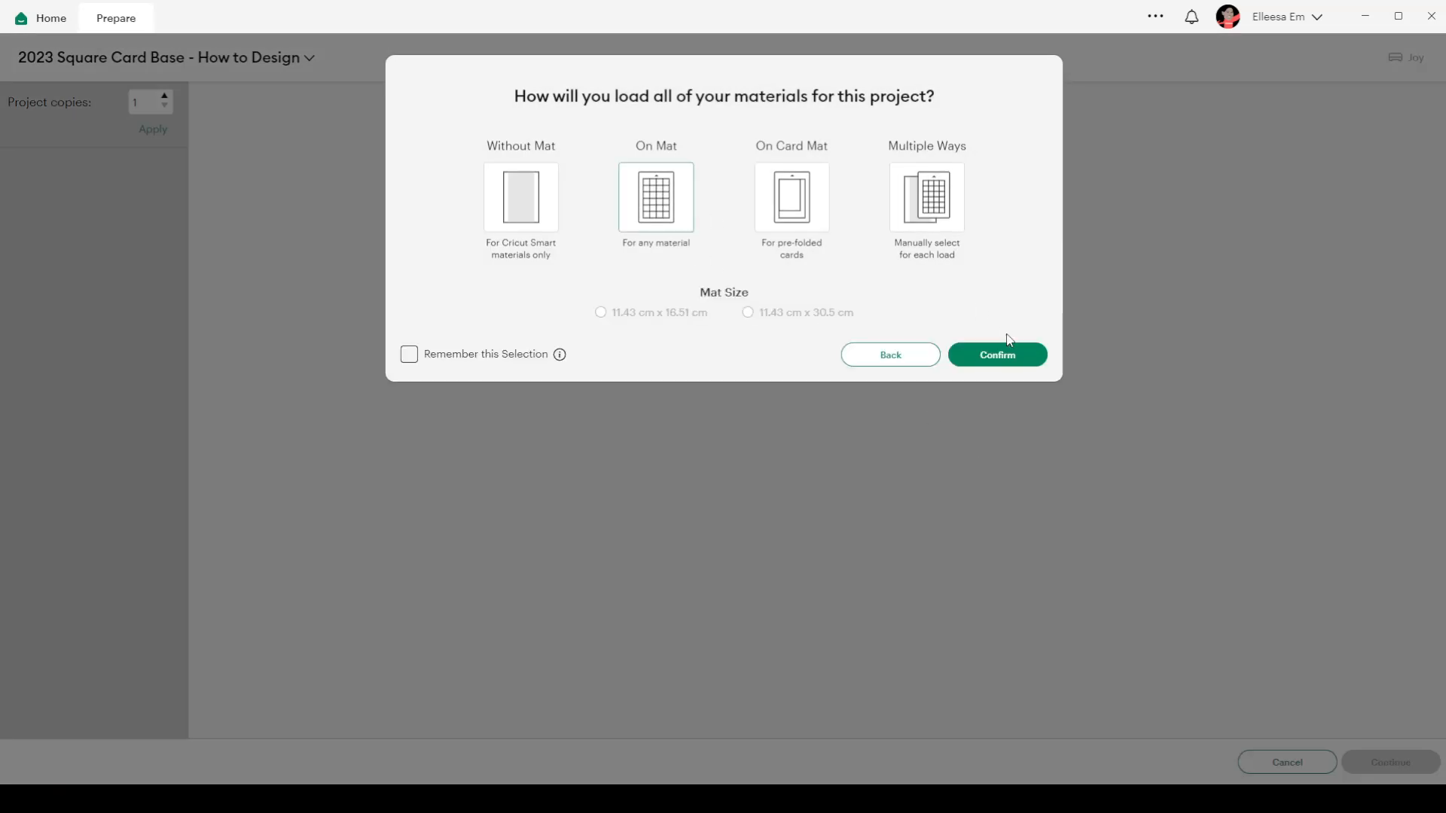
{"action": "left_click", "coordinate": [998, 355]}
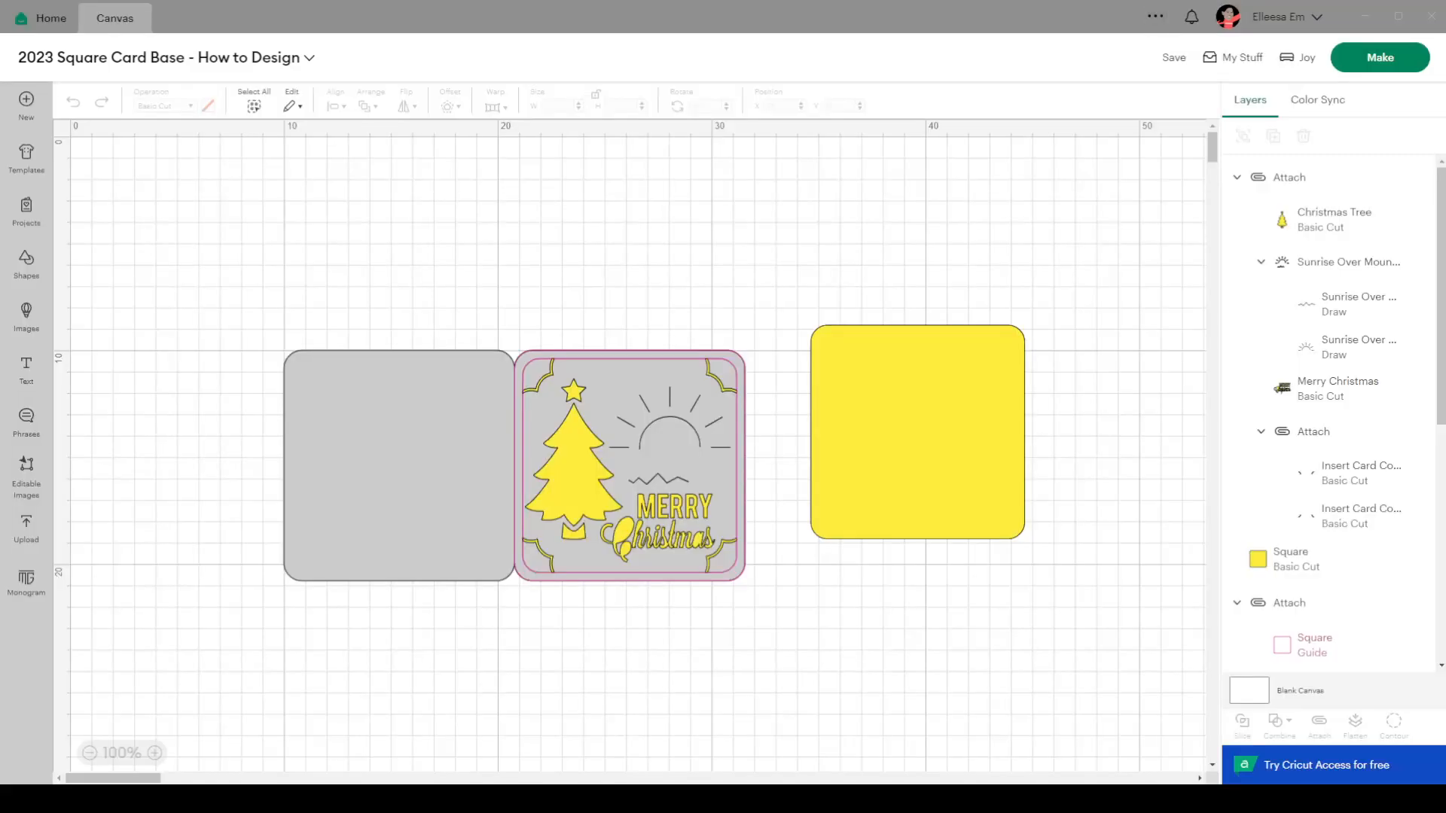
Step: Save a copy of the project as "2023 Square Card Base - How to Design - 1"
{"action": "left_click", "coordinate": [1174, 58]}
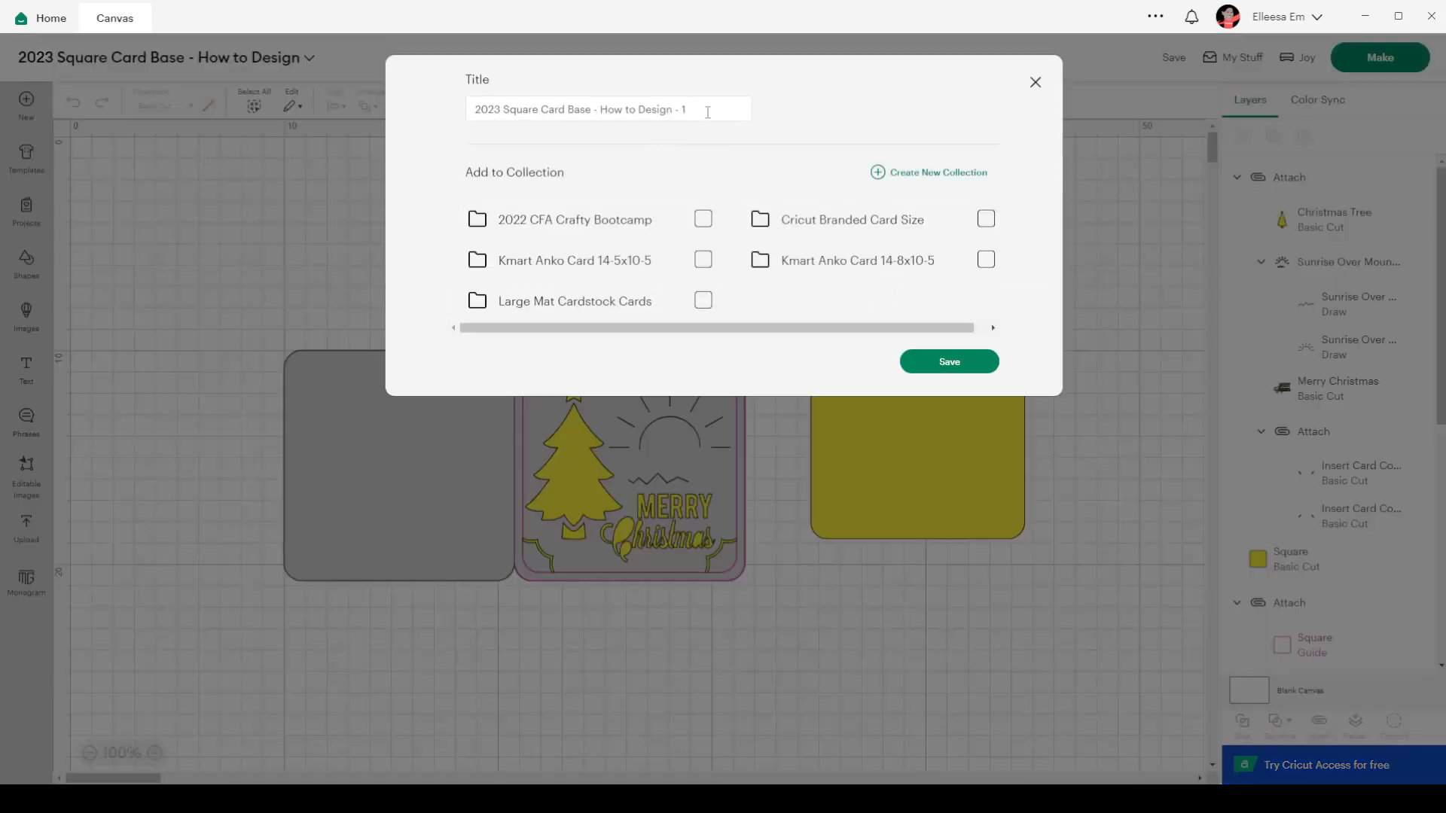
{"action": "left_click", "coordinate": [972, 365]}
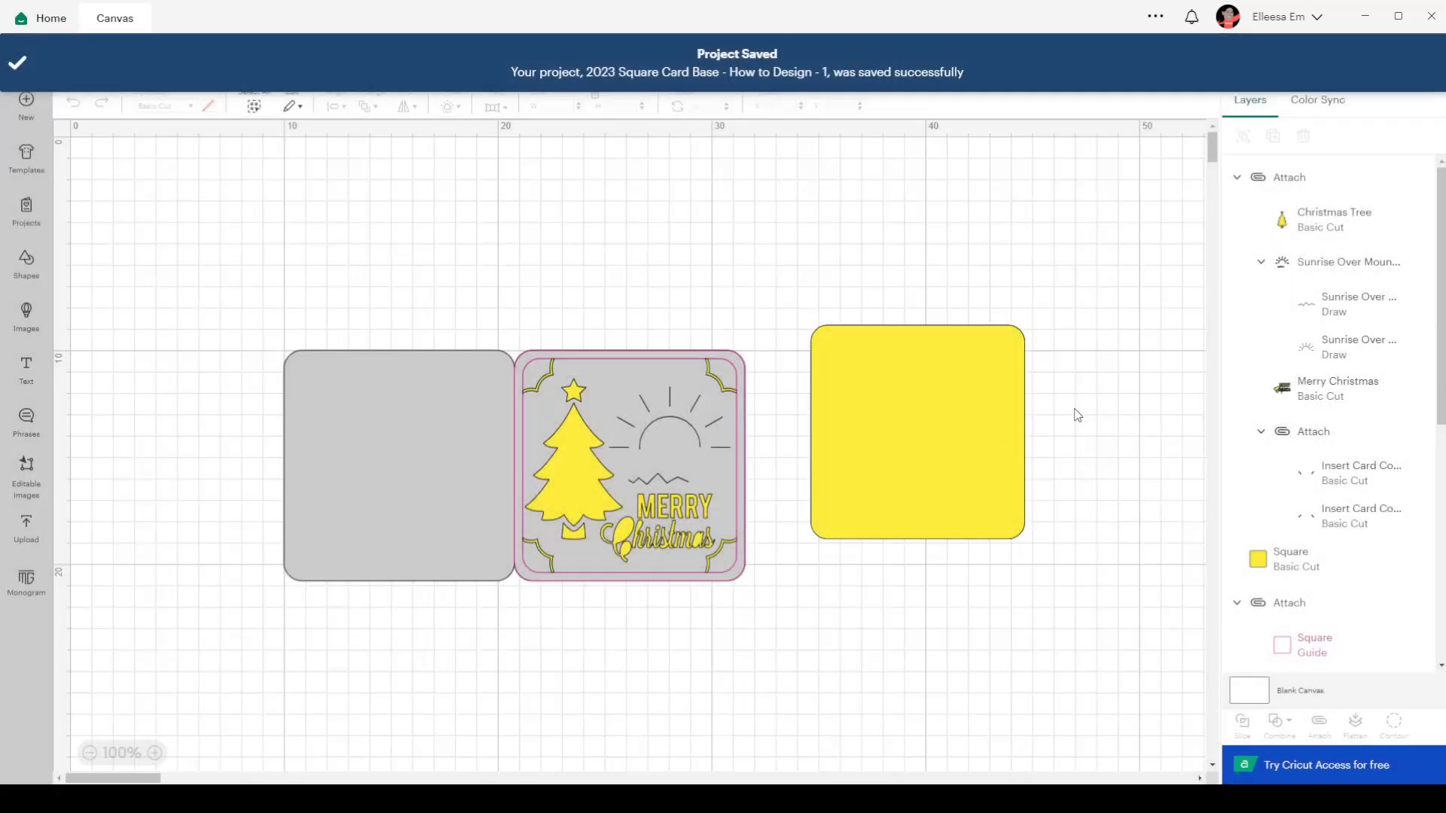
Step: Undo the Unite on the two grey card base squares and weld them into a single shape
{"action": "left_click", "coordinate": [1311, 199]}
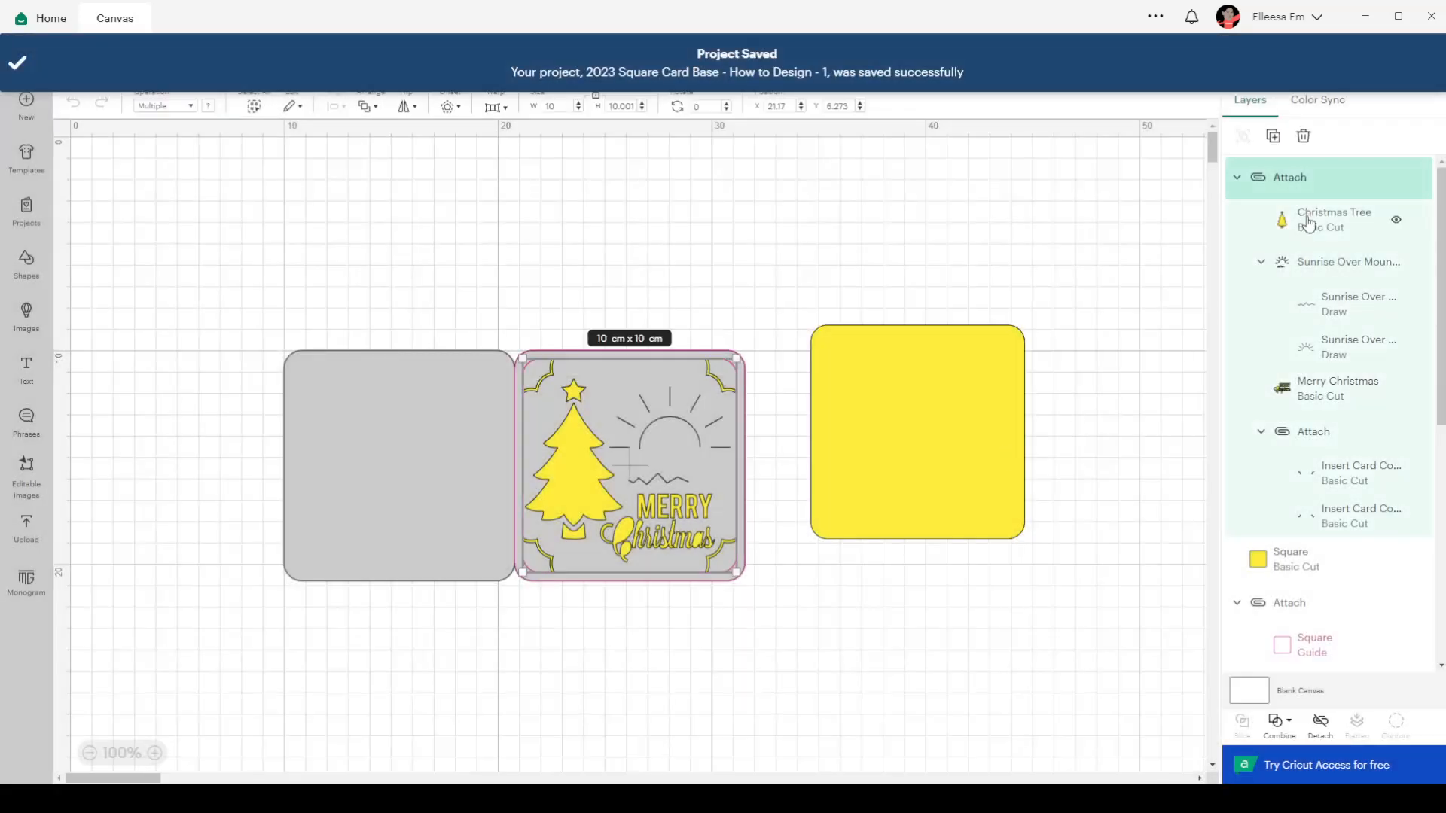
{"action": "scroll", "coordinate": [1341, 506], "scroll_direction": "down", "scroll_amount": 6}
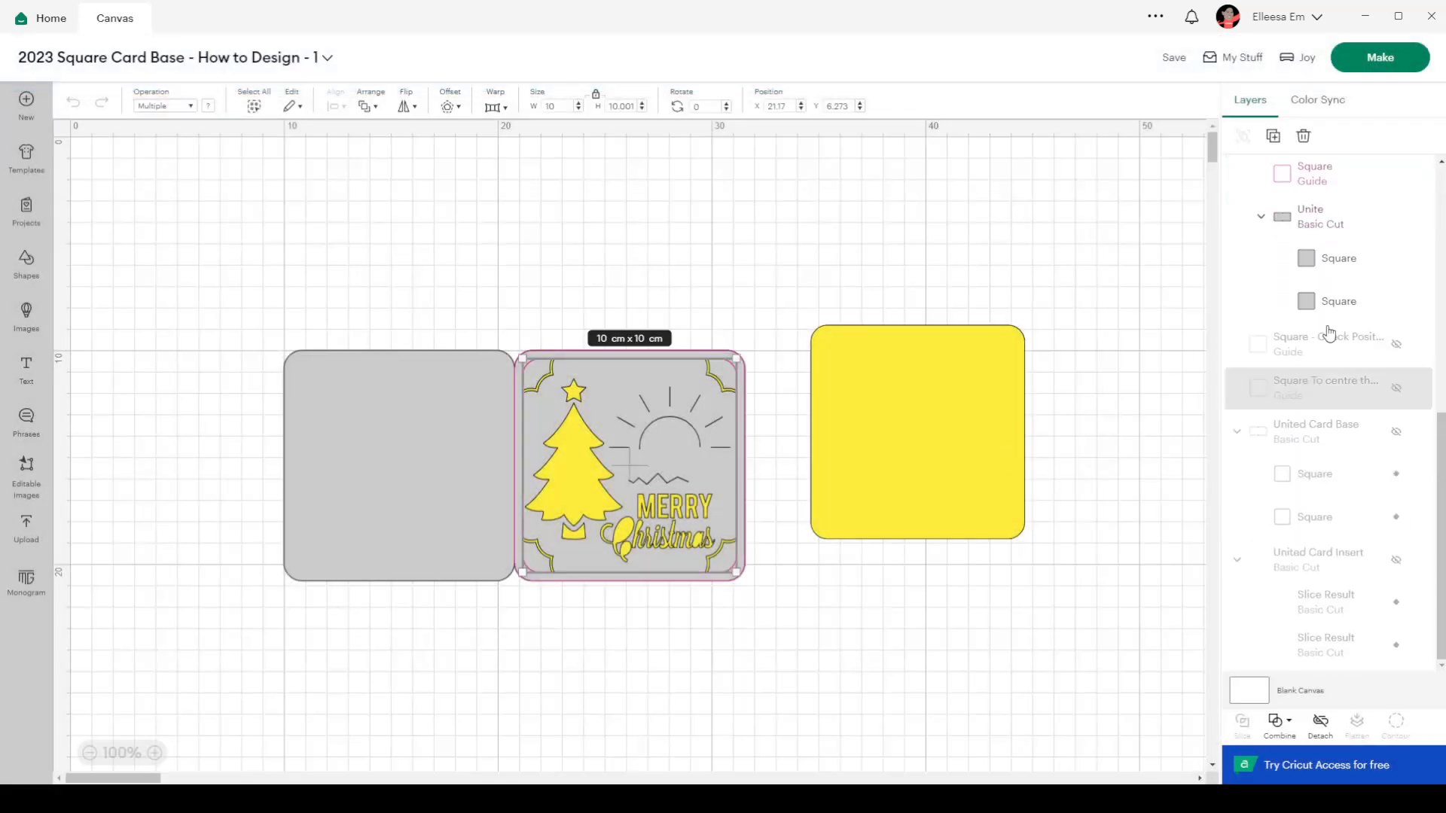
{"action": "left_click", "coordinate": [1310, 216]}
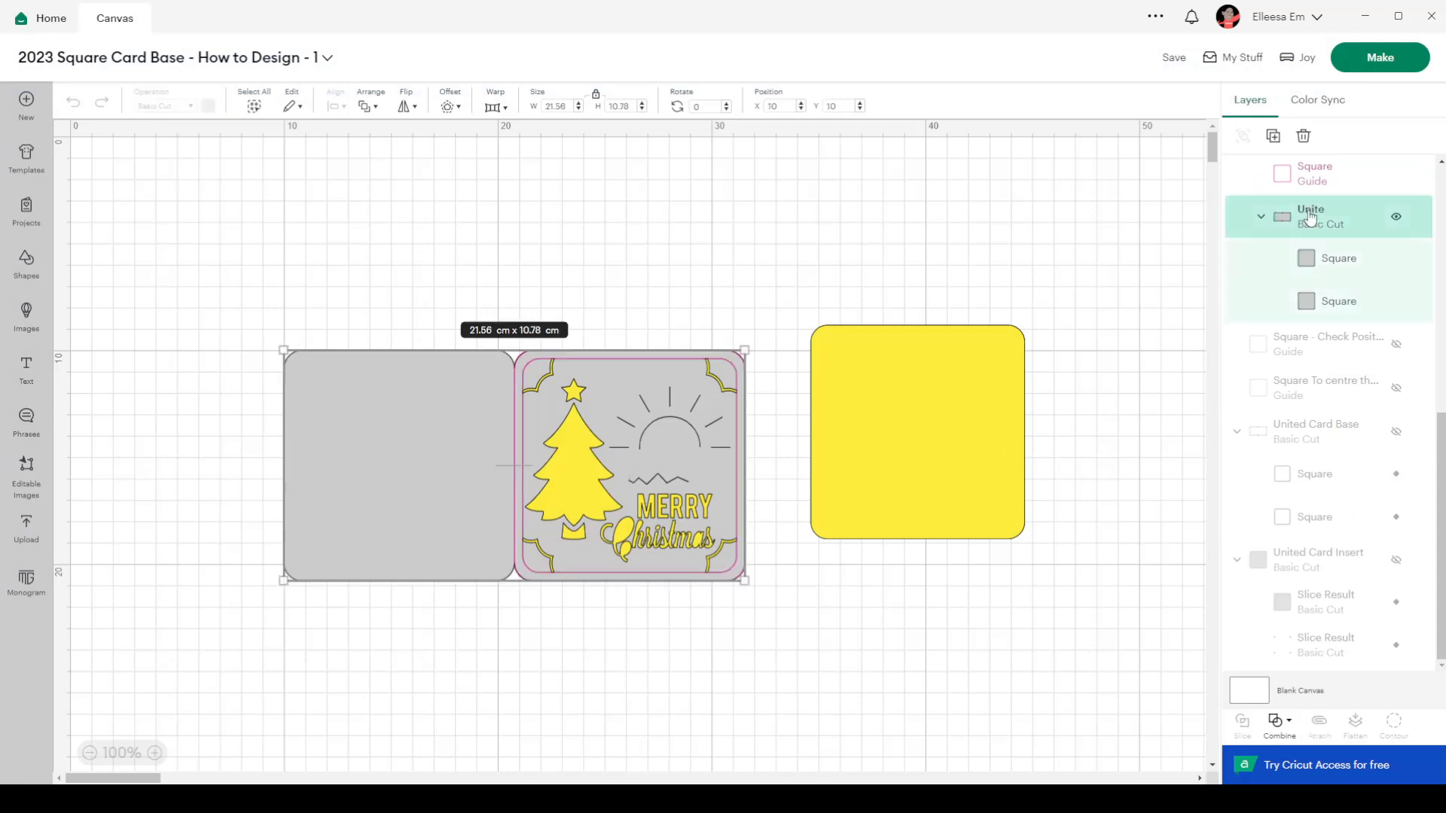
{"action": "left_click", "coordinate": [1293, 735]}
{"action": "left_click", "coordinate": [1297, 660]}
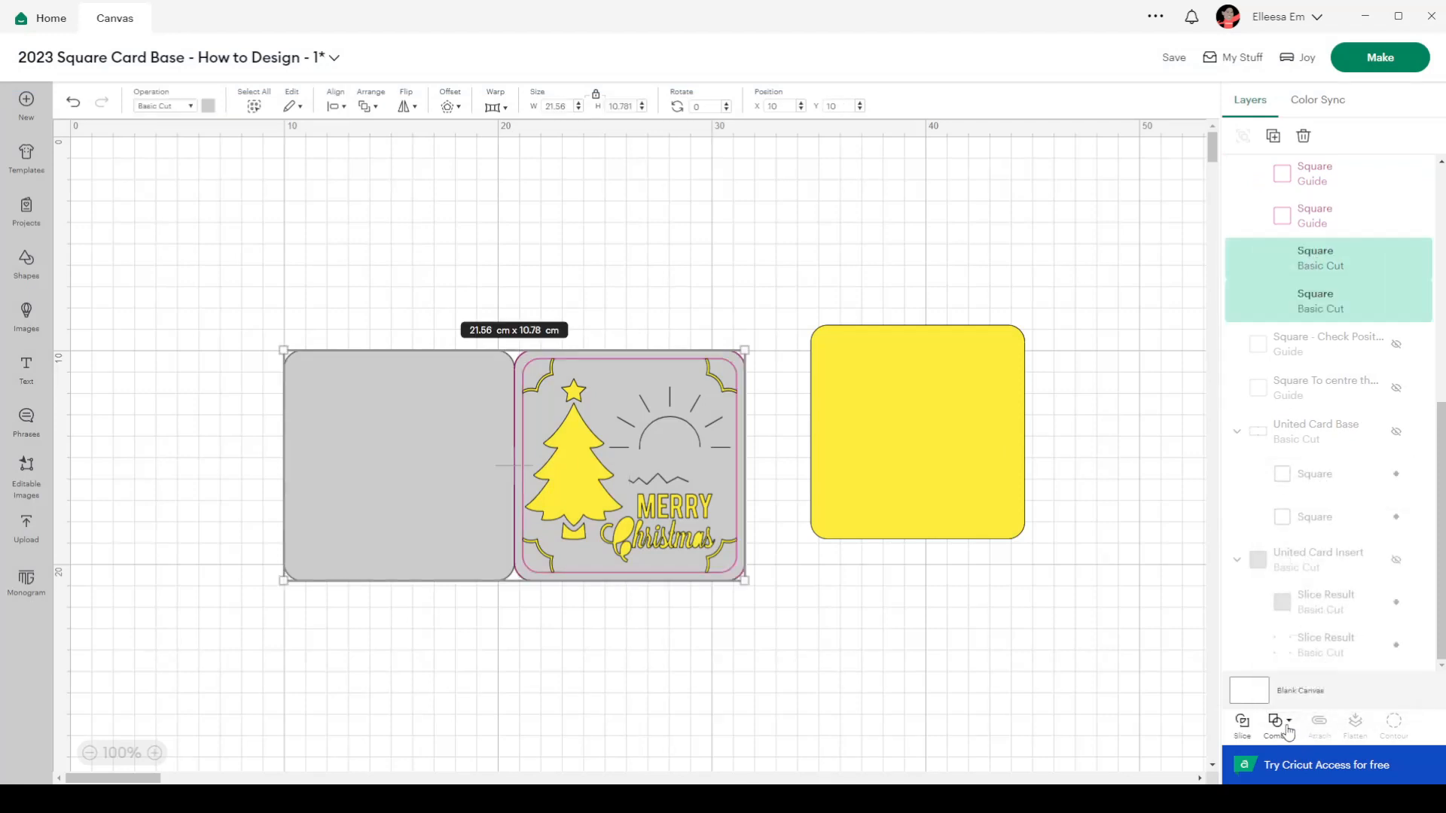
{"action": "left_click", "coordinate": [1291, 730]}
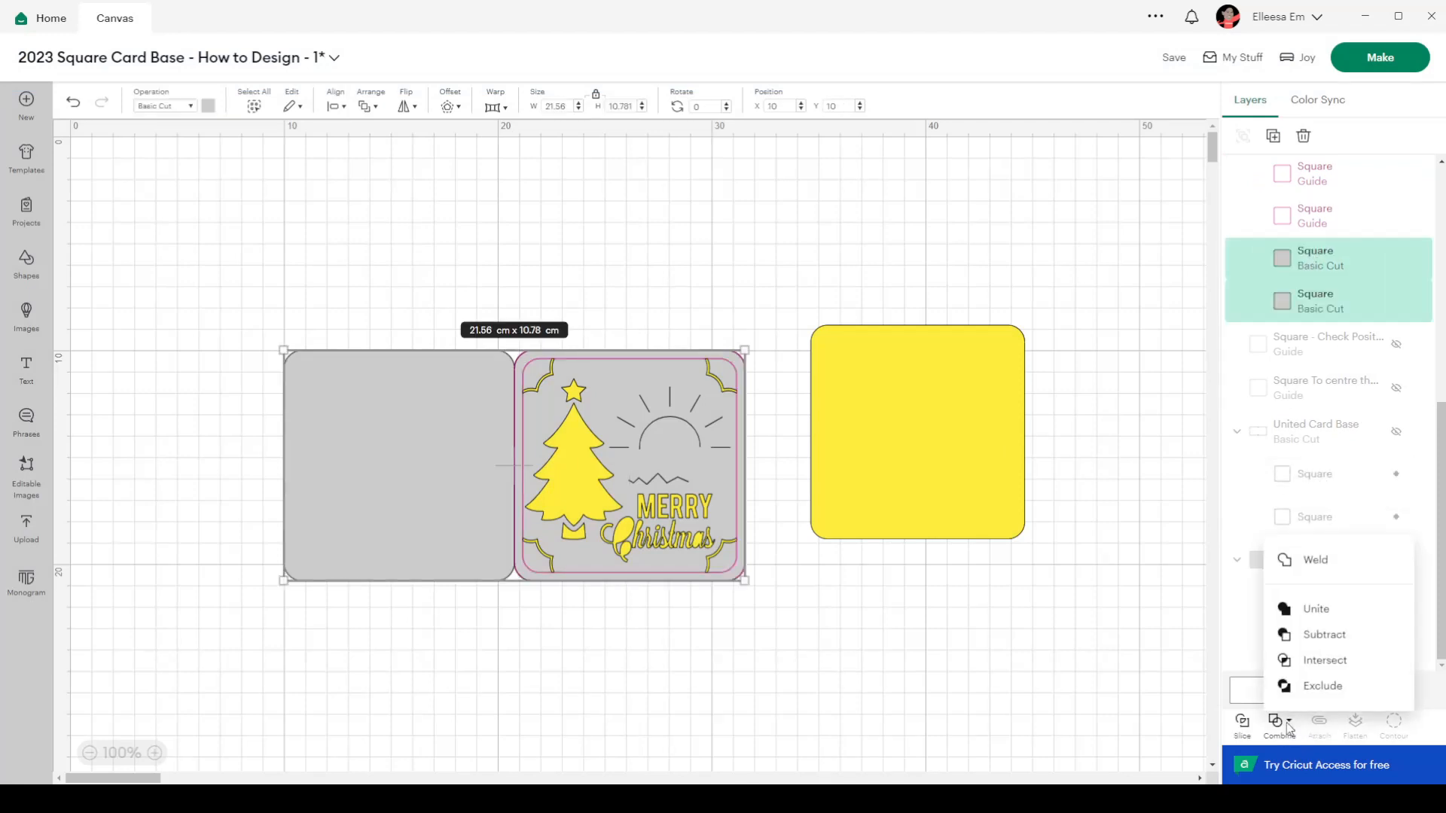
{"action": "left_click", "coordinate": [1299, 561]}
{"action": "left_click", "coordinate": [1078, 453]}
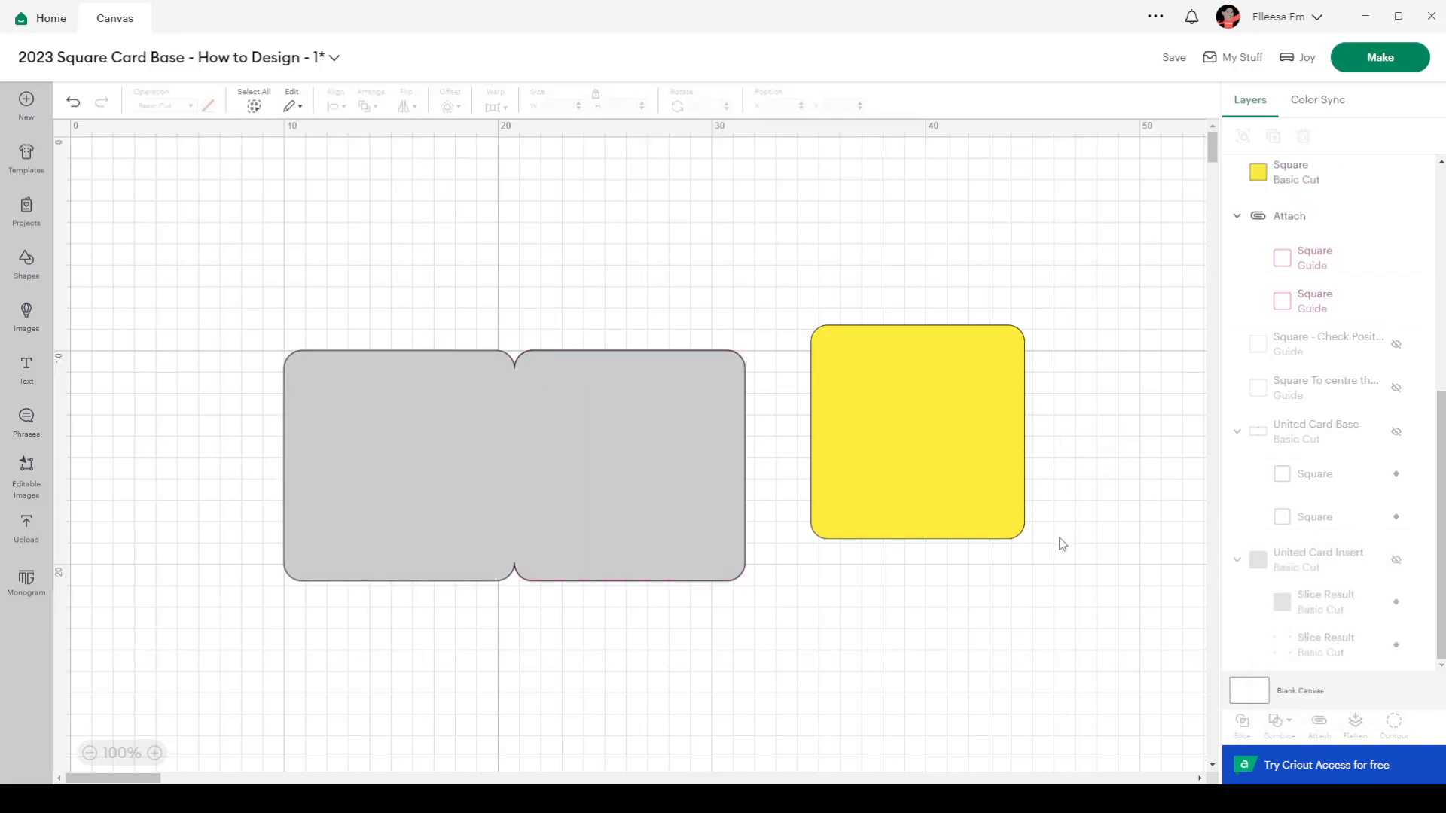
Step: Send the welded grey card base to the back, behind the Christmas decorations and guide squares
{"action": "scroll", "coordinate": [1299, 314], "scroll_direction": "up", "scroll_amount": 6}
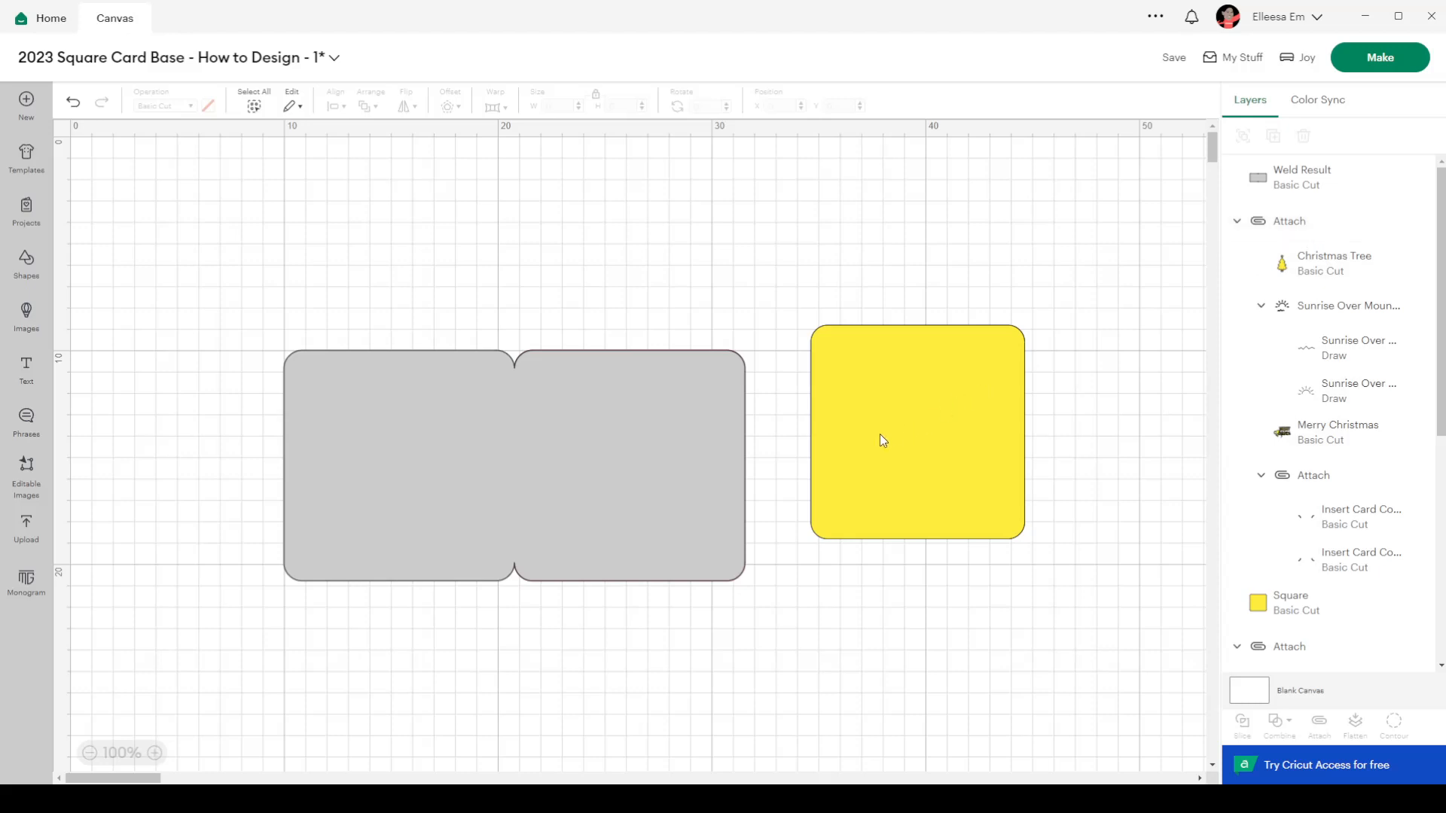
{"action": "scroll", "coordinate": [1329, 603], "scroll_direction": "down", "scroll_amount": 5}
{"action": "scroll", "coordinate": [1329, 542], "scroll_direction": "down", "scroll_amount": 2}
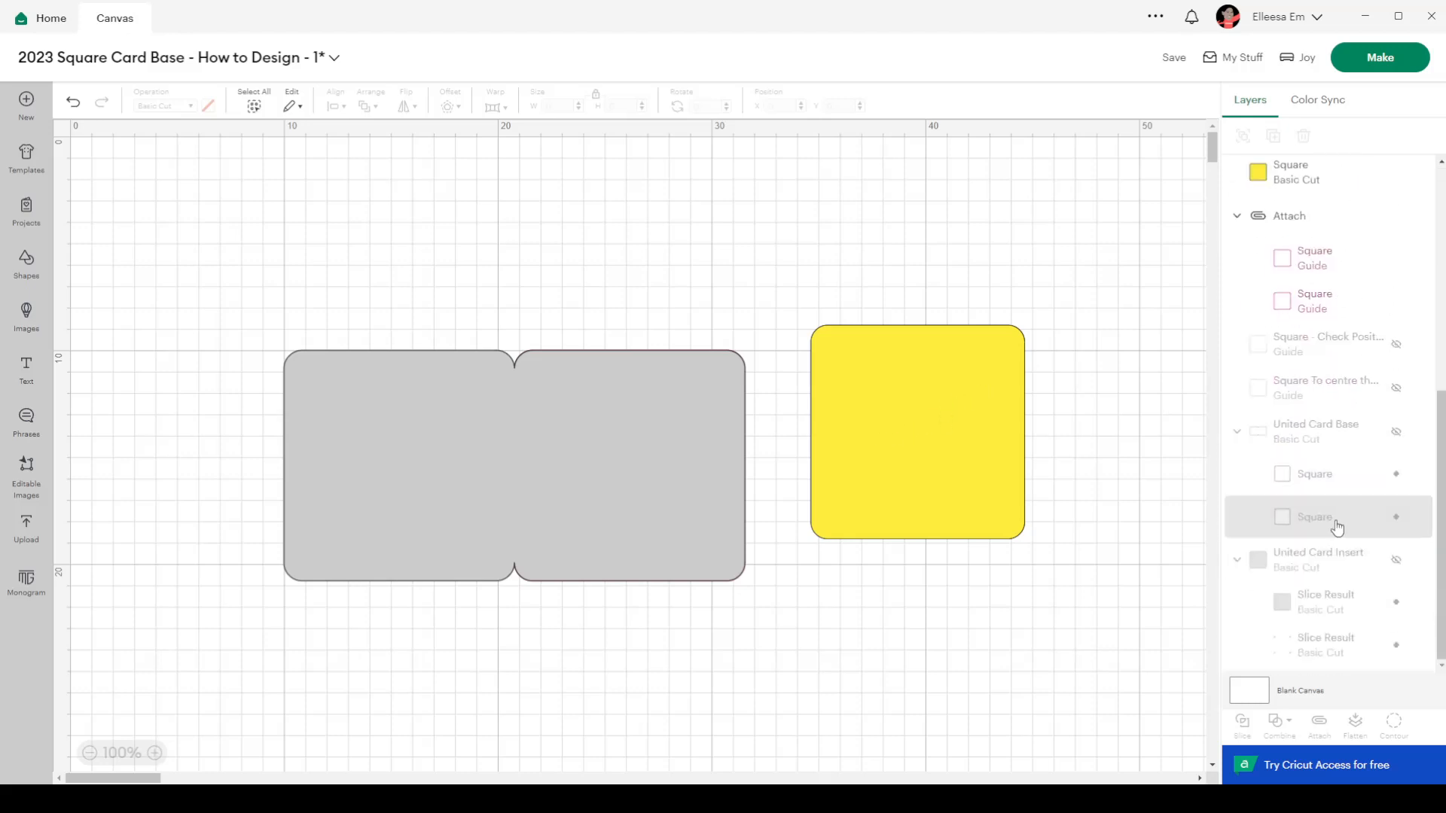
{"action": "scroll", "coordinate": [1341, 520], "scroll_direction": "up", "scroll_amount": 7}
{"action": "right_click", "coordinate": [1278, 181]}
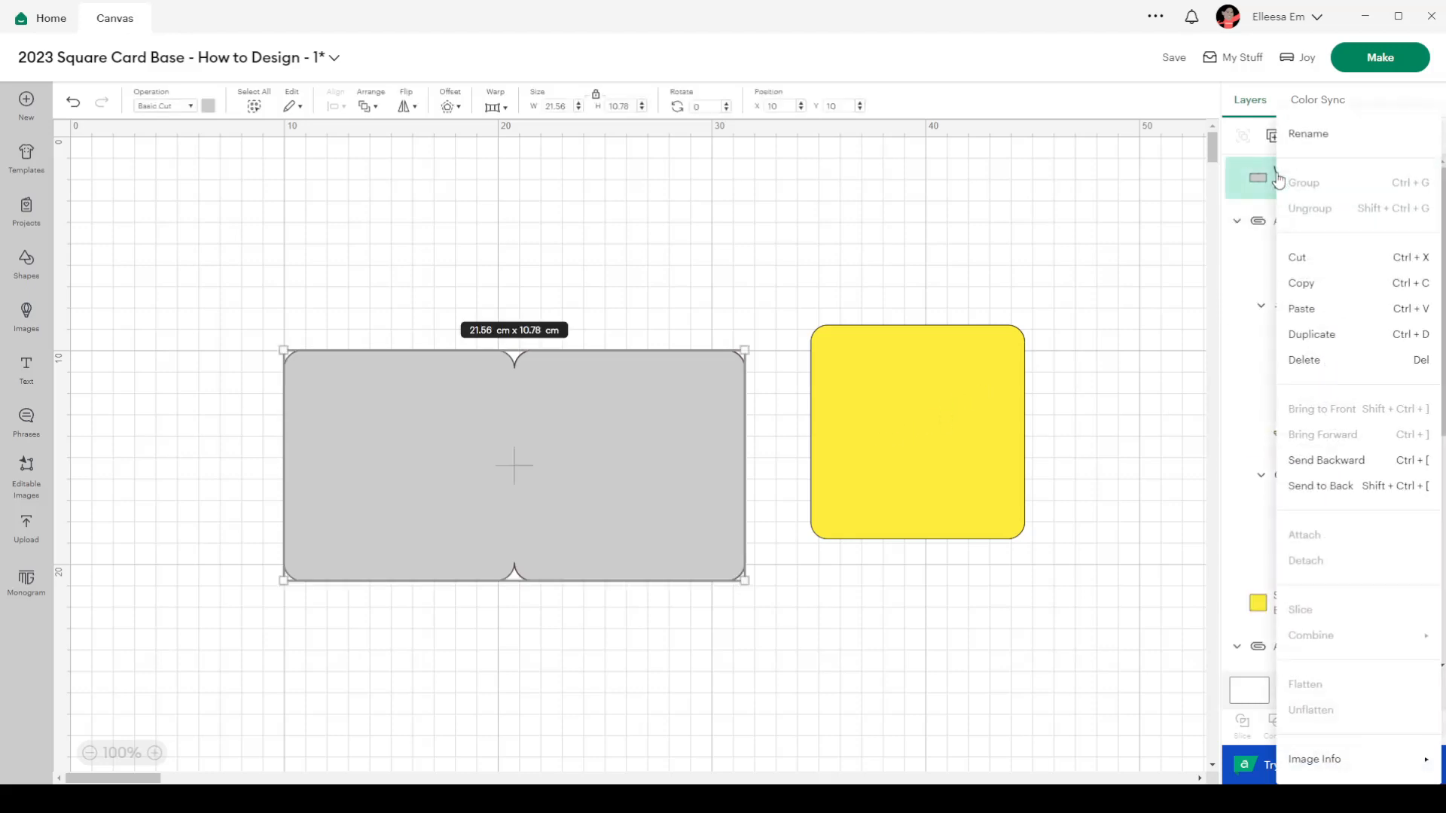
{"action": "left_click", "coordinate": [1339, 484]}
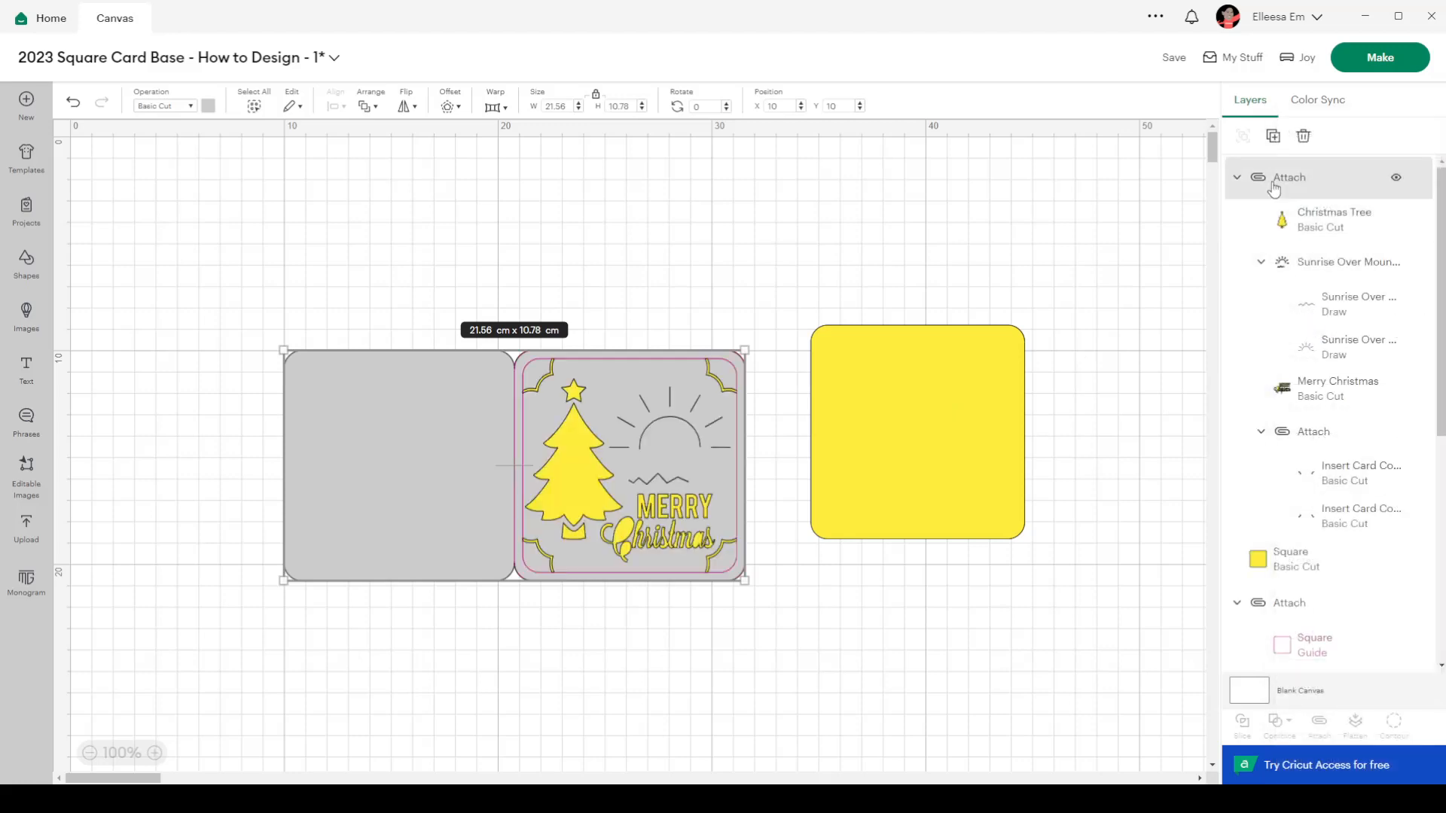
Step: Detach the decoration group holding the Christmas tree, sunrise drawing, Merry Christmas greeting and insert card corners
{"action": "left_click", "coordinate": [1278, 192]}
{"action": "left_click", "coordinate": [1327, 230]}
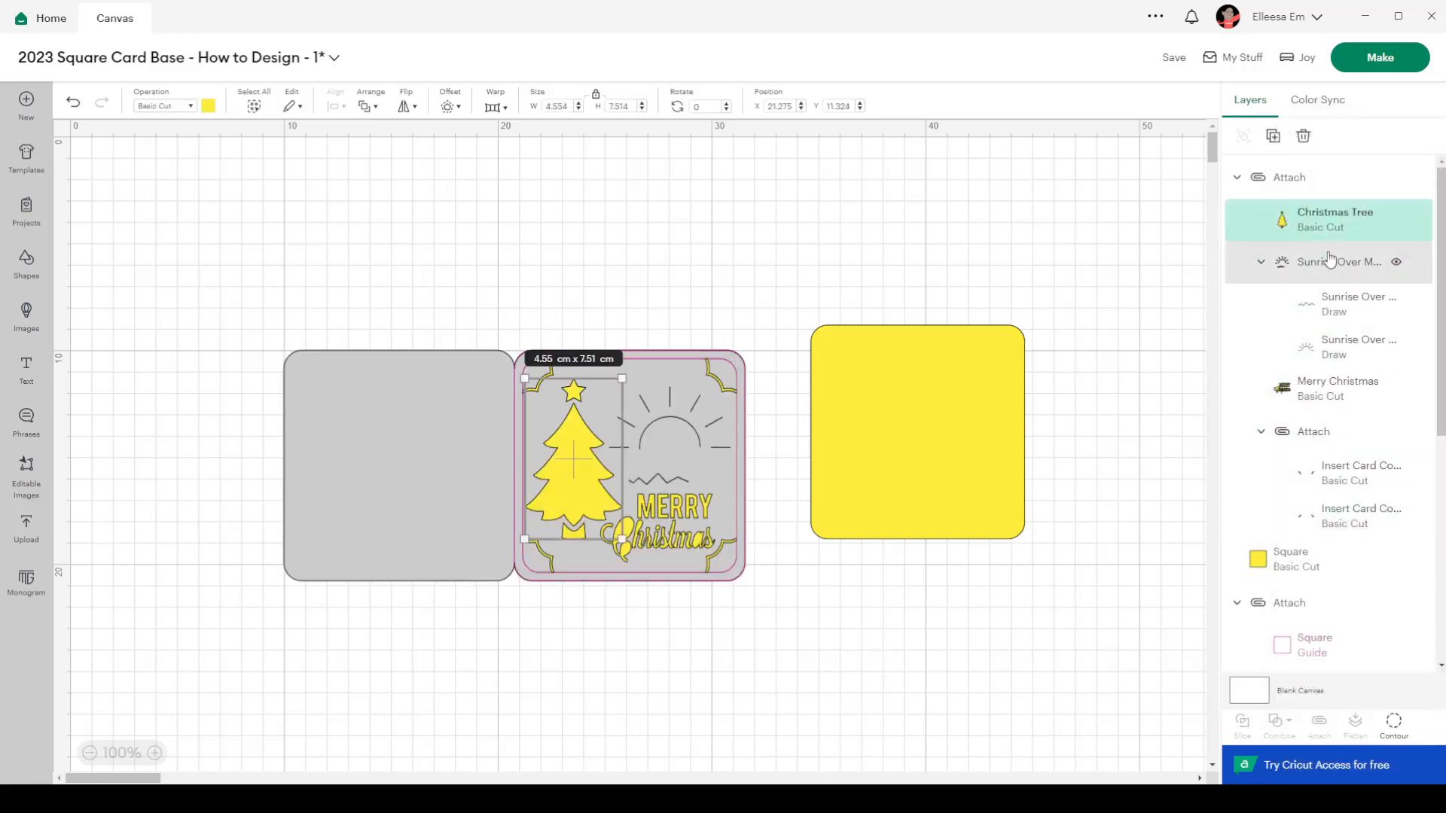
{"action": "left_click", "coordinate": [1281, 181]}
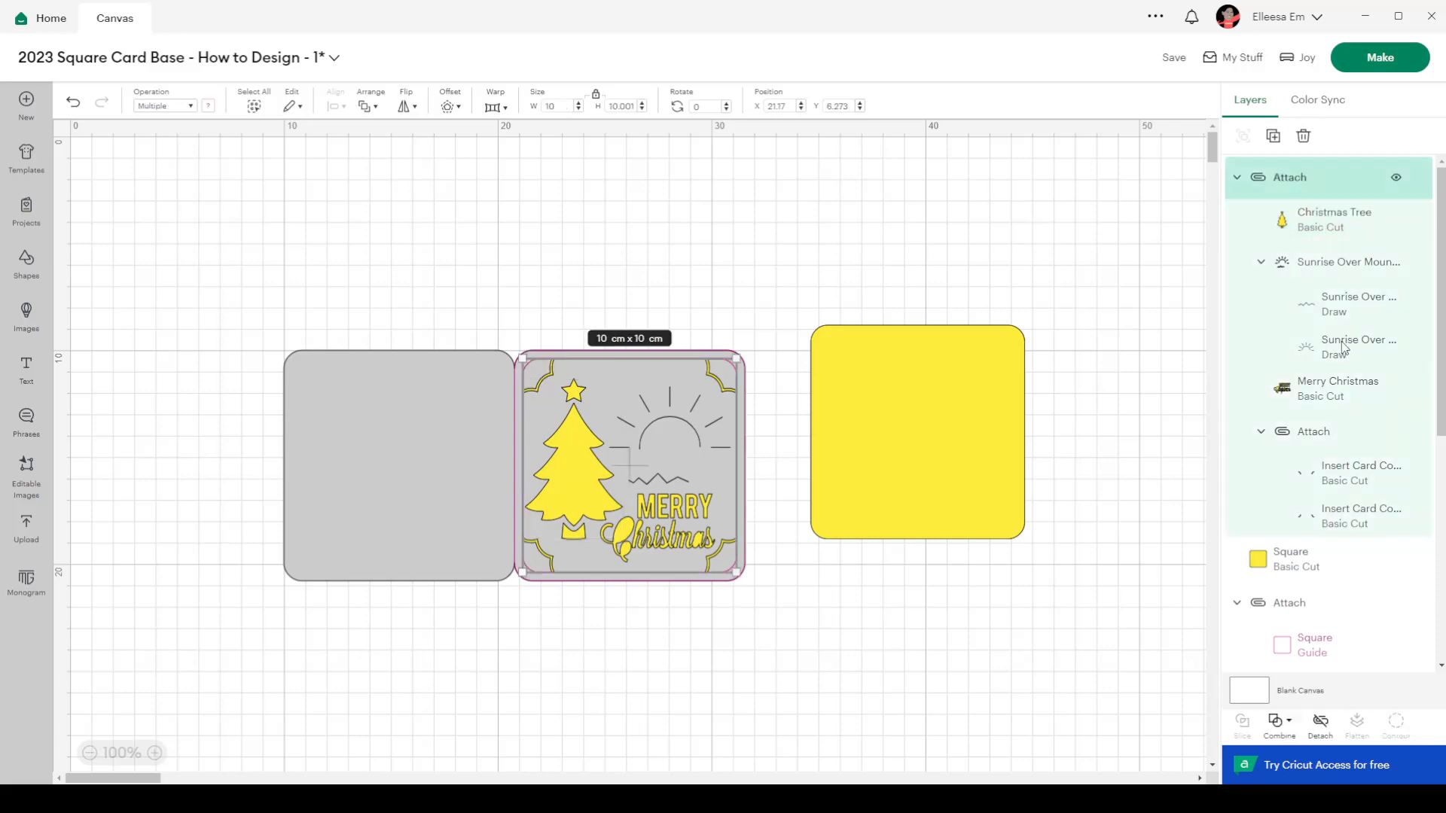
{"action": "left_click", "coordinate": [1318, 736]}
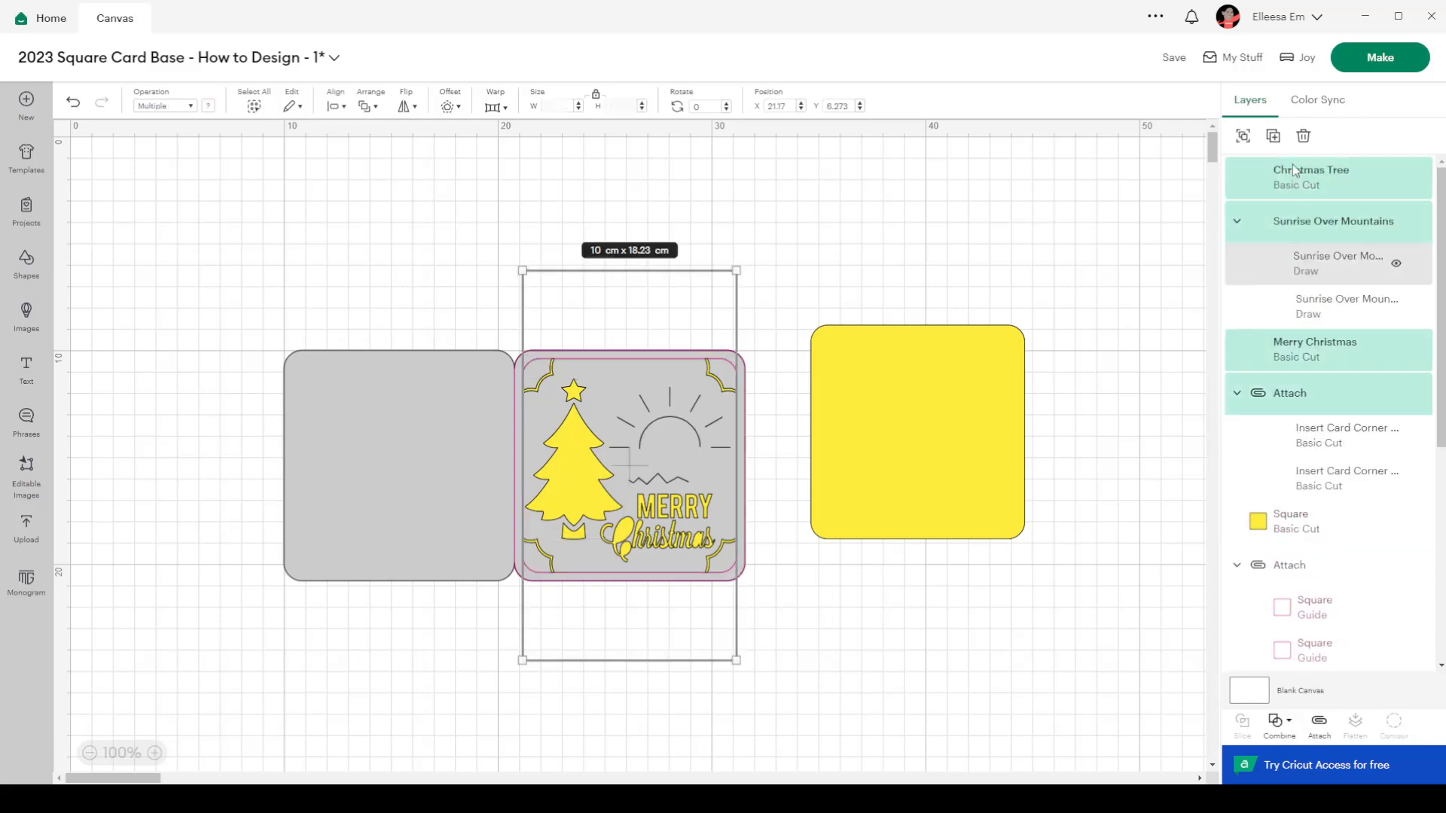
Step: Weld the Christmas tree, the Merry Christmas greeting and the attached insert card corners into one cut shape
{"action": "left_click", "coordinate": [1297, 188]}
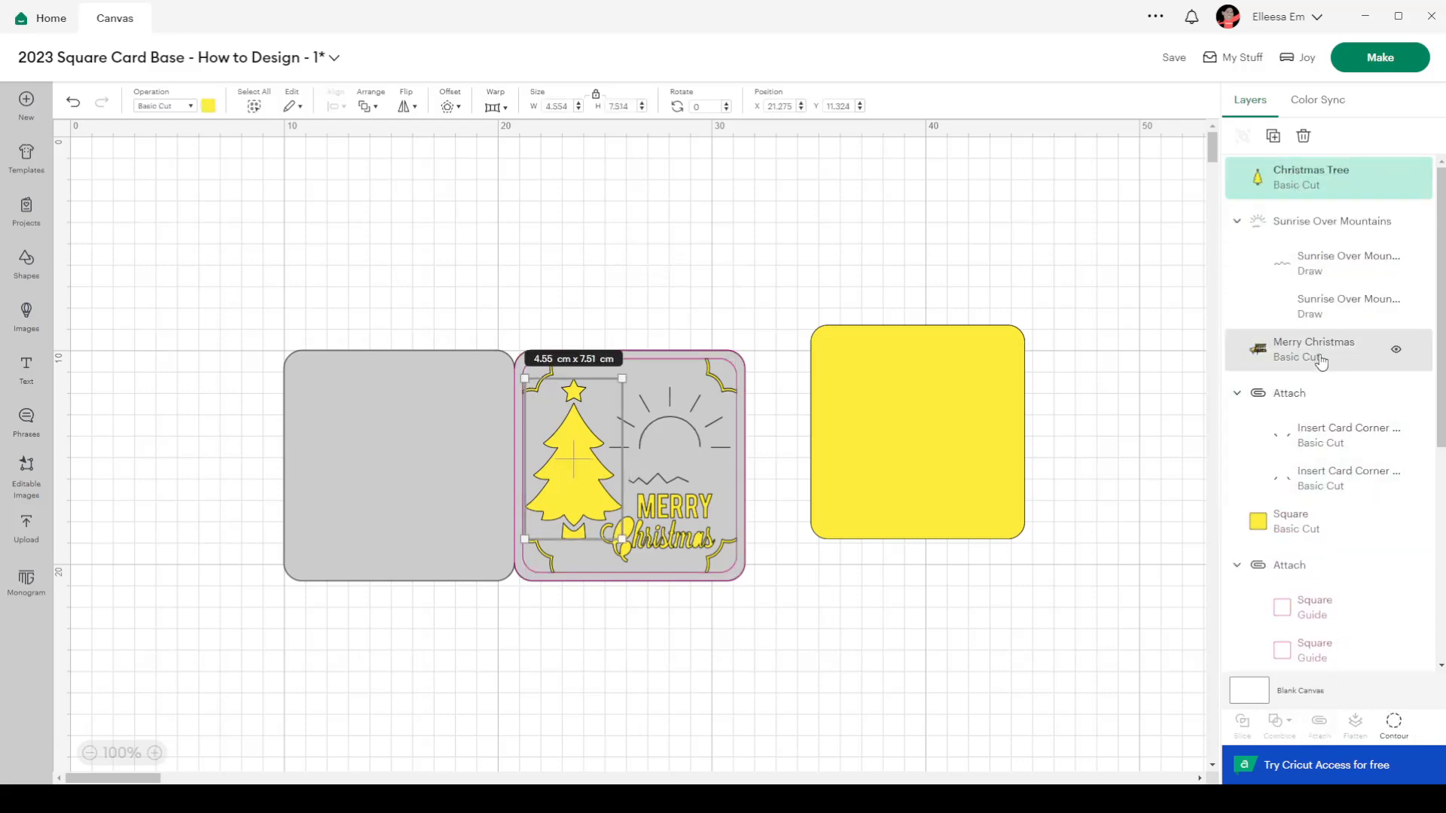
{"action": "left_click", "coordinate": [1317, 356], "text": "shift"}
{"action": "left_click", "coordinate": [1297, 401], "text": "shift"}
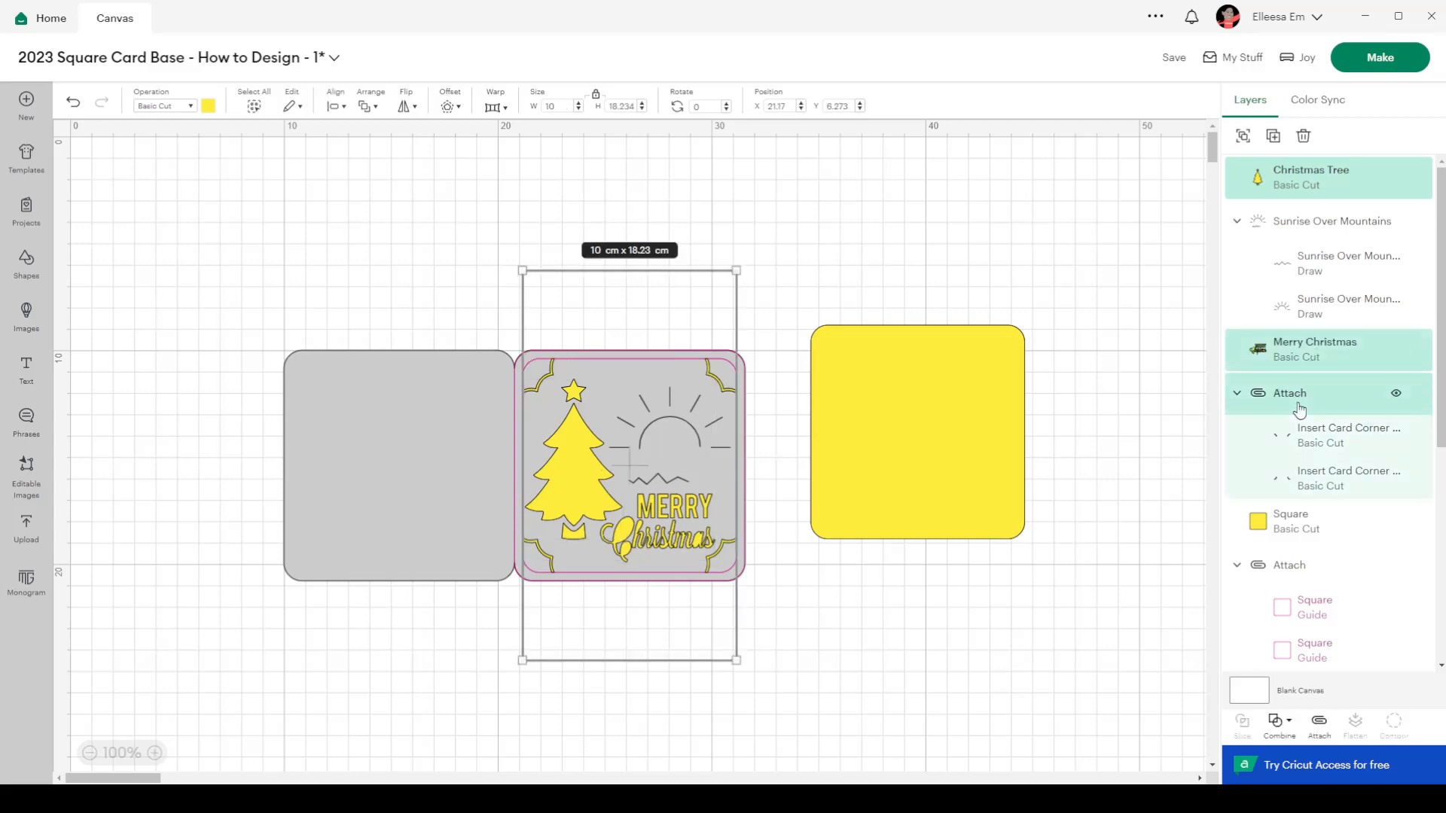
{"action": "left_click", "coordinate": [1288, 740]}
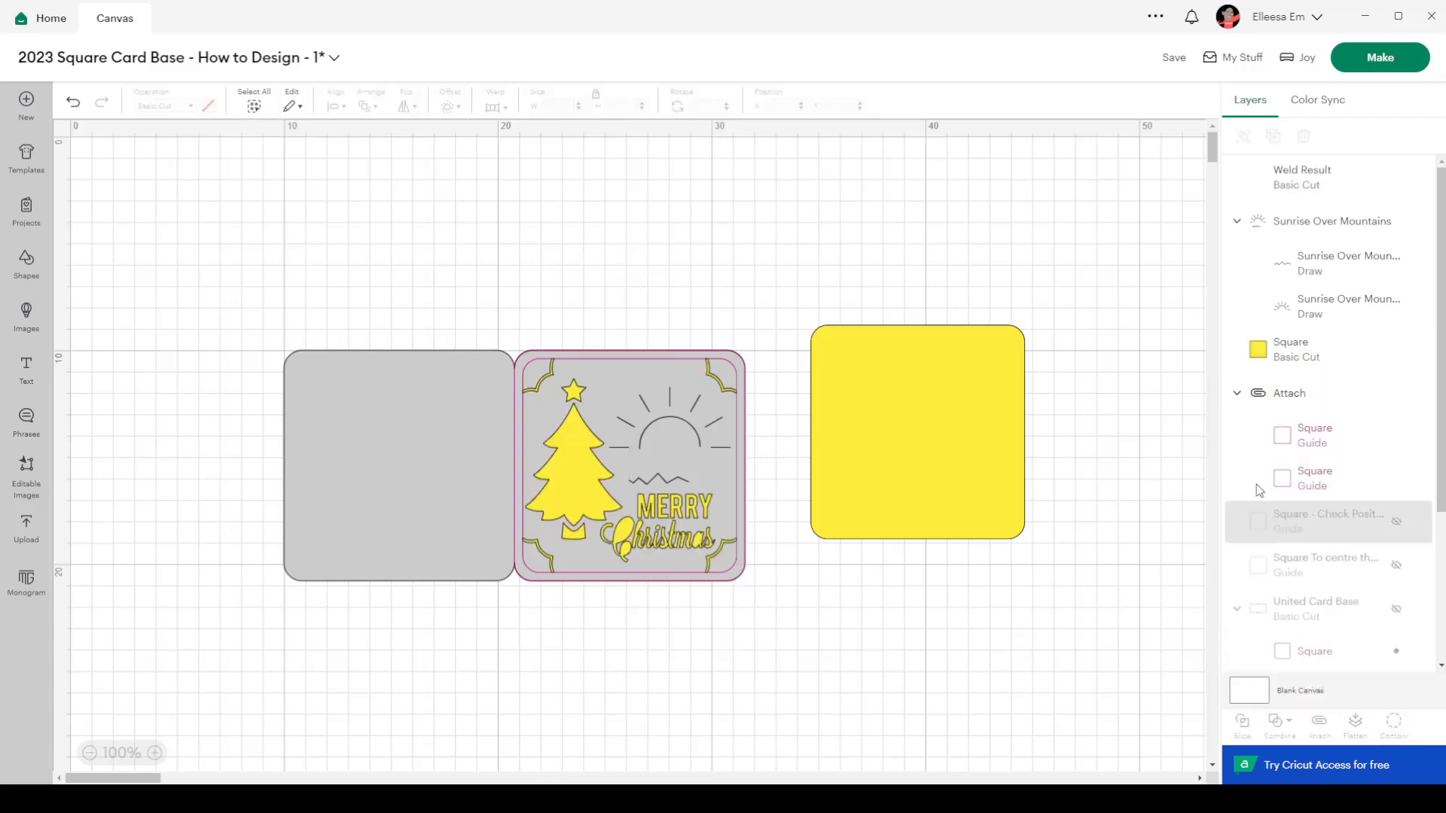
Step: Attach the welded decorations and the Sunrise Over Mountains drawing to the welded grey card base
{"action": "left_click", "coordinate": [1308, 192]}
{"action": "scroll", "coordinate": [1369, 559], "scroll_direction": "down", "scroll_amount": 5}
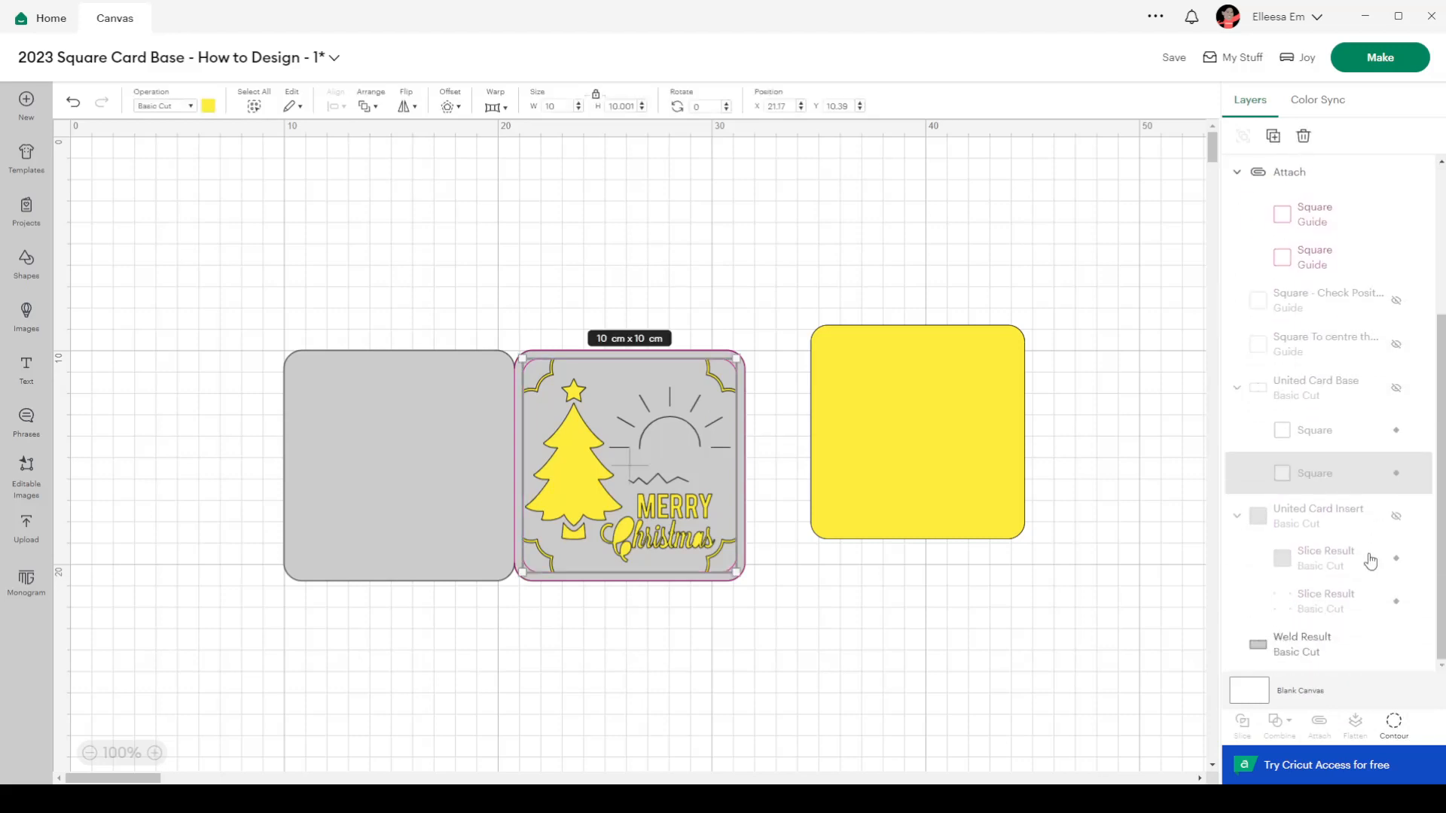
{"action": "left_click", "coordinate": [1322, 653]}
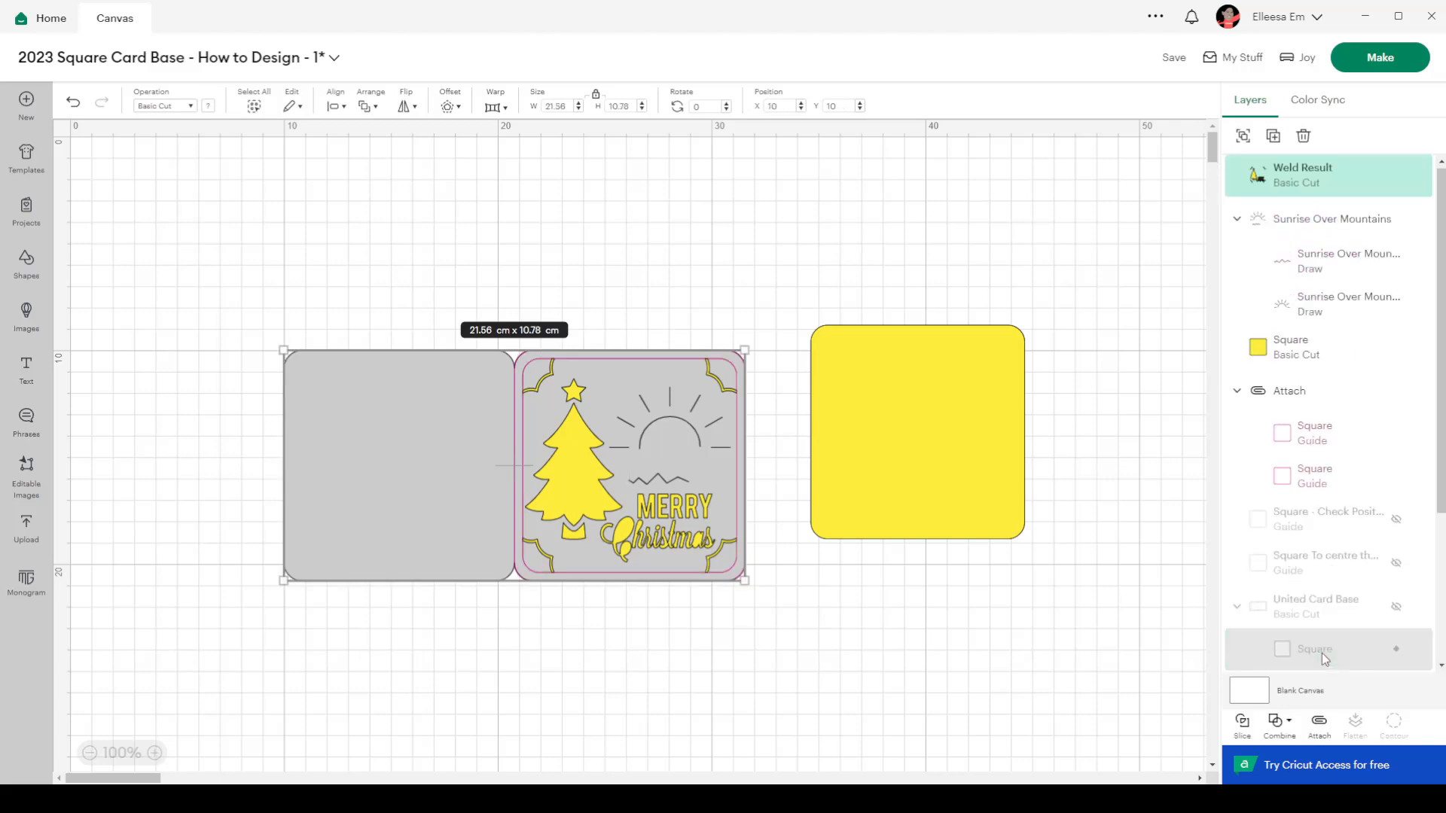
{"action": "left_click", "coordinate": [1278, 727]}
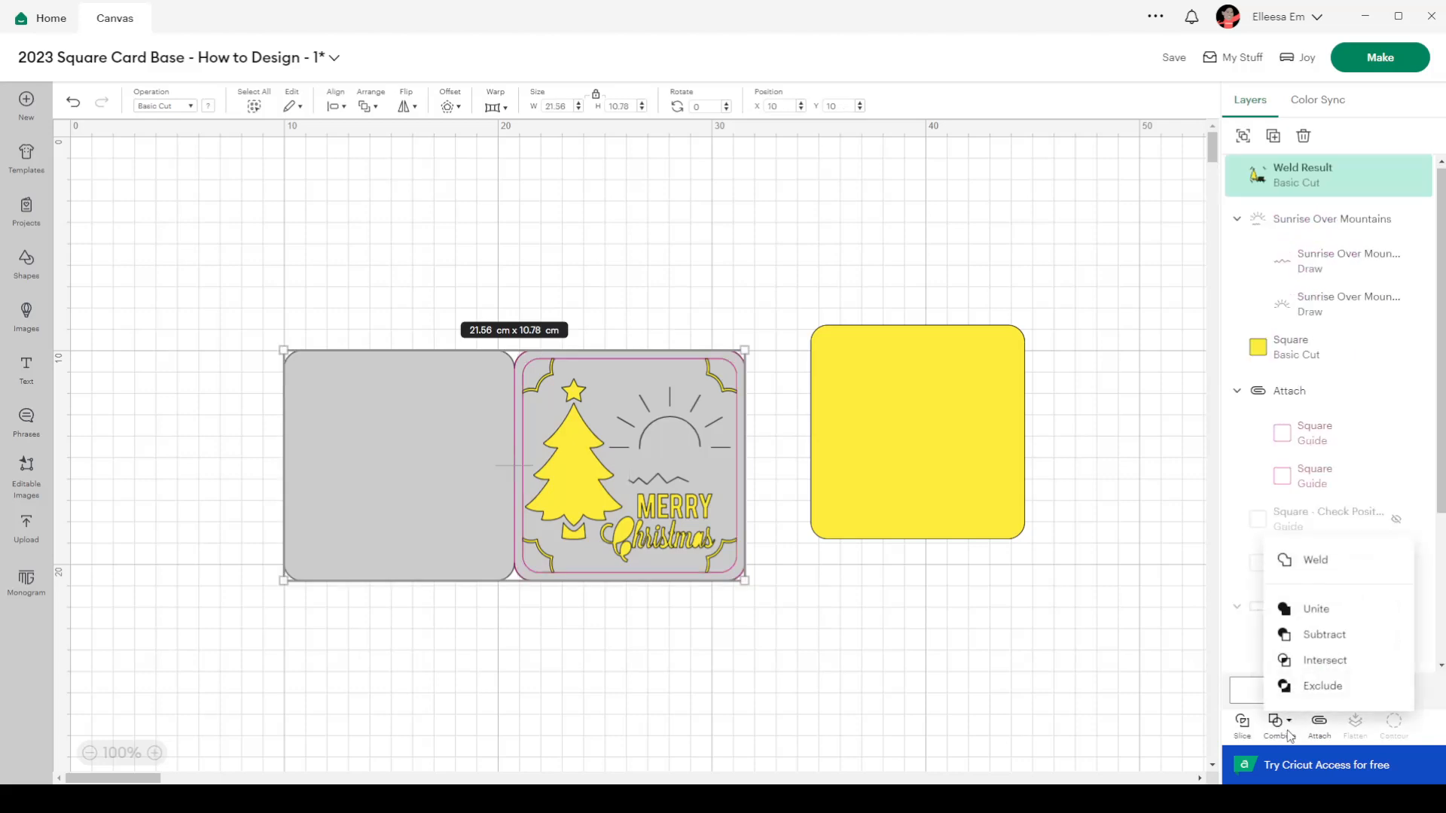
{"action": "left_click", "coordinate": [1290, 736]}
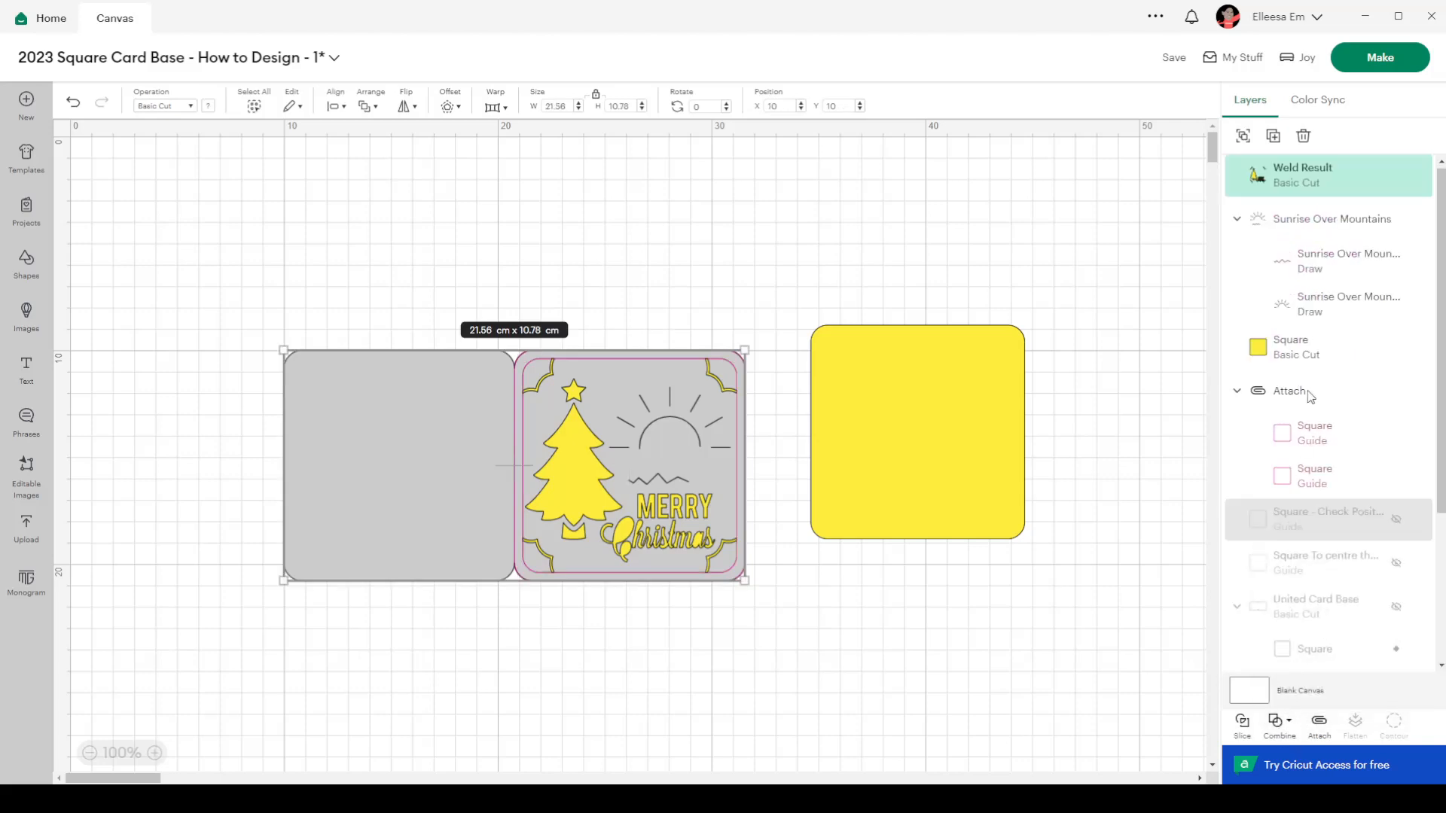
{"action": "left_click", "coordinate": [1326, 219], "text": "shift"}
{"action": "left_click", "coordinate": [1319, 725]}
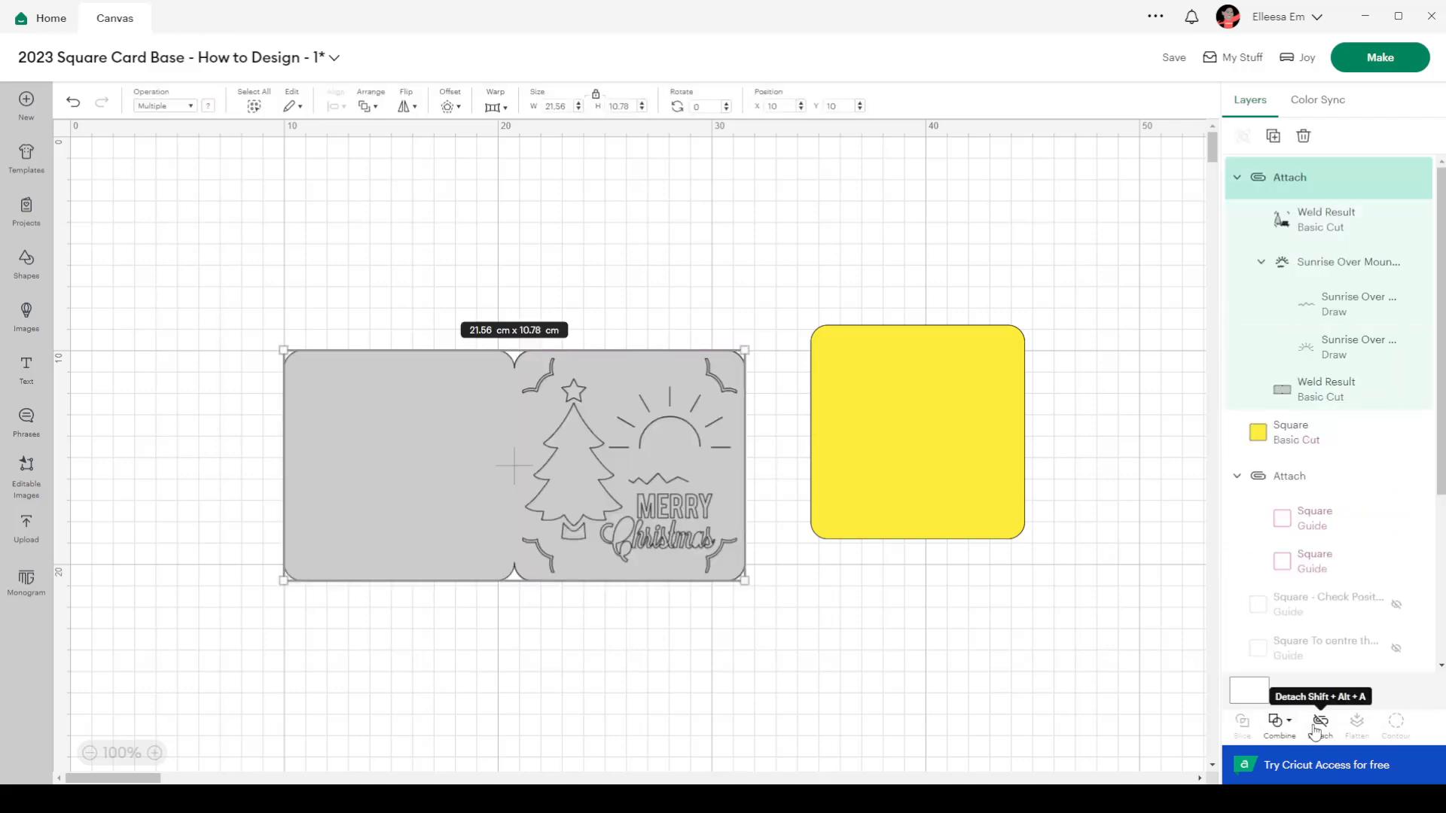
Step: Preview the project for making with all materials loaded On Mat at 11.43 cm x 30.5 cm, and examine the blank and grey card base mats
{"action": "left_click", "coordinate": [1376, 60]}
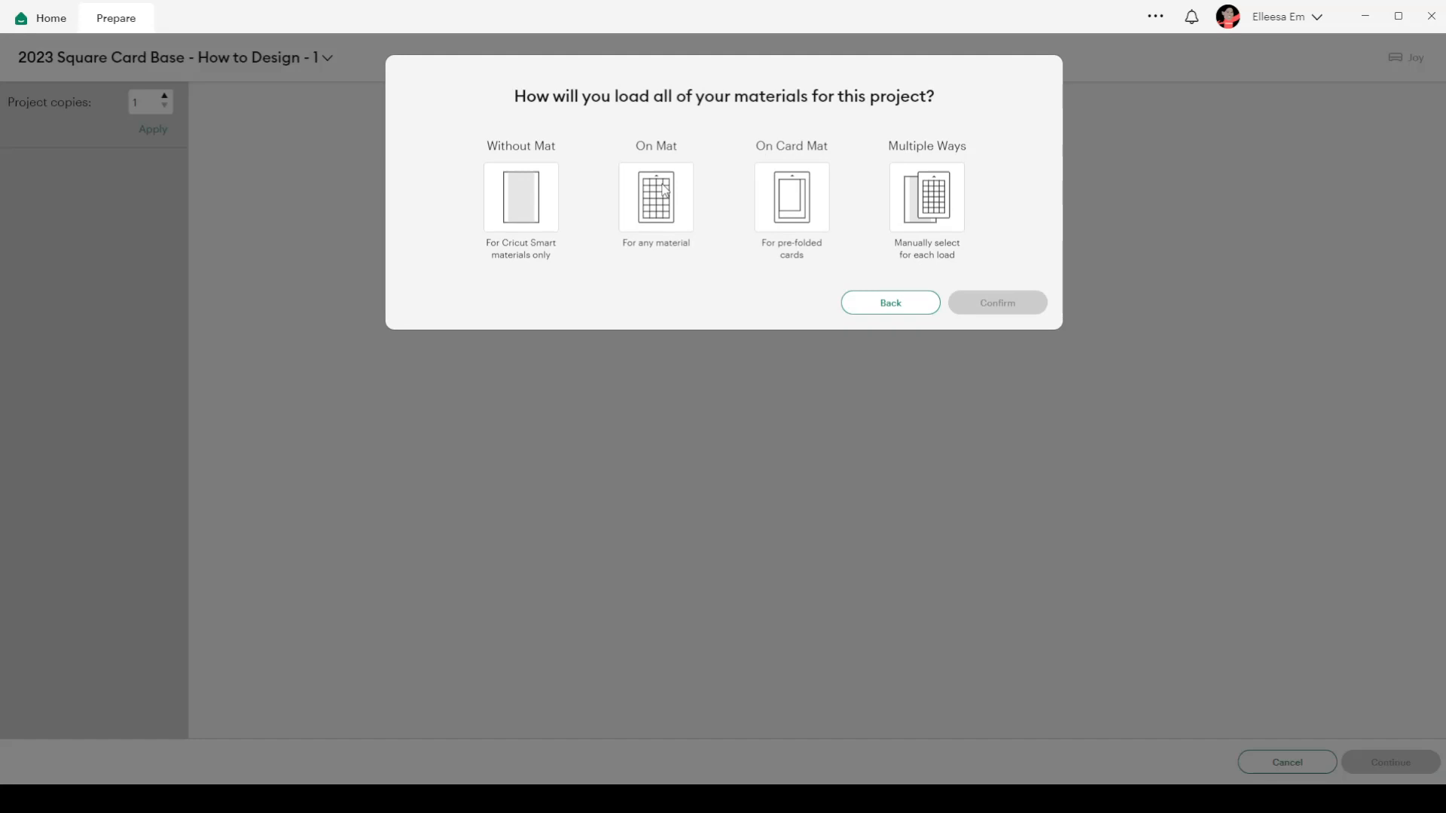
{"action": "left_click", "coordinate": [664, 190]}
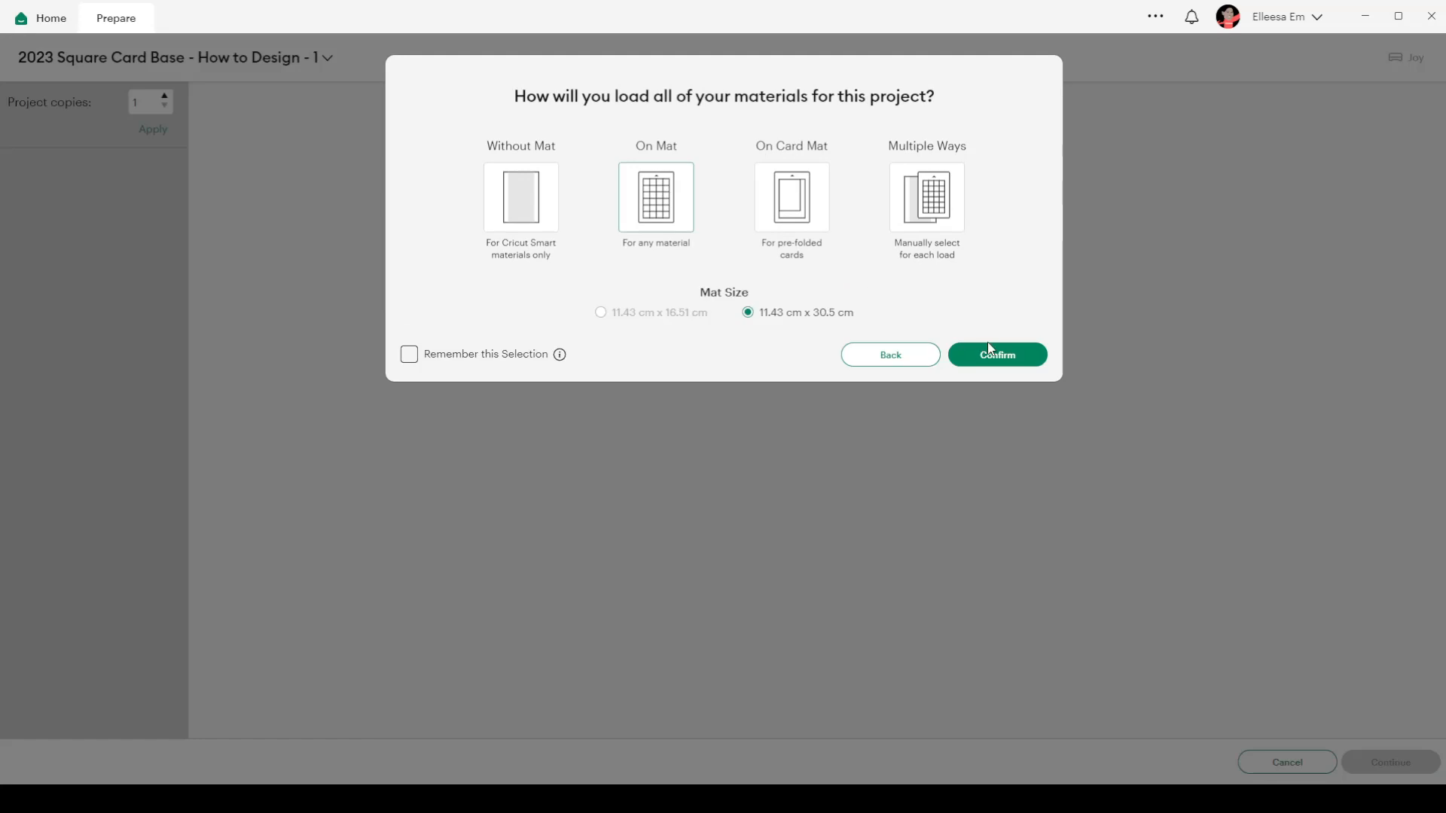
{"action": "left_click", "coordinate": [993, 354]}
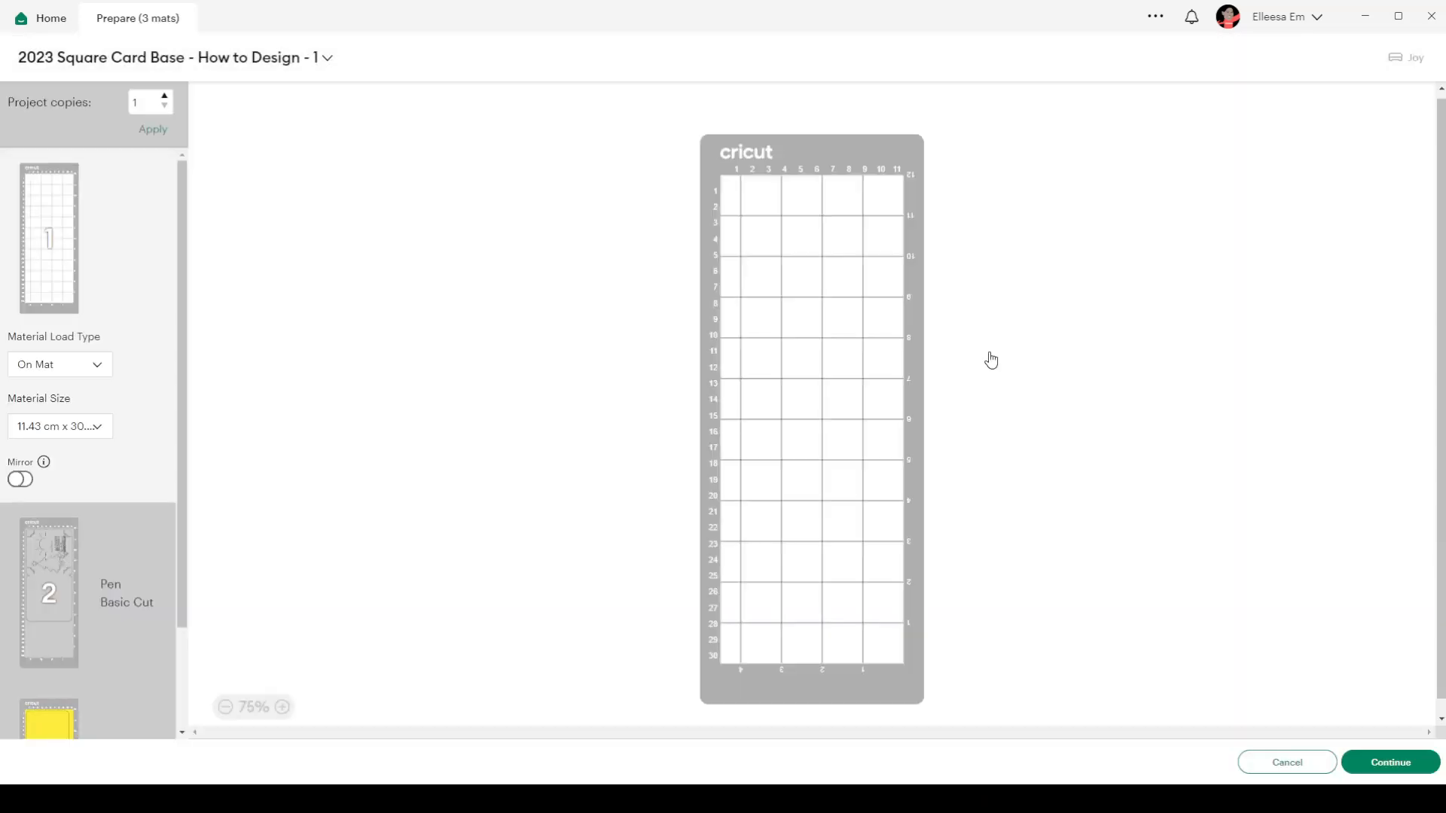
{"action": "left_click", "coordinate": [106, 627]}
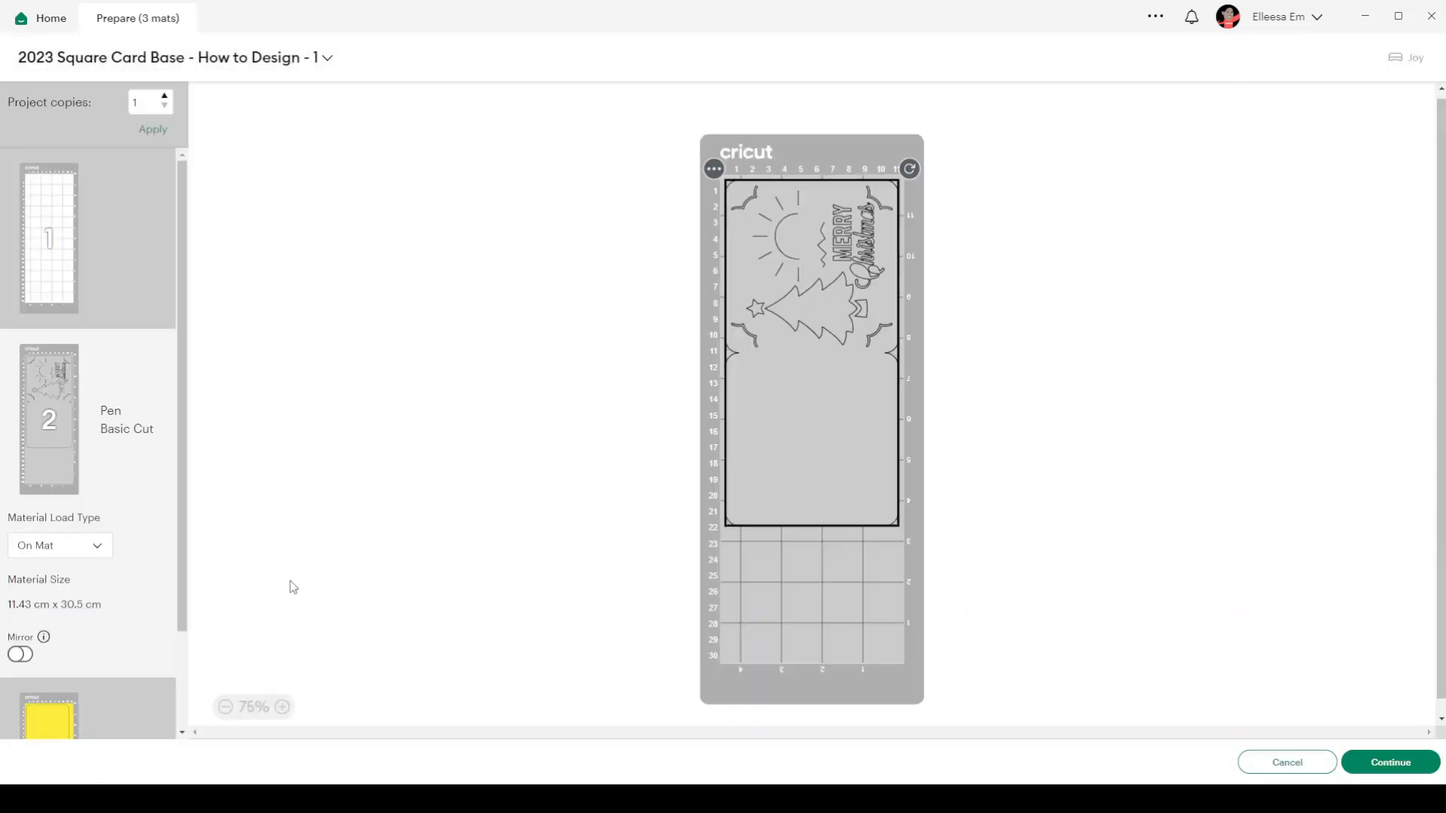
{"action": "left_click", "coordinate": [63, 273]}
{"action": "scroll", "coordinate": [83, 490], "scroll_direction": "down", "scroll_amount": 2}
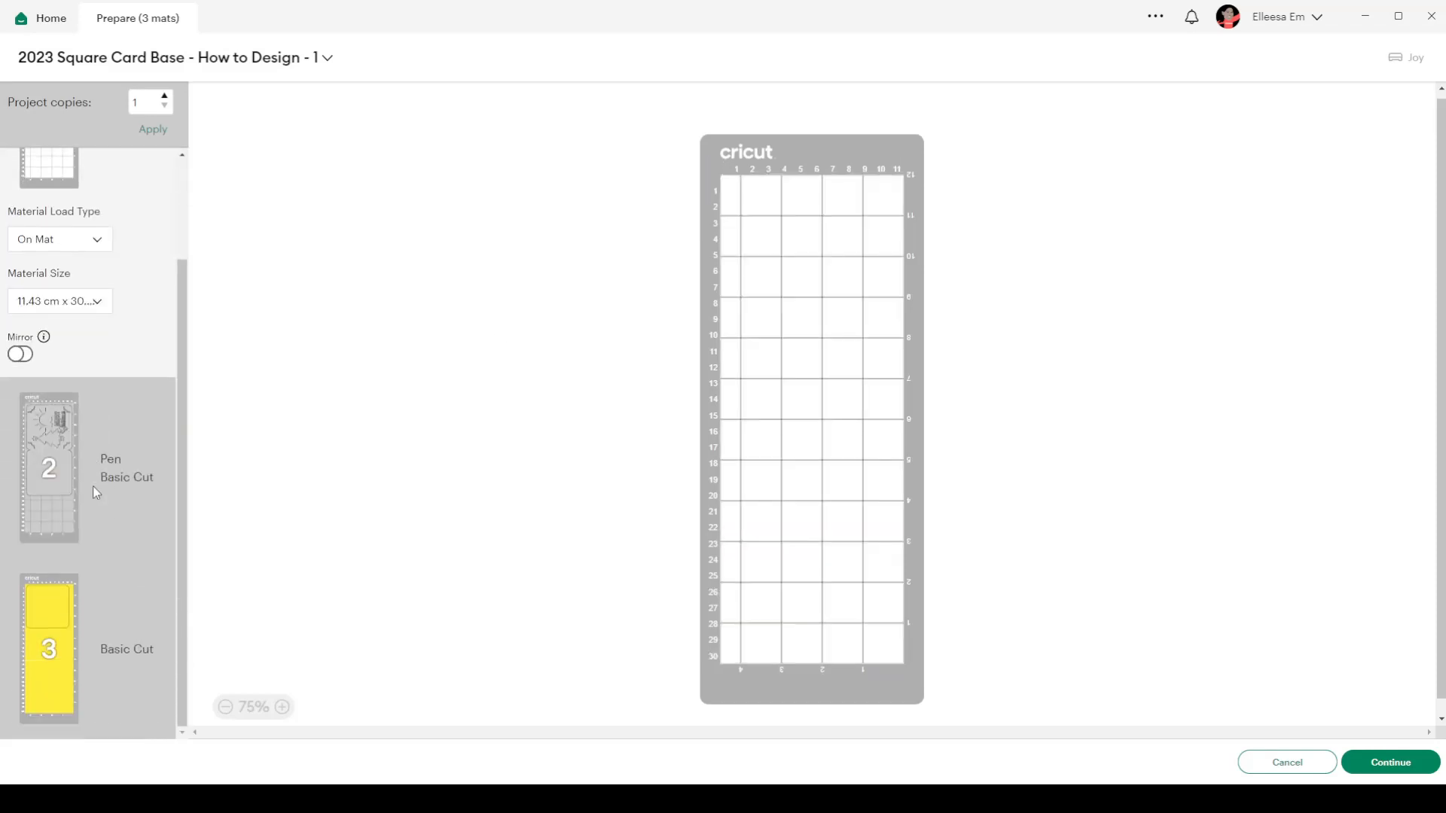
{"action": "left_click", "coordinate": [39, 464]}
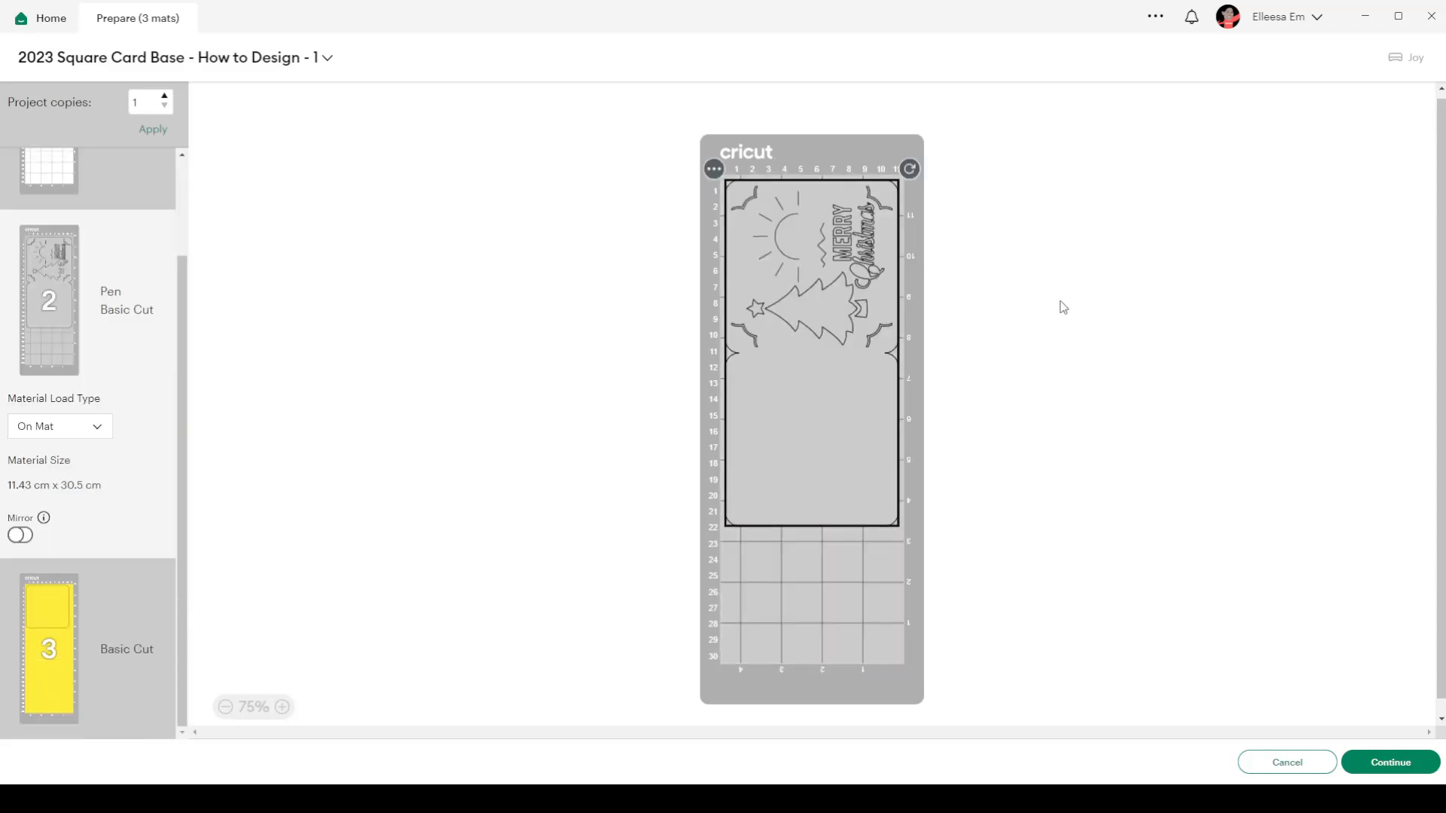